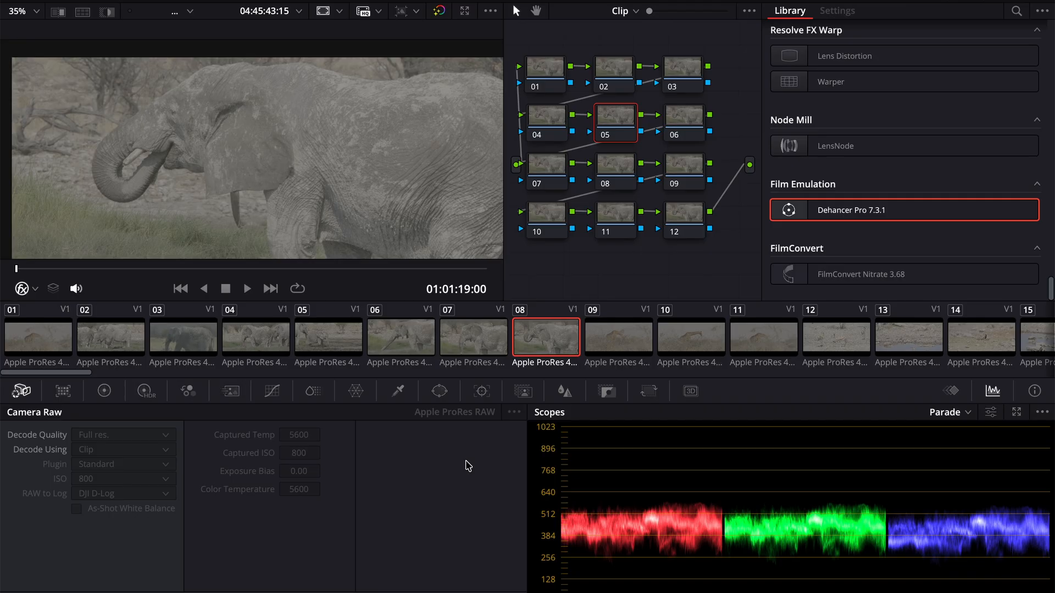
- Apply the Dehancer Pro 7.3.1 film emulation to node 05 and set its input source to Choose Camera
{"action": "left_click_drag", "start_coordinate": [852, 211], "coordinate": [618, 127]}
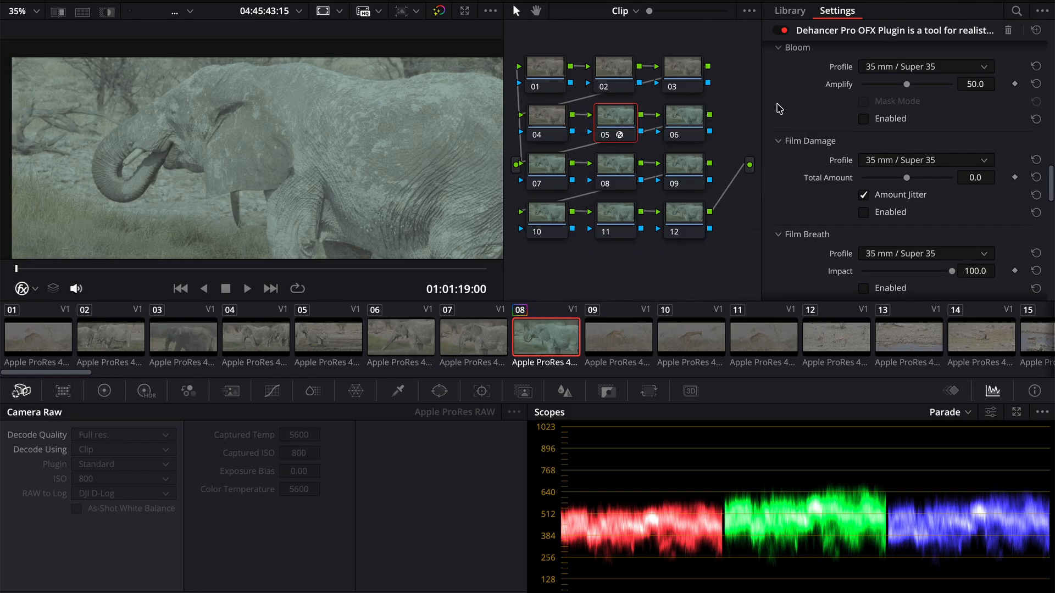
{"action": "scroll", "coordinate": [780, 109], "scroll_direction": "up", "scroll_amount": 10}
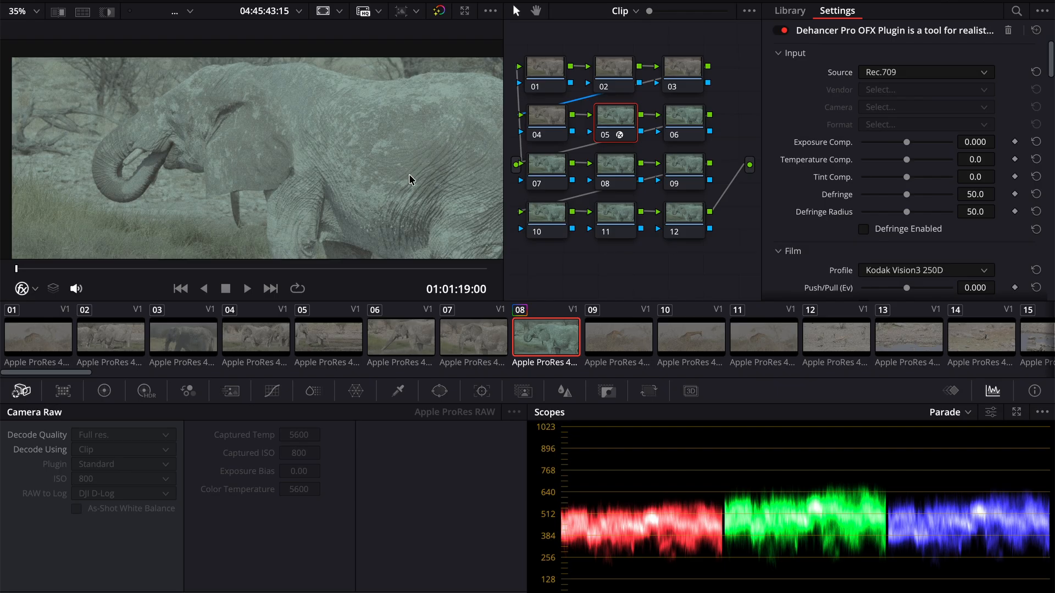
{"action": "left_click", "coordinate": [893, 73]}
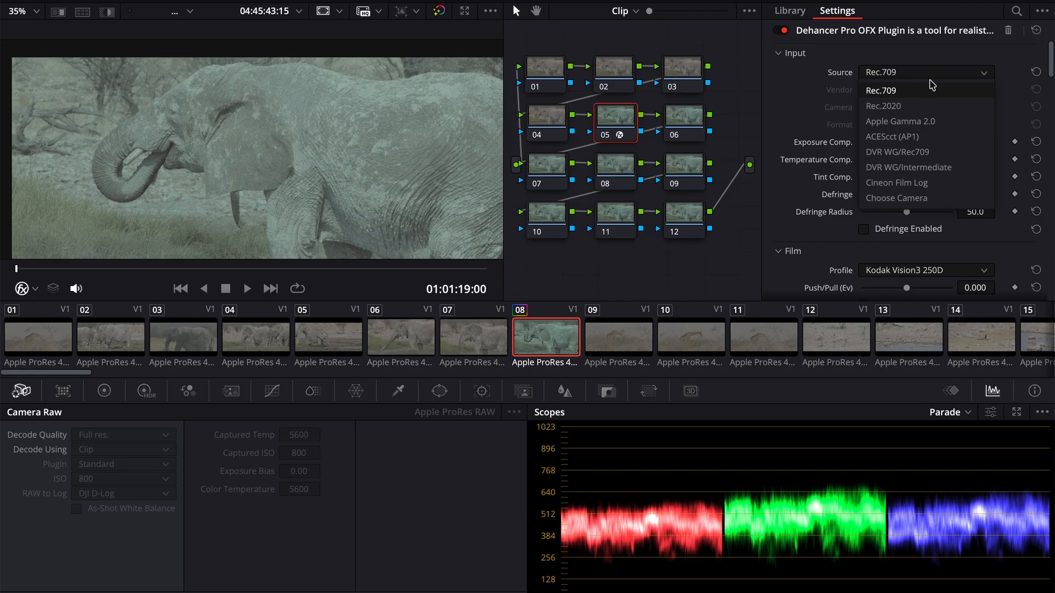
{"action": "left_click", "coordinate": [922, 201]}
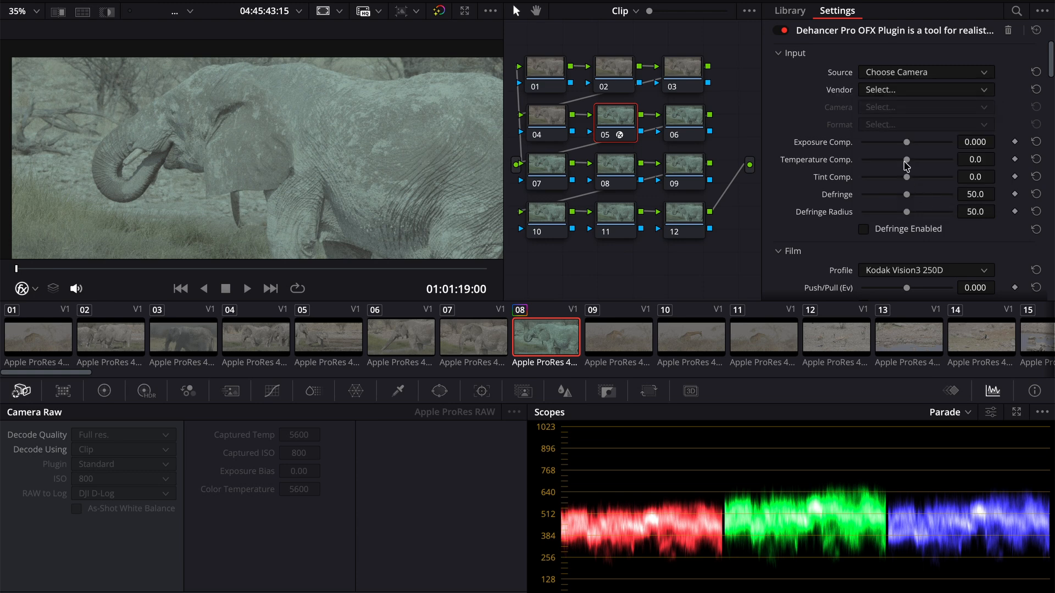
- Define the input camera as vendor Fujifilm, model X-H2S, with the F-Log2 format
{"action": "left_click", "coordinate": [884, 91]}
{"action": "left_click", "coordinate": [879, 202]}
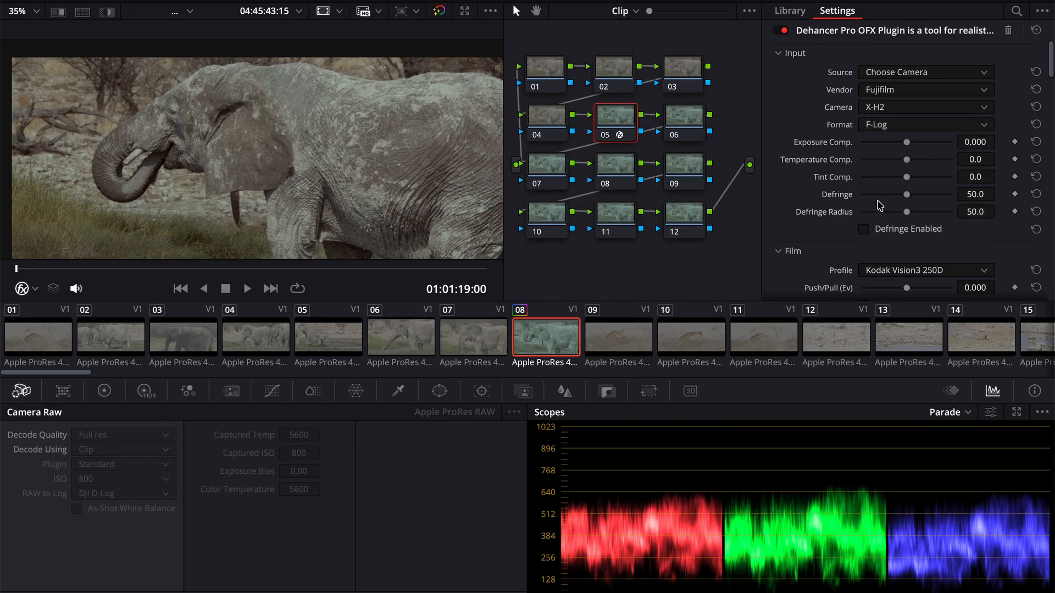
{"action": "left_click", "coordinate": [899, 109]}
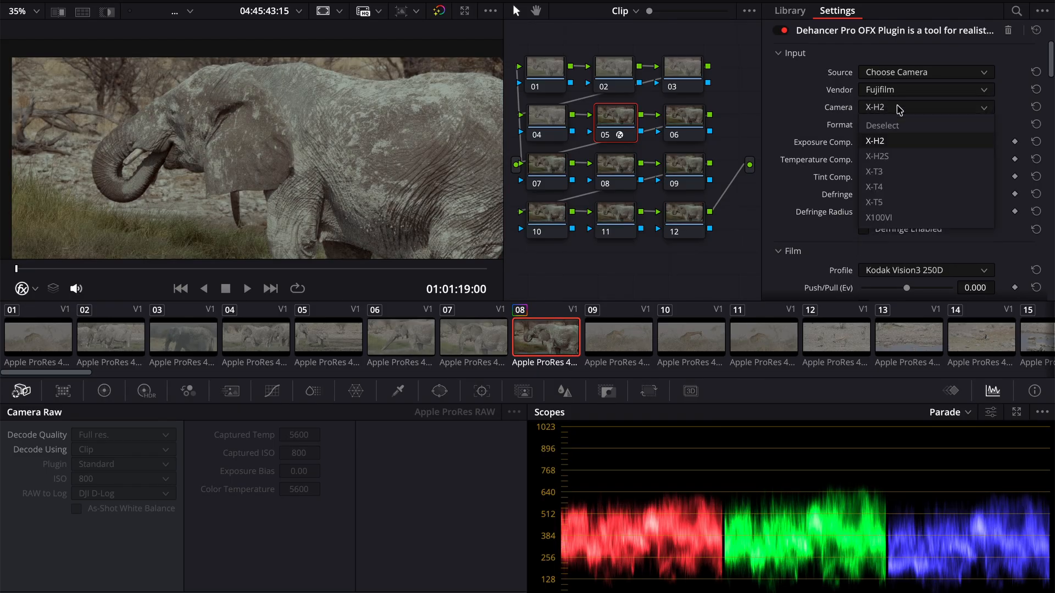
{"action": "left_click", "coordinate": [887, 159]}
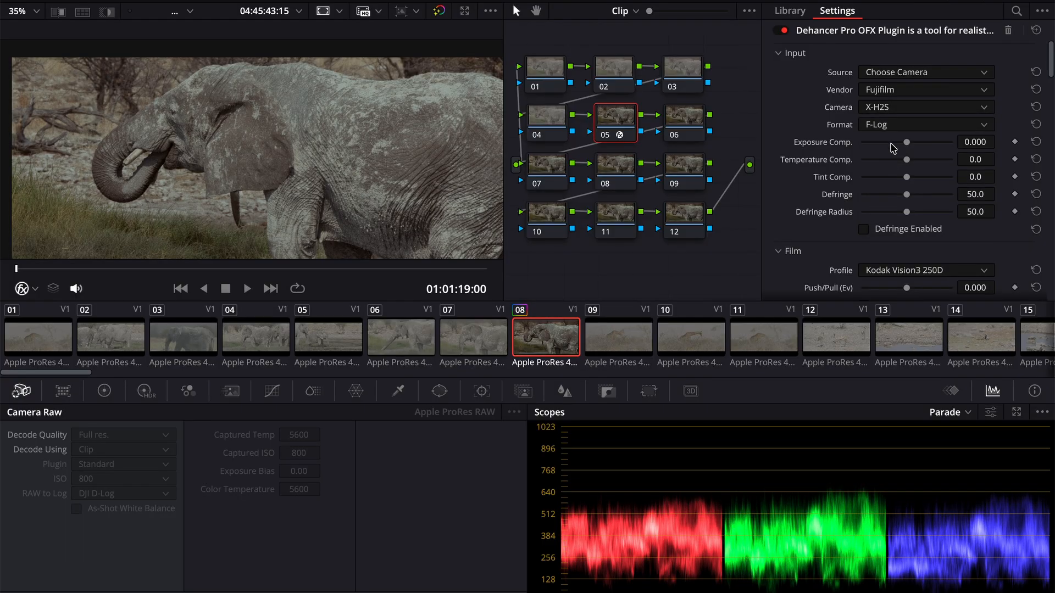
{"action": "left_click", "coordinate": [897, 127]}
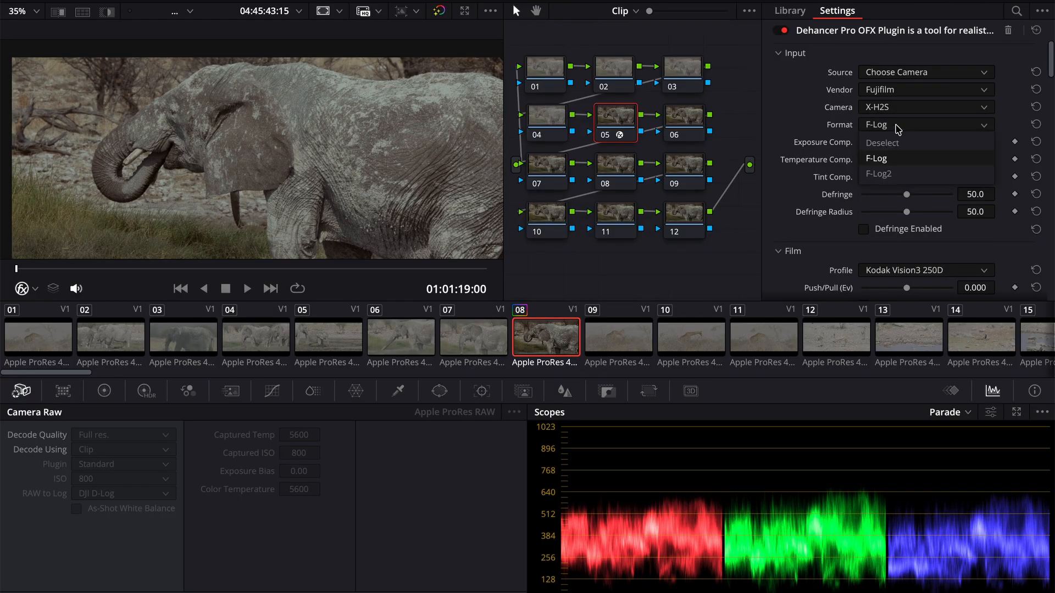
{"action": "left_click", "coordinate": [889, 176]}
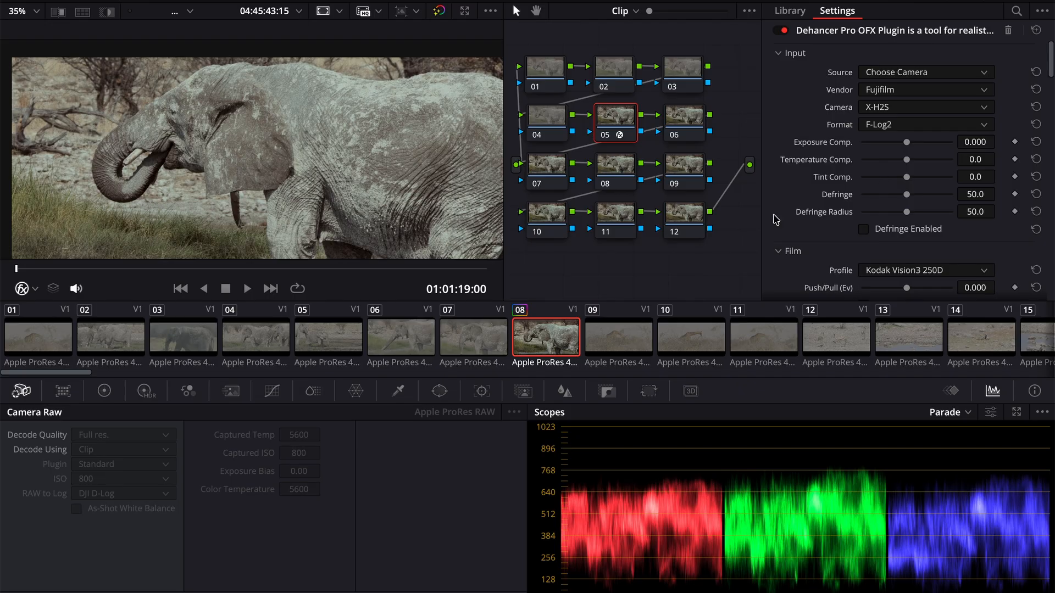
- Try the Lomochrome Metropolis XR 100-400 and Lomochrome Purple XR 100-400 film profiles on the elephant clip
{"action": "scroll", "coordinate": [776, 220], "scroll_direction": "down", "scroll_amount": 3}
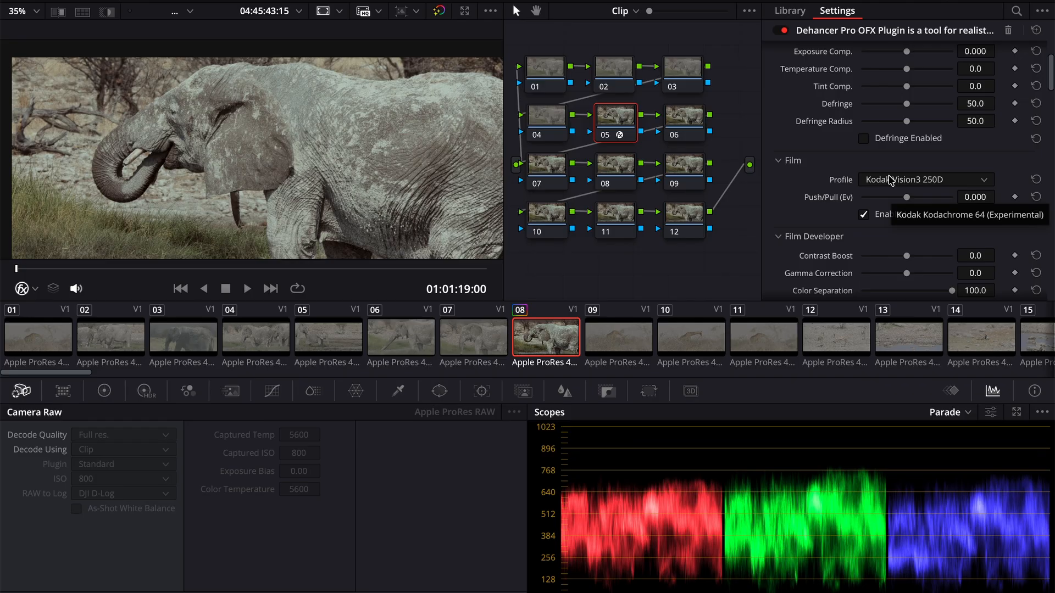
{"action": "left_click", "coordinate": [891, 179]}
{"action": "scroll", "coordinate": [912, 230], "scroll_direction": "up", "scroll_amount": 5}
{"action": "scroll", "coordinate": [912, 230], "scroll_direction": "up", "scroll_amount": 8}
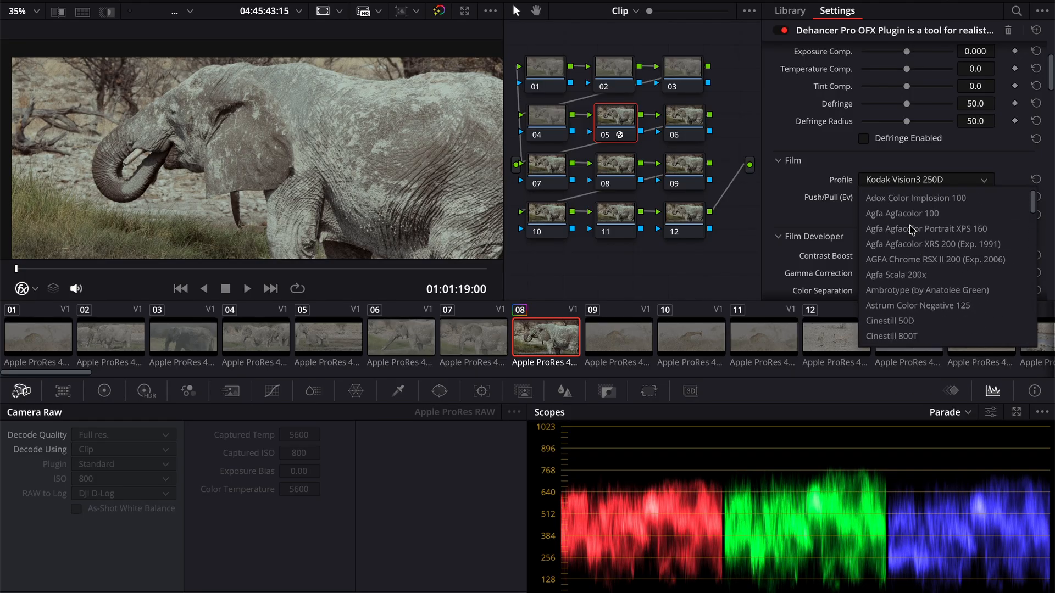
{"action": "scroll", "coordinate": [910, 231], "scroll_direction": "down", "scroll_amount": 1}
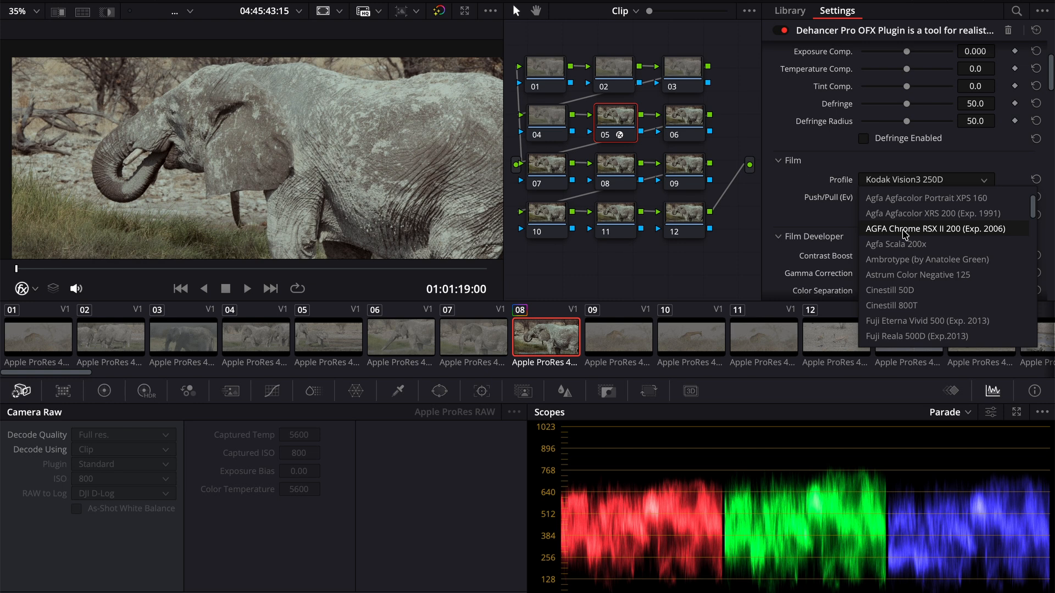
{"action": "scroll", "coordinate": [905, 234], "scroll_direction": "down", "scroll_amount": 15}
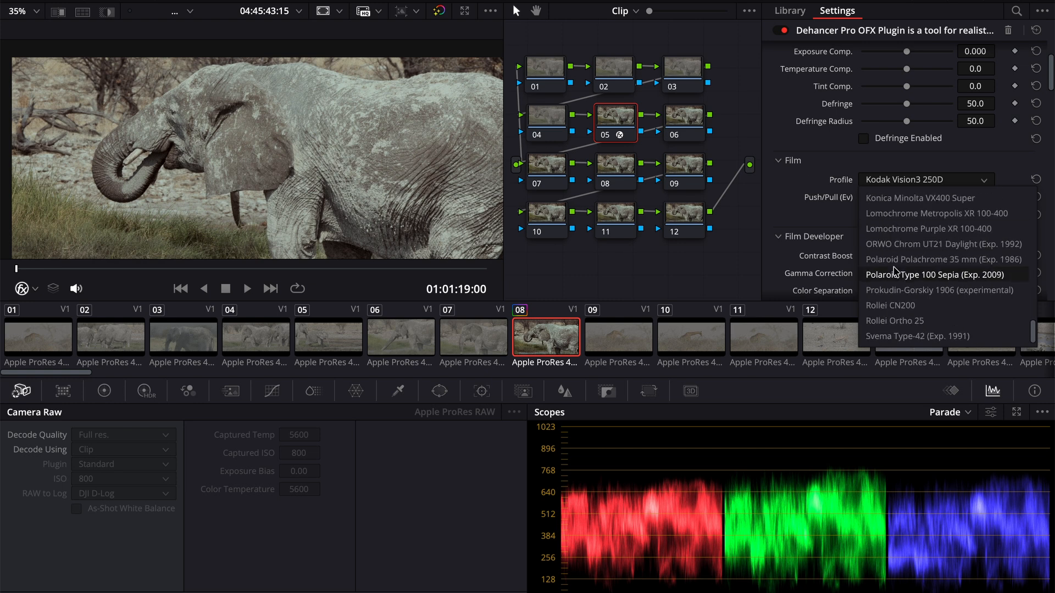
{"action": "left_click", "coordinate": [912, 214]}
{"action": "left_click", "coordinate": [912, 181]}
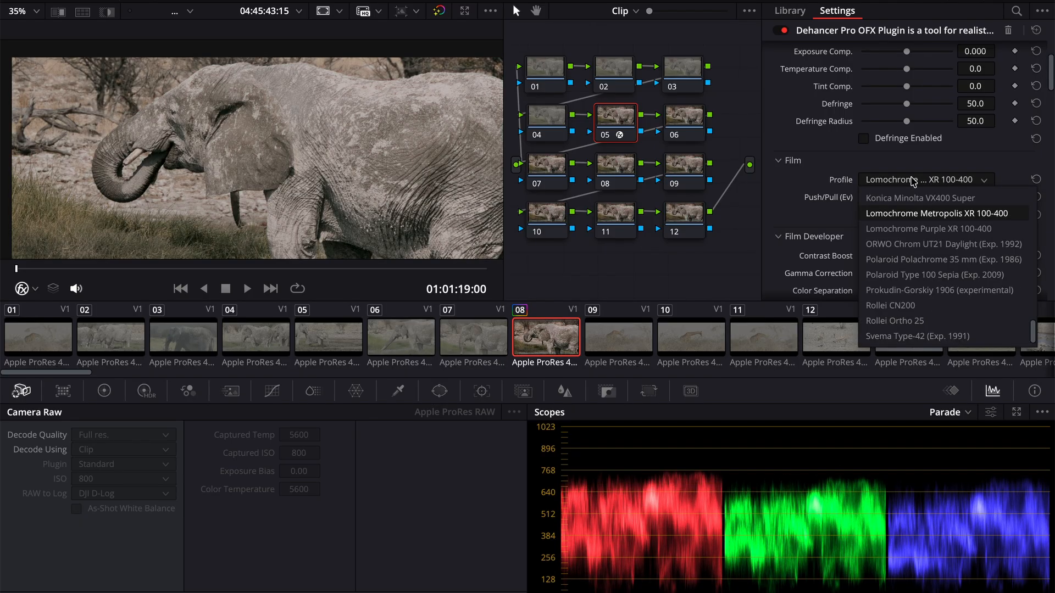
{"action": "left_click", "coordinate": [924, 229]}
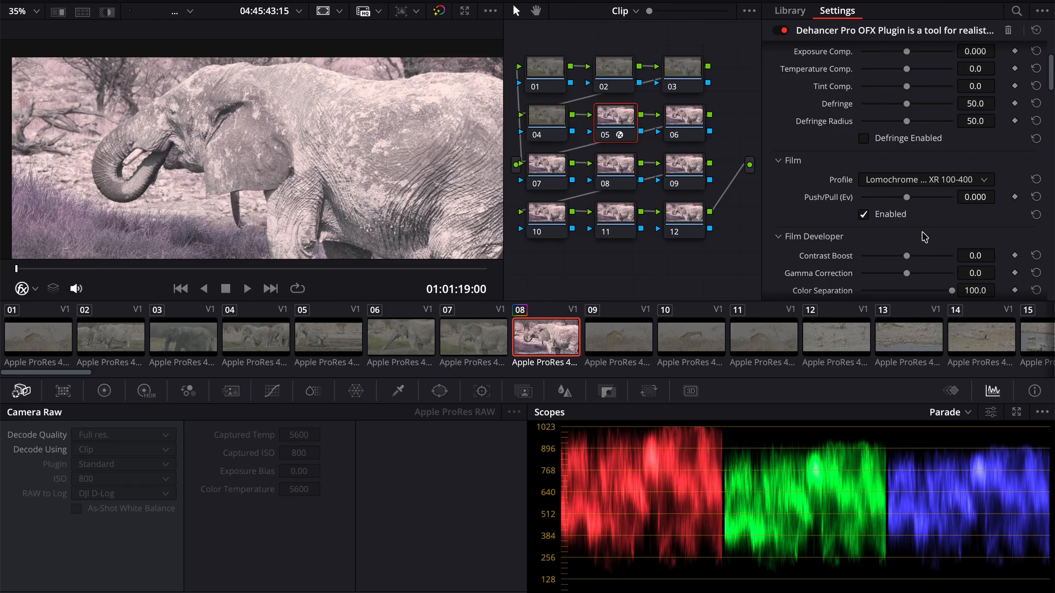
- Try the Adox Color Implosion 100 film profile on the elephant clip
{"action": "left_click", "coordinate": [897, 182]}
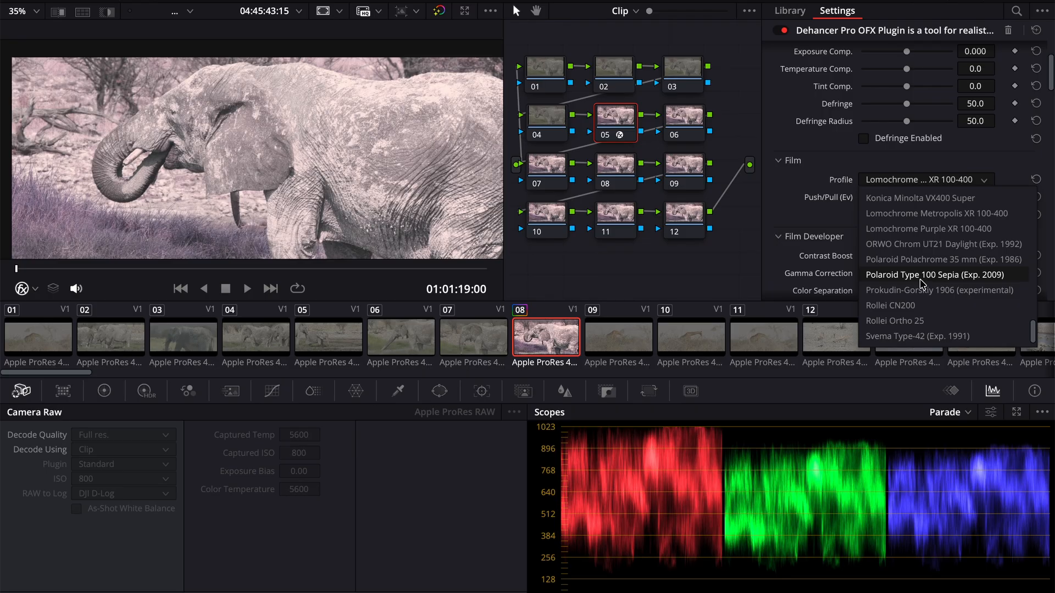
{"action": "scroll", "coordinate": [923, 284], "scroll_direction": "up", "scroll_amount": 15}
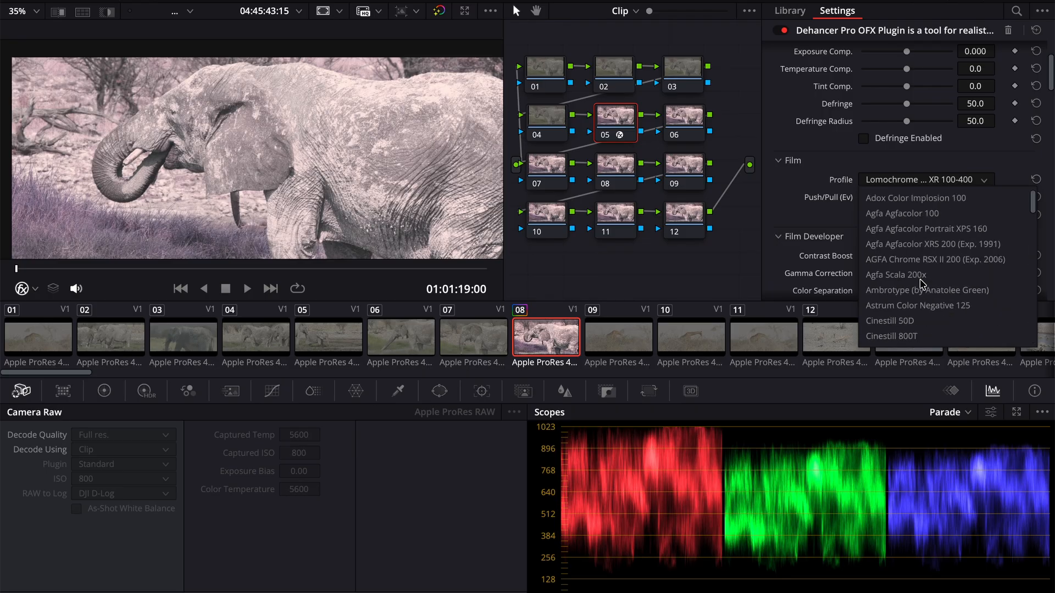
{"action": "left_click", "coordinate": [936, 198]}
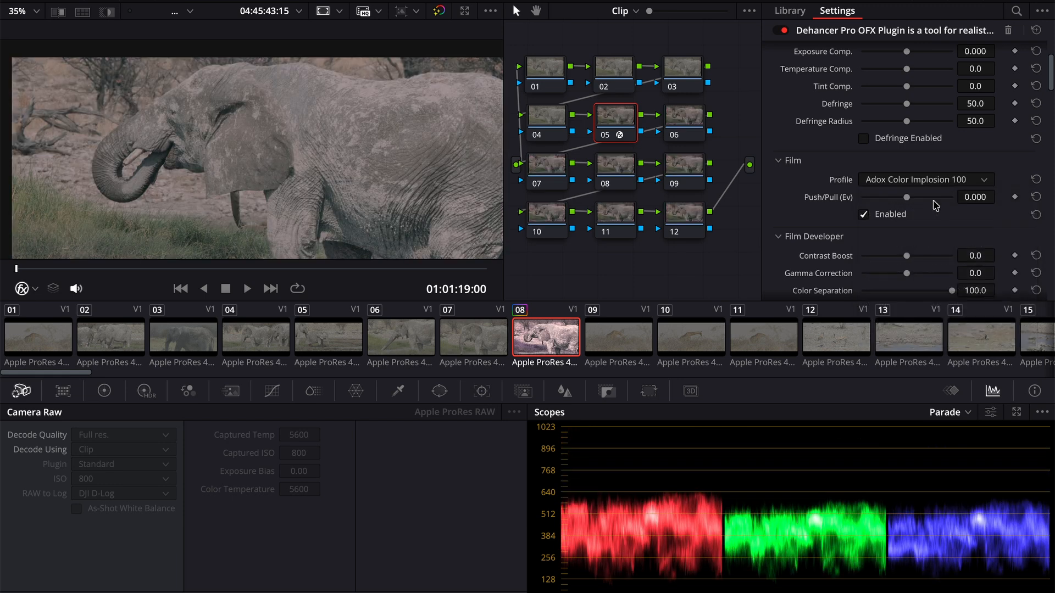
- Set the film profile to Fujichrome Velvia 50
{"action": "left_click", "coordinate": [905, 183]}
{"action": "scroll", "coordinate": [925, 284], "scroll_direction": "down", "scroll_amount": 5}
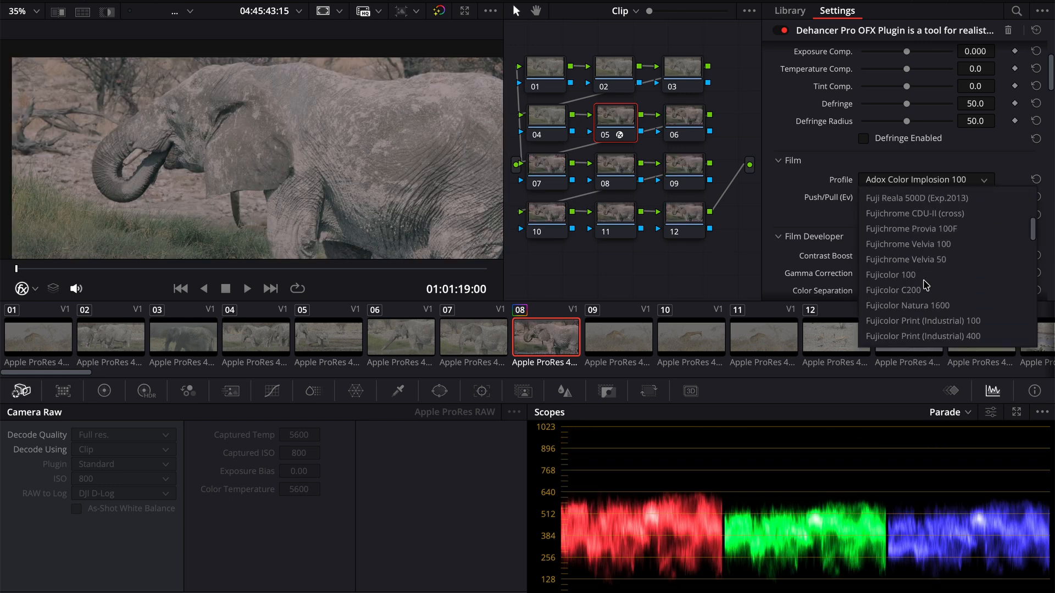
{"action": "scroll", "coordinate": [925, 284], "scroll_direction": "down", "scroll_amount": 3}
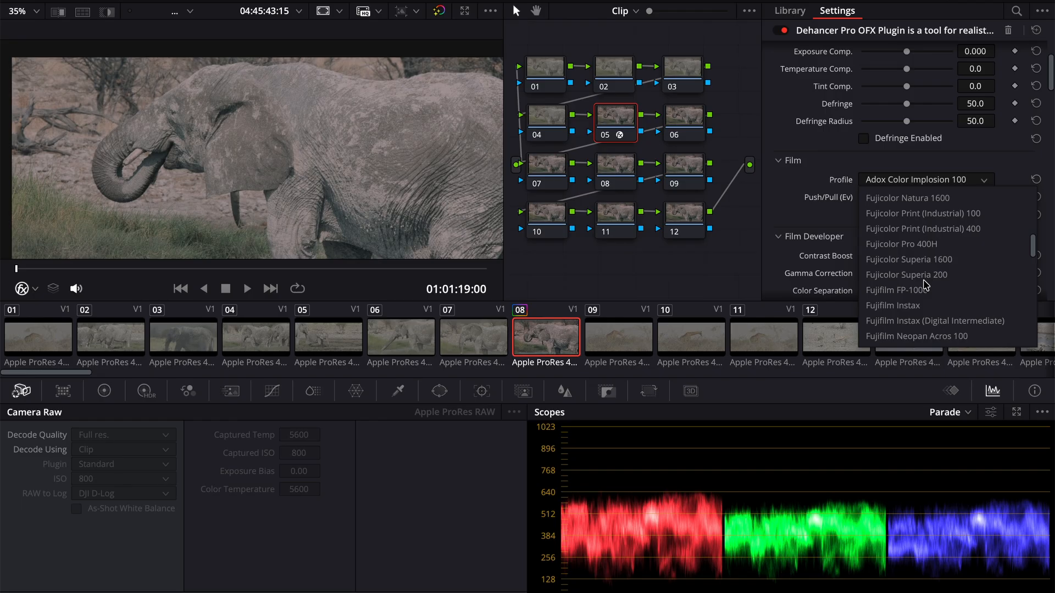
{"action": "scroll", "coordinate": [932, 242], "scroll_direction": "up", "scroll_amount": 6}
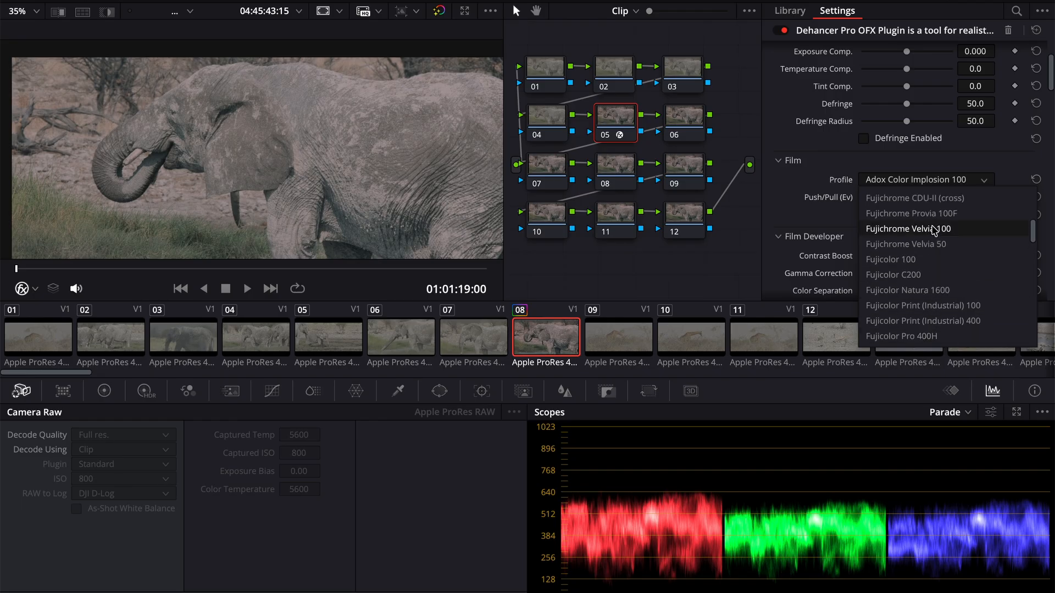
{"action": "left_click", "coordinate": [939, 244]}
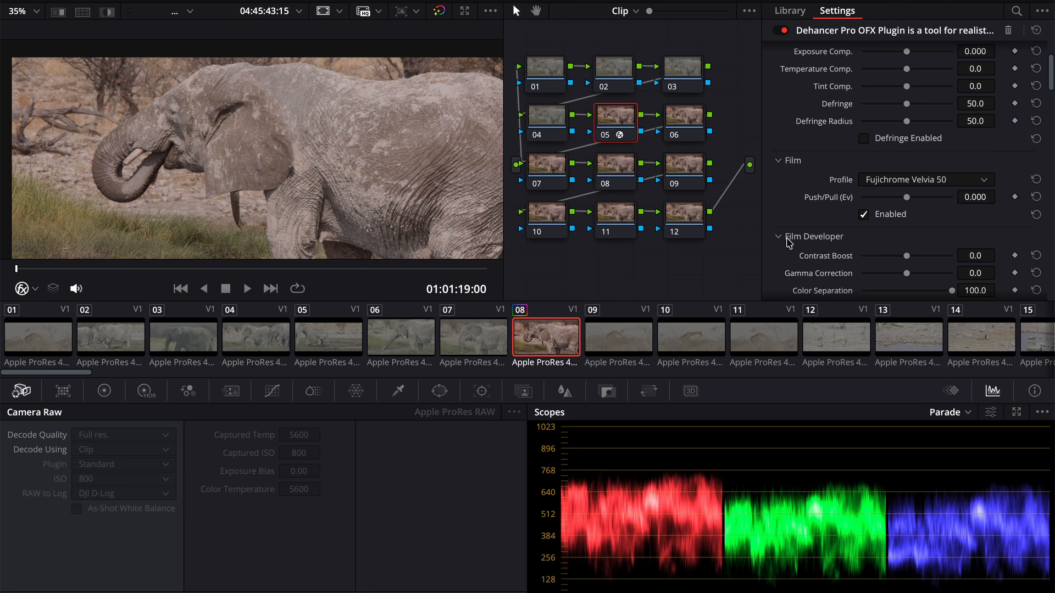
- Try enabling Film Developer with a Contrast Boost of 55, and undo both changes
{"action": "scroll", "coordinate": [797, 247], "scroll_direction": "down", "scroll_amount": 3}
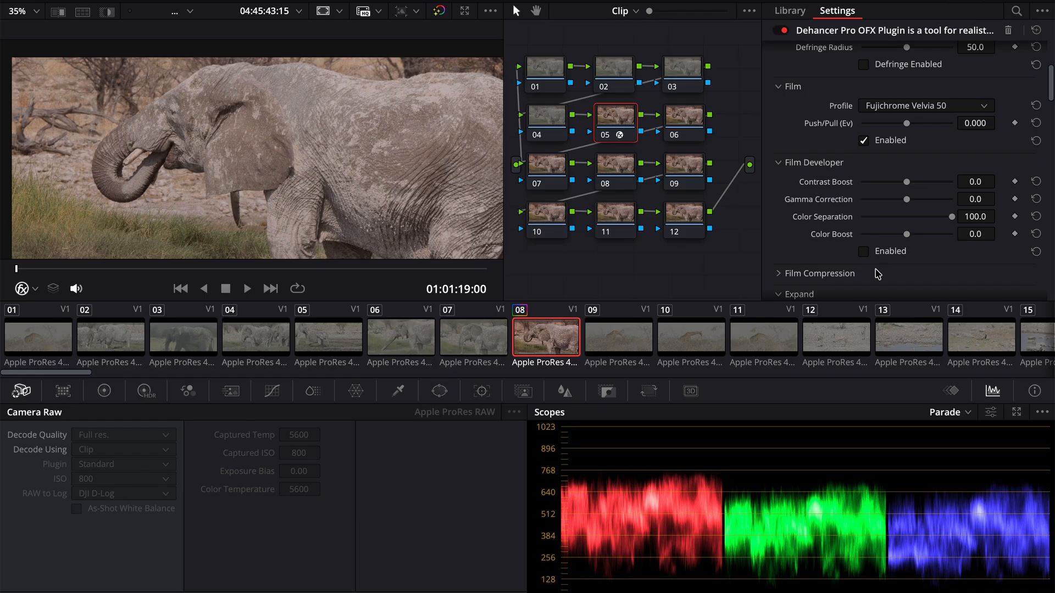
{"action": "left_click", "coordinate": [864, 251]}
{"action": "left_click_drag", "start_coordinate": [907, 182], "coordinate": [932, 188]}
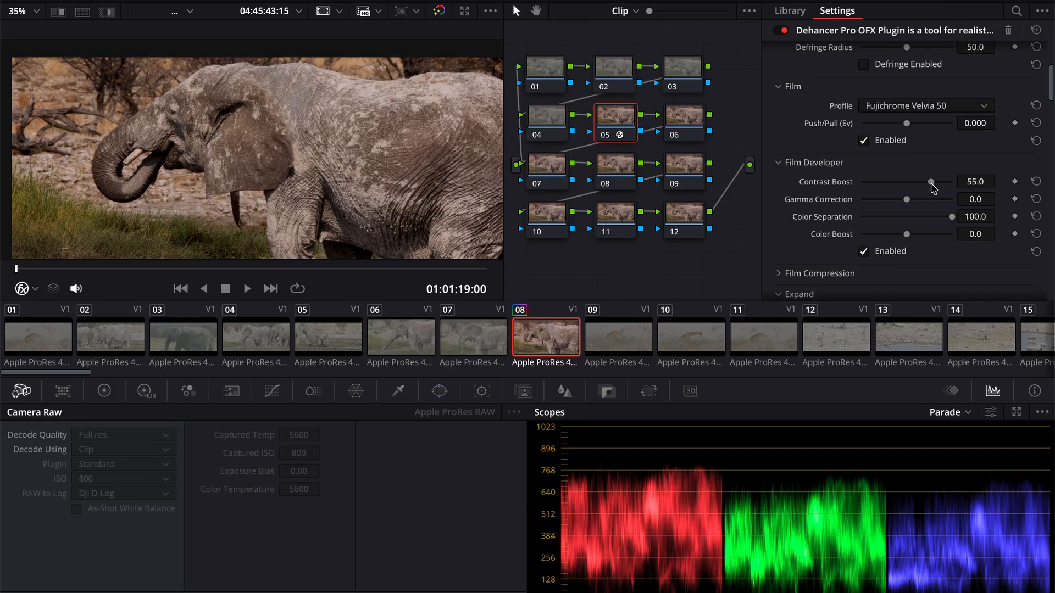
{"action": "key", "text": "ctrl+z"}
{"action": "key", "text": "ctrl+z"}
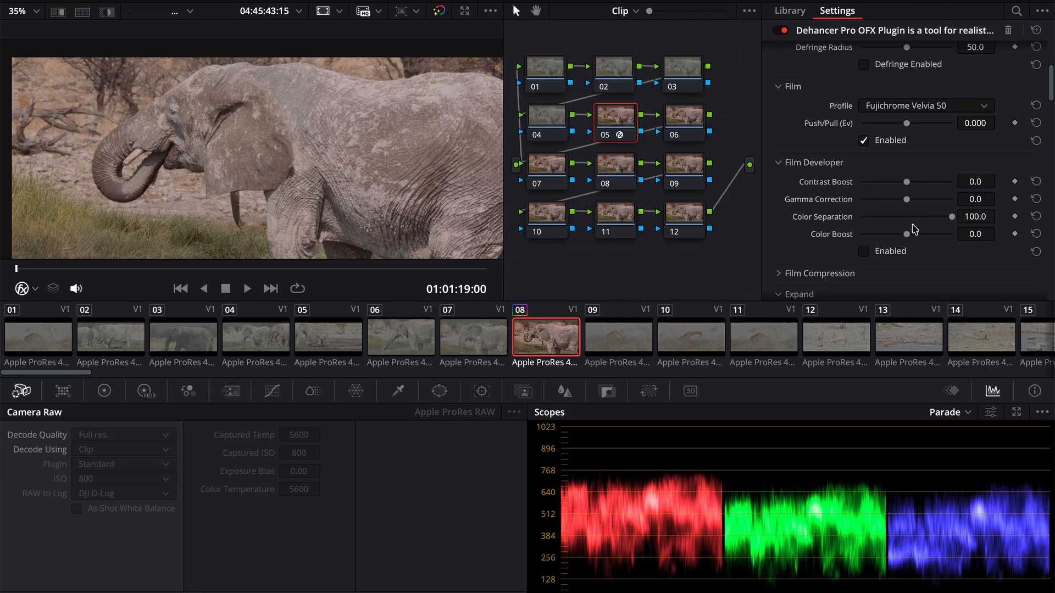
- Enable Film Developer and set its Color Boost to about 10.1 and Contrast Boost to about 22.5
{"action": "left_click_drag", "start_coordinate": [906, 235], "coordinate": [953, 240]}
{"action": "left_click", "coordinate": [864, 253]}
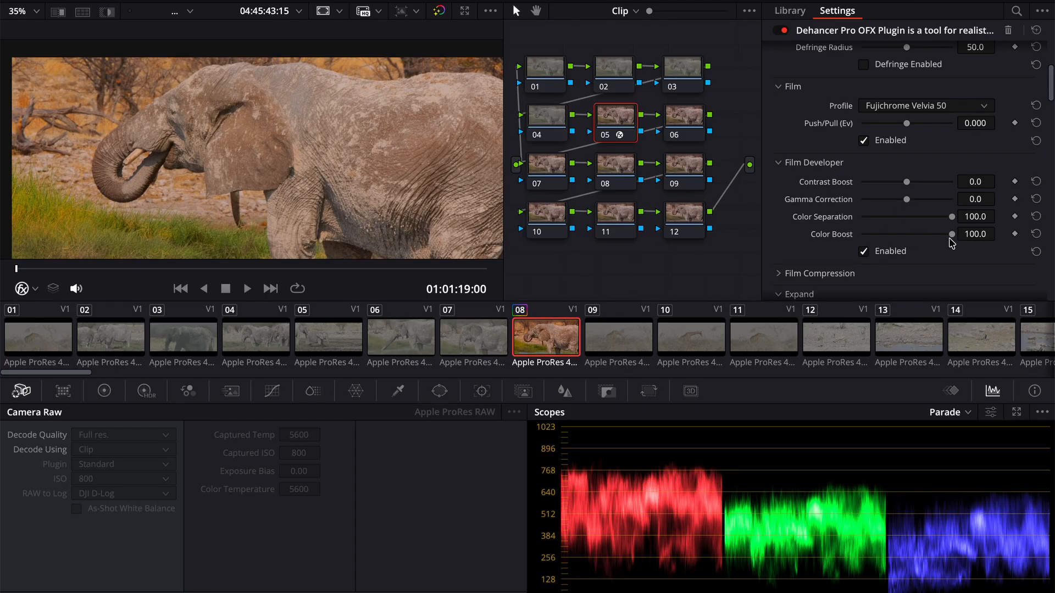
{"action": "mouse_move", "coordinate": [951, 234]}
{"action": "left_mouse_down"}
{"action": "mouse_move", "coordinate": [963, 238]}
{"action": "mouse_move", "coordinate": [930, 235]}
{"action": "left_mouse_up"}
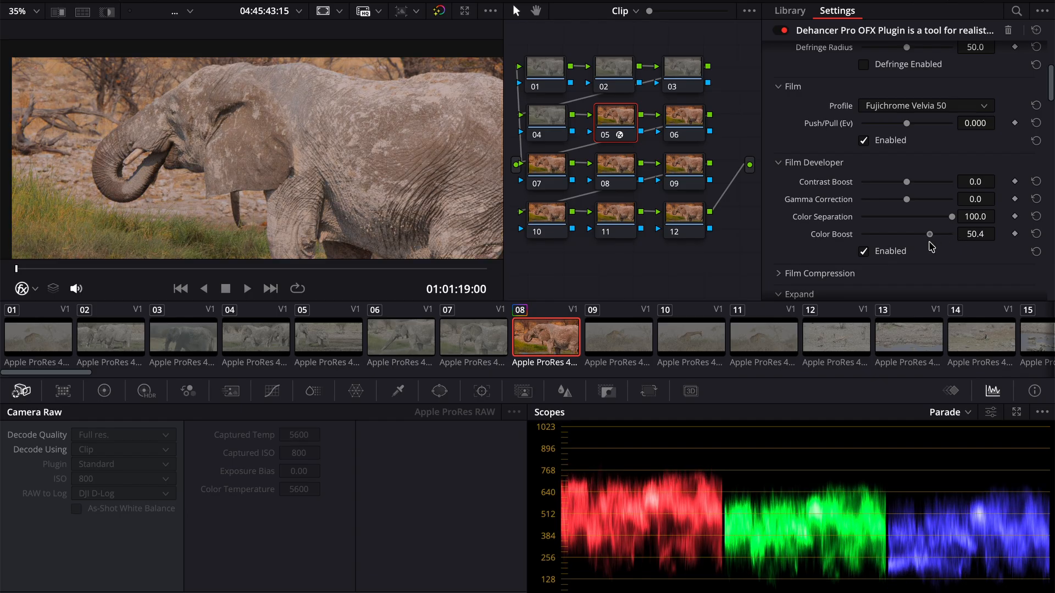
{"action": "left_click", "coordinate": [1036, 234]}
{"action": "left_click_drag", "start_coordinate": [909, 236], "coordinate": [911, 234]}
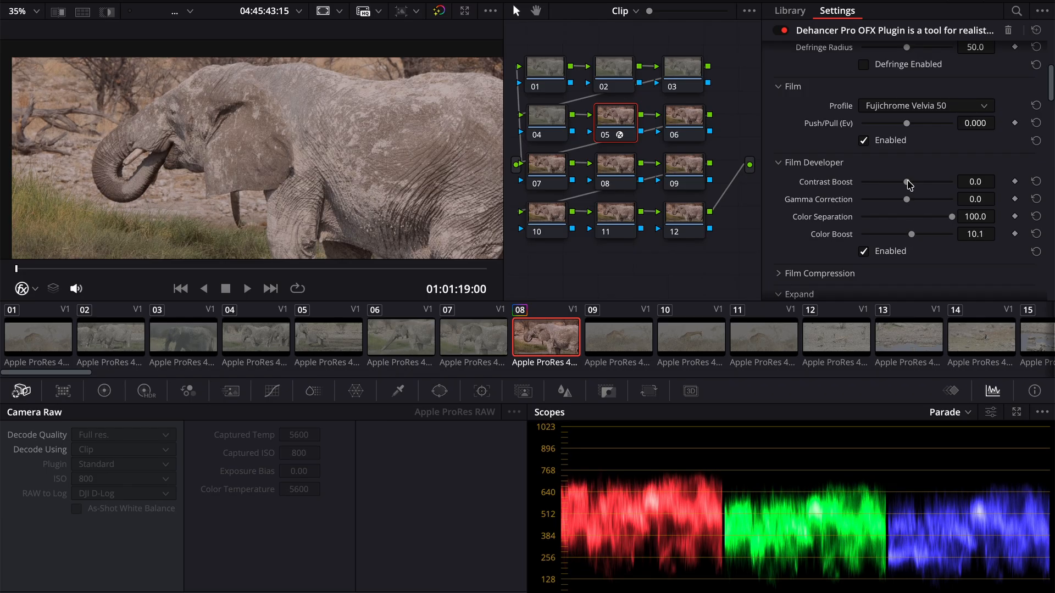
{"action": "left_click_drag", "start_coordinate": [907, 182], "coordinate": [918, 185]}
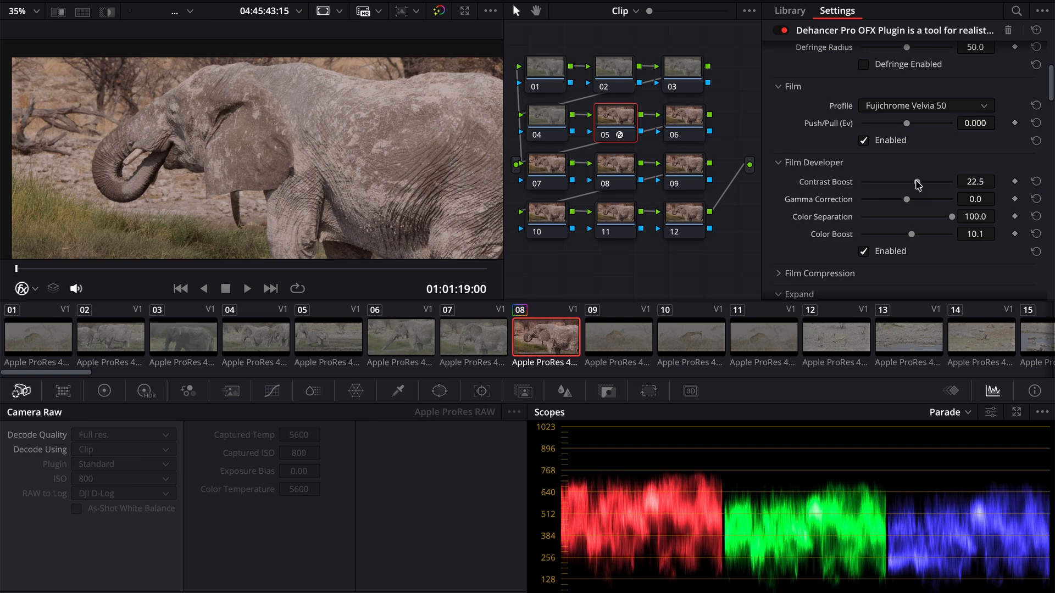
- Try enabling Film Compression with a lowered Impact, and undo both changes
{"action": "scroll", "coordinate": [834, 254], "scroll_direction": "down", "scroll_amount": 1}
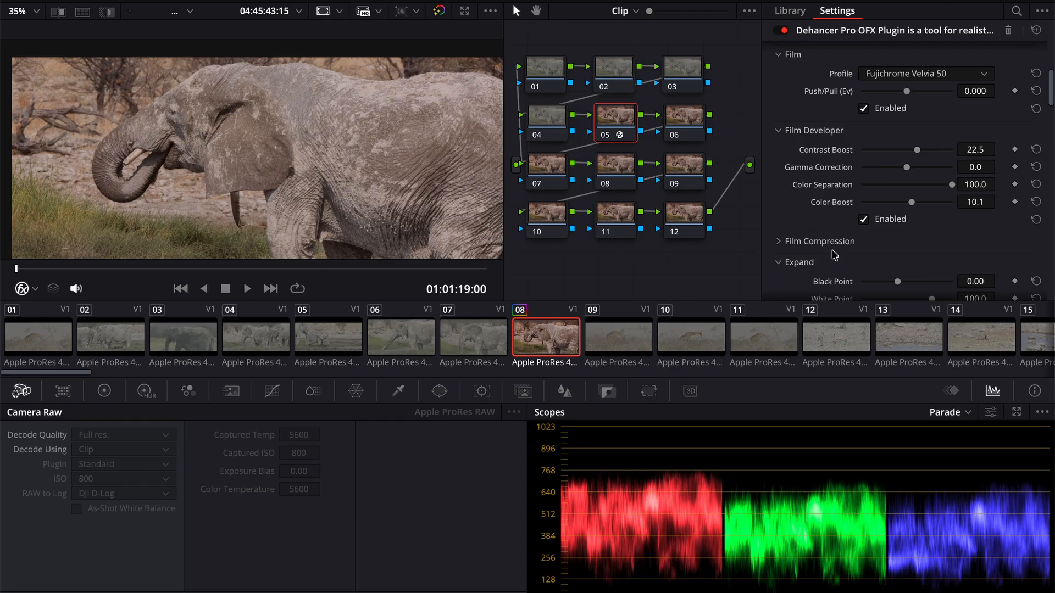
{"action": "left_click", "coordinate": [778, 242]}
{"action": "scroll", "coordinate": [849, 219], "scroll_direction": "down", "scroll_amount": 4}
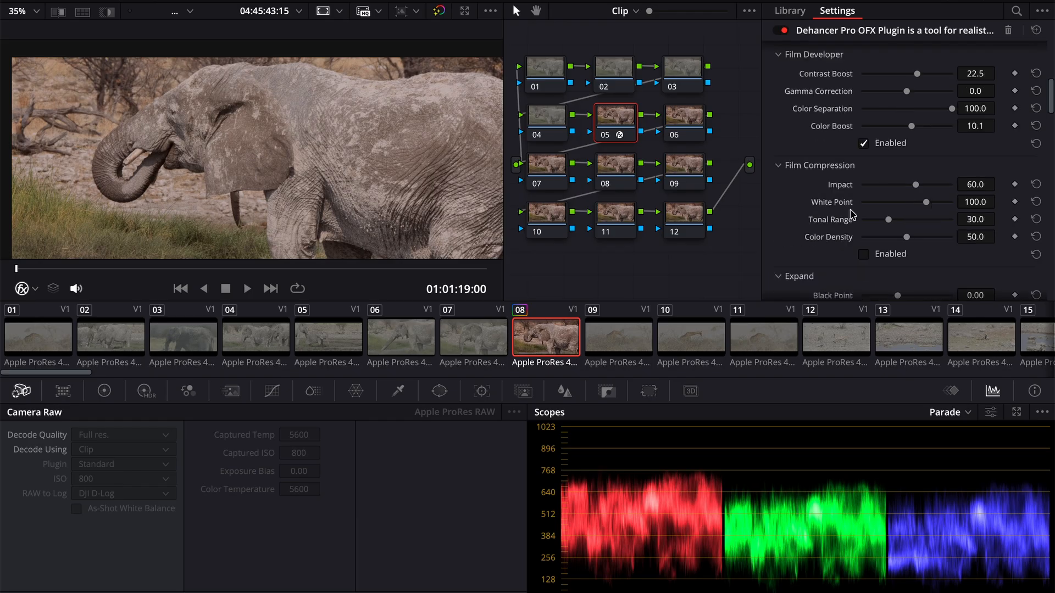
{"action": "left_click", "coordinate": [863, 196]}
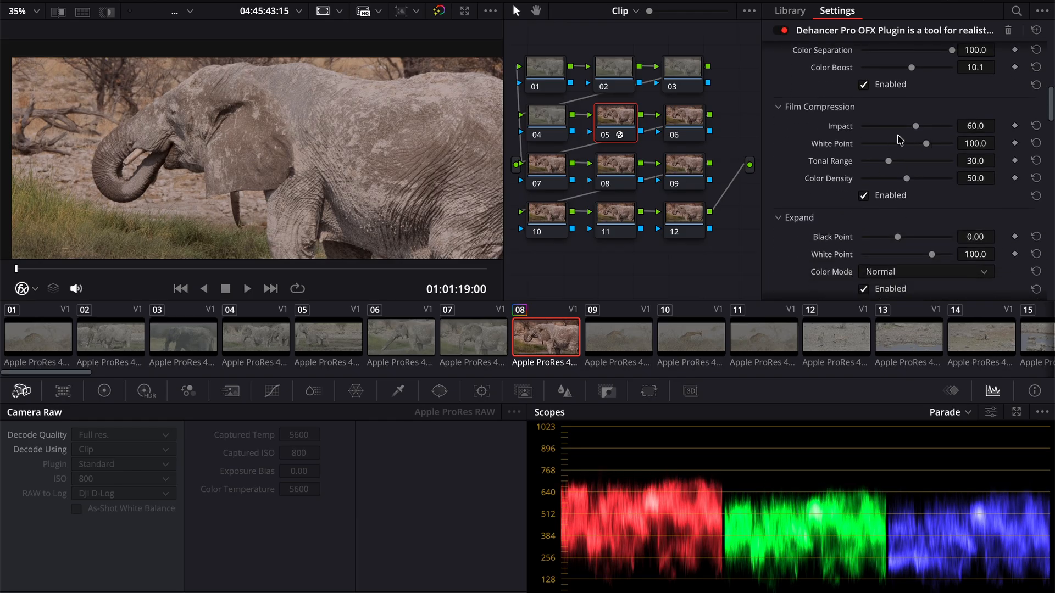
{"action": "left_click_drag", "start_coordinate": [916, 126], "coordinate": [863, 127]}
{"action": "key", "text": "super+z"}
{"action": "key", "text": "super+z"}
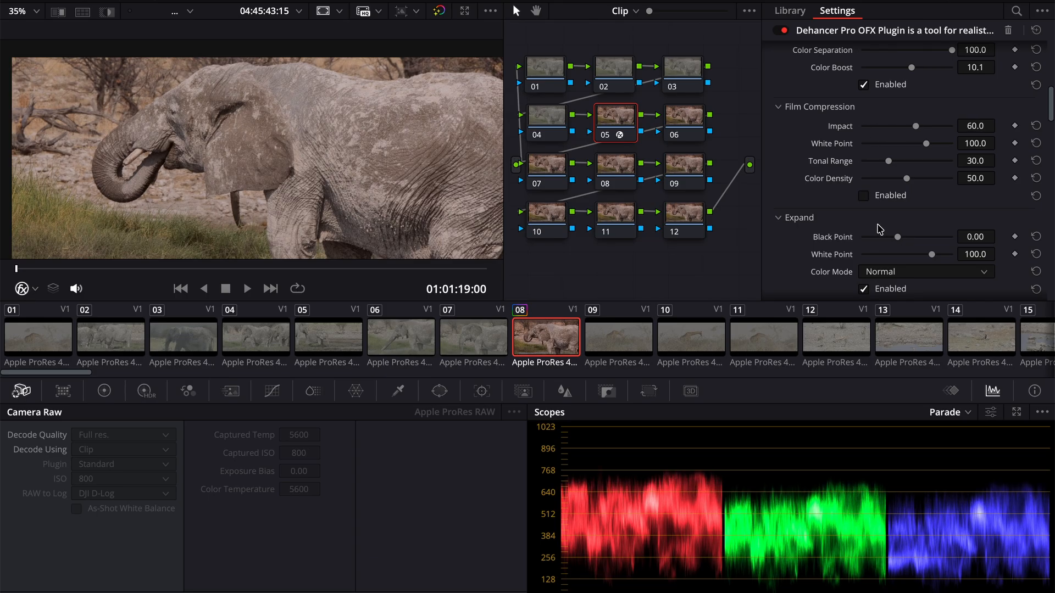
- Raise the Black Point in the Expand settings to about 4.81
{"action": "scroll", "coordinate": [931, 224], "scroll_direction": "down", "scroll_amount": 3}
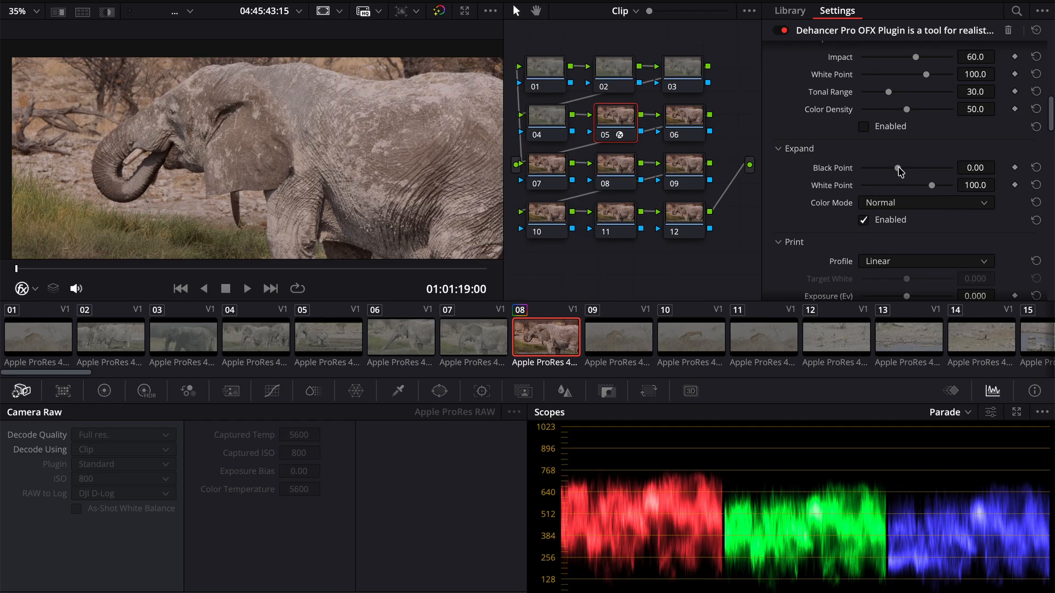
{"action": "left_click_drag", "start_coordinate": [897, 168], "coordinate": [908, 172]}
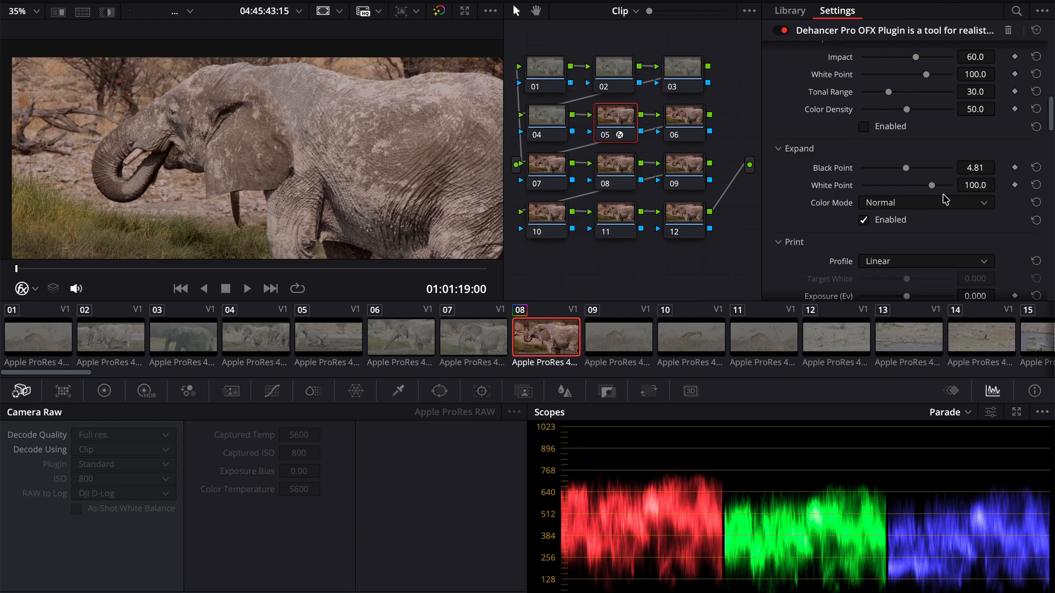
- Lower the White Point in the Expand settings to about 97.0
{"action": "mouse_move", "coordinate": [932, 186]}
{"action": "left_mouse_down"}
{"action": "mouse_move", "coordinate": [883, 189]}
{"action": "mouse_move", "coordinate": [951, 192]}
{"action": "mouse_move", "coordinate": [931, 199]}
{"action": "left_mouse_up"}
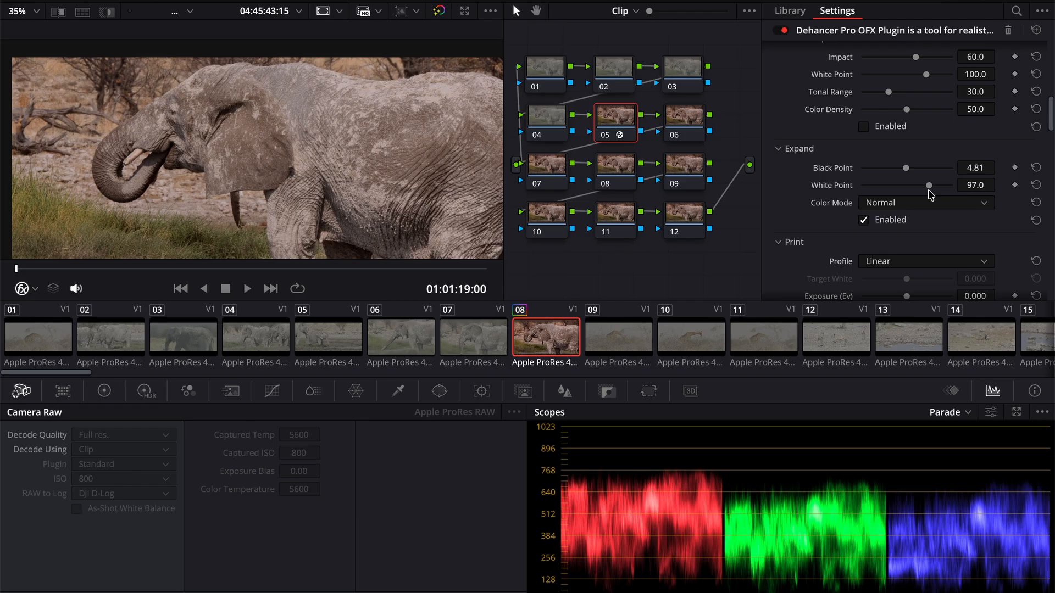
- Try the Cineon Film Log, Fujifilm 3513 and Kodak 2383 print profiles, and set the Print profile to Kodak Endura Glossy Paper
{"action": "scroll", "coordinate": [818, 224], "scroll_direction": "down", "scroll_amount": 4}
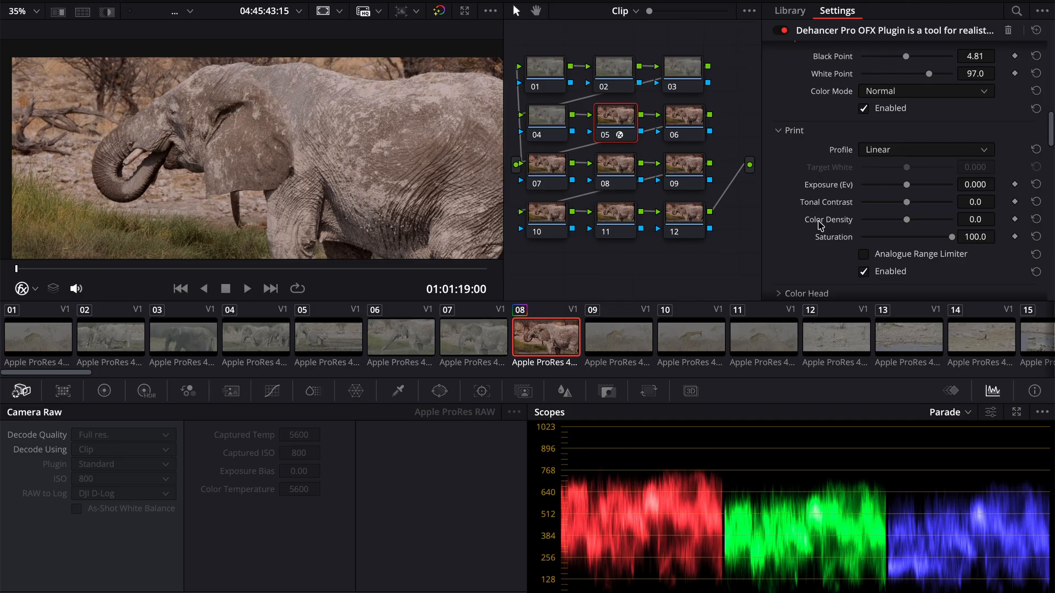
{"action": "left_click", "coordinate": [930, 152]}
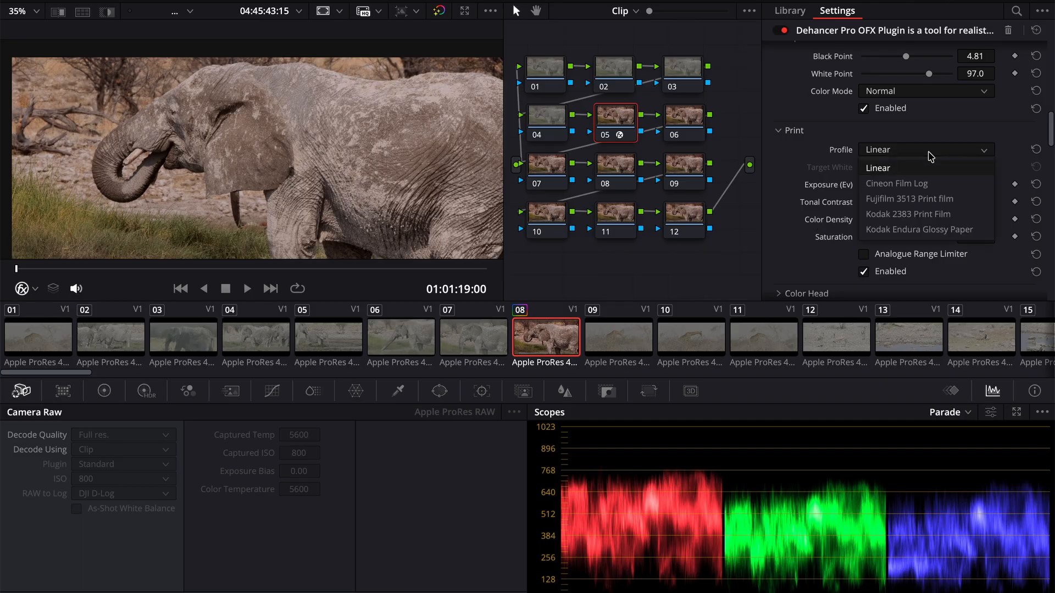
{"action": "left_click", "coordinate": [923, 181]}
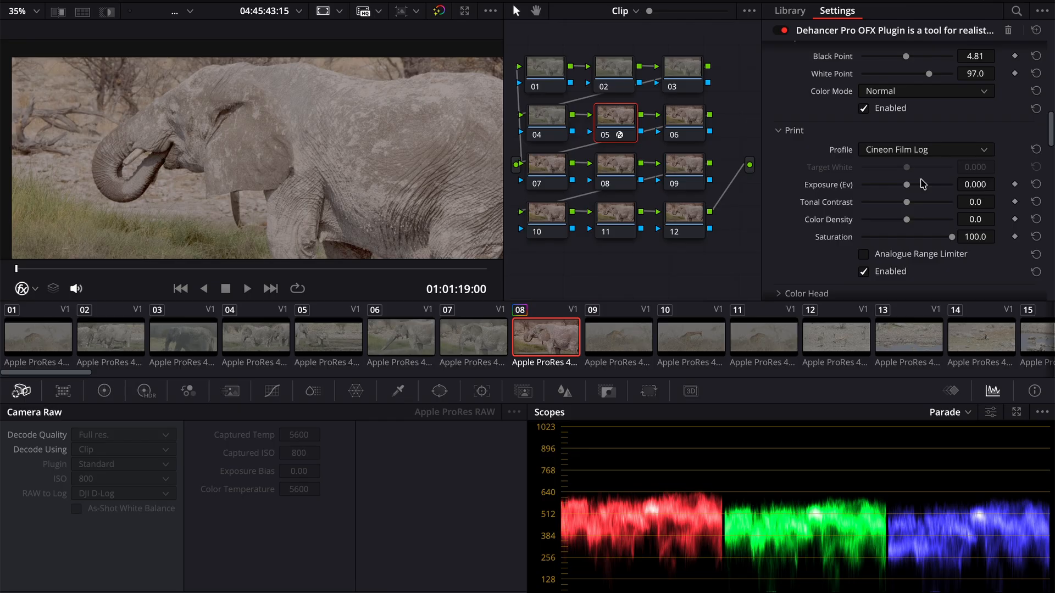
{"action": "left_click", "coordinate": [899, 150]}
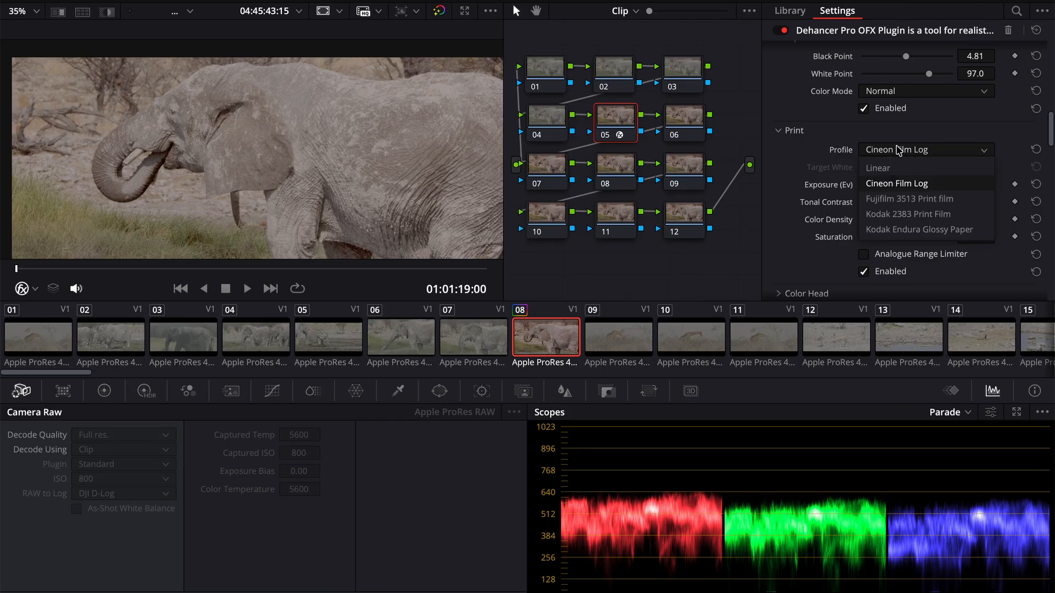
{"action": "left_click", "coordinate": [901, 199]}
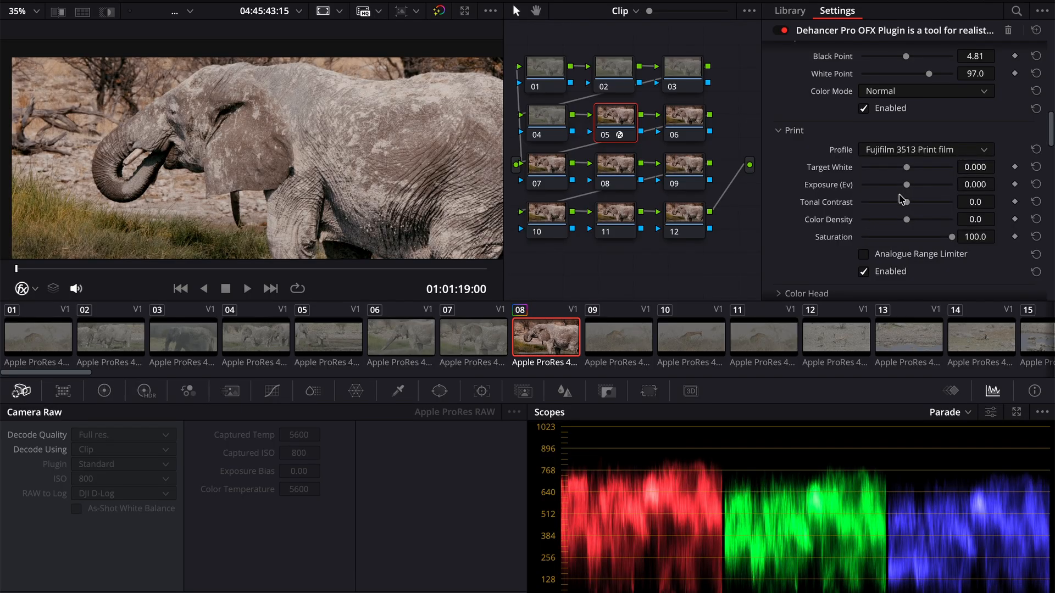
{"action": "left_click", "coordinate": [893, 152]}
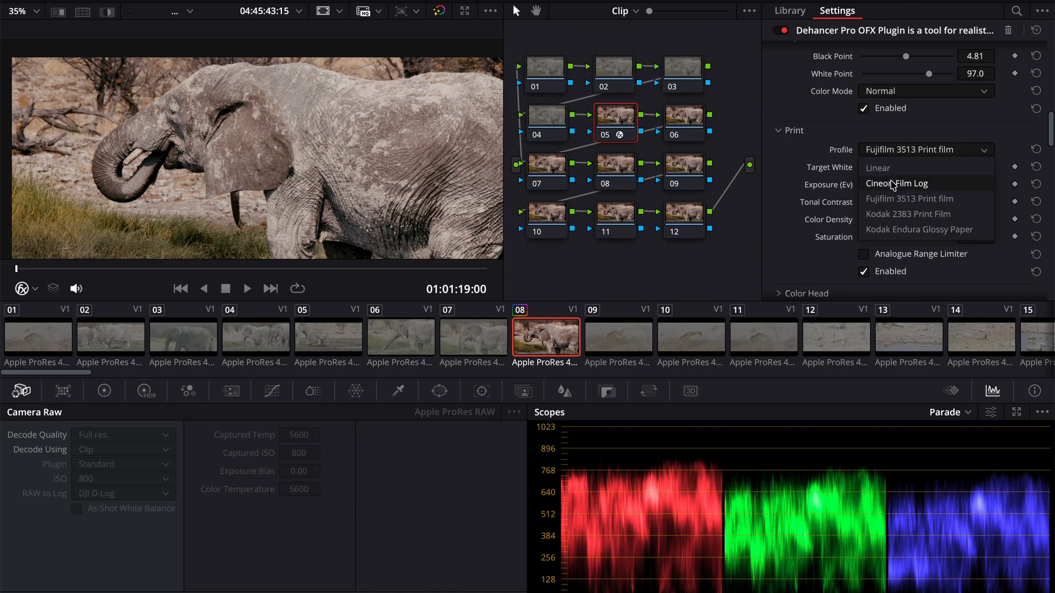
{"action": "left_click", "coordinate": [888, 216]}
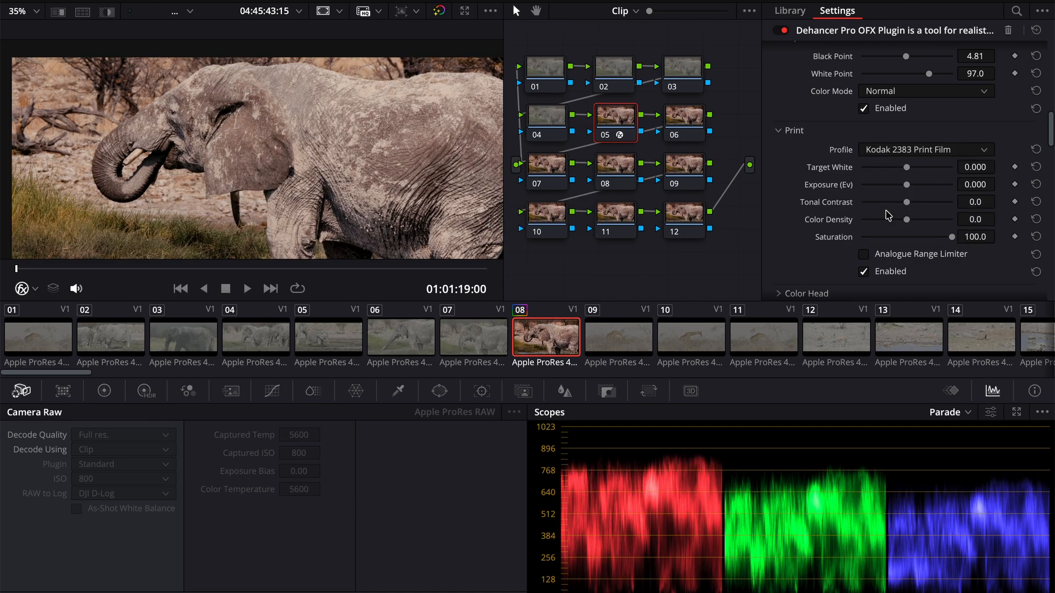
{"action": "left_click", "coordinate": [894, 150]}
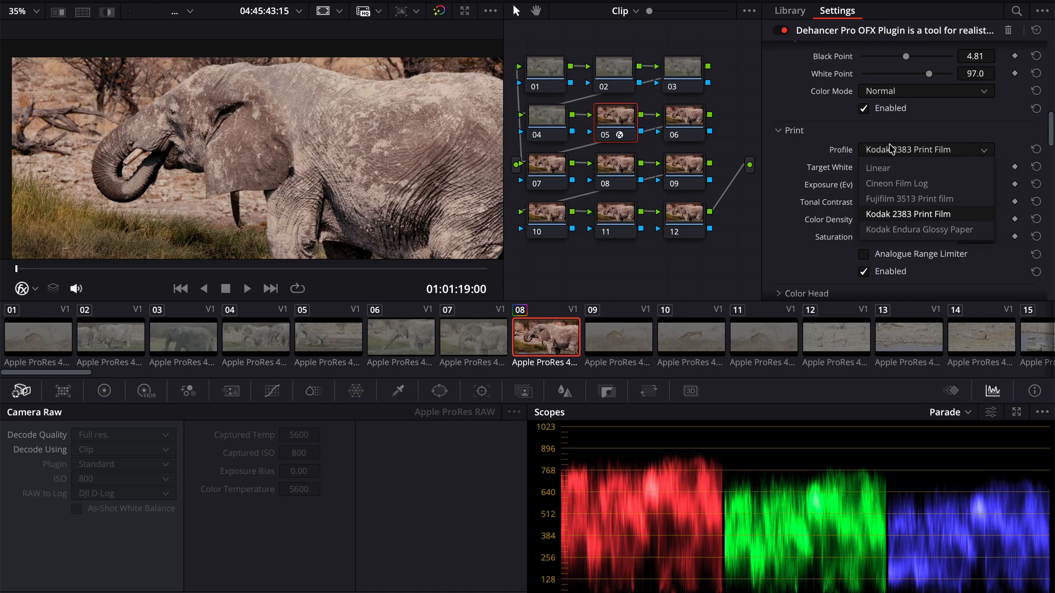
{"action": "left_click", "coordinate": [885, 231]}
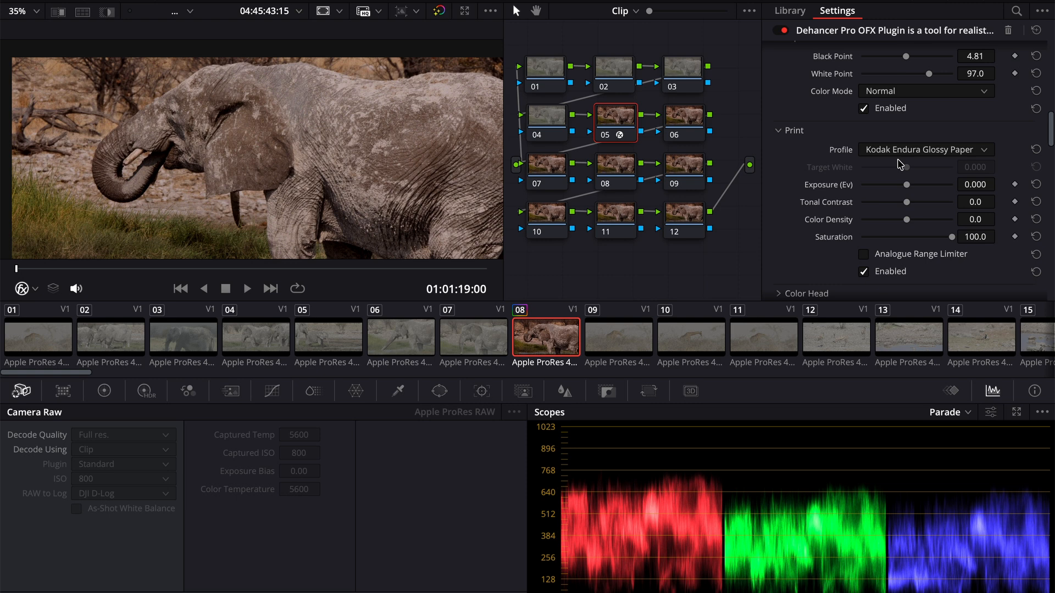
- Try an Expand Black Point of about -4.50 and White Point of about 100.5, and reset both to their defaults
{"action": "scroll", "coordinate": [902, 164], "scroll_direction": "up", "scroll_amount": 2}
{"action": "left_click_drag", "start_coordinate": [903, 102], "coordinate": [890, 103]}
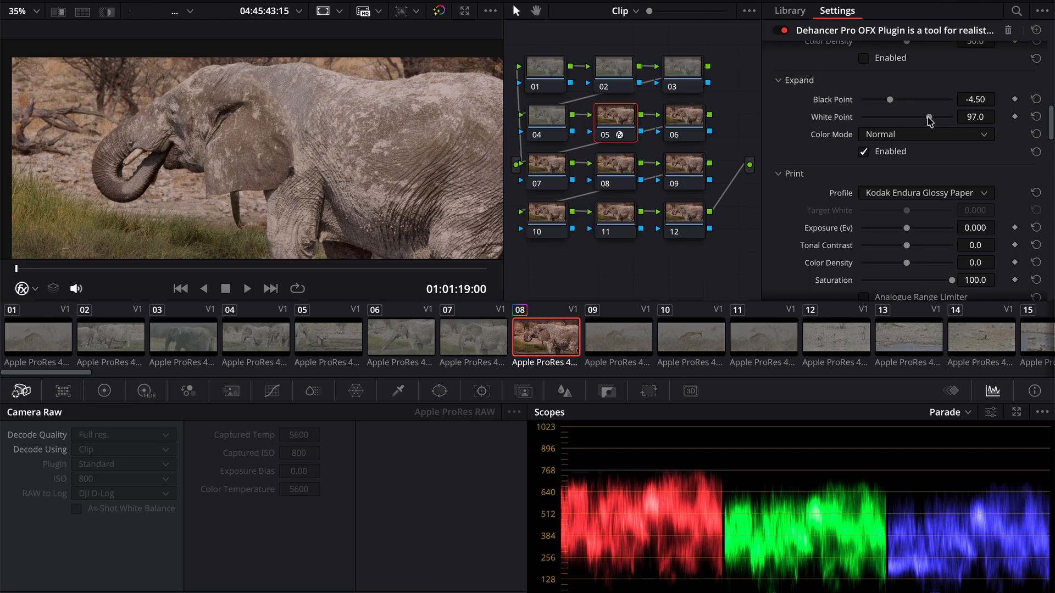
{"action": "left_click_drag", "start_coordinate": [929, 120], "coordinate": [932, 119]}
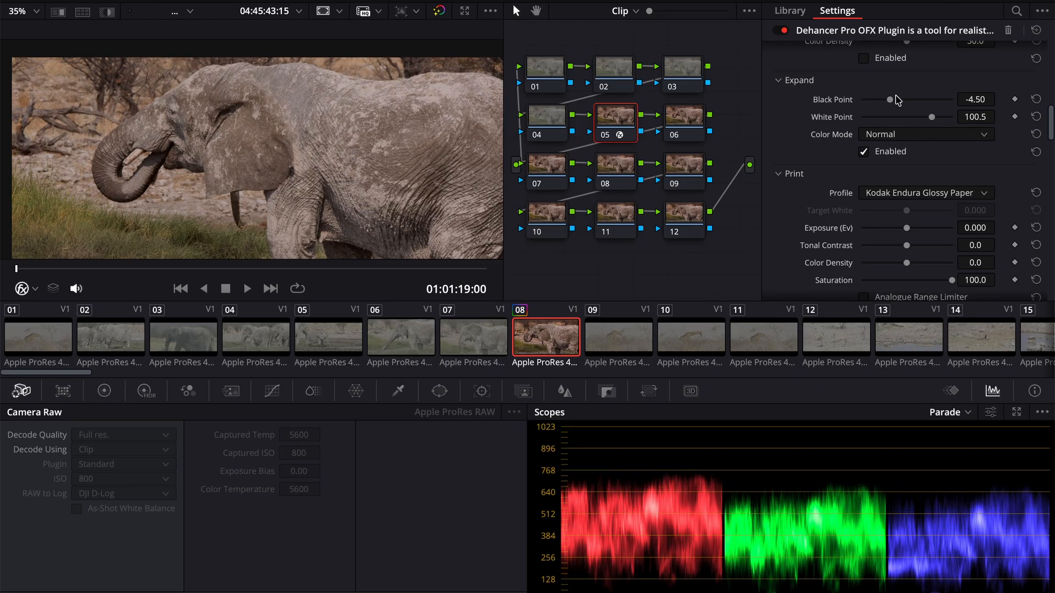
{"action": "left_click", "coordinate": [1036, 99]}
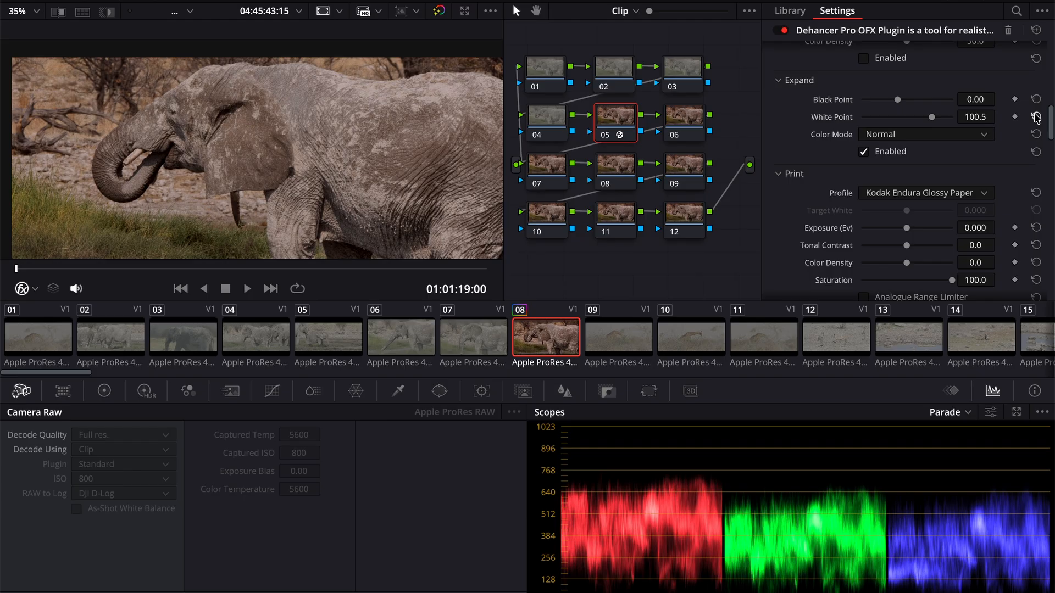
{"action": "left_click", "coordinate": [1035, 117]}
- Raise the Exposure Comp. in the Input settings to about 0.814
{"action": "scroll", "coordinate": [910, 101], "scroll_direction": "up", "scroll_amount": 2}
{"action": "scroll", "coordinate": [910, 101], "scroll_direction": "up", "scroll_amount": 10}
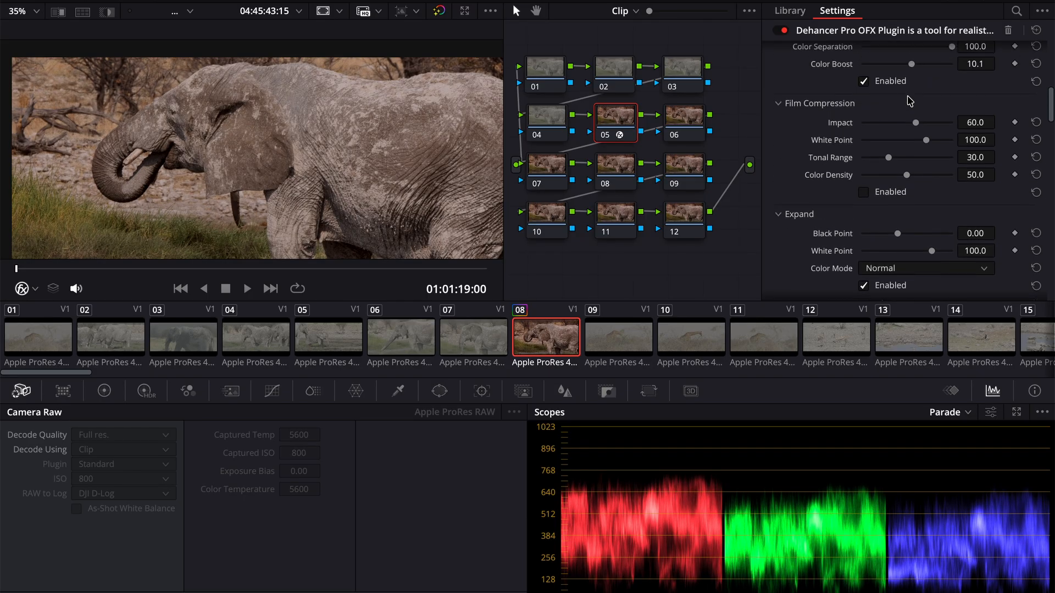
{"action": "scroll", "coordinate": [908, 99], "scroll_direction": "up", "scroll_amount": 3}
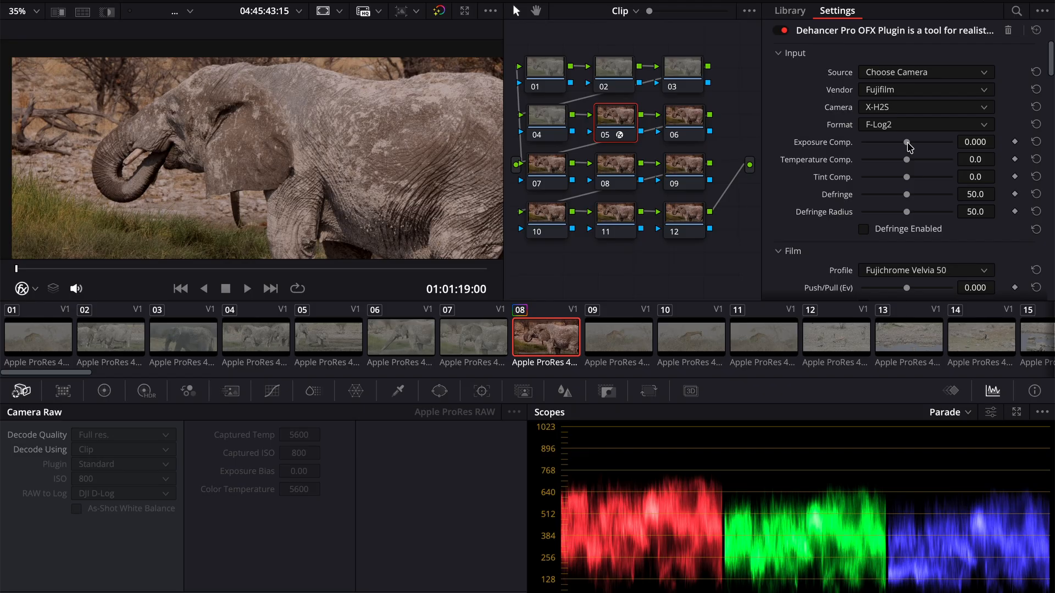
{"action": "left_click_drag", "start_coordinate": [908, 142], "coordinate": [919, 144]}
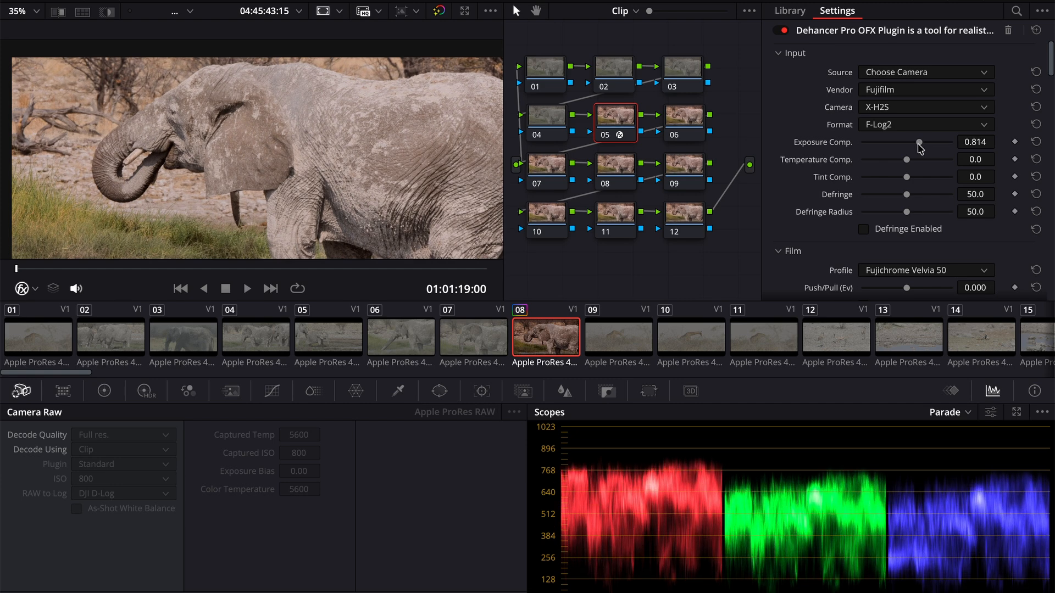
- Expand the Color Head settings below Print, review their color and tone controls, and collapse them again
{"action": "scroll", "coordinate": [847, 253], "scroll_direction": "down", "scroll_amount": 10}
{"action": "scroll", "coordinate": [846, 254], "scroll_direction": "down", "scroll_amount": 3}
{"action": "scroll", "coordinate": [847, 254], "scroll_direction": "up", "scroll_amount": 3}
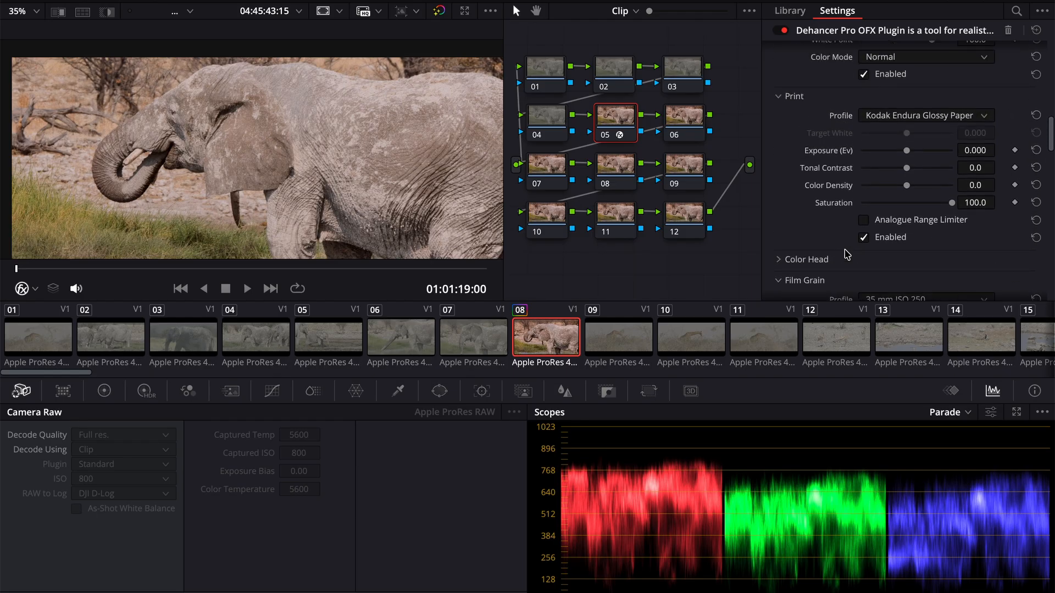
{"action": "scroll", "coordinate": [847, 254], "scroll_direction": "down", "scroll_amount": 2}
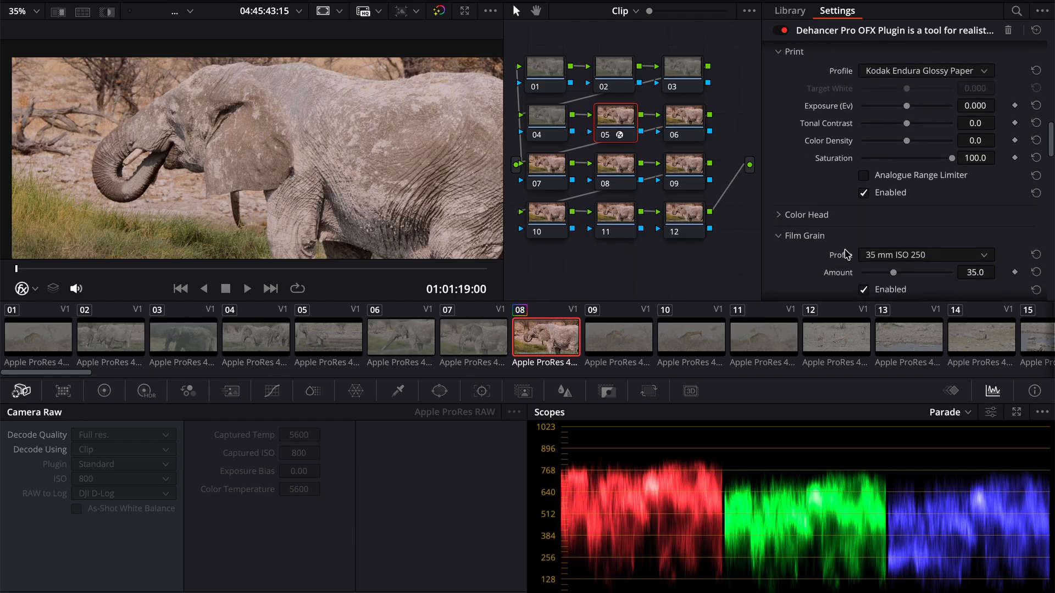
{"action": "left_click", "coordinate": [778, 217]}
{"action": "scroll", "coordinate": [778, 220], "scroll_direction": "down", "scroll_amount": 5}
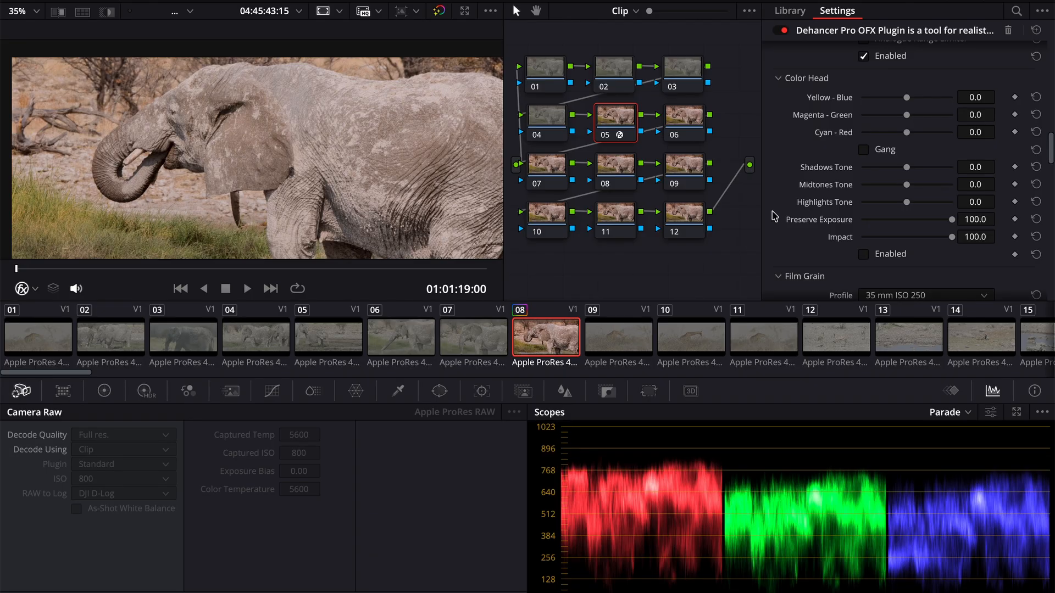
{"action": "left_click", "coordinate": [779, 78]}
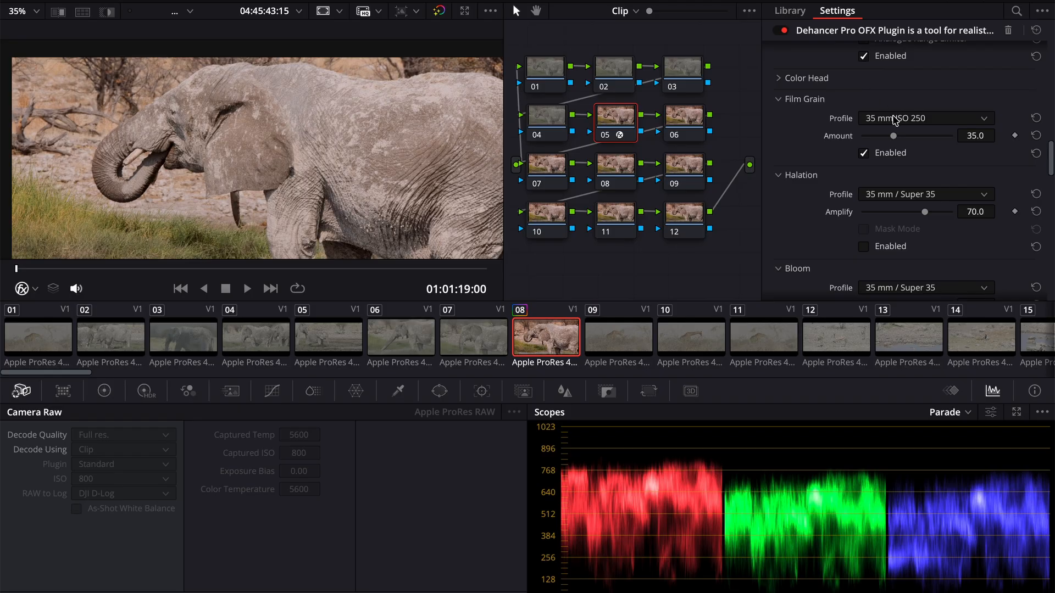
- Set the Film Grain Amount to 15
{"action": "left_click", "coordinate": [979, 133]}
{"action": "type", "text": "15"}
{"action": "key", "text": "Return"}
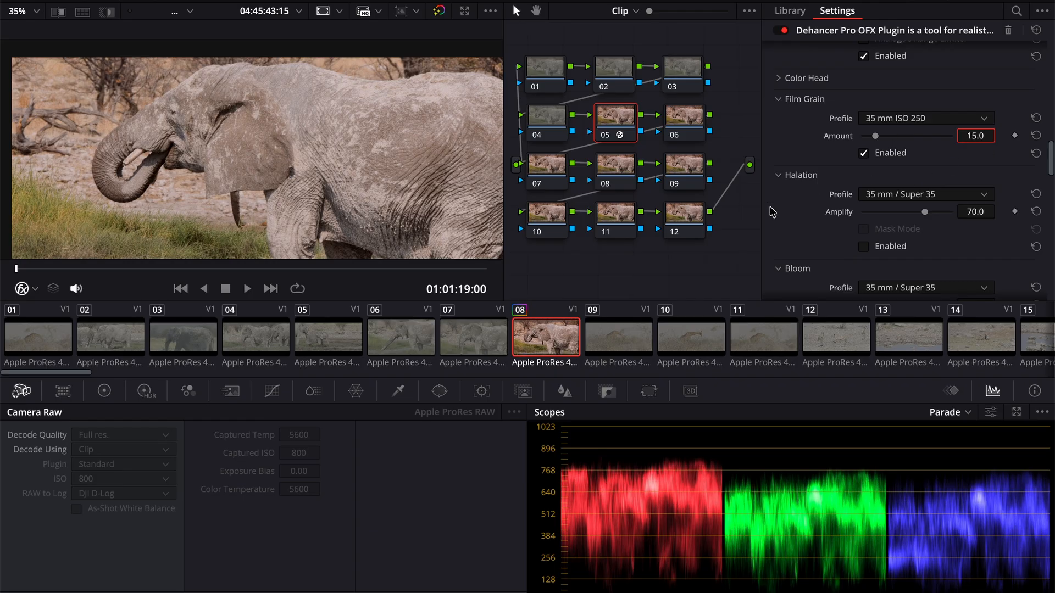
- Try Film Damage with a Total Amount of about 49.2, play the clip to preview it, and disable the effect
{"action": "scroll", "coordinate": [830, 250], "scroll_direction": "down", "scroll_amount": 3}
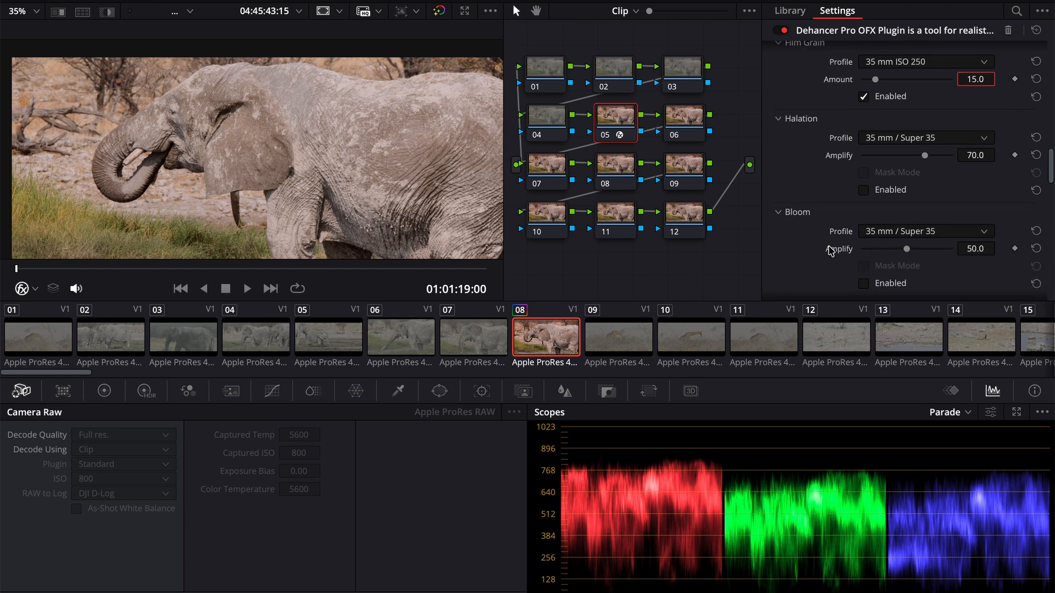
{"action": "scroll", "coordinate": [840, 258], "scroll_direction": "down", "scroll_amount": 1}
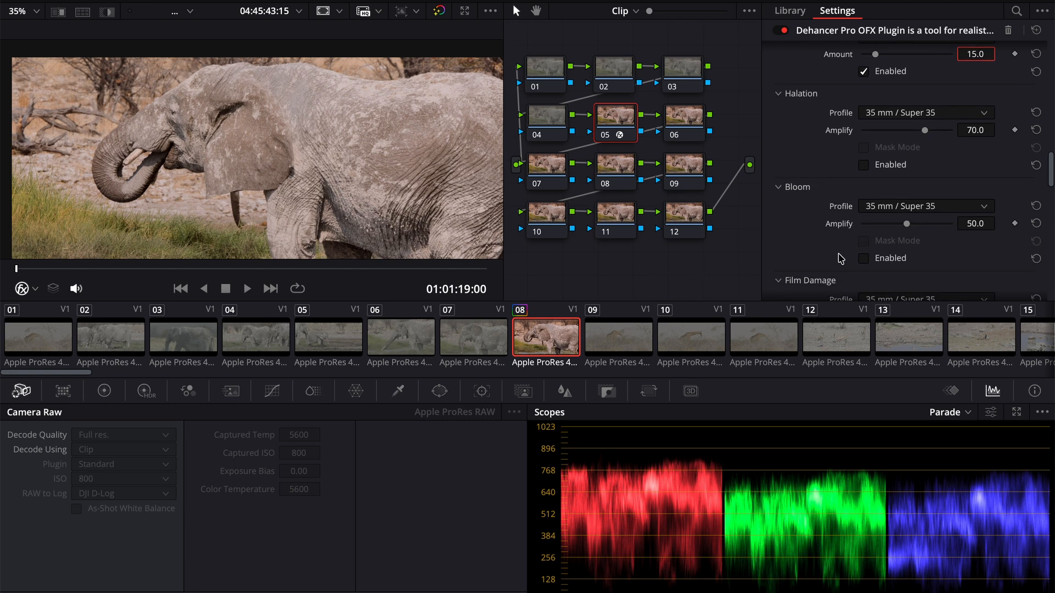
{"action": "scroll", "coordinate": [813, 255], "scroll_direction": "down", "scroll_amount": 4}
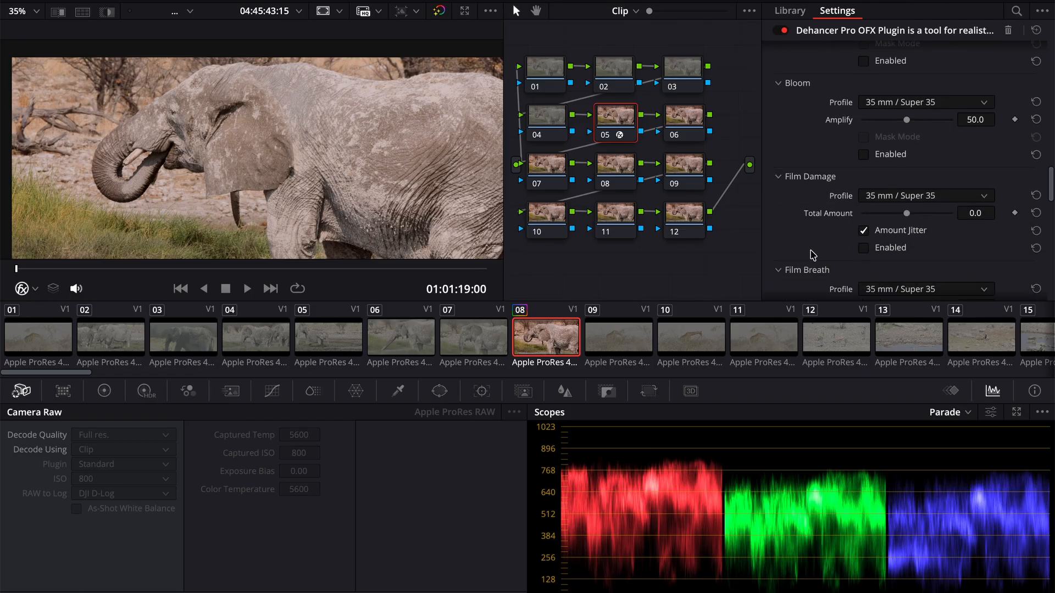
{"action": "scroll", "coordinate": [813, 255], "scroll_direction": "down", "scroll_amount": 1}
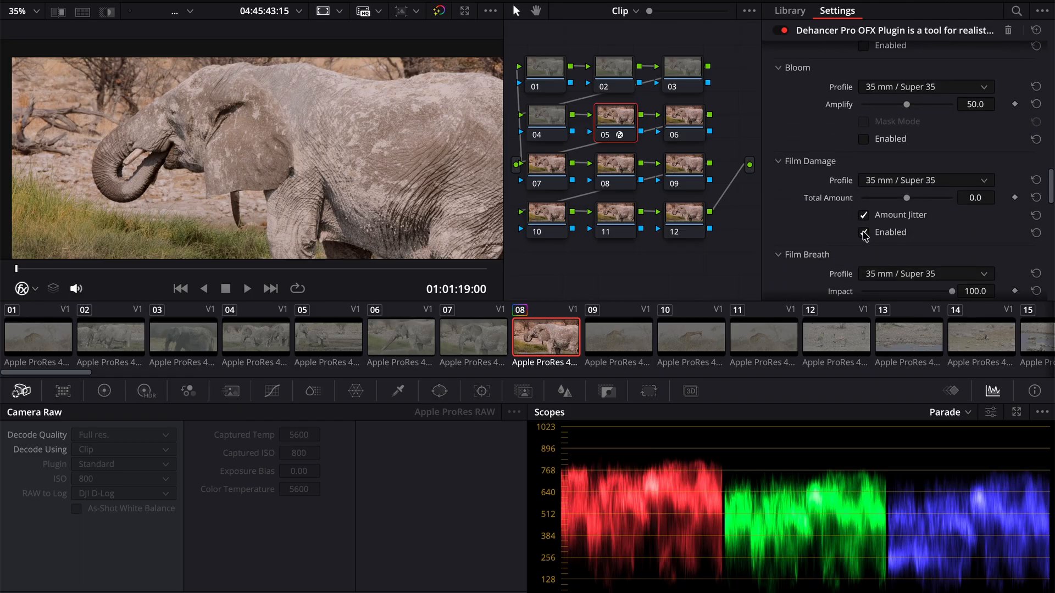
{"action": "left_click_drag", "start_coordinate": [907, 198], "coordinate": [952, 204]}
{"action": "key", "text": "space"}
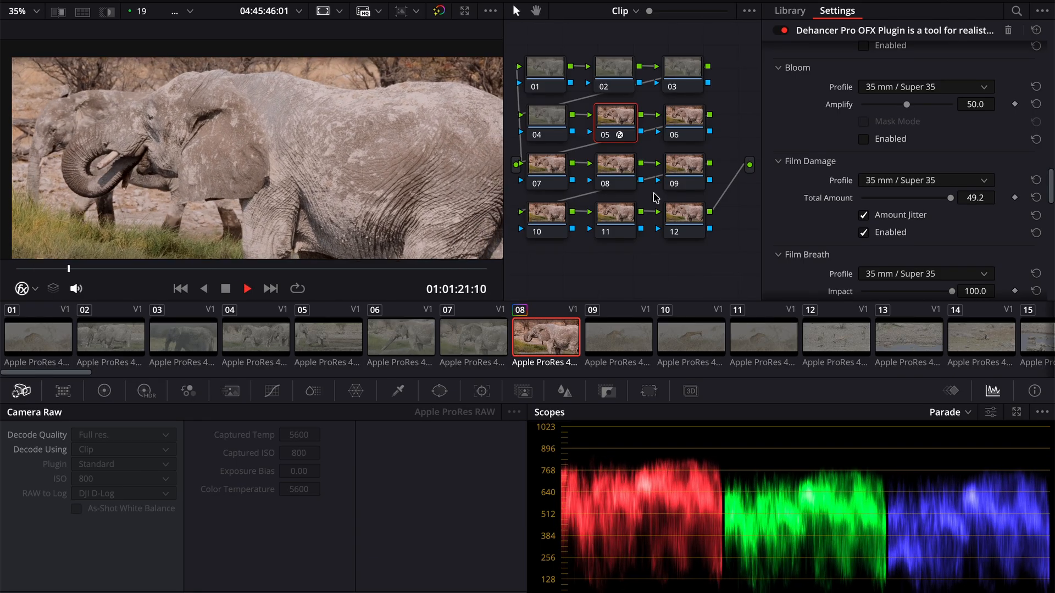
{"action": "key", "text": "space"}
{"action": "key", "text": "space"}
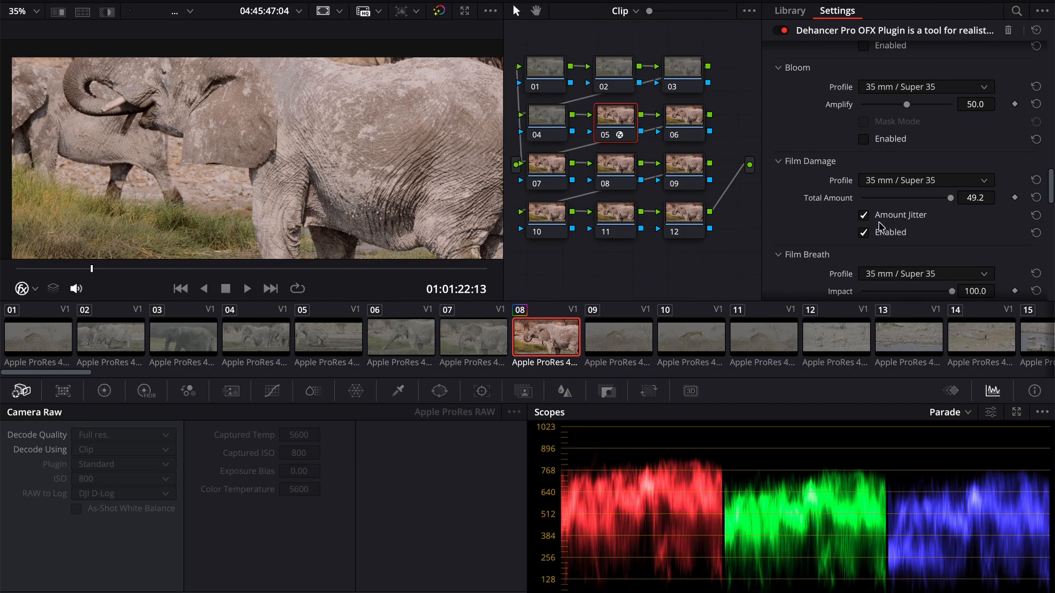
{"action": "left_click", "coordinate": [864, 233]}
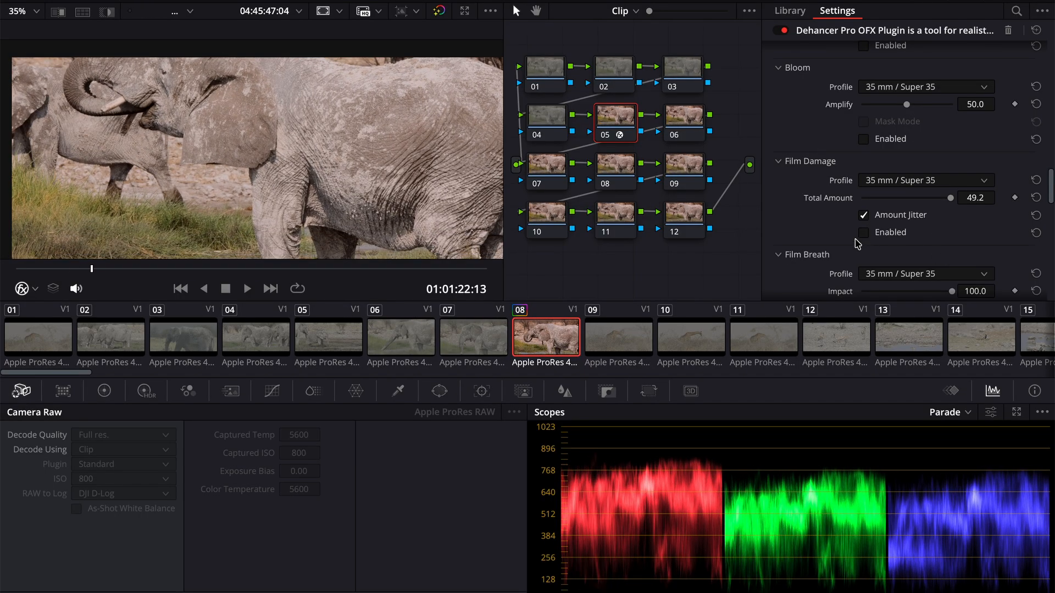
- Fit the whole frame in the viewer, and enable the Vignette with its Mask Mode on
{"action": "scroll", "coordinate": [839, 261], "scroll_direction": "down", "scroll_amount": 1}
{"action": "scroll", "coordinate": [840, 261], "scroll_direction": "down", "scroll_amount": 5}
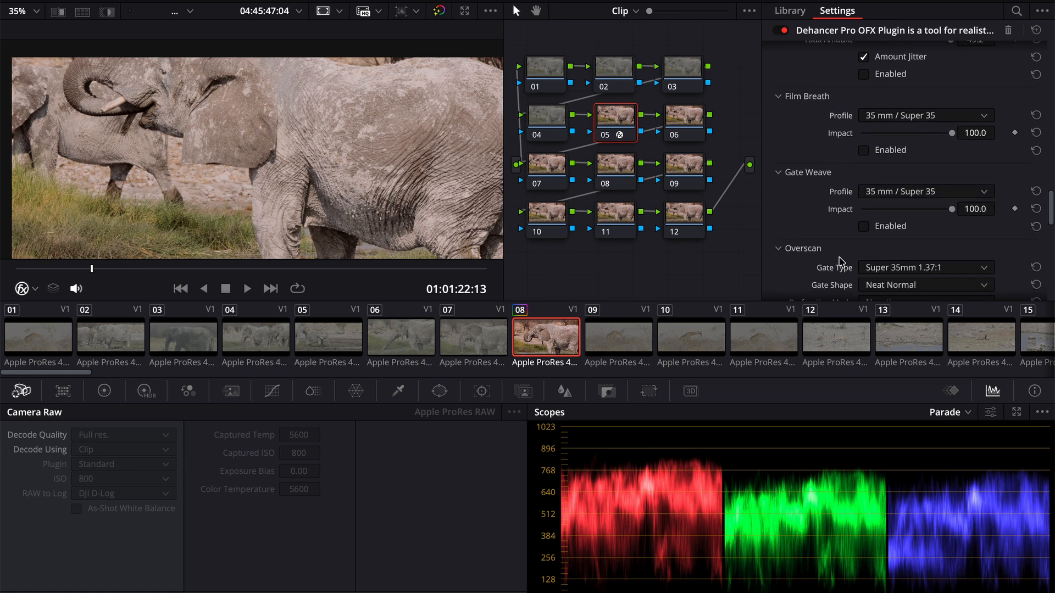
{"action": "scroll", "coordinate": [839, 261], "scroll_direction": "down", "scroll_amount": 2}
{"action": "scroll", "coordinate": [840, 261], "scroll_direction": "up", "scroll_amount": 2}
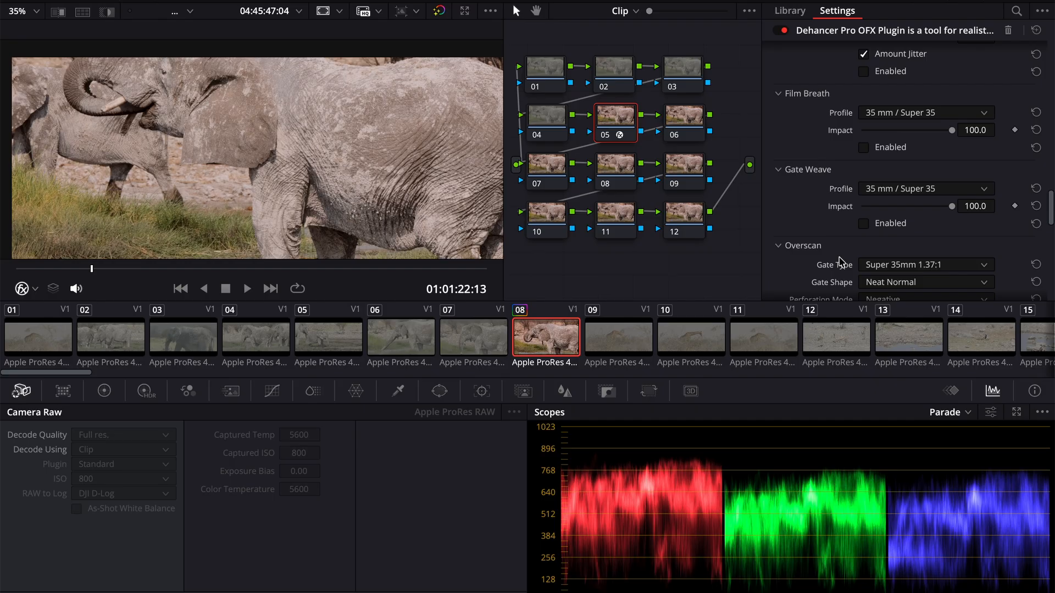
{"action": "scroll", "coordinate": [839, 261], "scroll_direction": "down", "scroll_amount": 5}
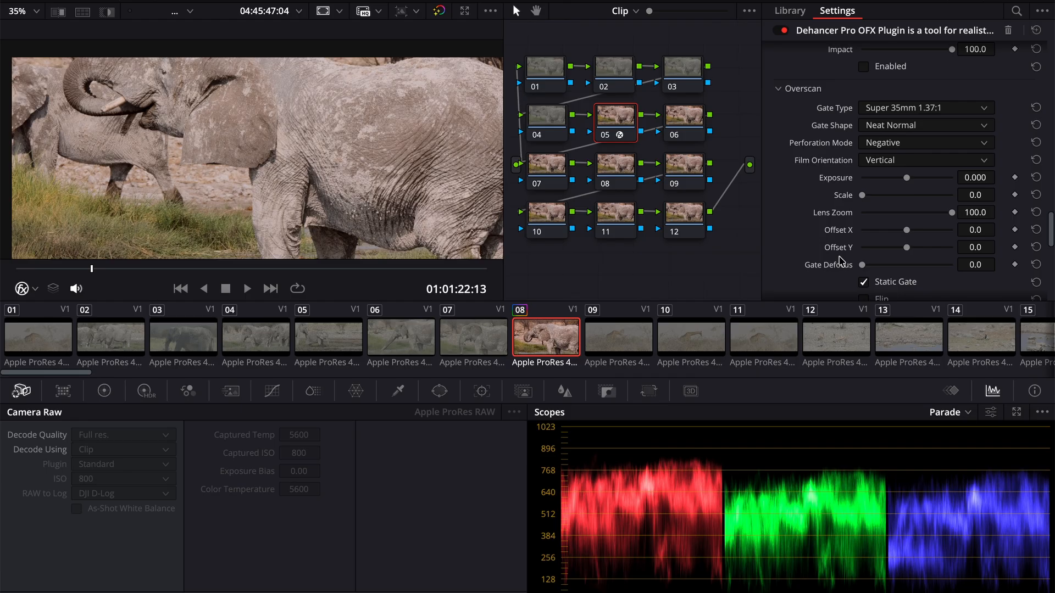
{"action": "scroll", "coordinate": [839, 260], "scroll_direction": "down", "scroll_amount": 6}
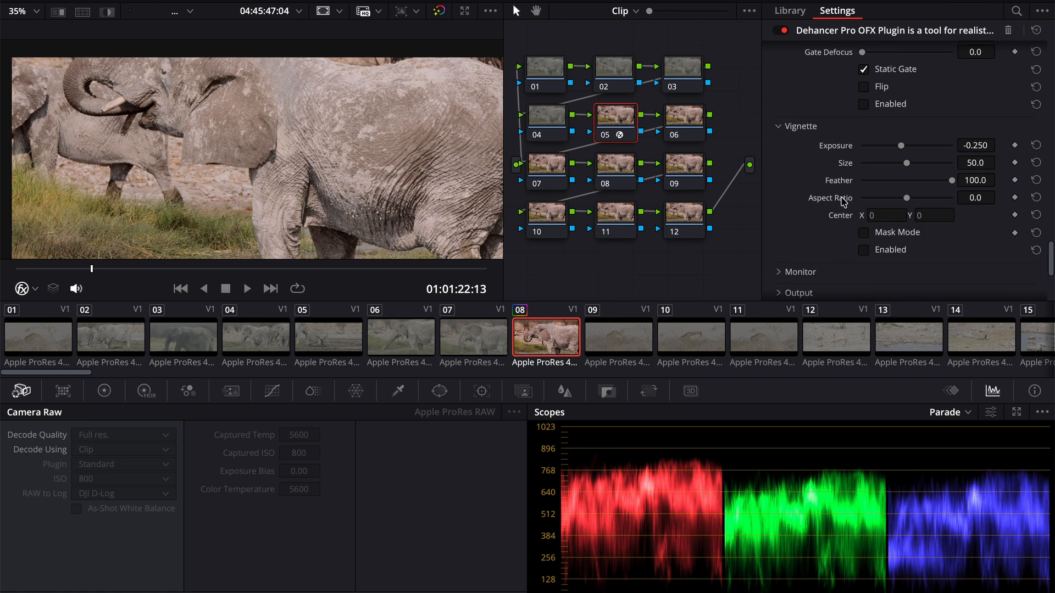
{"action": "left_click", "coordinate": [35, 11]}
{"action": "left_click", "coordinate": [20, 30]}
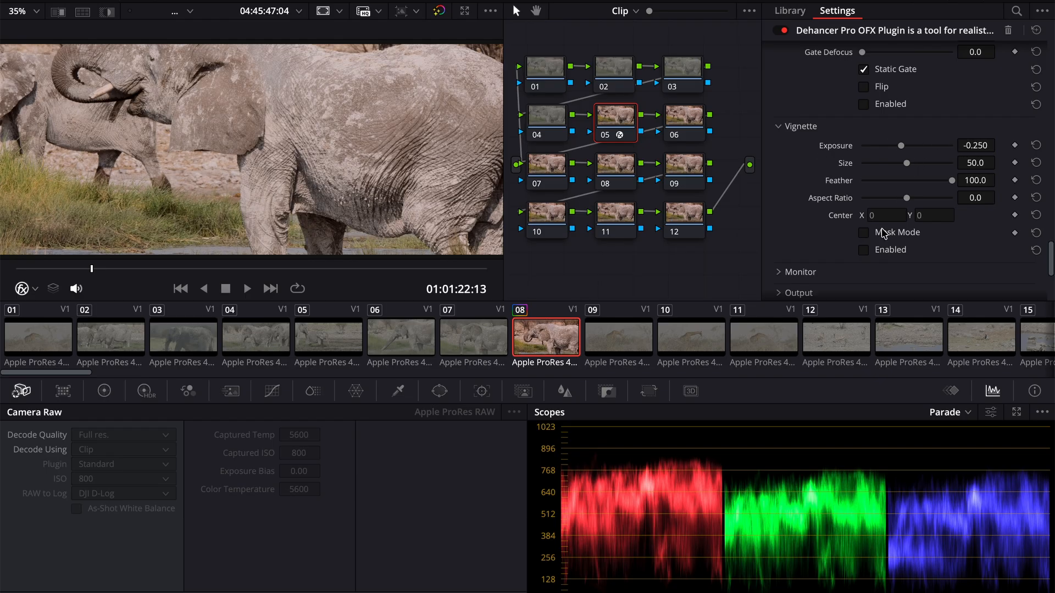
{"action": "left_click", "coordinate": [865, 252]}
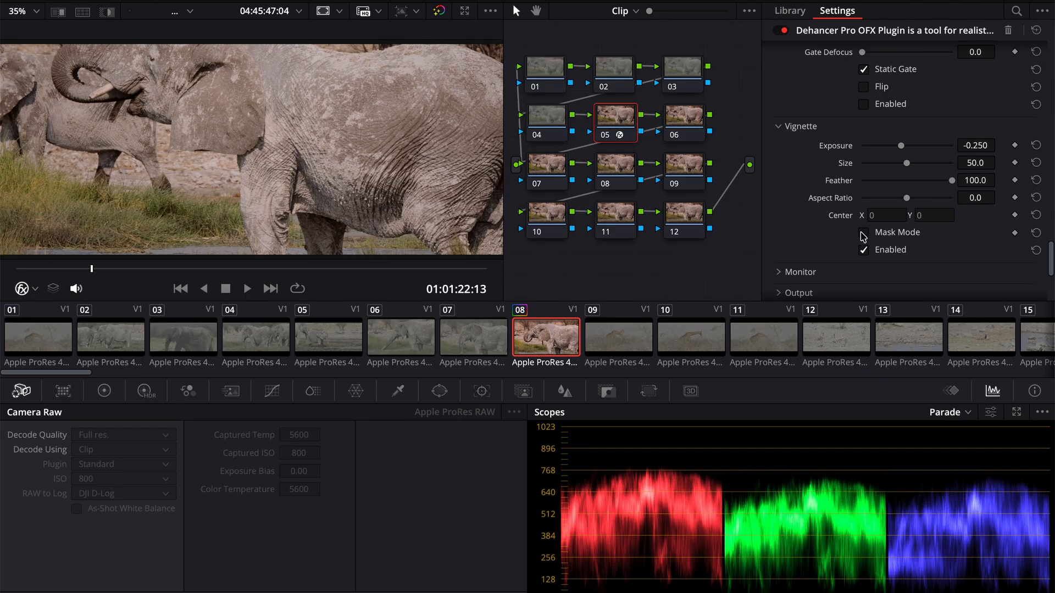
{"action": "left_click", "coordinate": [864, 233]}
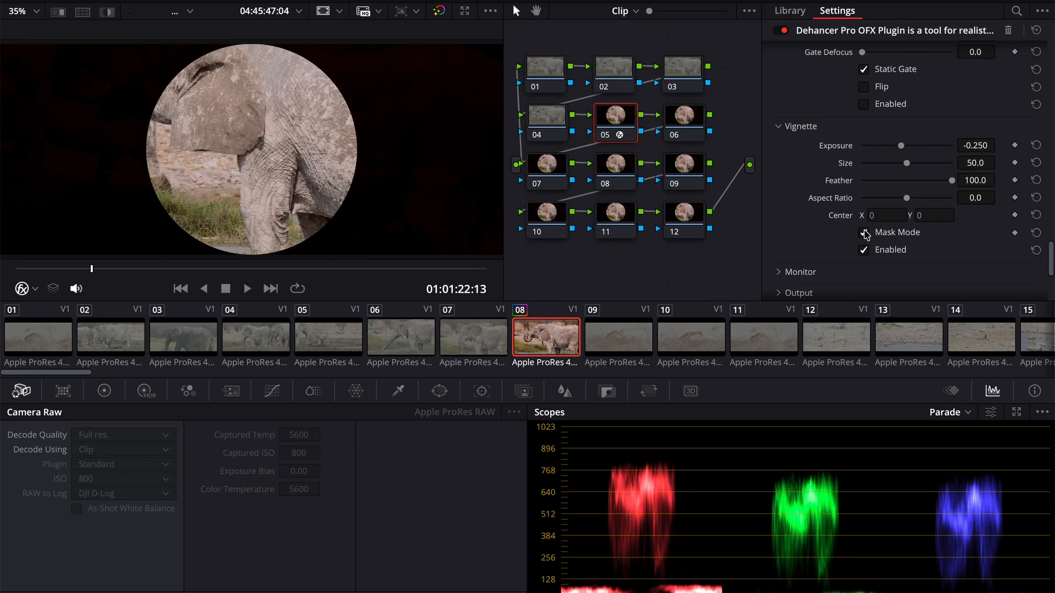
- Set the Vignette Size to about 81.4, and try a different Aspect Ratio on another frame before resetting it to 0
{"action": "left_click_drag", "start_coordinate": [904, 164], "coordinate": [938, 179]}
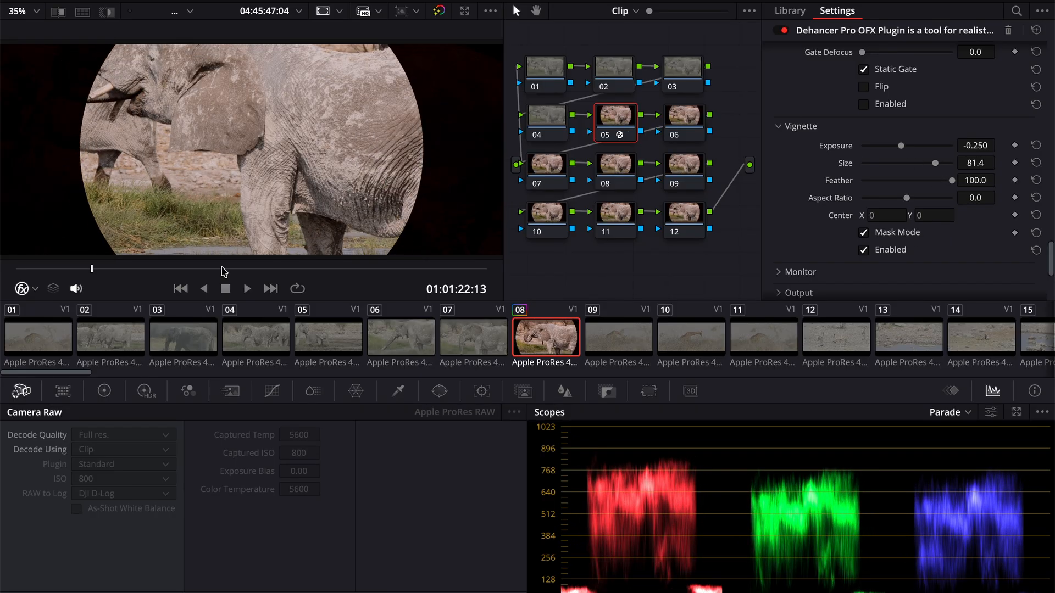
{"action": "mouse_move", "coordinate": [155, 273]}
{"action": "left_mouse_down"}
{"action": "mouse_move", "coordinate": [165, 274]}
{"action": "mouse_move", "coordinate": [155, 281]}
{"action": "left_mouse_up"}
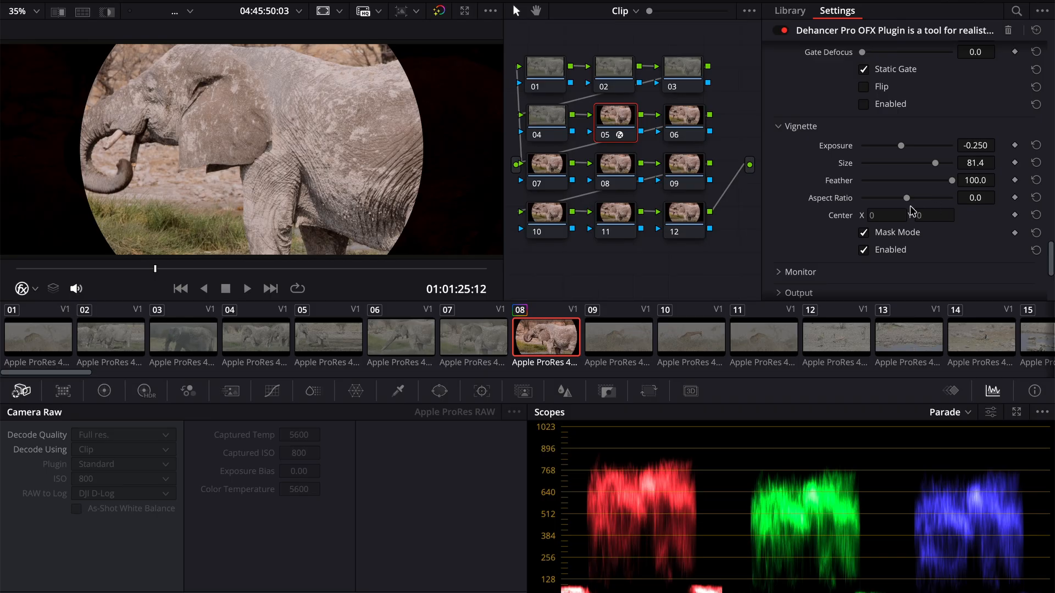
{"action": "left_click_drag", "start_coordinate": [908, 200], "coordinate": [972, 197]}
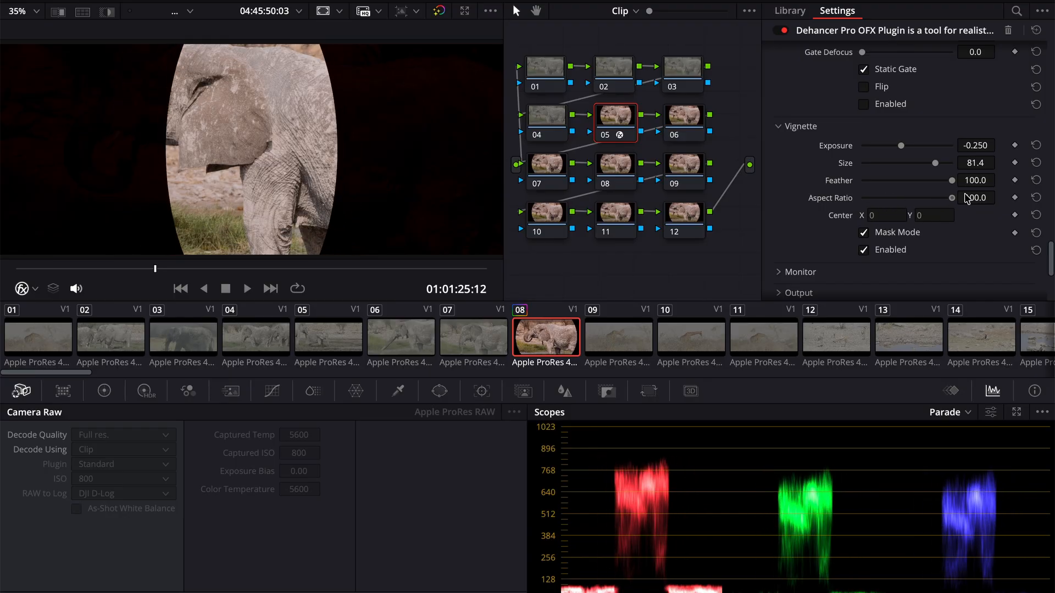
{"action": "left_click", "coordinate": [1037, 198]}
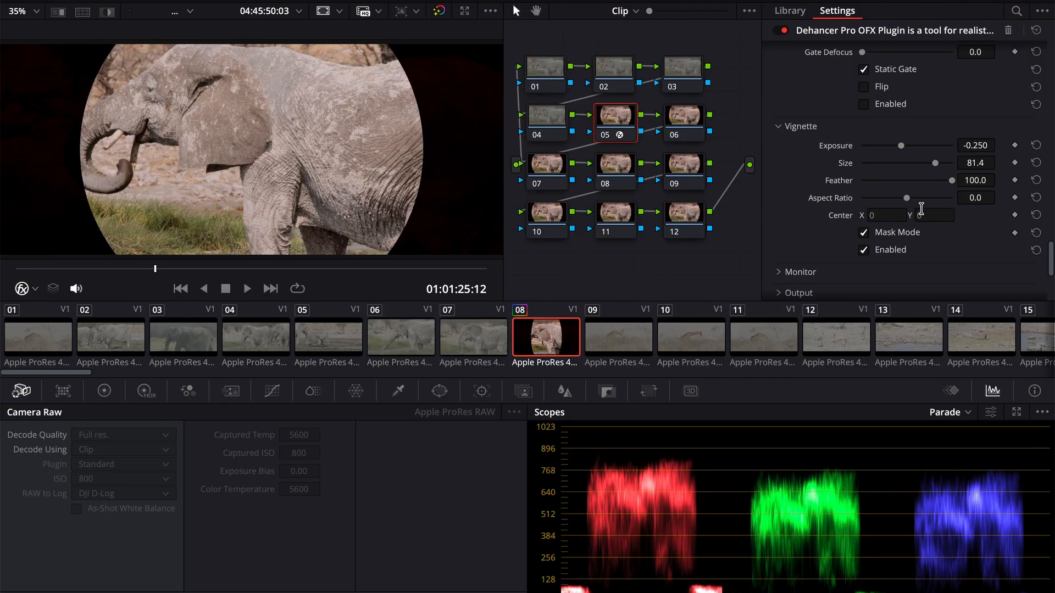
- Shift the vignette off-centre by setting its Center X to -0.3
{"action": "left_click", "coordinate": [881, 216]}
{"action": "key", "text": "BackSpace"}
{"action": "type", "text": "."}
{"action": "type", "text": "0."}
{"action": "type", "text": "1"}
{"action": "key", "text": "Return"}
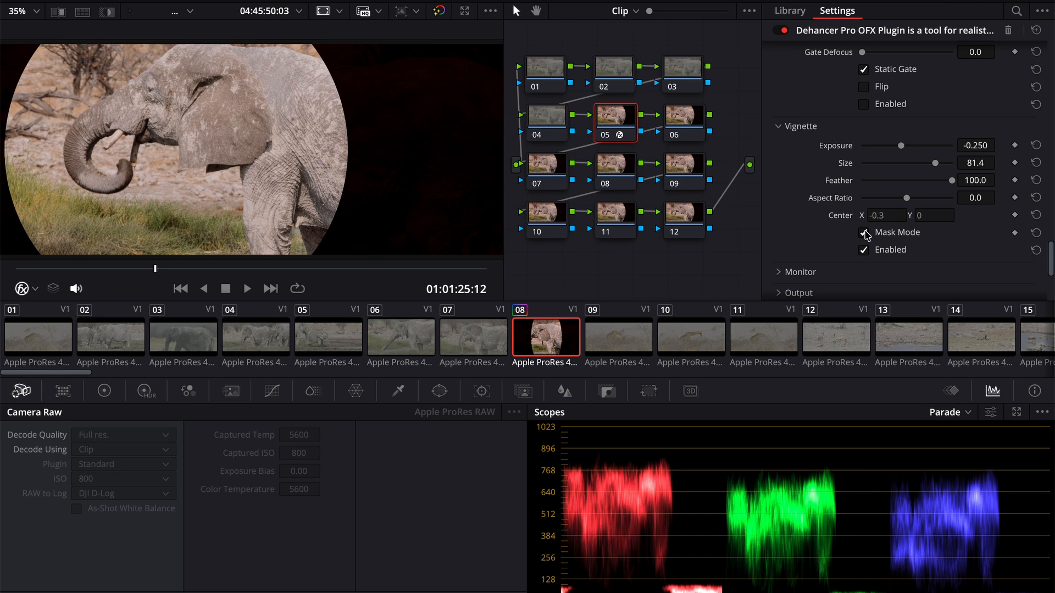
- Turn off Mask Mode, preview the Vignette with an Exposure of about -1.504, and disable the effect
{"action": "left_click", "coordinate": [864, 234]}
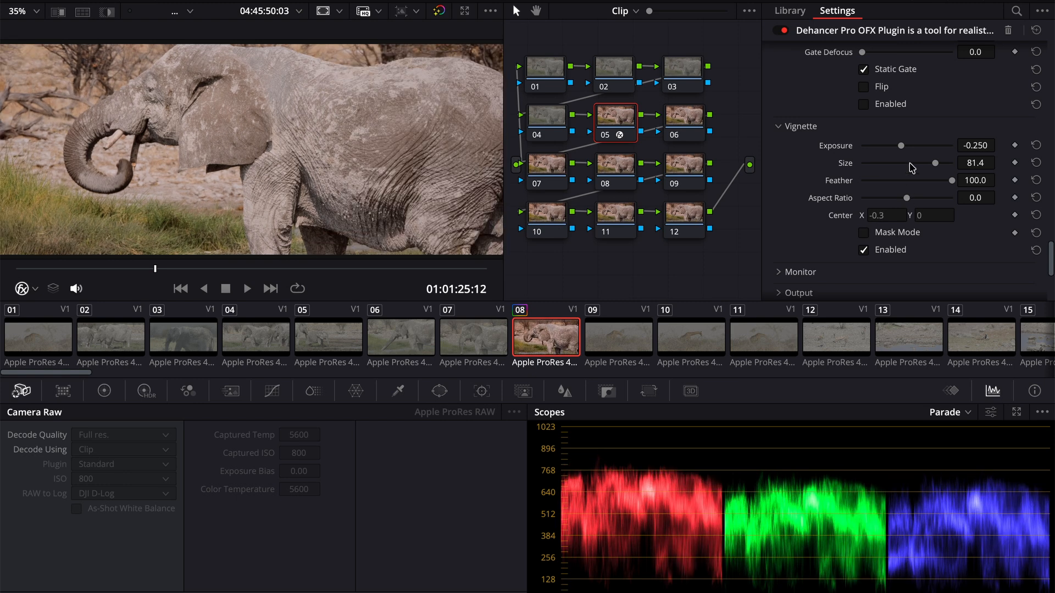
{"action": "left_click_drag", "start_coordinate": [901, 147], "coordinate": [873, 150]}
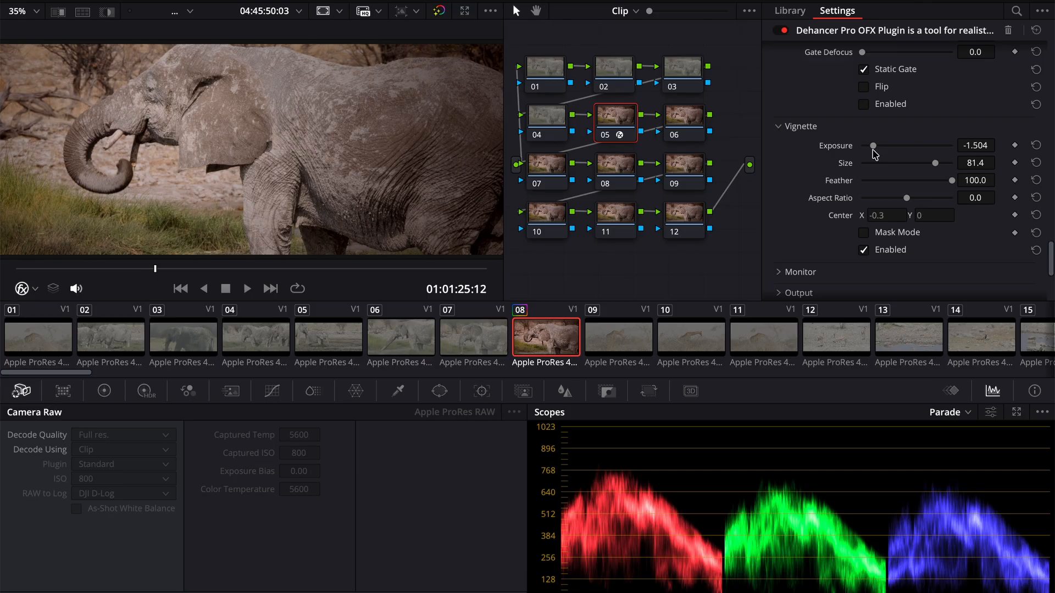
{"action": "left_click", "coordinate": [863, 250]}
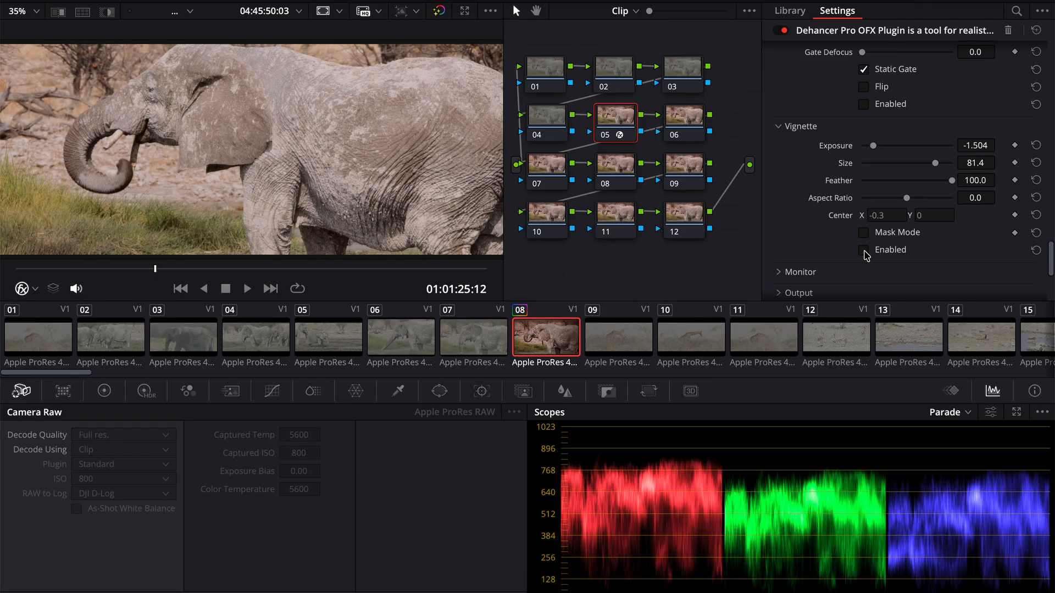
- Preview the False Color IRE and Clipping Indication overlays in the Monitor settings, switching each off again
{"action": "scroll", "coordinate": [866, 255], "scroll_direction": "down", "scroll_amount": 2}
{"action": "left_click", "coordinate": [778, 206]}
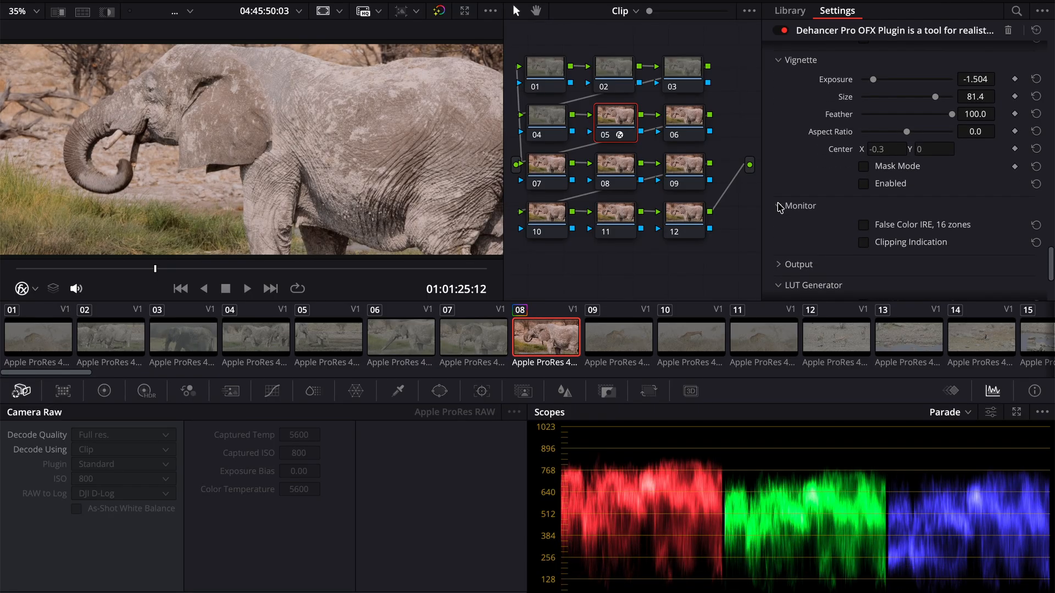
{"action": "scroll", "coordinate": [834, 210], "scroll_direction": "down", "scroll_amount": 1}
{"action": "left_click", "coordinate": [864, 184]}
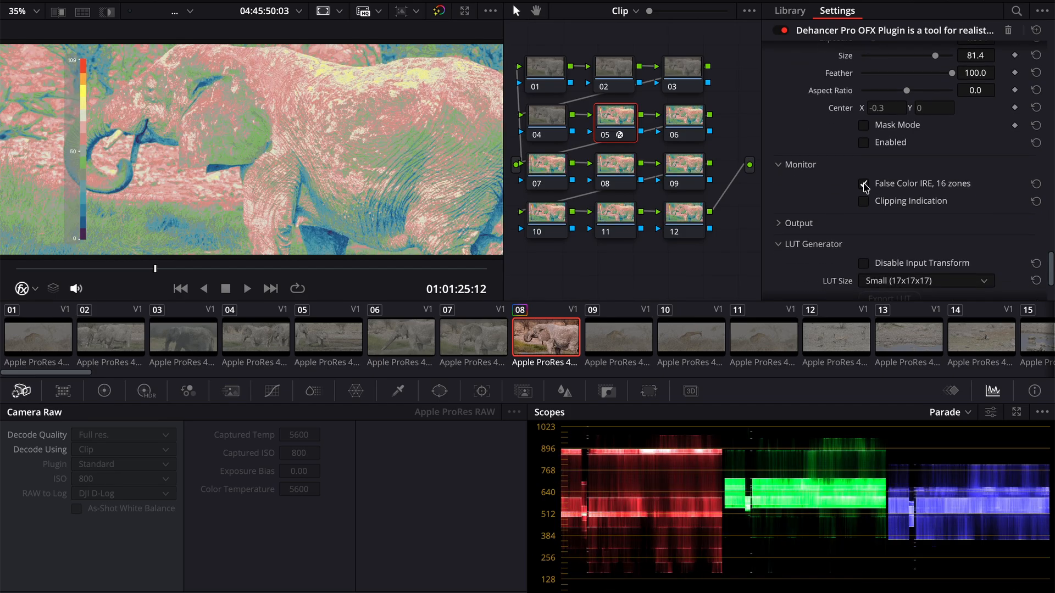
{"action": "left_click", "coordinate": [864, 184]}
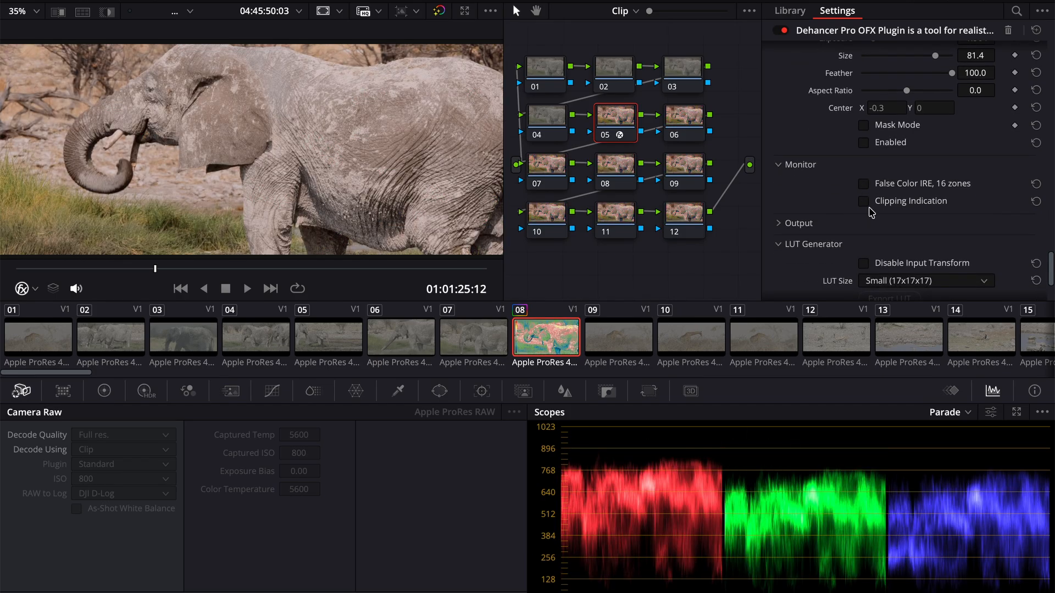
{"action": "left_click", "coordinate": [864, 202]}
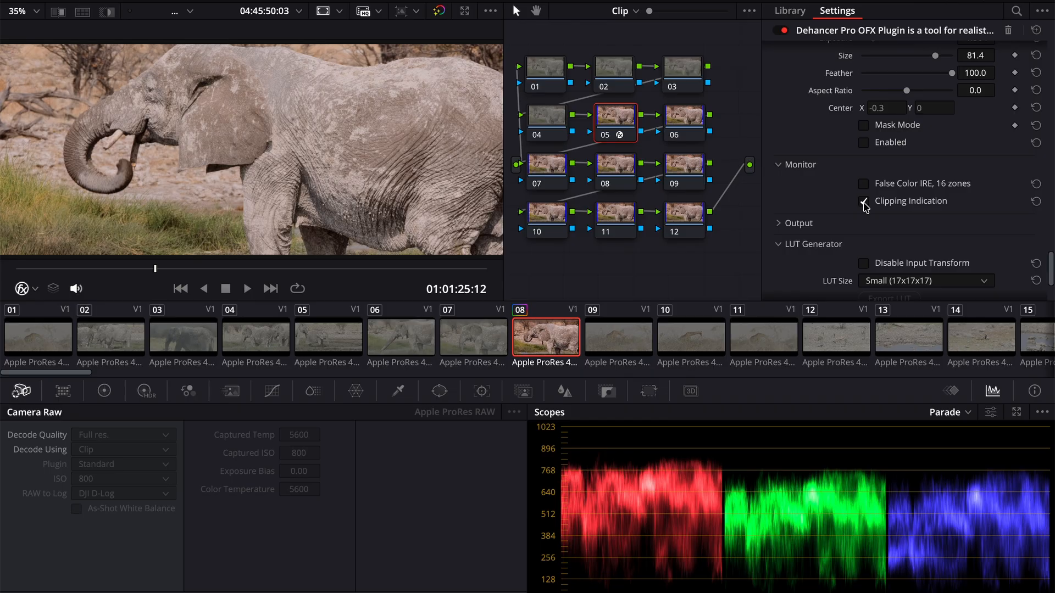
{"action": "scroll", "coordinate": [870, 211], "scroll_direction": "down", "scroll_amount": 5}
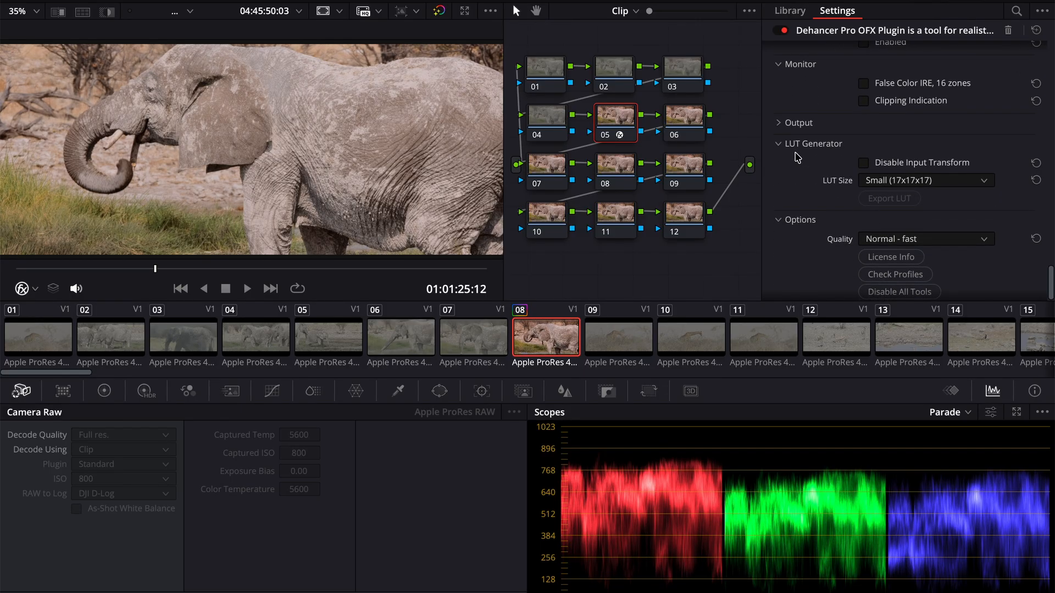
- Expand the Output settings, lower Total Impact to 0 to compare with the ungraded image, and restore it to 100
{"action": "left_click", "coordinate": [779, 125]}
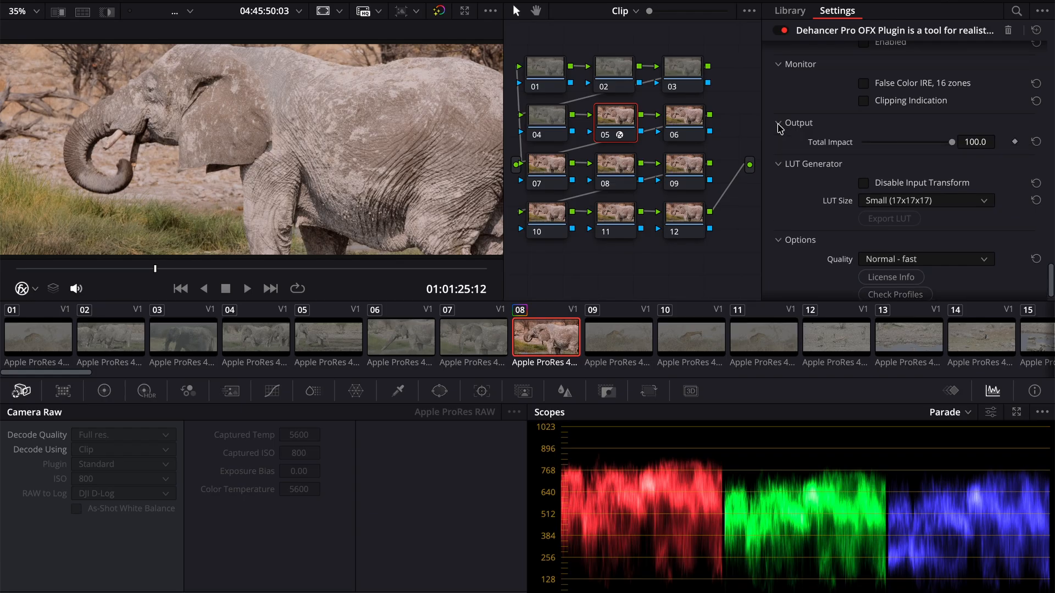
{"action": "left_click_drag", "start_coordinate": [952, 142], "coordinate": [849, 148]}
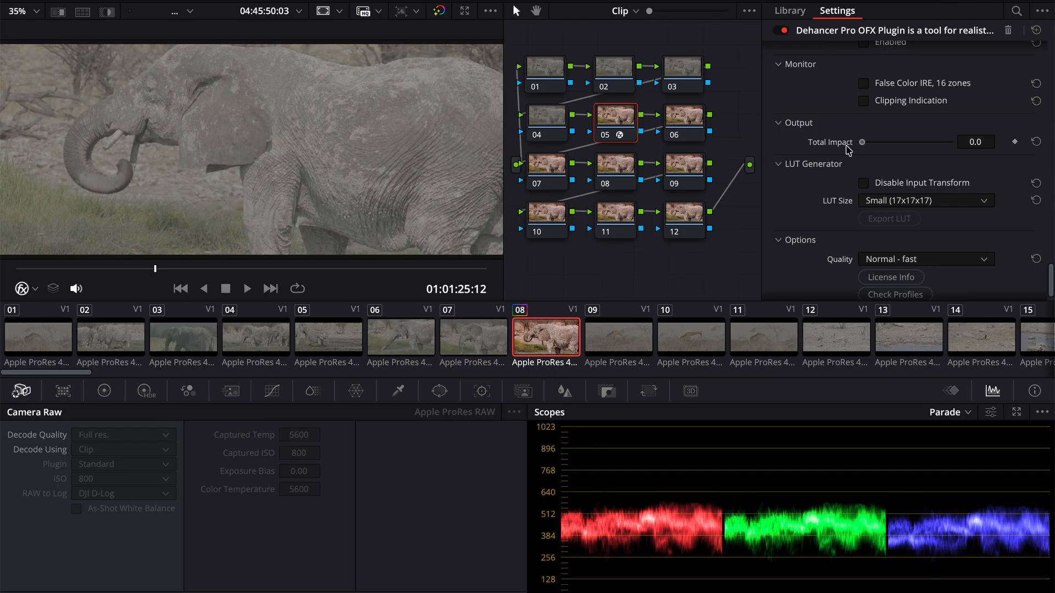
{"action": "left_click_drag", "start_coordinate": [849, 150], "coordinate": [1010, 146]}
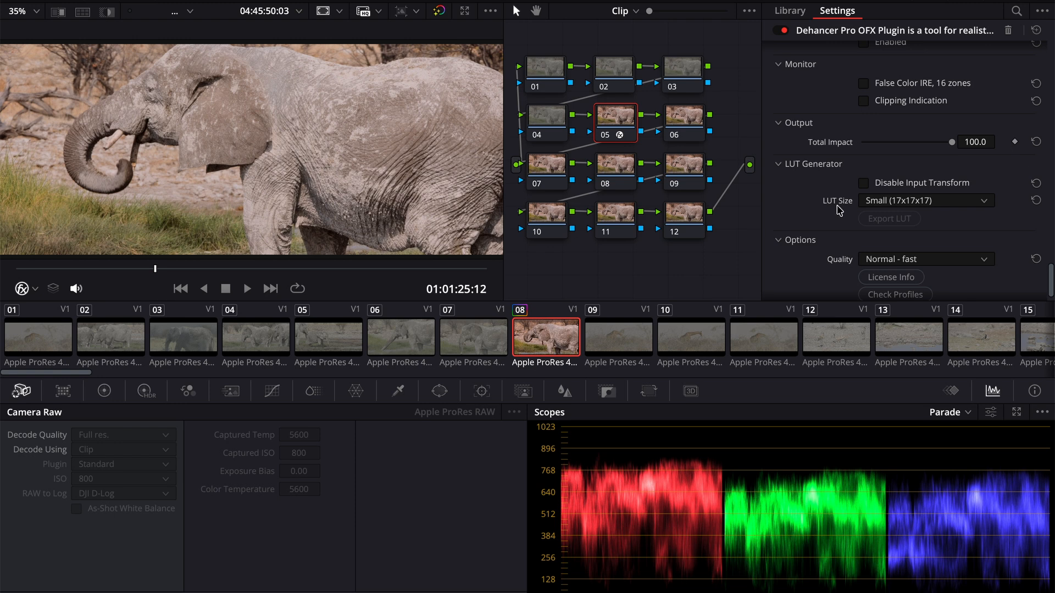
- Examine the LUT Generator and Options settings, including the Quality choices, and play back the graded elephant clip
{"action": "mouse_move", "coordinate": [839, 210]}
{"action": "scroll", "coordinate": [815, 254], "scroll_direction": "down", "scroll_amount": 1}
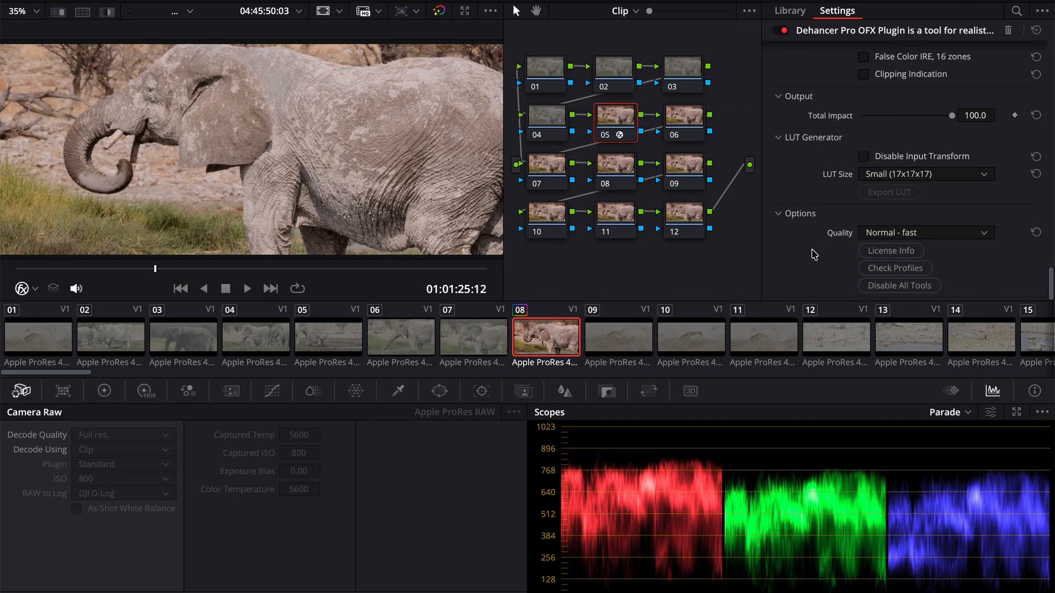
{"action": "left_click", "coordinate": [916, 233]}
{"action": "left_click", "coordinate": [916, 233]}
{"action": "scroll", "coordinate": [835, 120], "scroll_direction": "up", "scroll_amount": 10}
{"action": "scroll", "coordinate": [836, 120], "scroll_direction": "down", "scroll_amount": 3}
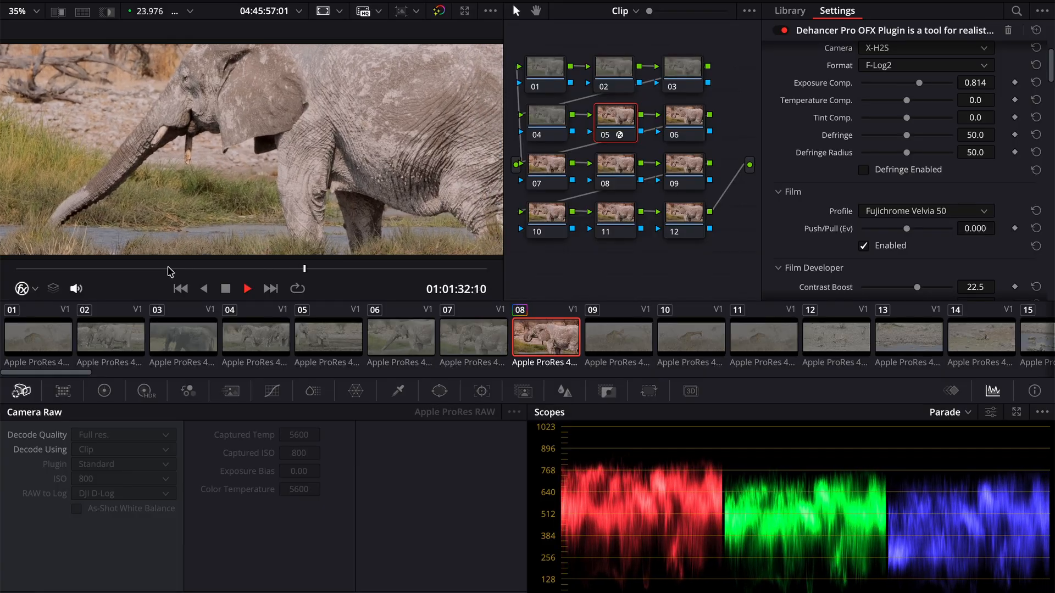
{"action": "key", "text": "space"}
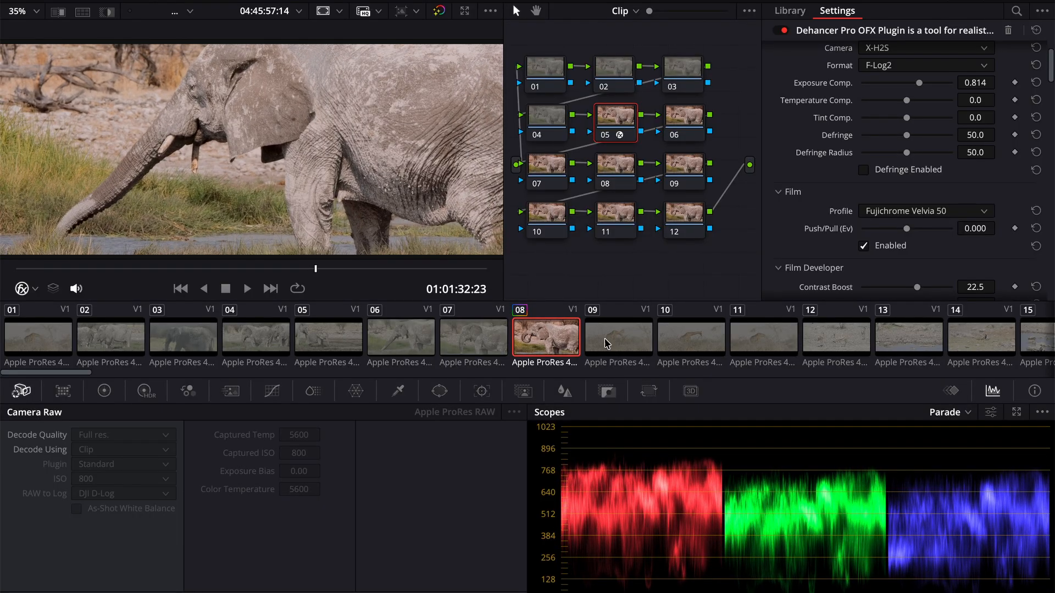
- Apply the elephant clip's Dehancer grade to giraffe clip 17 and play it to check the look
{"action": "left_click", "coordinate": [615, 335]}
{"action": "scroll", "coordinate": [615, 337], "scroll_direction": "right", "scroll_amount": 5}
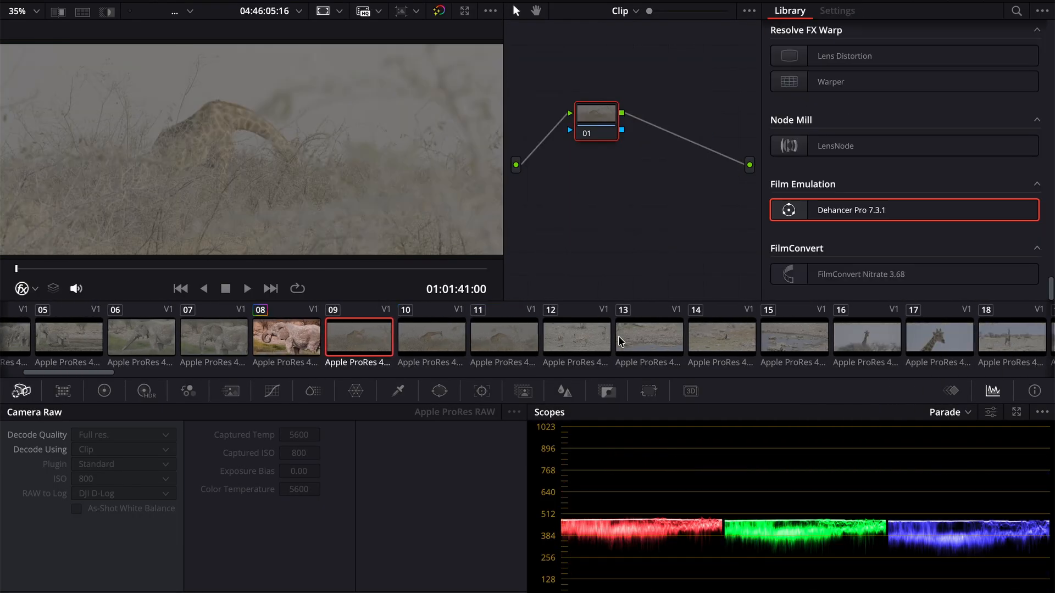
{"action": "scroll", "coordinate": [612, 335], "scroll_direction": "right", "scroll_amount": 2}
{"action": "left_click", "coordinate": [669, 338]}
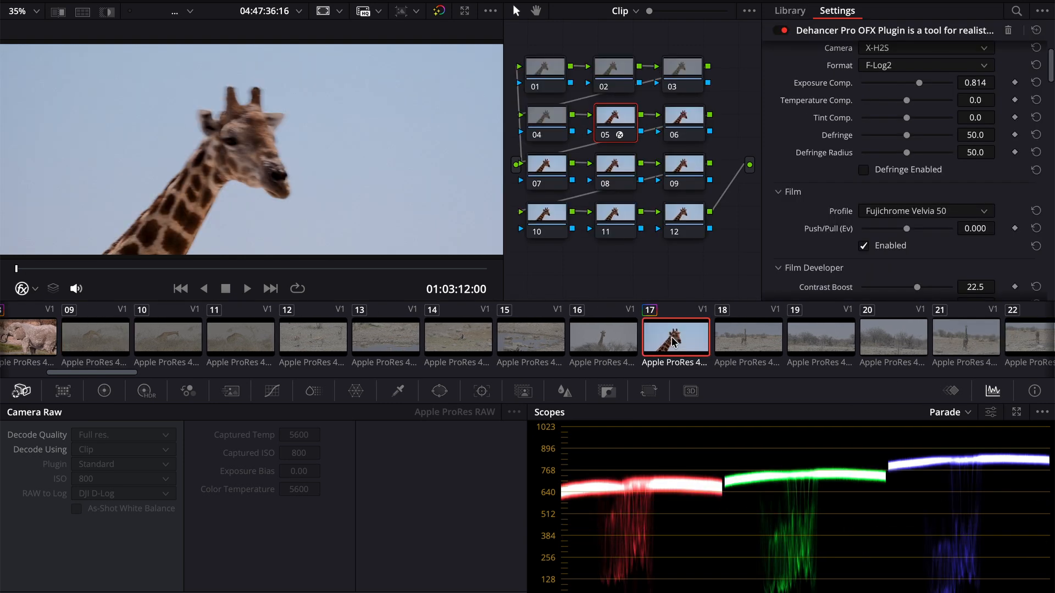
{"action": "key", "text": "space"}
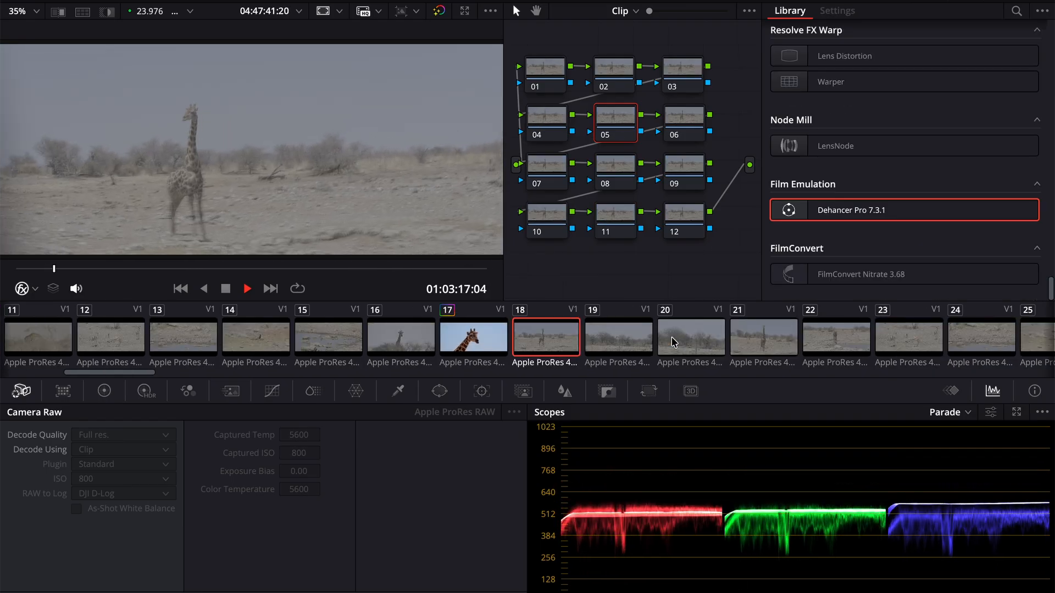
{"action": "key", "text": "space"}
{"action": "key", "text": "space"}
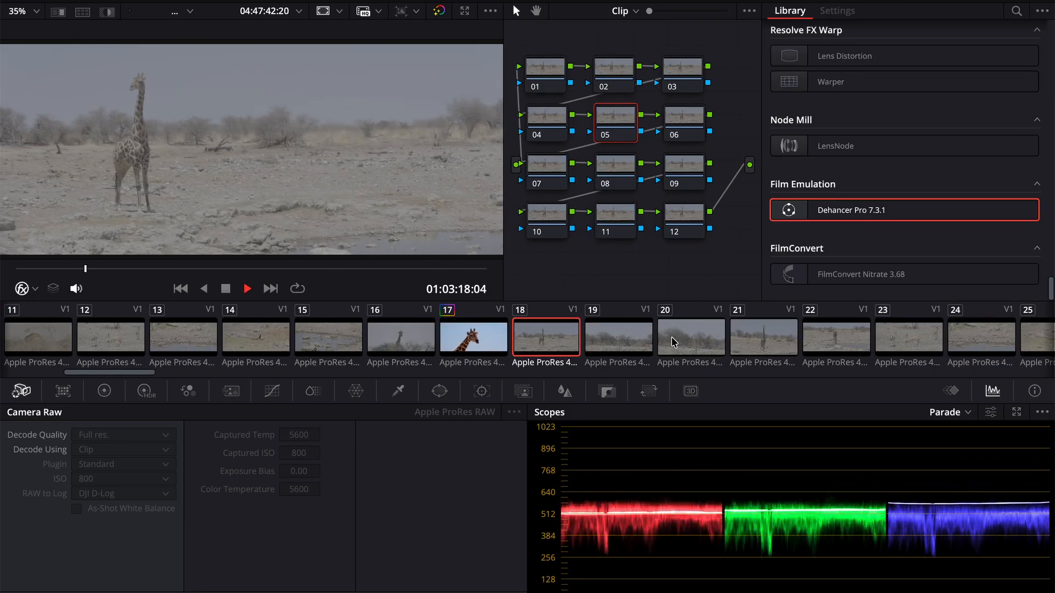
- Apply the same Dehancer grade to giraffe clips 21 and 28, and play each one to check the look
{"action": "left_click", "coordinate": [758, 344]}
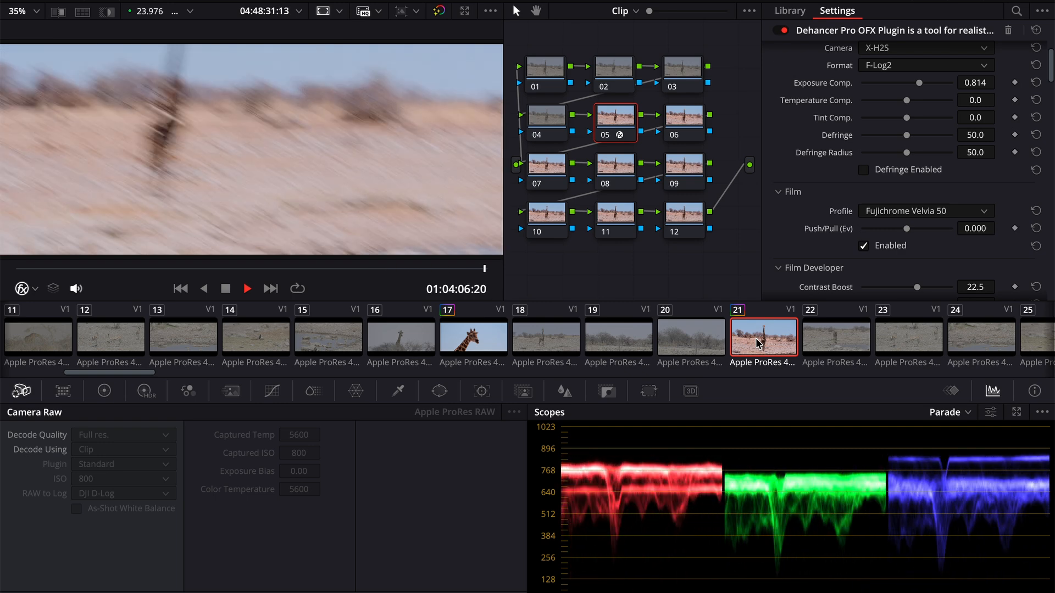
{"action": "key", "text": "space"}
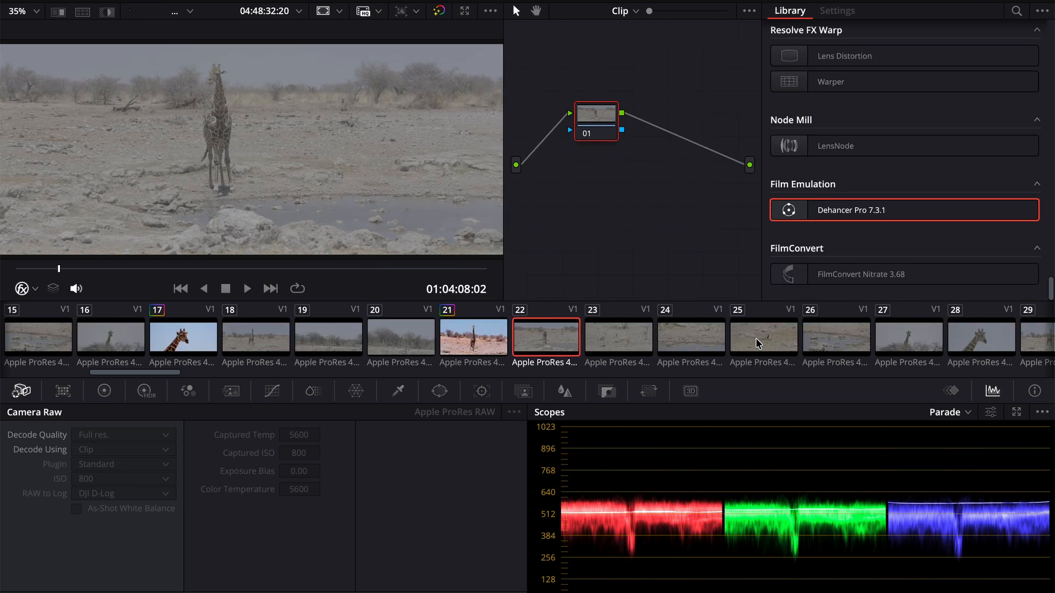
{"action": "scroll", "coordinate": [681, 348], "scroll_direction": "down", "scroll_amount": 3}
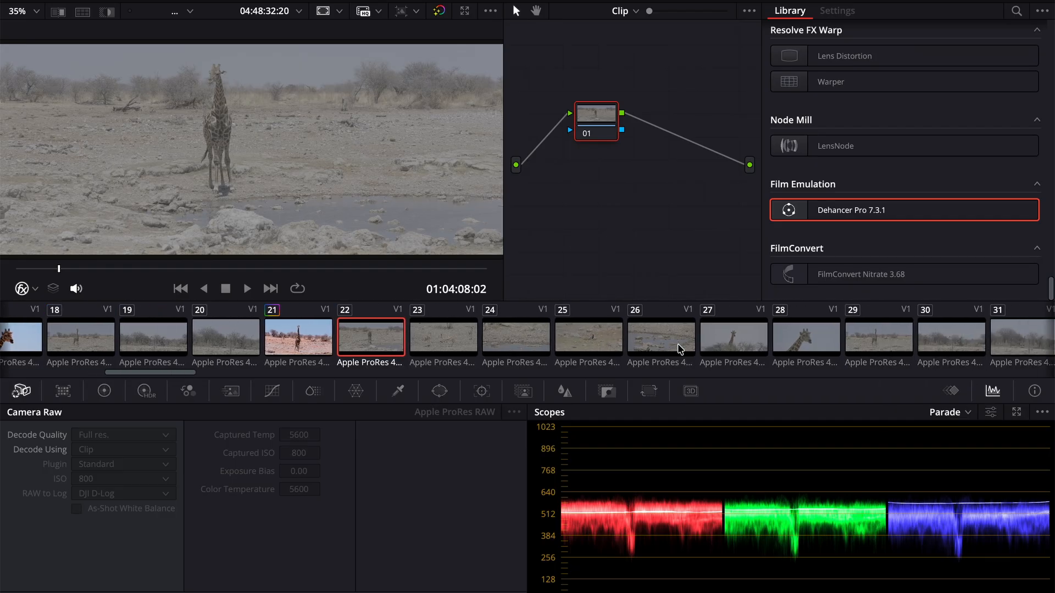
{"action": "left_click", "coordinate": [724, 337]}
{"action": "left_click", "coordinate": [759, 344]}
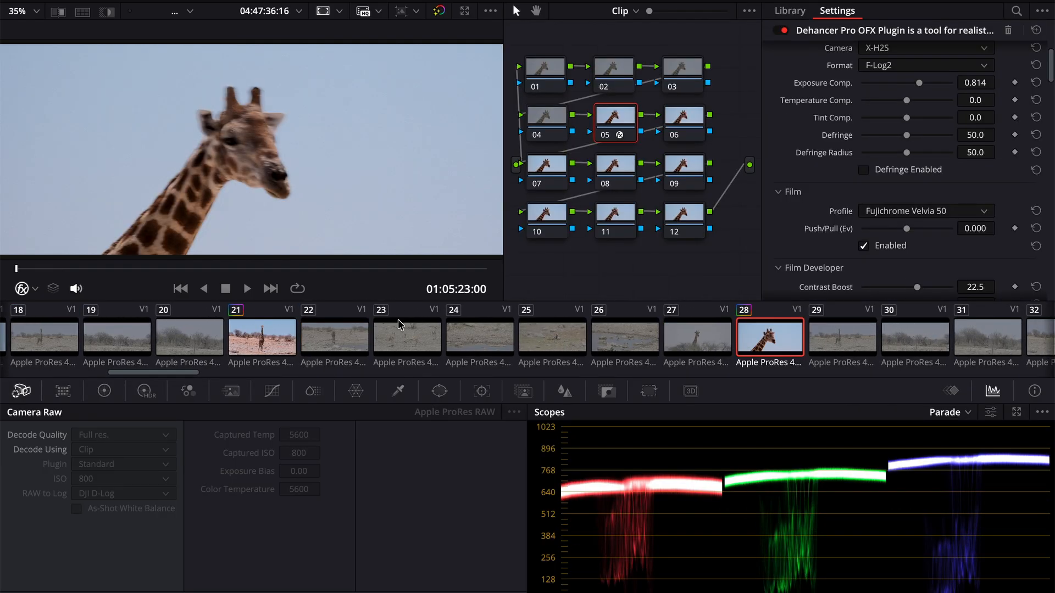
{"action": "key", "text": "space"}
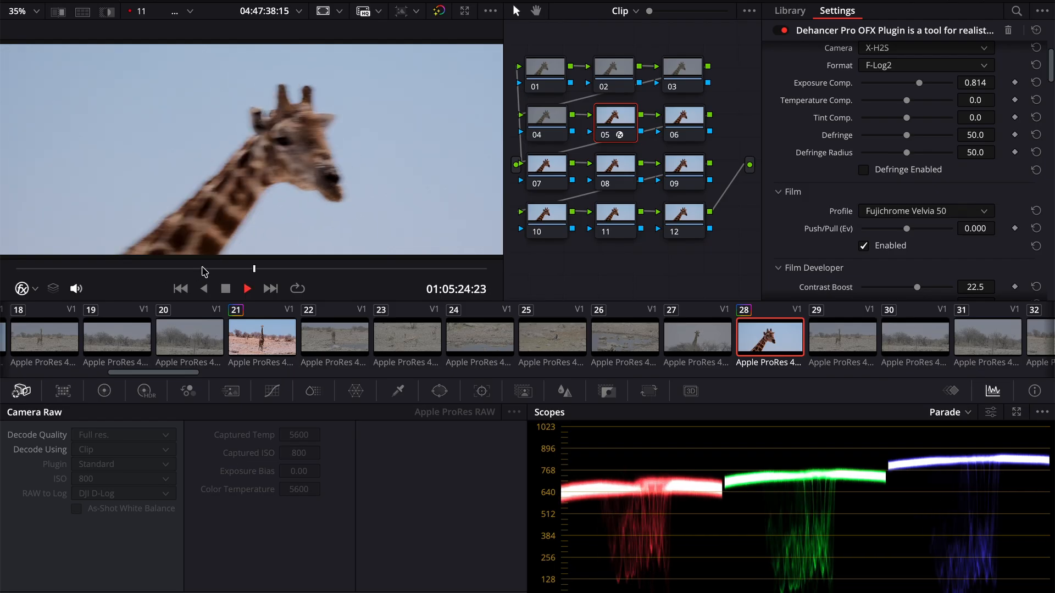
{"action": "key", "text": "space"}
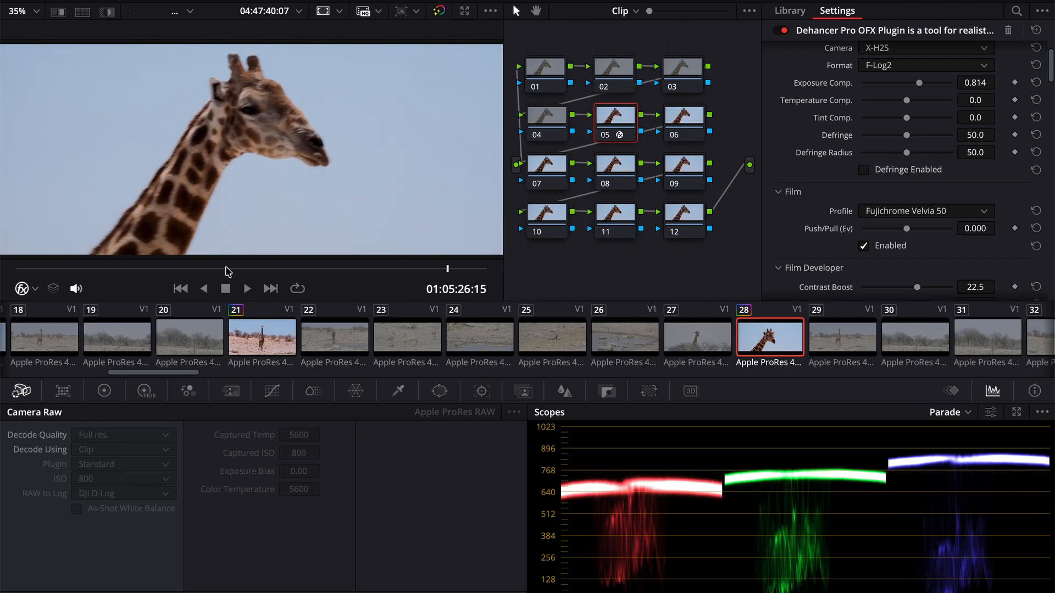
- Clear the existing grade on the drinking giraffe clip 35, apply the same Dehancer look and play it
{"action": "scroll", "coordinate": [754, 344], "scroll_direction": "right", "scroll_amount": 4}
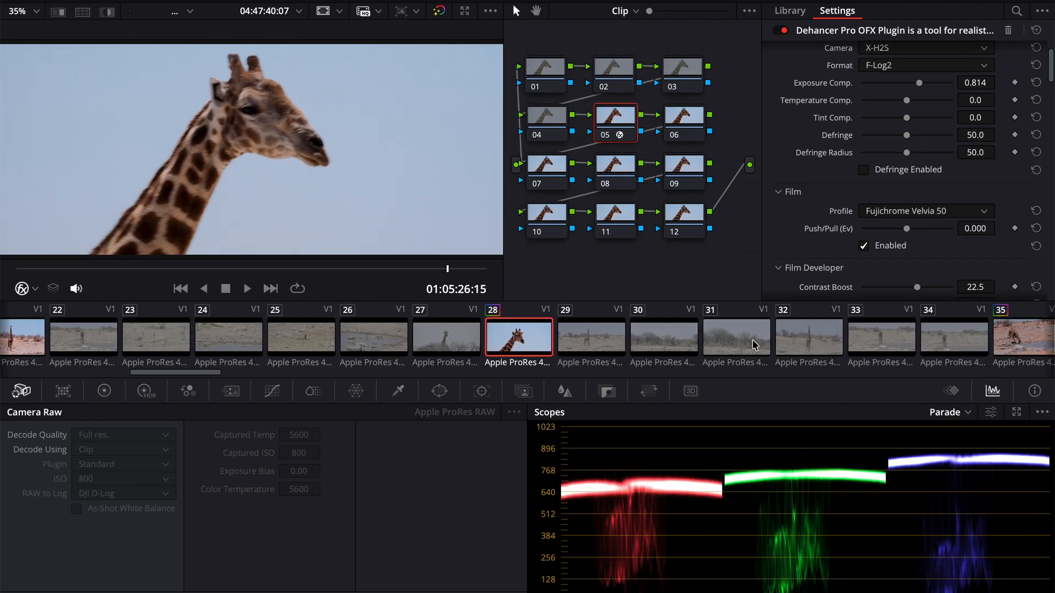
{"action": "left_click", "coordinate": [857, 341]}
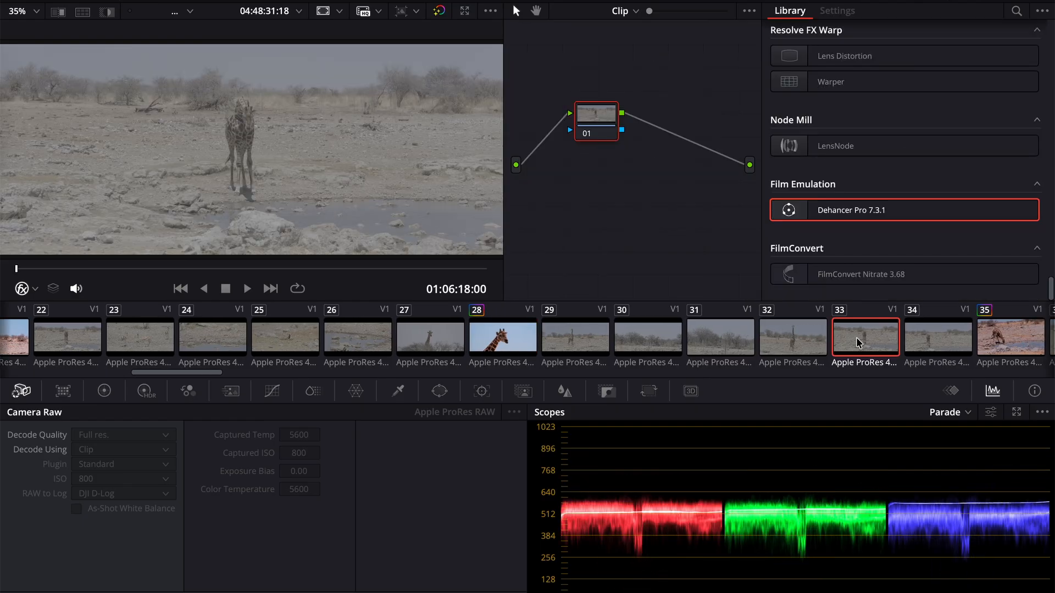
{"action": "left_click", "coordinate": [921, 335]}
{"action": "scroll", "coordinate": [923, 337], "scroll_direction": "right", "scroll_amount": 3}
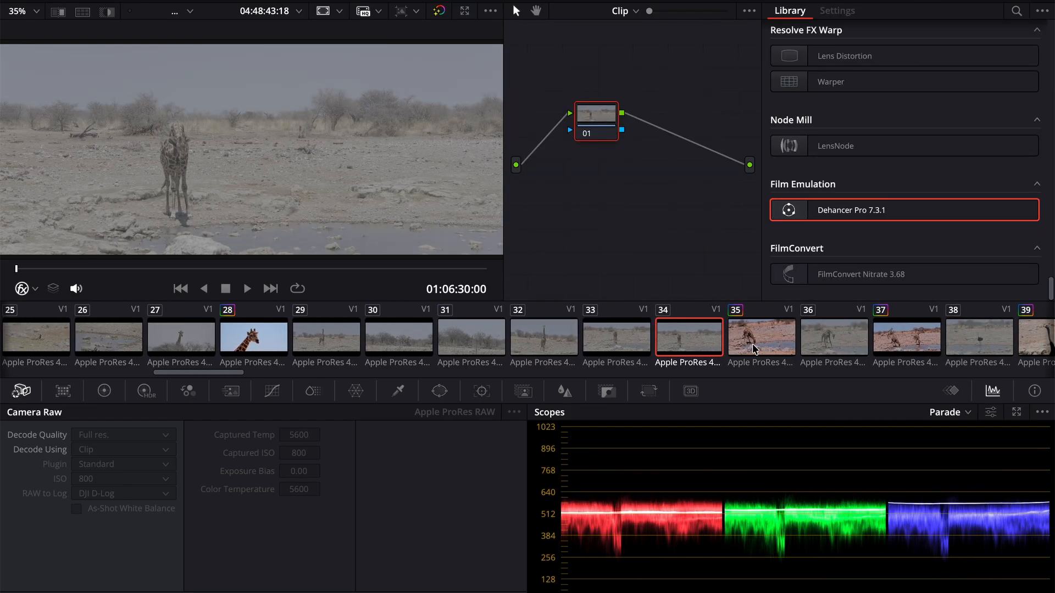
{"action": "left_click", "coordinate": [754, 346]}
{"action": "right_click", "coordinate": [754, 347]}
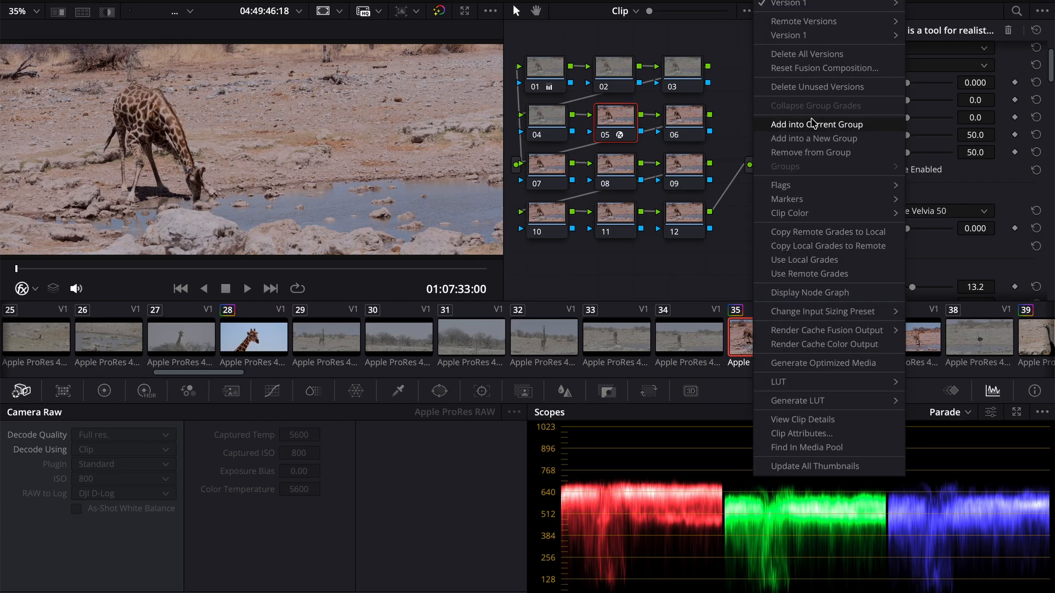
{"action": "left_click", "coordinate": [730, 220]}
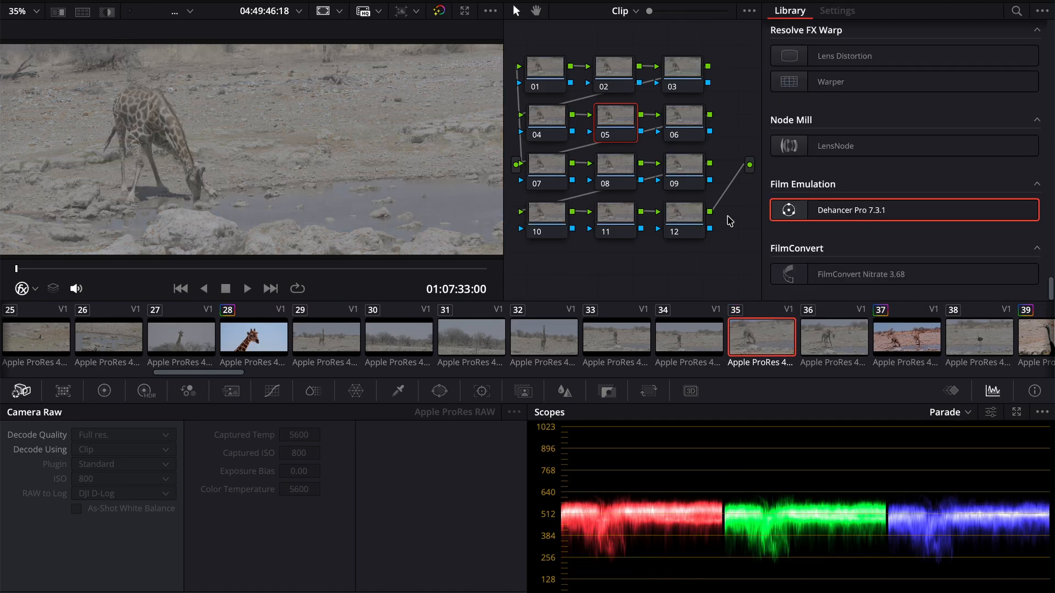
{"action": "key", "text": "ctrl+z"}
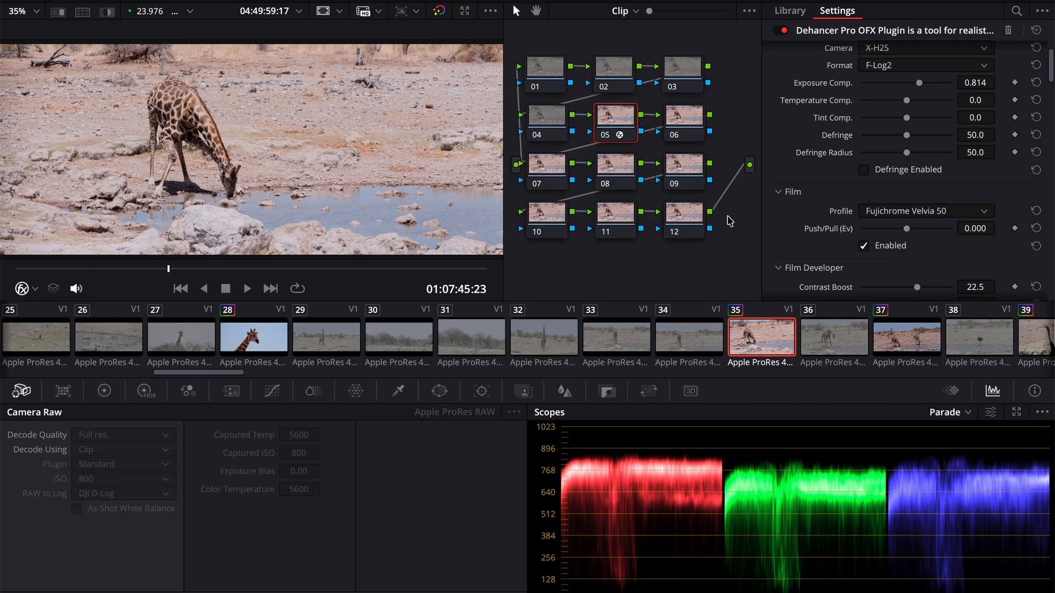
- Apply the same Dehancer grade to giraffe clip 37 and play it to check the look
{"action": "left_click", "coordinate": [877, 341]}
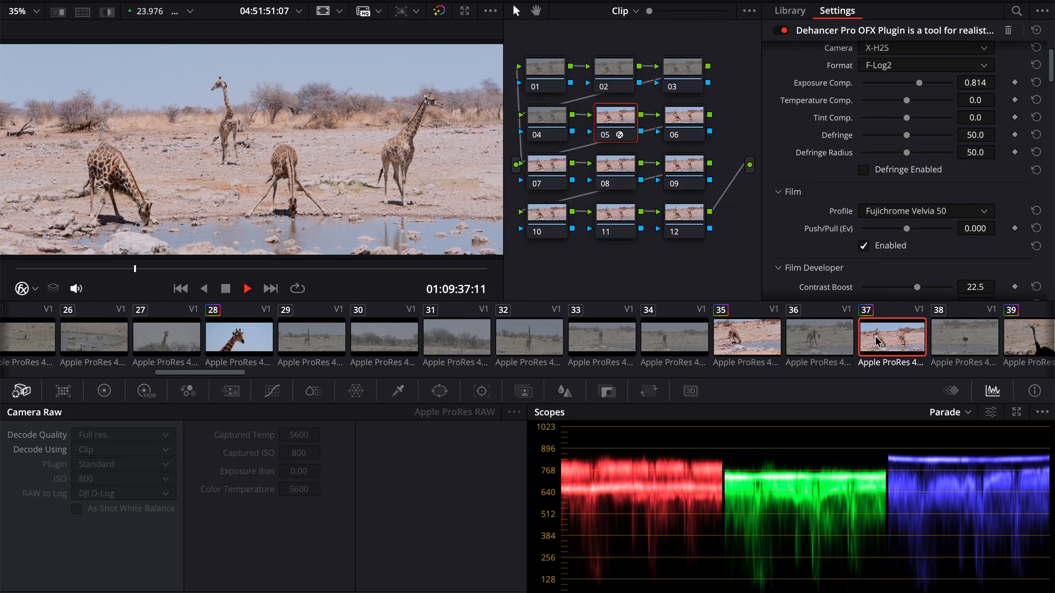
{"action": "key", "text": "space"}
{"action": "scroll", "coordinate": [947, 338], "scroll_direction": "down", "scroll_amount": 5}
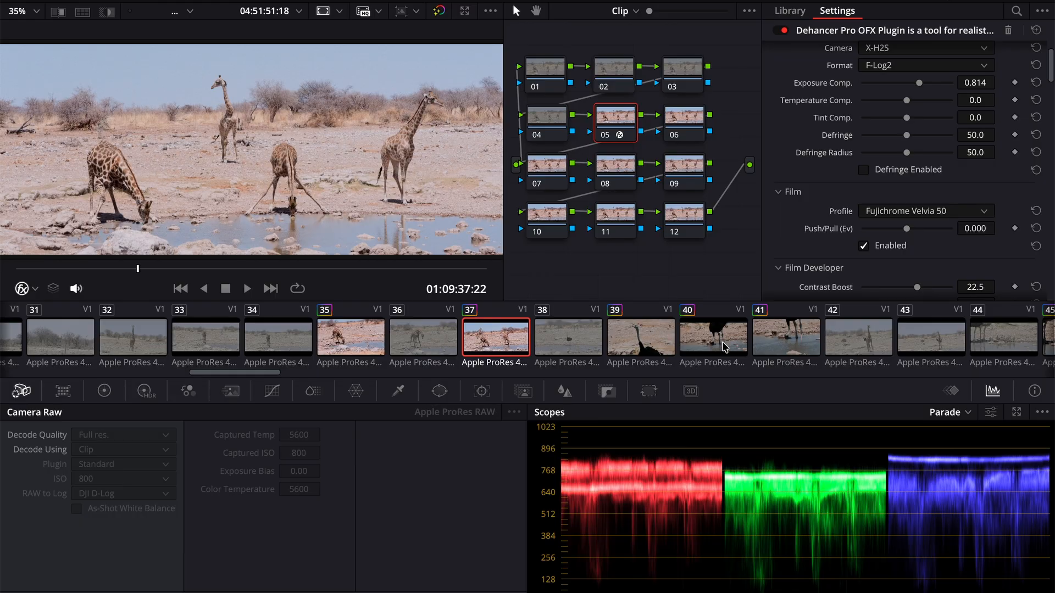
- Replace the existing grade on ostrich clip 40 with the same Dehancer look and play it
{"action": "left_click", "coordinate": [724, 347]}
{"action": "key", "text": "space"}
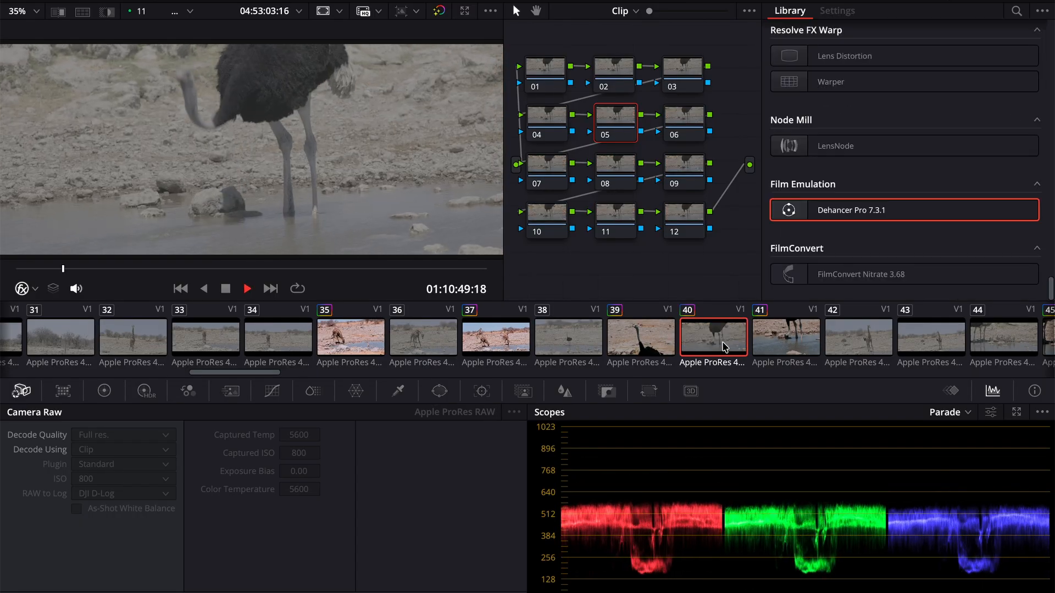
{"action": "key", "text": "super+v"}
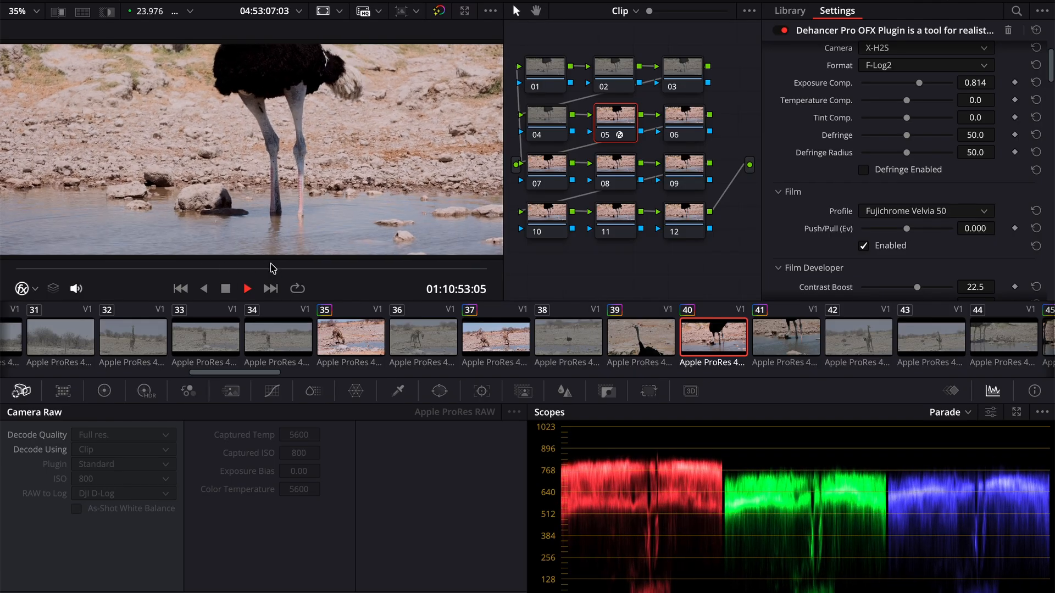
{"action": "left_click_drag", "start_coordinate": [390, 280], "coordinate": [383, 283]}
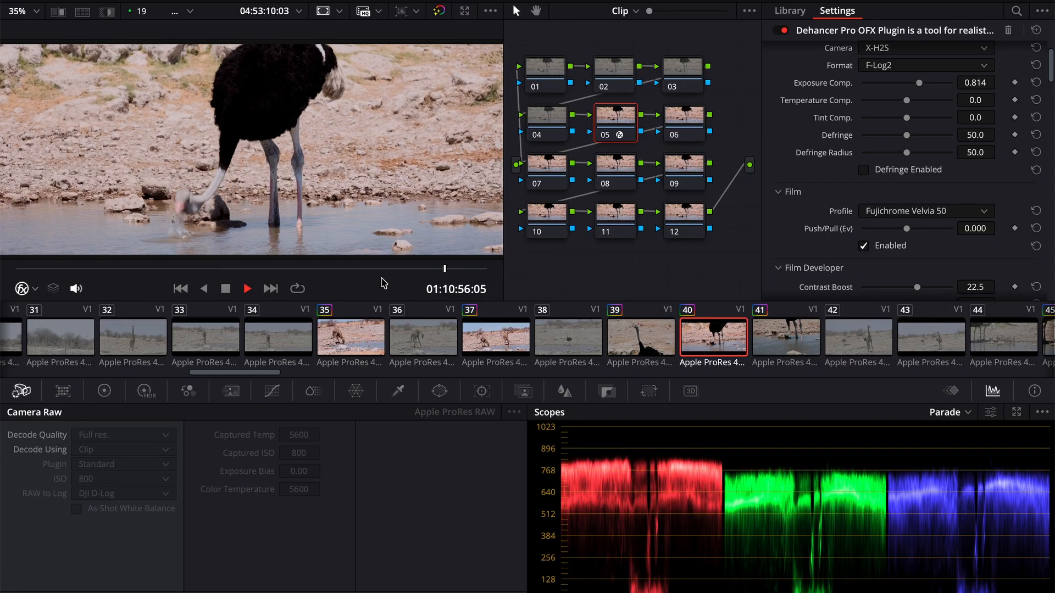
{"action": "key", "text": "space"}
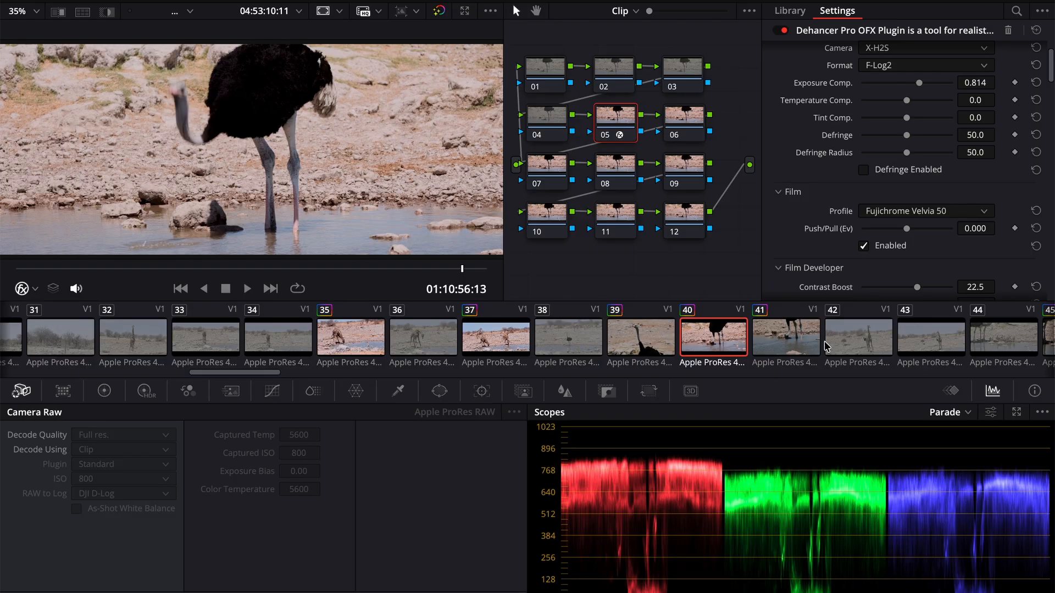
- Clear the existing grades on the ostrich chick clips 45, 46, 47 and 48
{"action": "left_click", "coordinate": [852, 334]}
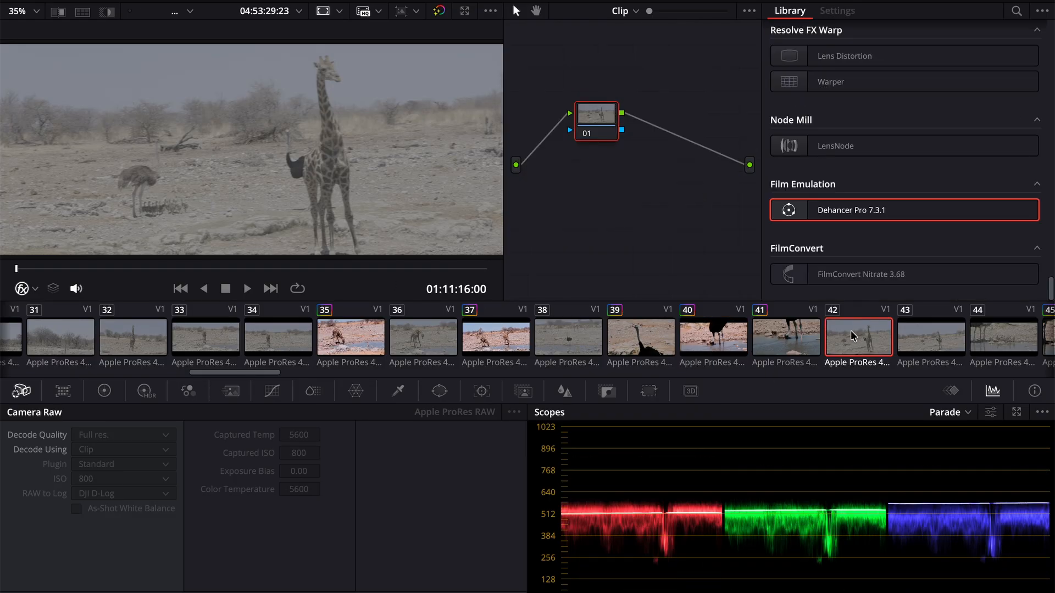
{"action": "scroll", "coordinate": [850, 331], "scroll_direction": "down", "scroll_amount": 4}
{"action": "left_click", "coordinate": [768, 340]}
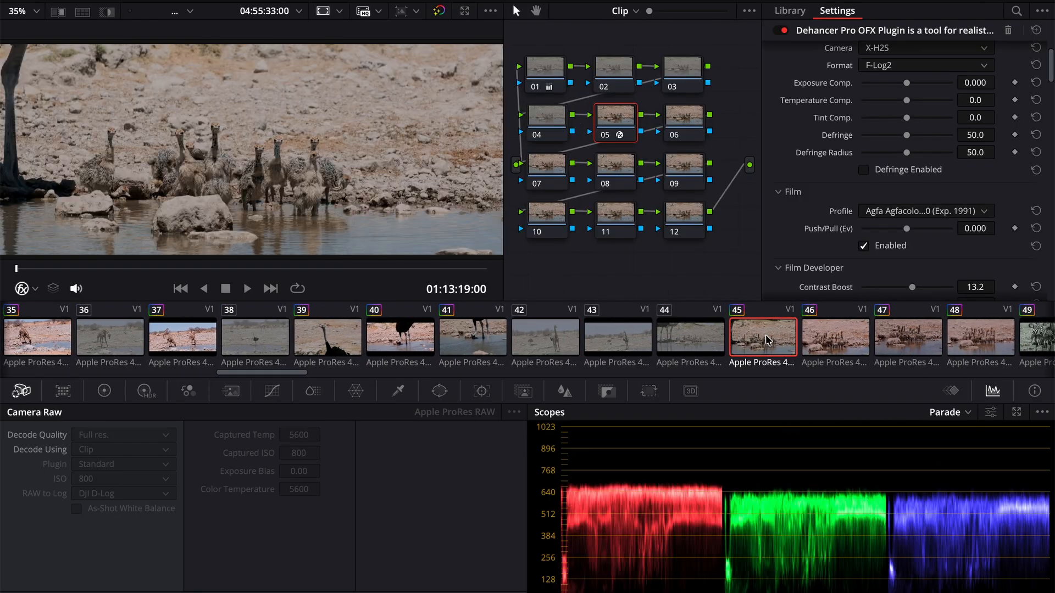
{"action": "left_click", "coordinate": [835, 338]}
{"action": "left_click", "coordinate": [933, 348]}
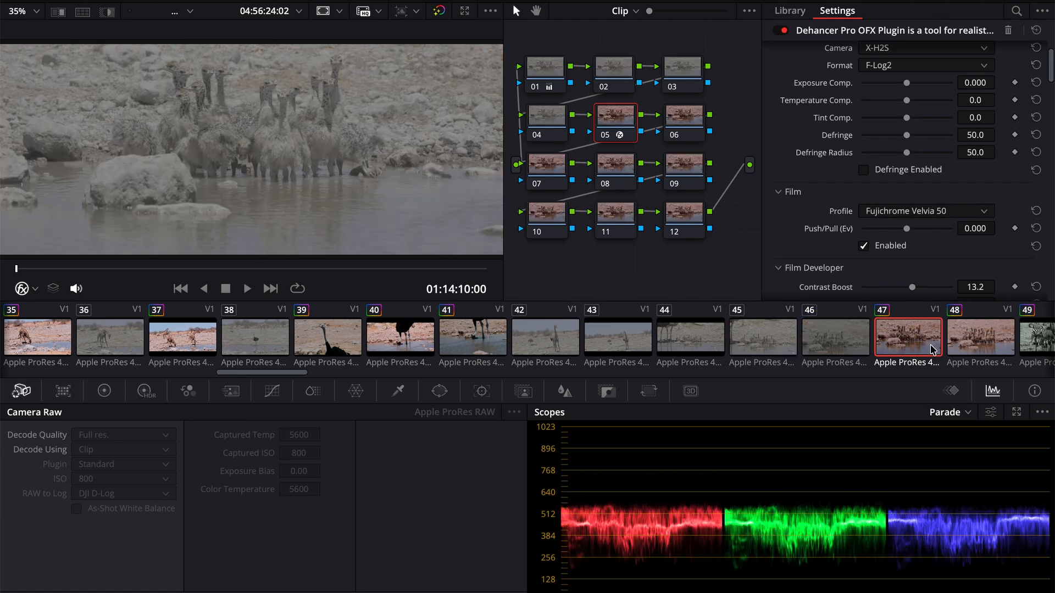
{"action": "left_click", "coordinate": [980, 343]}
- Apply the same Dehancer grade to ostrich chick clips 45 to 48, and play them to check the look
{"action": "left_click", "coordinate": [762, 348]}
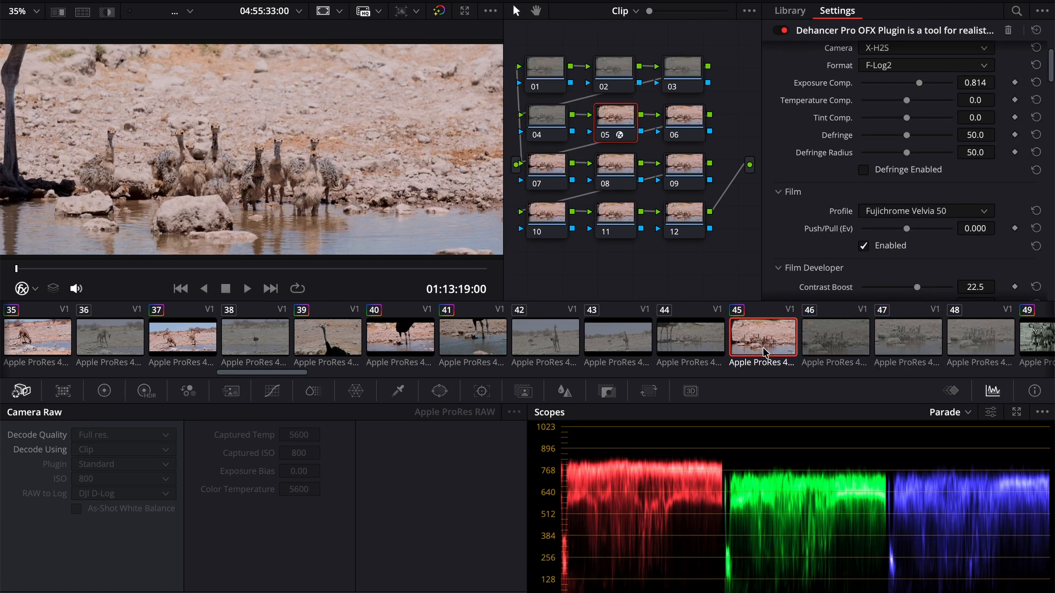
{"action": "left_click", "coordinate": [838, 351]}
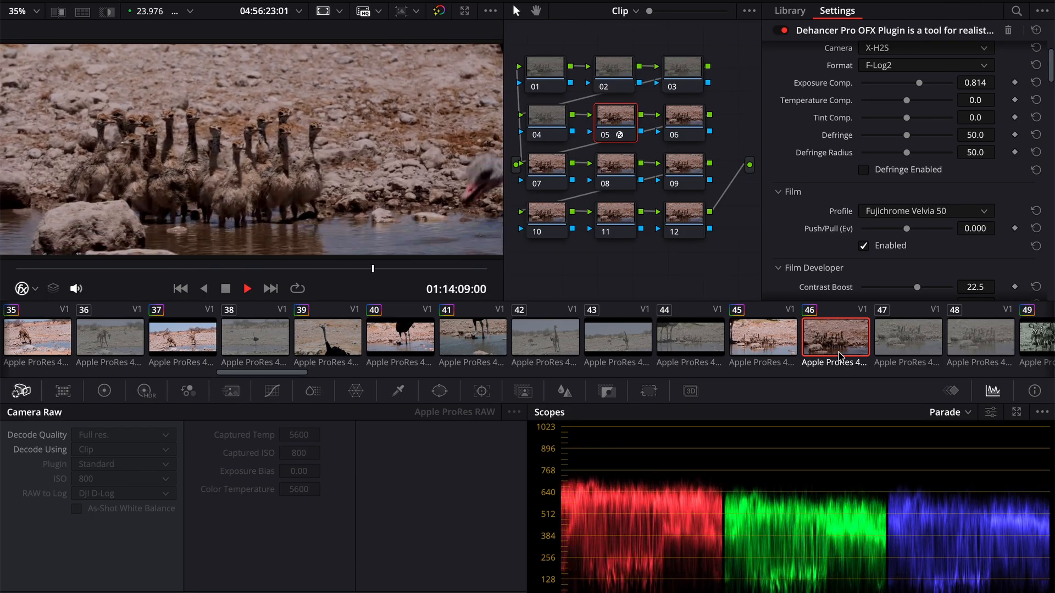
{"action": "key", "text": "space"}
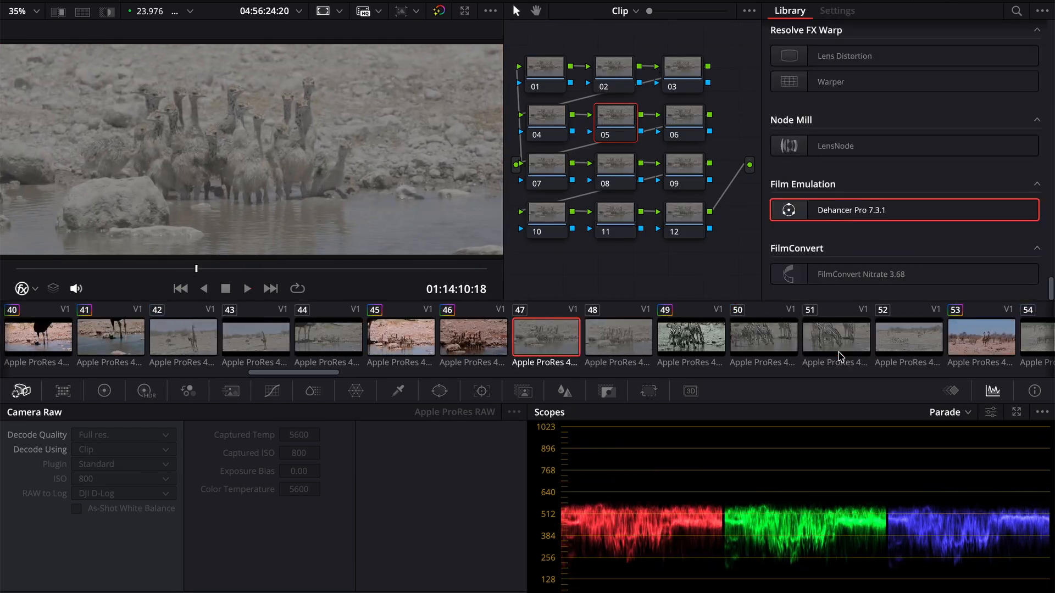
{"action": "key", "text": "="}
{"action": "key", "text": "space"}
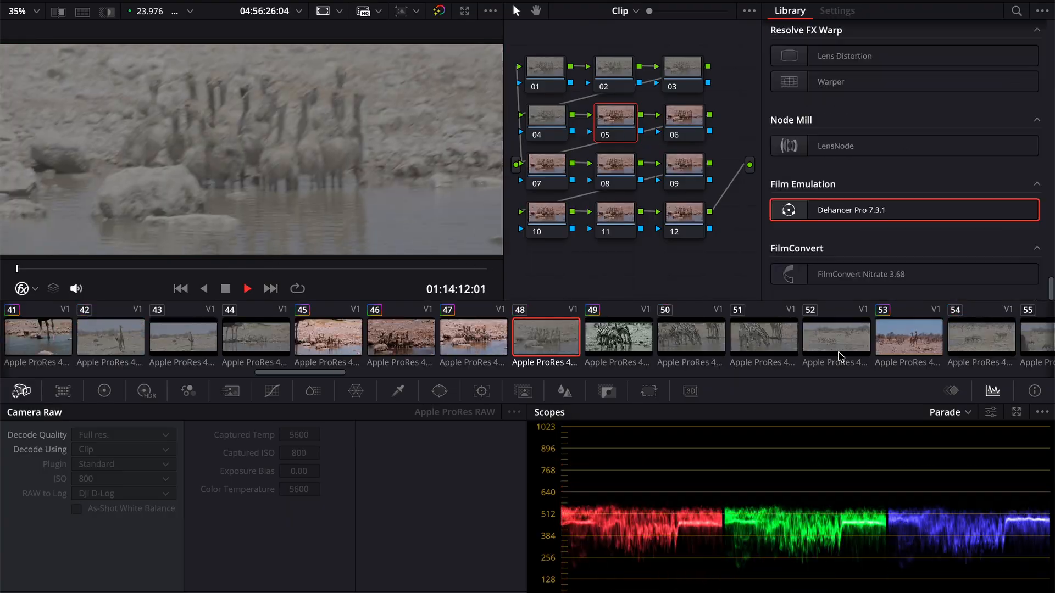
{"action": "key", "text": "="}
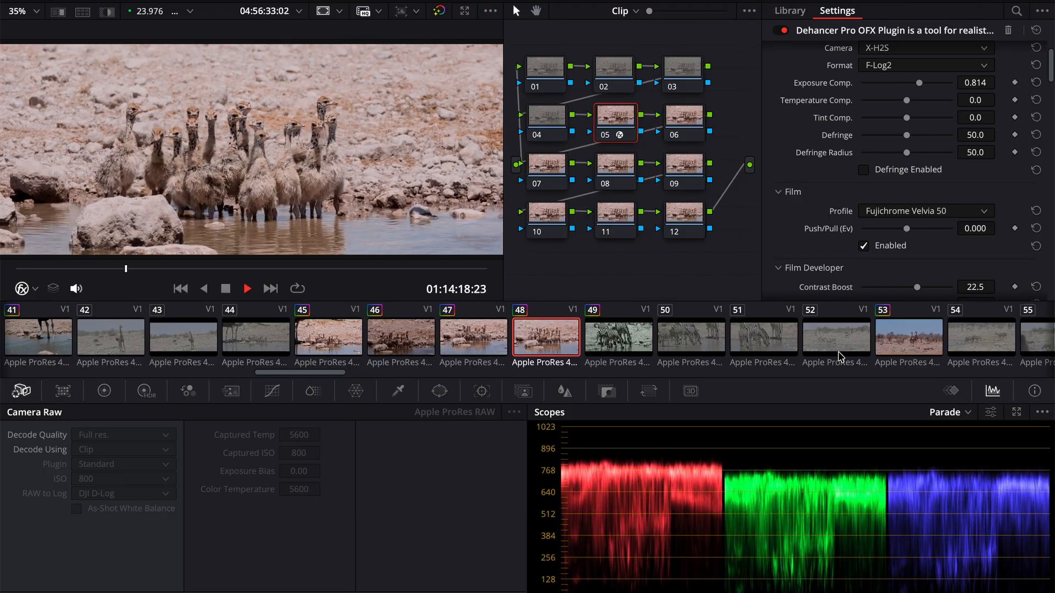
{"action": "key", "text": "space"}
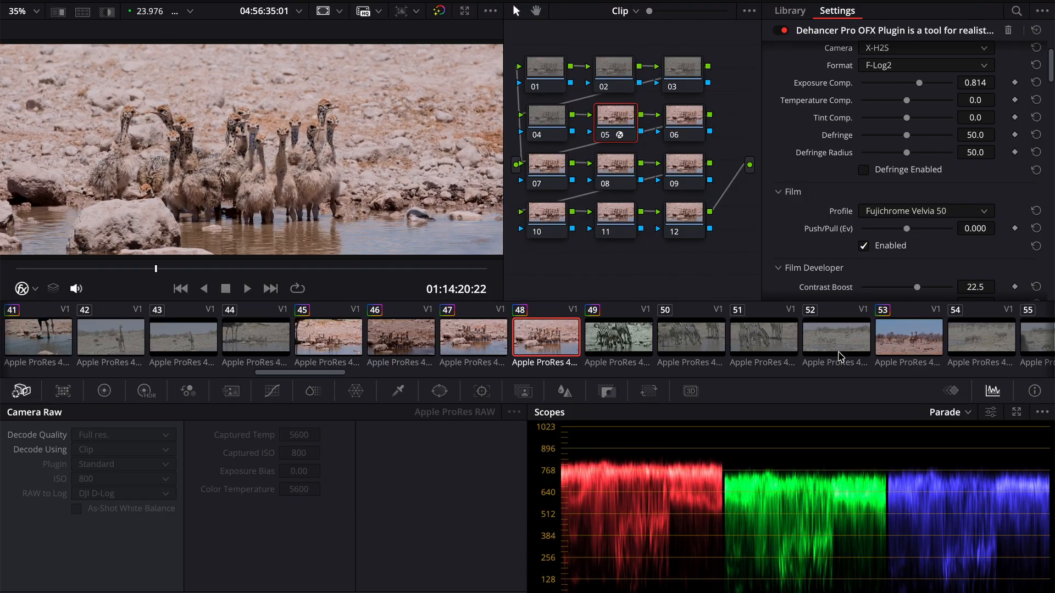
- Play back the graded ostrich chick clip 45 to review the result
{"action": "left_click", "coordinate": [322, 327]}
{"action": "key", "text": "space"}
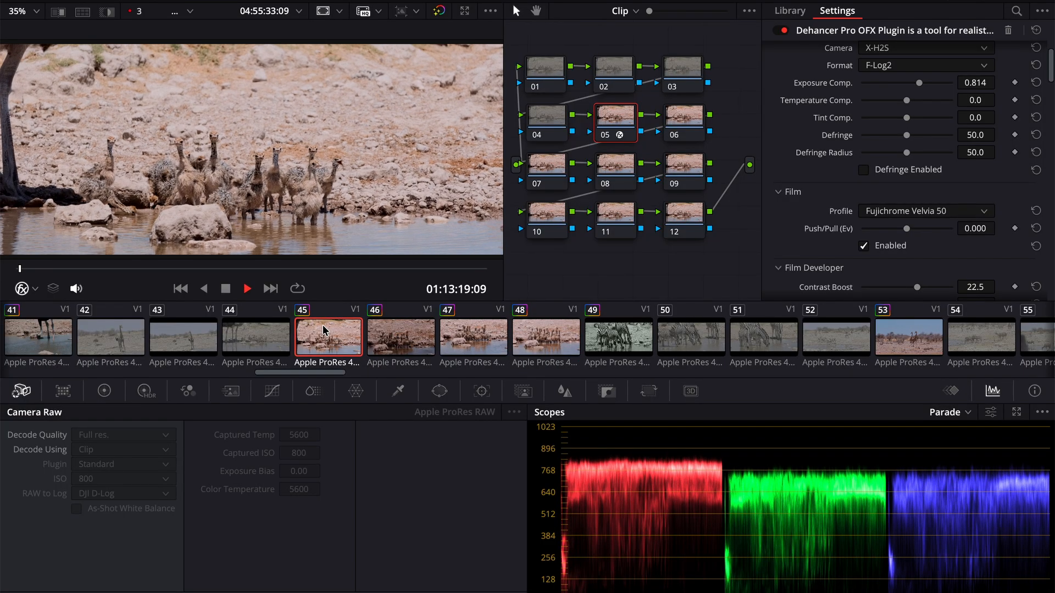
{"action": "key", "text": "space"}
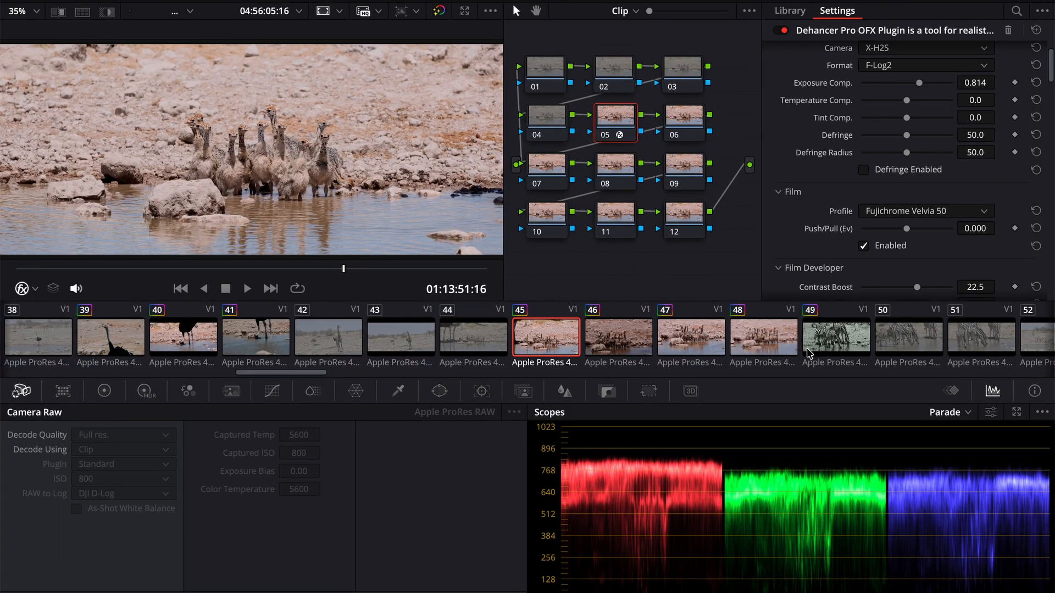
- Replace the black-and-white grade on zebra clip 49 with the same Dehancer look
{"action": "scroll", "coordinate": [827, 344], "scroll_direction": "right", "scroll_amount": 2}
{"action": "left_click", "coordinate": [827, 343]}
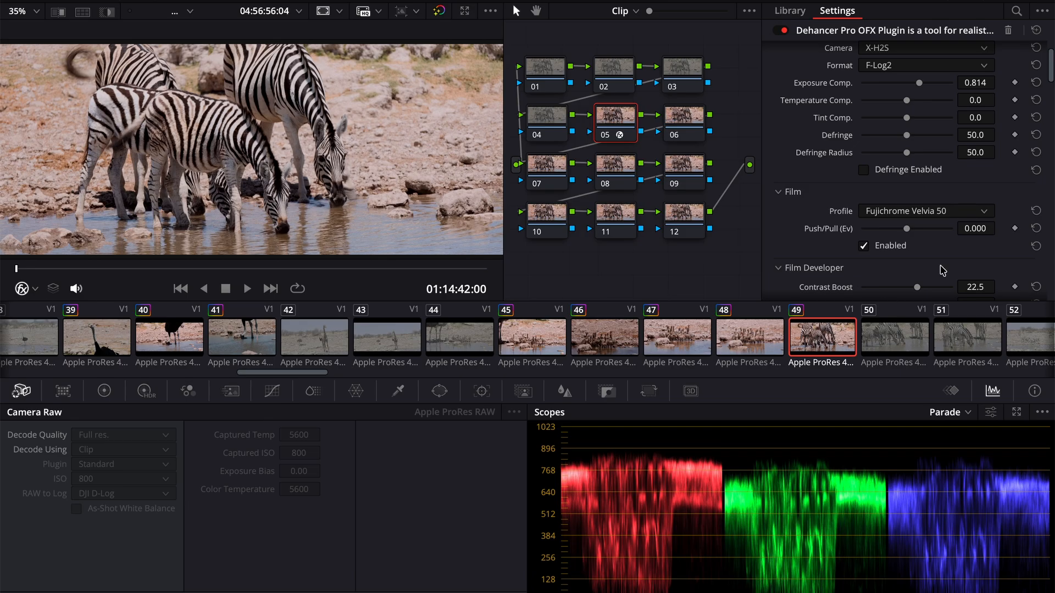
- Try the Ilford HP5 Plus 400 film profile with Exposure Comp. at 0.395 on the zebra clip, followed by Ilford XP2 Super 400
{"action": "left_click", "coordinate": [921, 213]}
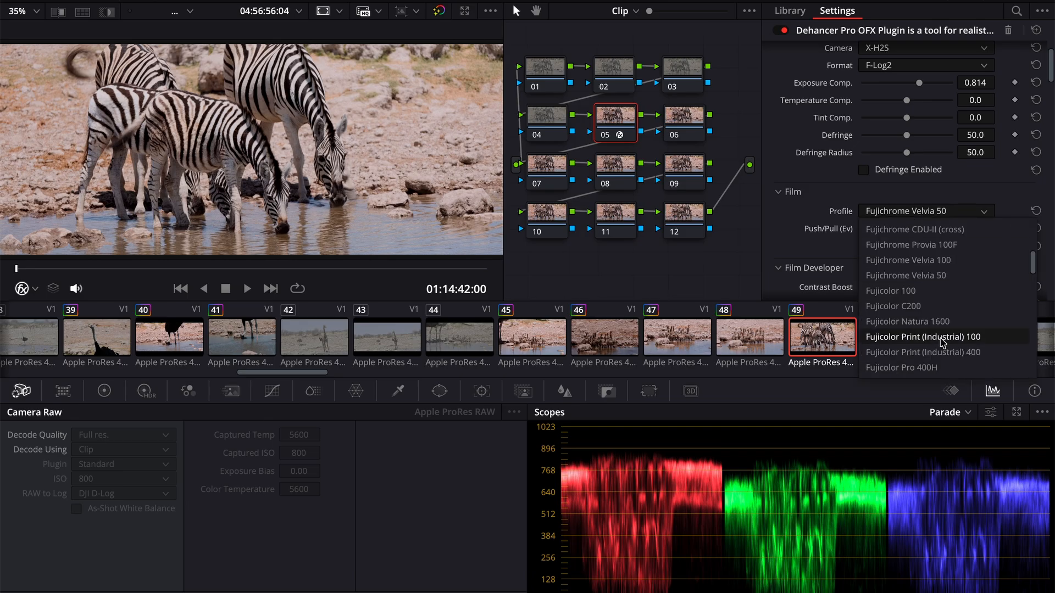
{"action": "scroll", "coordinate": [943, 341], "scroll_direction": "down", "scroll_amount": 2}
{"action": "scroll", "coordinate": [943, 341], "scroll_direction": "down", "scroll_amount": 5}
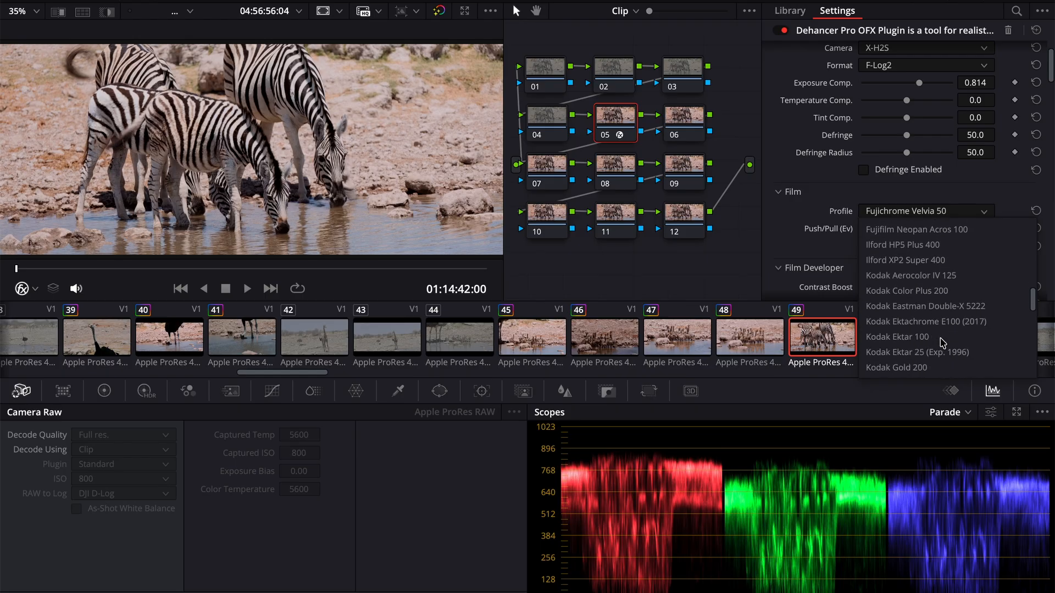
{"action": "scroll", "coordinate": [943, 341], "scroll_direction": "down", "scroll_amount": 3}
{"action": "scroll", "coordinate": [943, 341], "scroll_direction": "up", "scroll_amount": 3}
{"action": "scroll", "coordinate": [943, 342], "scroll_direction": "up", "scroll_amount": 9}
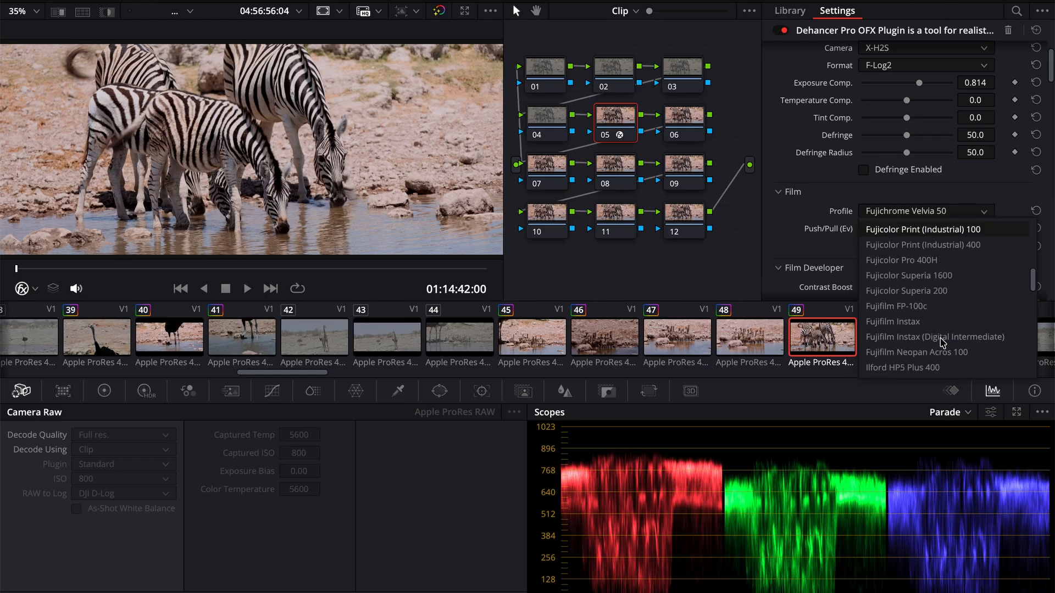
{"action": "scroll", "coordinate": [942, 341], "scroll_direction": "down", "scroll_amount": 3}
{"action": "scroll", "coordinate": [943, 342], "scroll_direction": "down", "scroll_amount": 1}
{"action": "scroll", "coordinate": [943, 341], "scroll_direction": "down", "scroll_amount": 1}
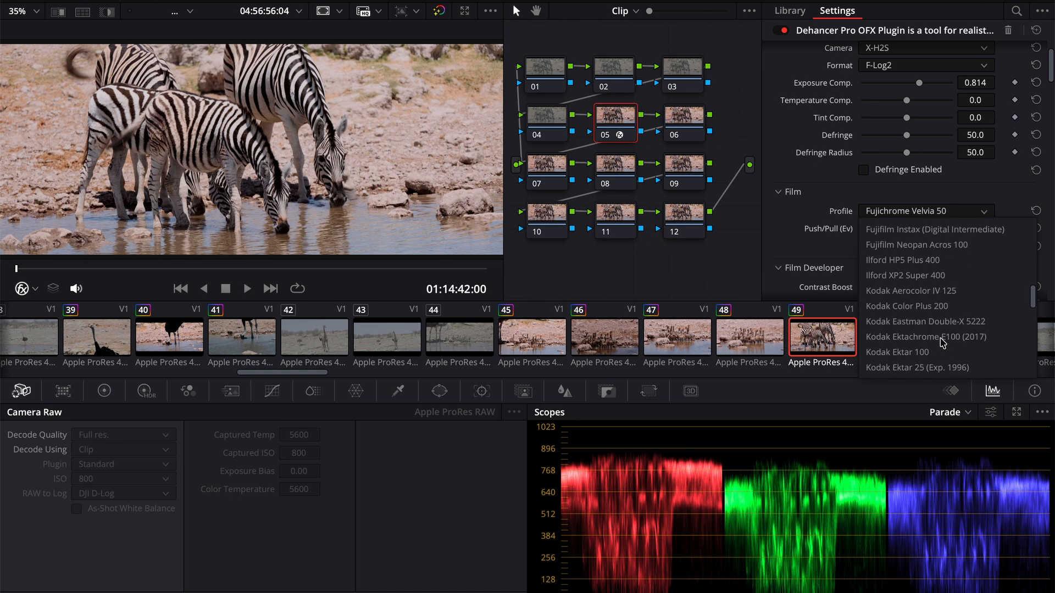
{"action": "left_click", "coordinate": [922, 277]}
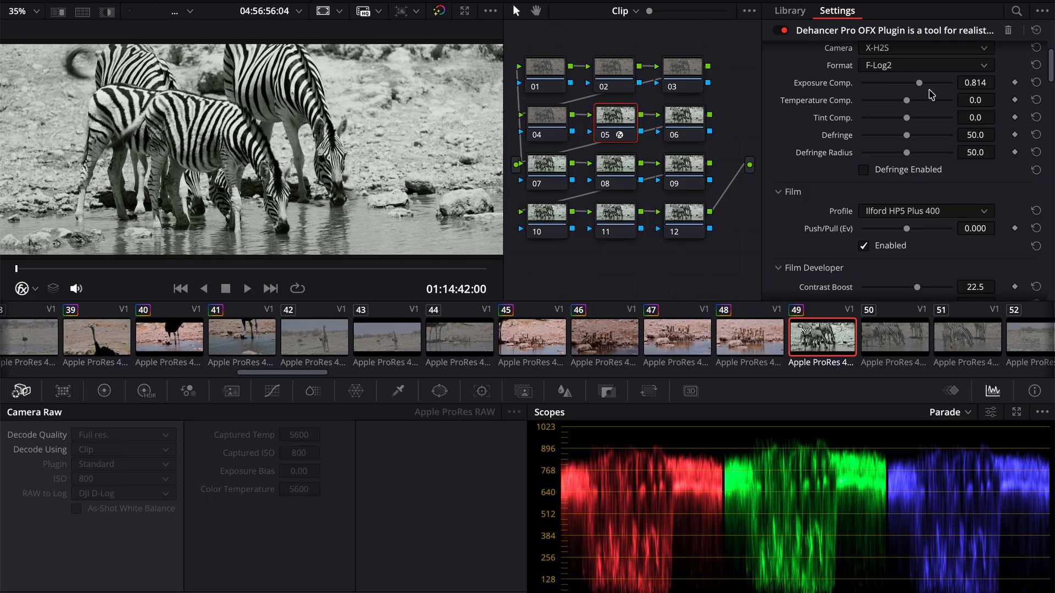
{"action": "left_click_drag", "start_coordinate": [919, 84], "coordinate": [913, 85]}
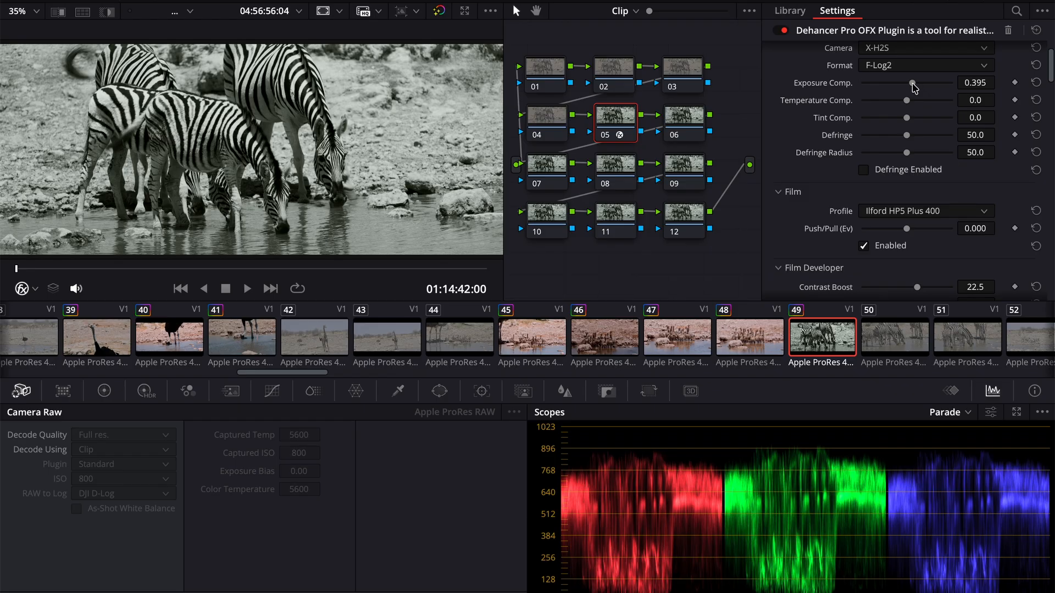
{"action": "left_click", "coordinate": [890, 211]}
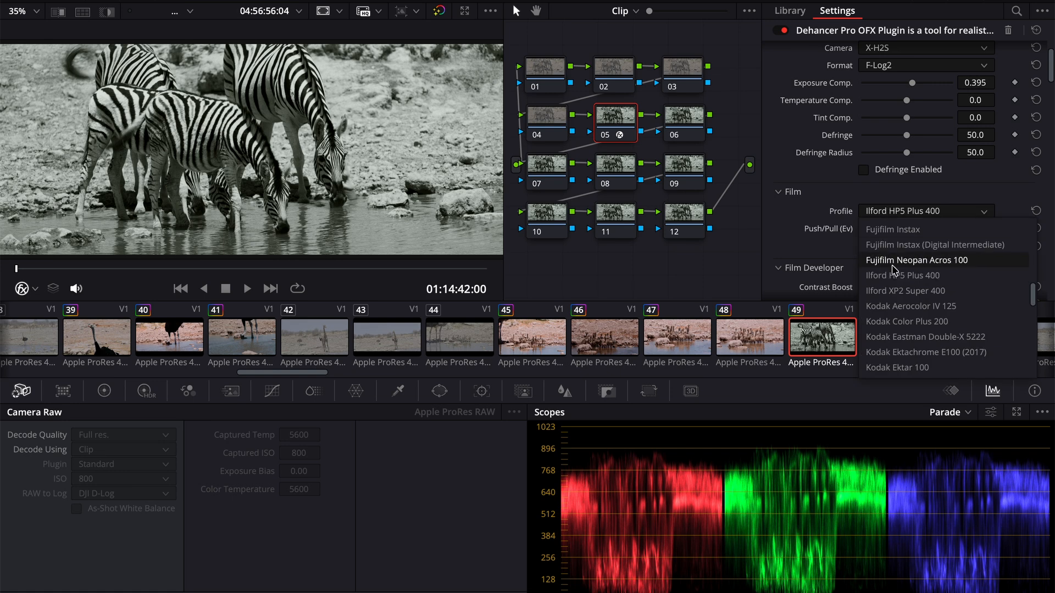
{"action": "left_click", "coordinate": [892, 292]}
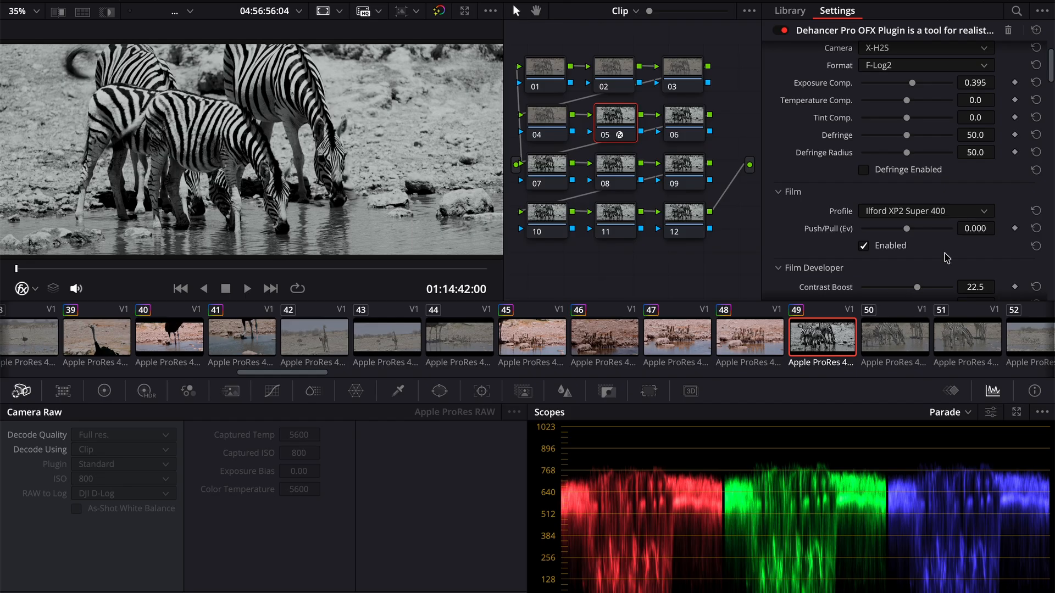
- Set the zebra clip's film profile to Kodak Eastman Double-X 5222 and Exposure Comp. to 0.302, and play it
{"action": "left_click", "coordinate": [912, 211]}
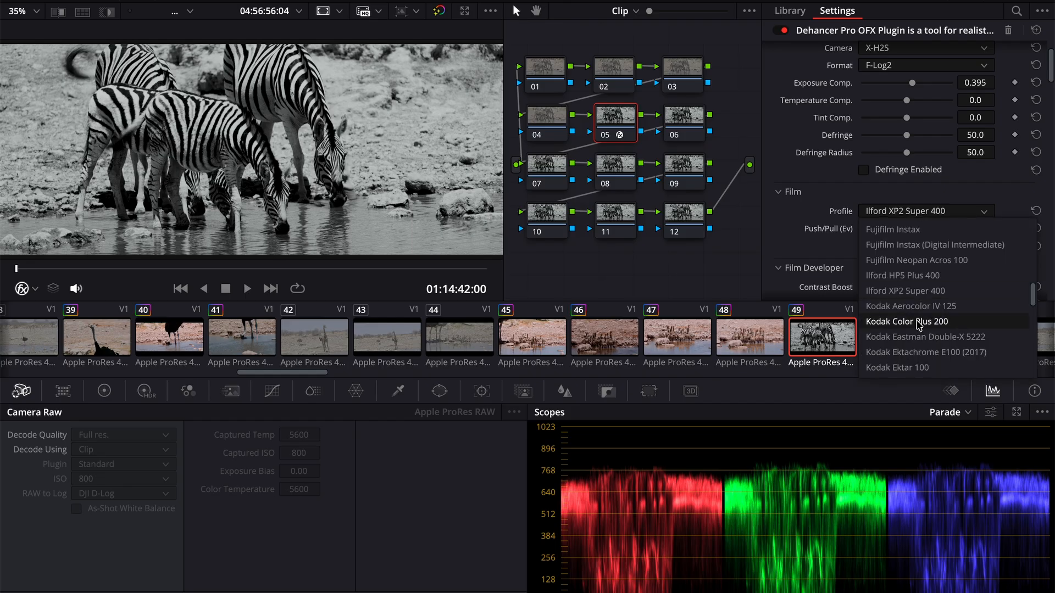
{"action": "scroll", "coordinate": [909, 324], "scroll_direction": "down", "scroll_amount": 1}
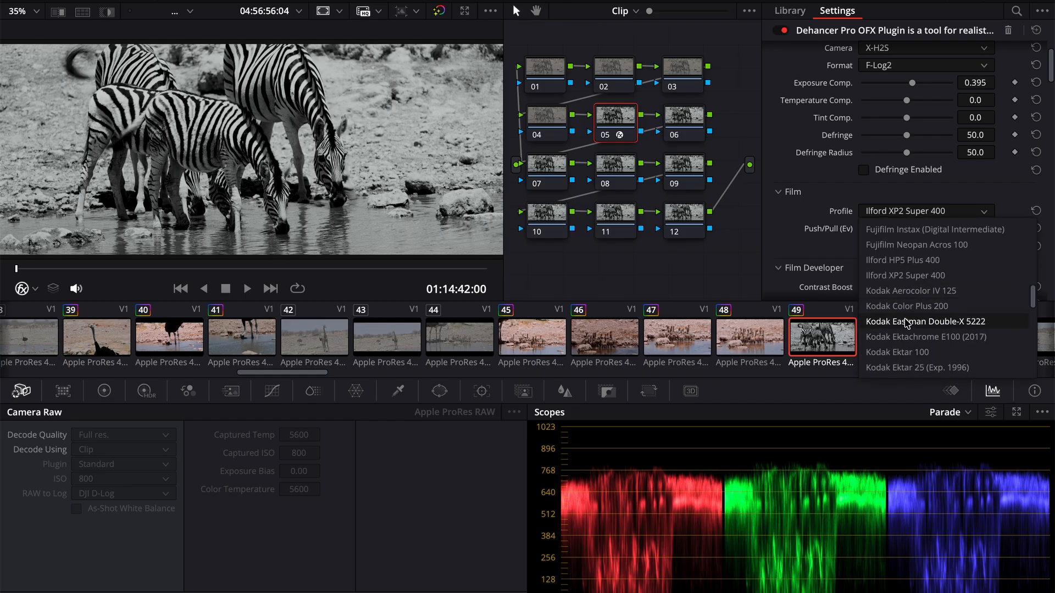
{"action": "left_click", "coordinate": [907, 322]}
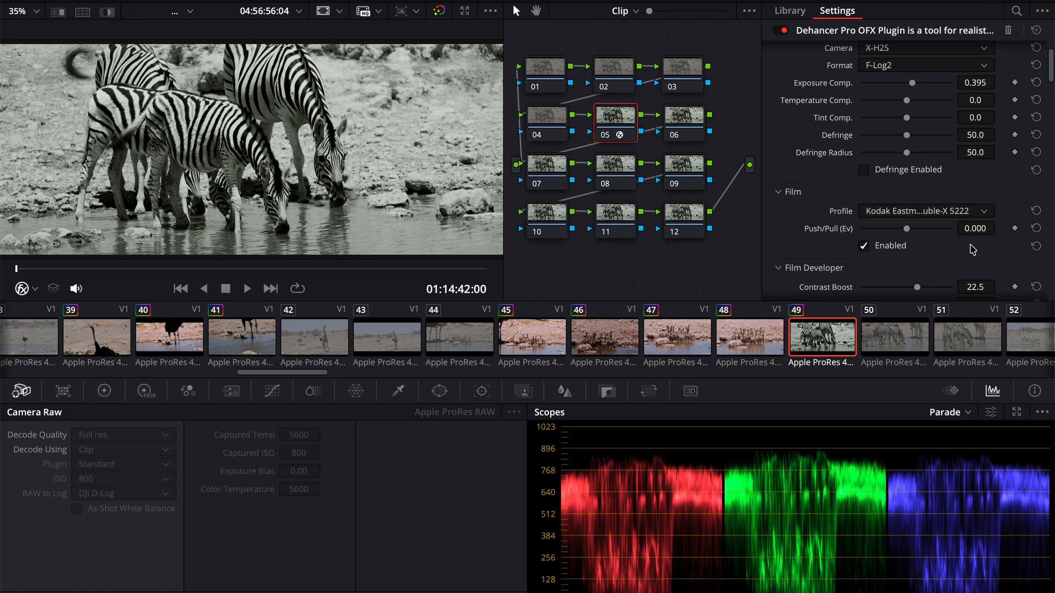
{"action": "left_click", "coordinate": [914, 214]}
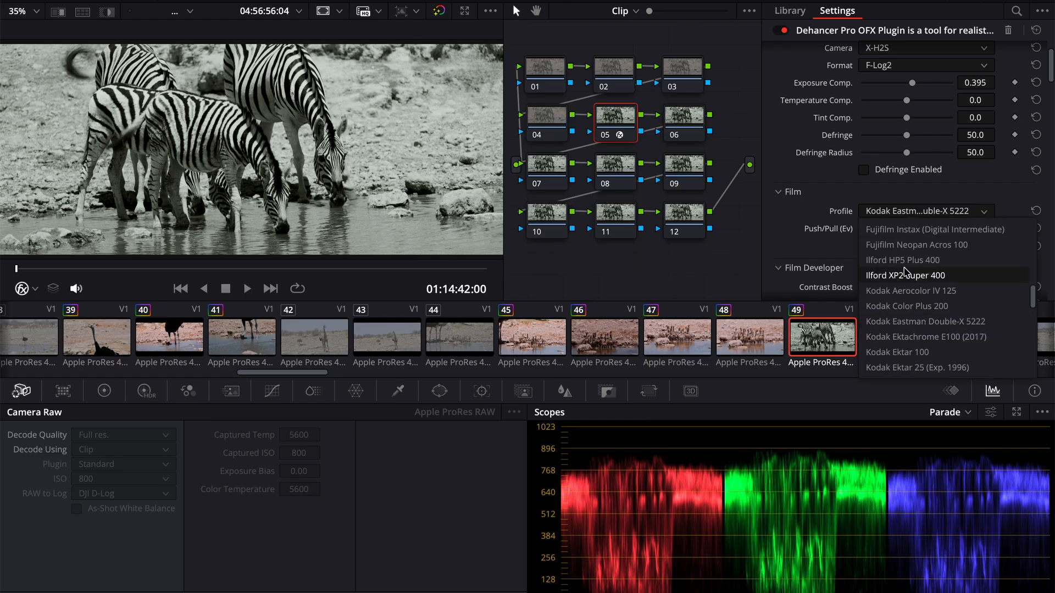
{"action": "left_click", "coordinate": [904, 324]}
{"action": "left_click_drag", "start_coordinate": [912, 83], "coordinate": [914, 88]}
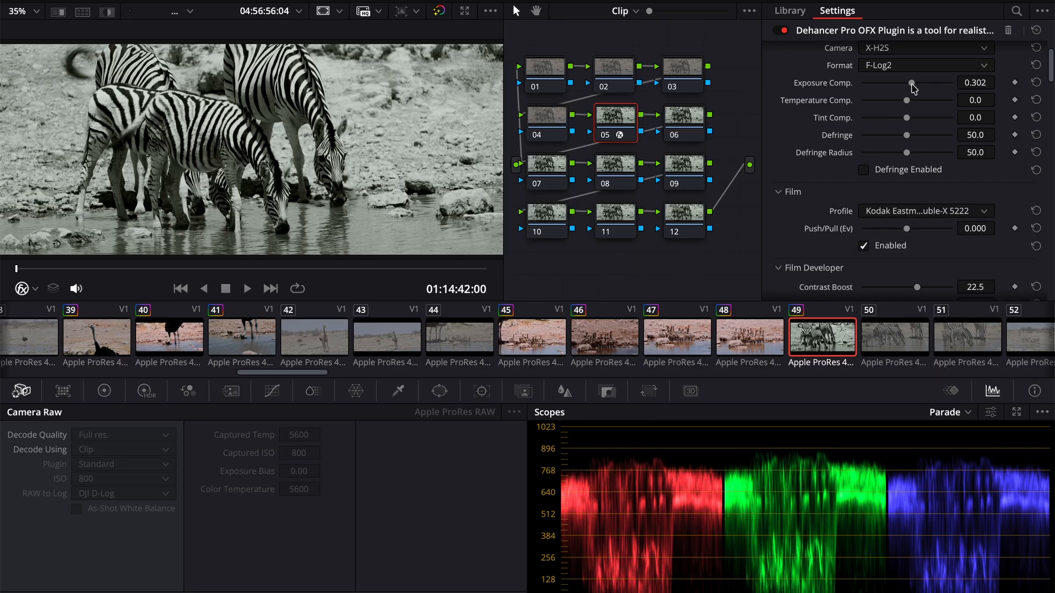
{"action": "key", "text": "space"}
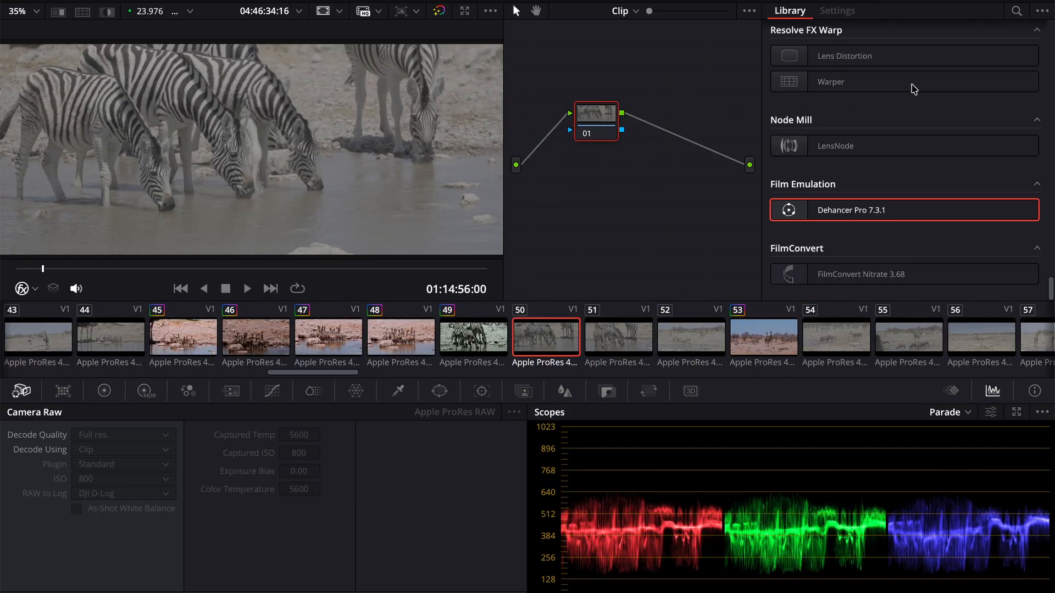
- Replace the grade on warthog clip 59 with the finished Dehancer look and play the clip to review it
{"action": "scroll", "coordinate": [725, 349], "scroll_direction": "down", "scroll_amount": 5}
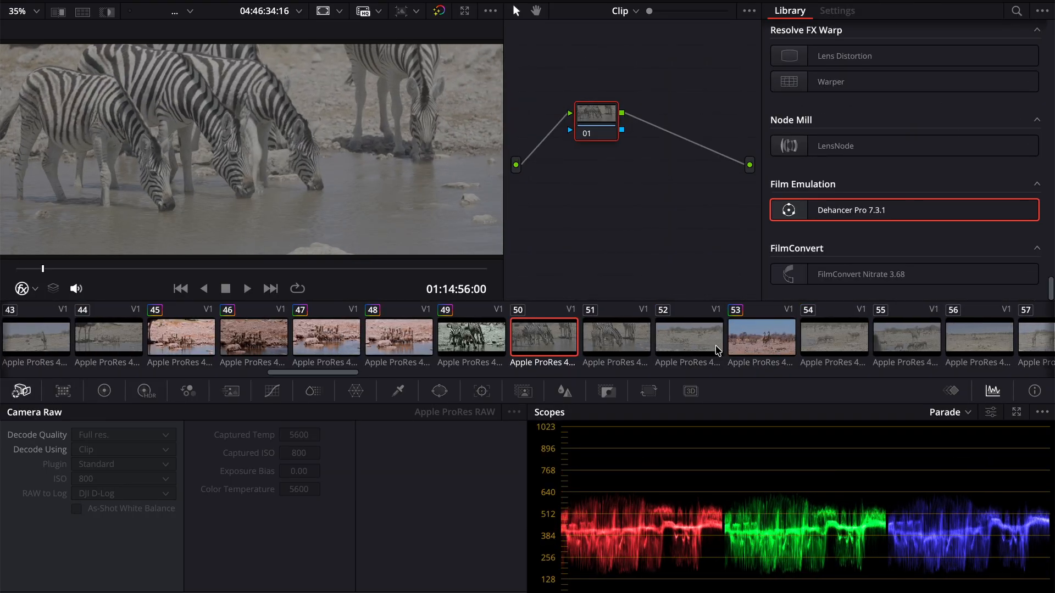
{"action": "scroll", "coordinate": [717, 350], "scroll_direction": "down", "scroll_amount": 4}
{"action": "left_click", "coordinate": [649, 340]}
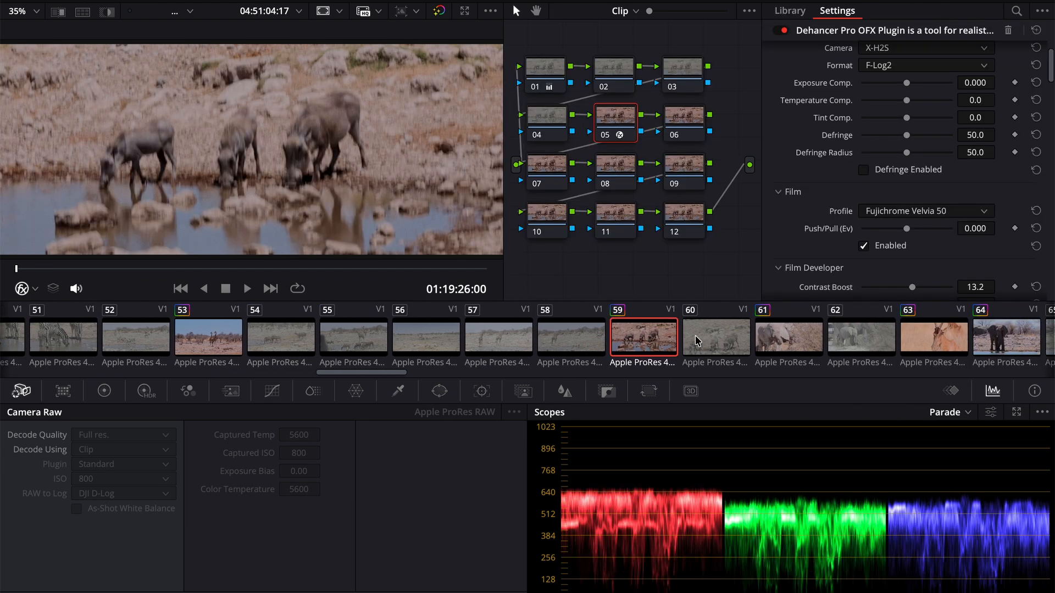
{"action": "left_click", "coordinate": [175, 269]}
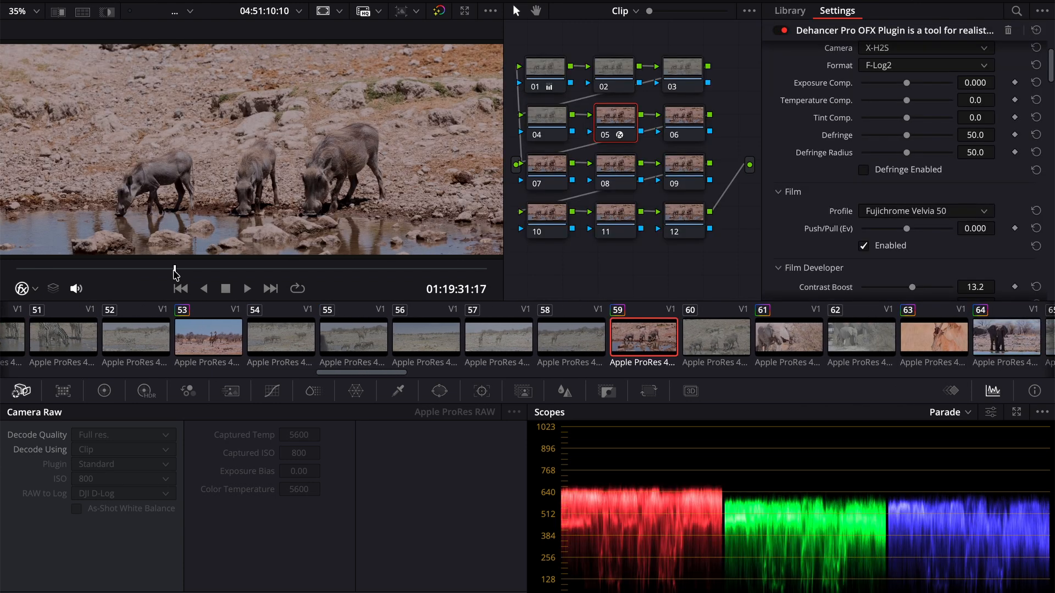
{"action": "key", "text": "space"}
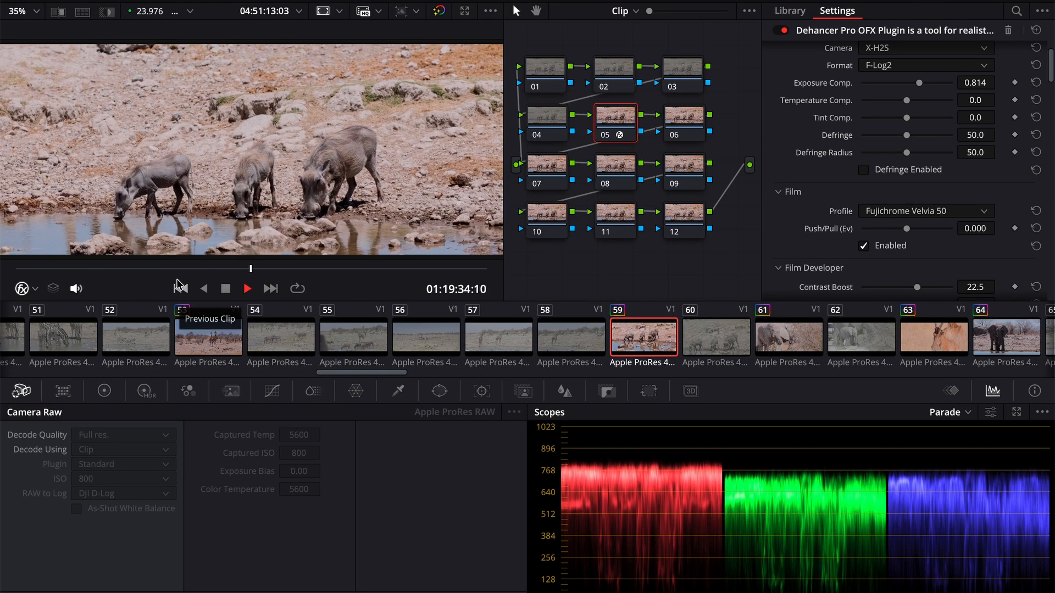
{"action": "key", "text": "space"}
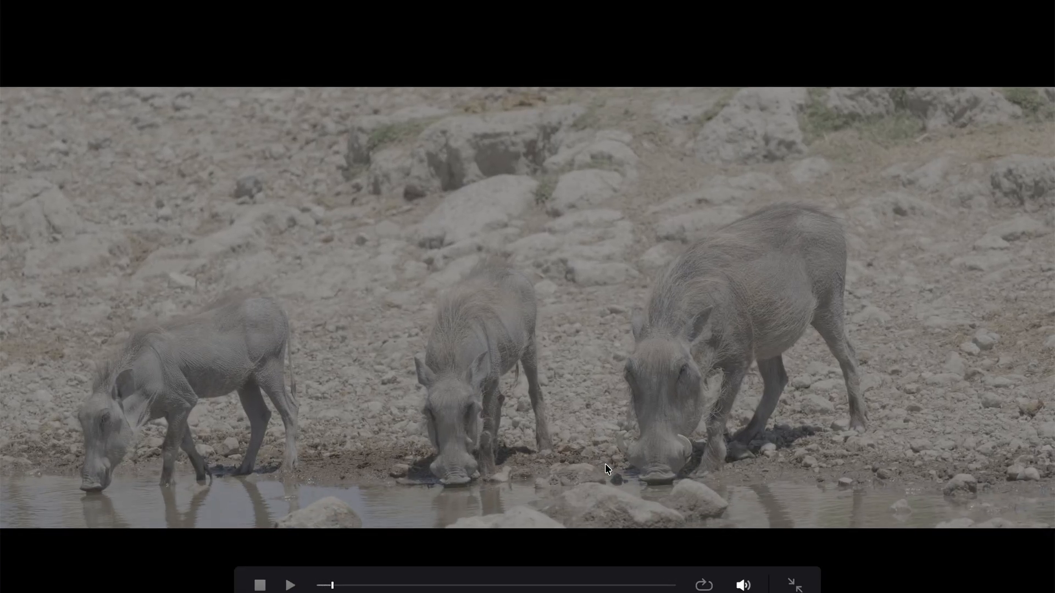
{"action": "key", "text": "Escape"}
- Apply the finished Dehancer grade to elephant clips 64 and 66
{"action": "scroll", "coordinate": [804, 350], "scroll_direction": "right", "scroll_amount": 2}
{"action": "scroll", "coordinate": [804, 350], "scroll_direction": "right", "scroll_amount": 4}
{"action": "left_click", "coordinate": [592, 344]}
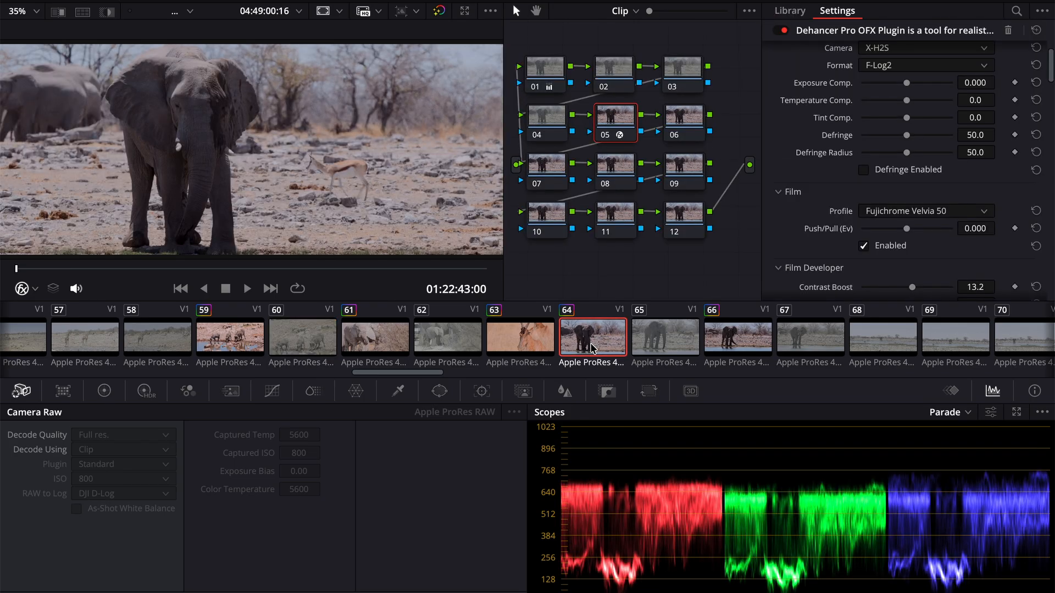
{"action": "scroll", "coordinate": [599, 344], "scroll_direction": "right", "scroll_amount": 2}
{"action": "left_click", "coordinate": [613, 339]}
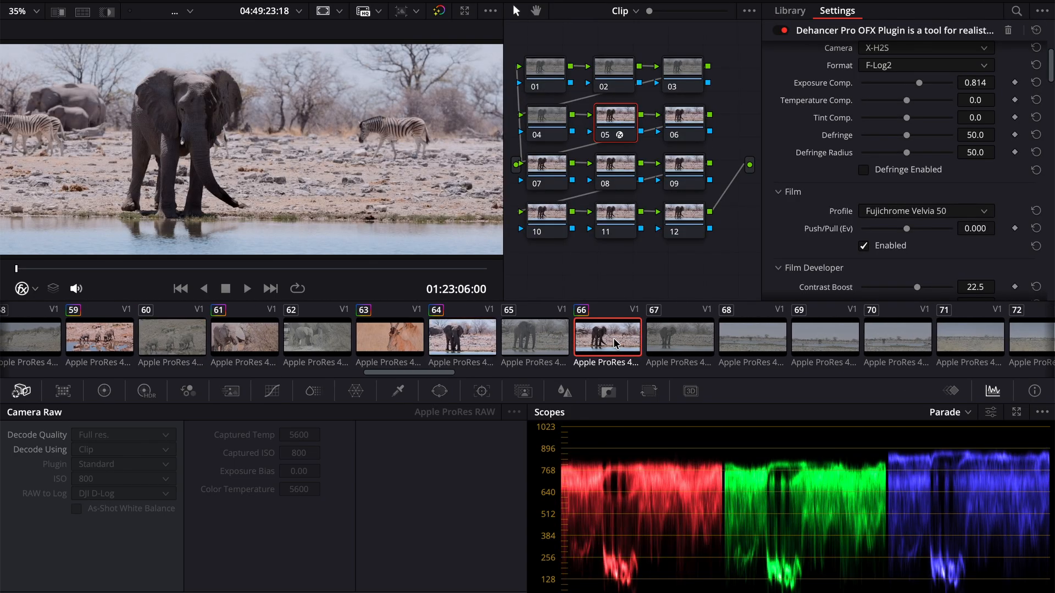
- Give elephant close-up clips 75 and 76 the same Dehancer look, playing back clip 75
{"action": "scroll", "coordinate": [613, 338], "scroll_direction": "right", "scroll_amount": 8}
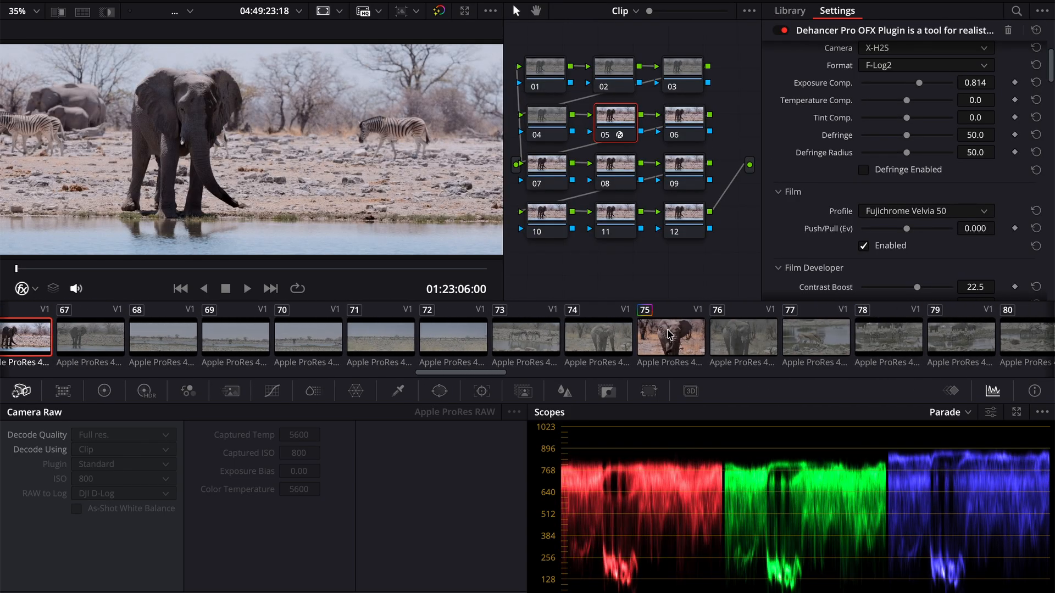
{"action": "left_click", "coordinate": [666, 334]}
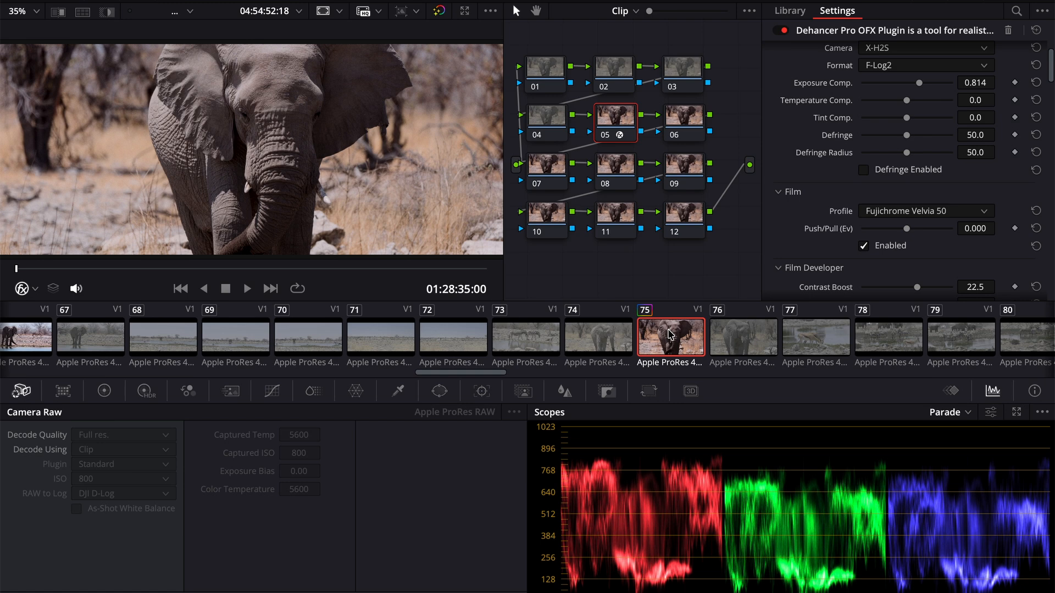
{"action": "key", "text": "space"}
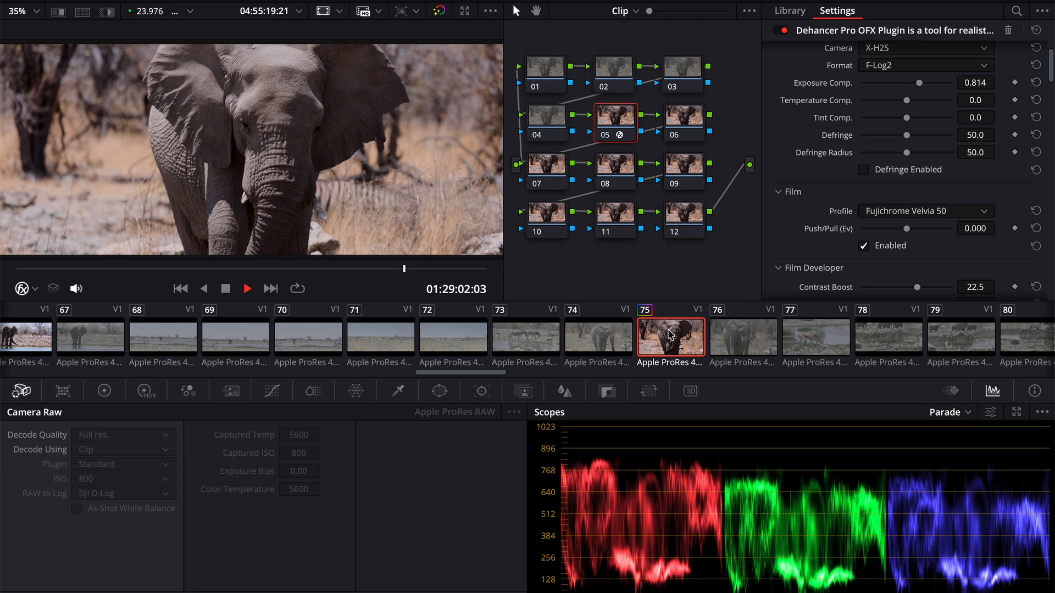
{"action": "key", "text": "space"}
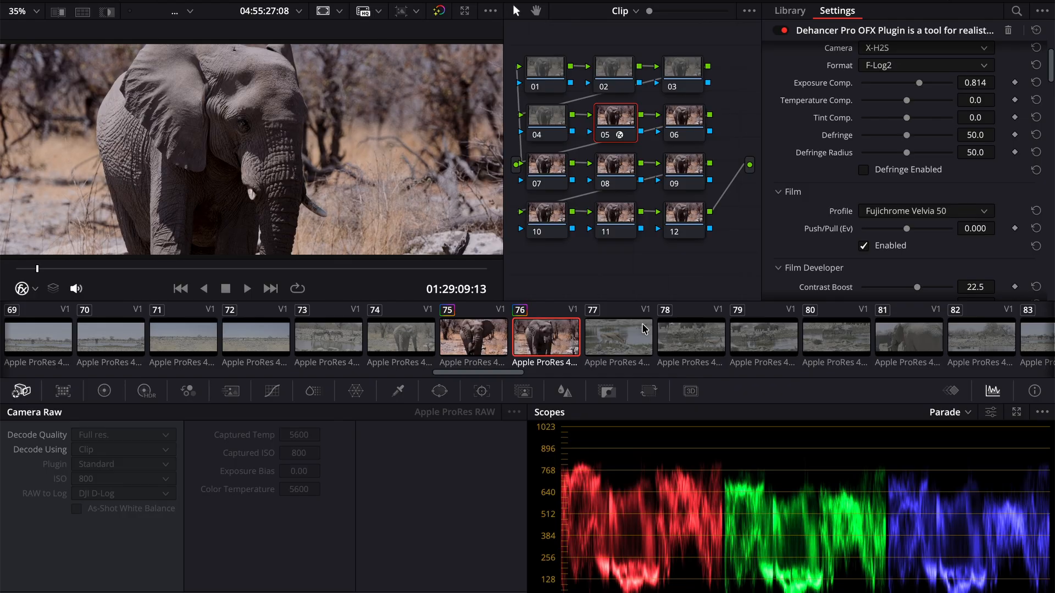
{"action": "scroll", "coordinate": [736, 332], "scroll_direction": "right", "scroll_amount": 3}
{"action": "scroll", "coordinate": [736, 336], "scroll_direction": "right", "scroll_amount": 15}
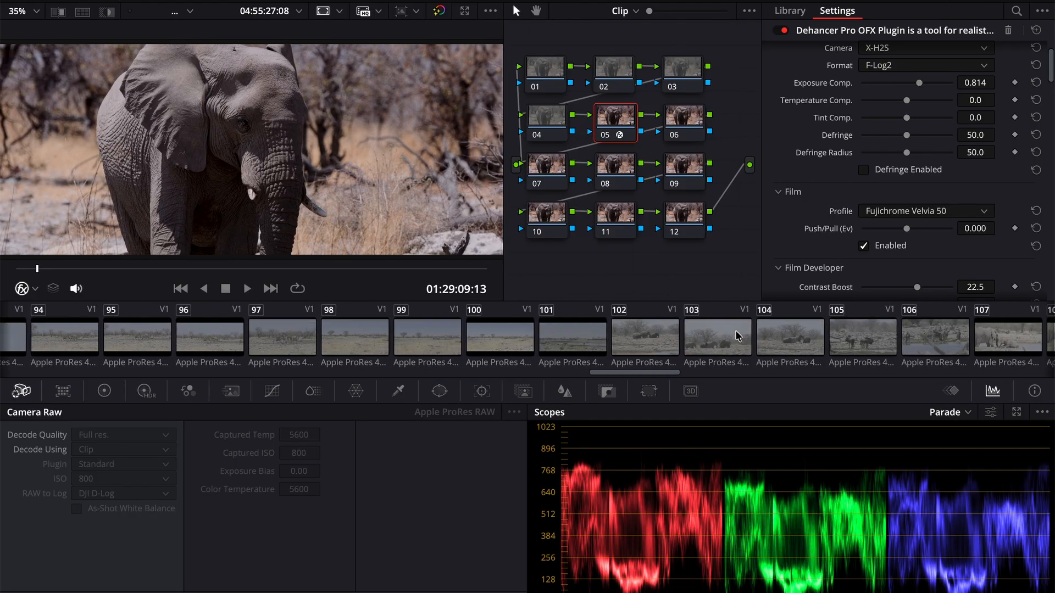
- Apply the Dehancer grade to clip 113 of the elephants bathing in the waterhole
{"action": "scroll", "coordinate": [738, 337], "scroll_direction": "right", "scroll_amount": 3}
{"action": "scroll", "coordinate": [738, 336], "scroll_direction": "right", "scroll_amount": 10}
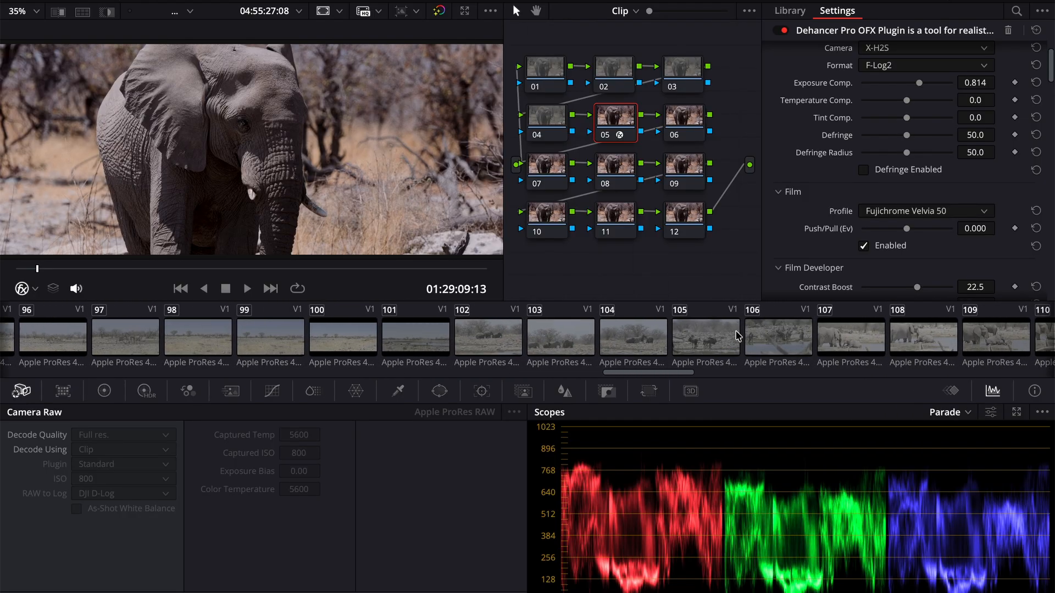
{"action": "left_click", "coordinate": [551, 337]}
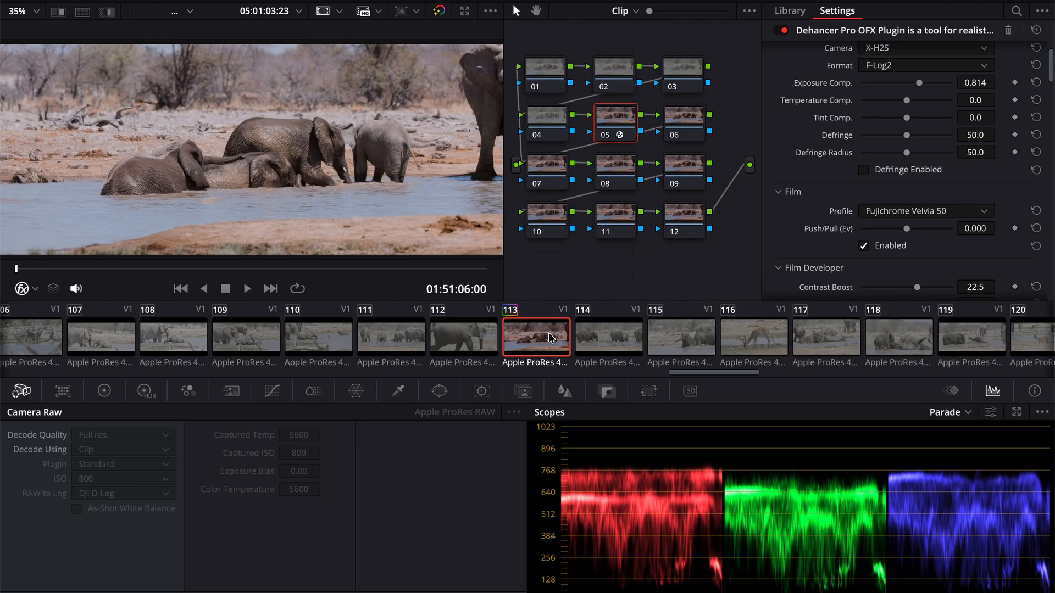
- Copy the Dehancer grade onto rhino waterhole clips 139, 140, 142 and 141
{"action": "scroll", "coordinate": [549, 336], "scroll_direction": "right", "scroll_amount": 20}
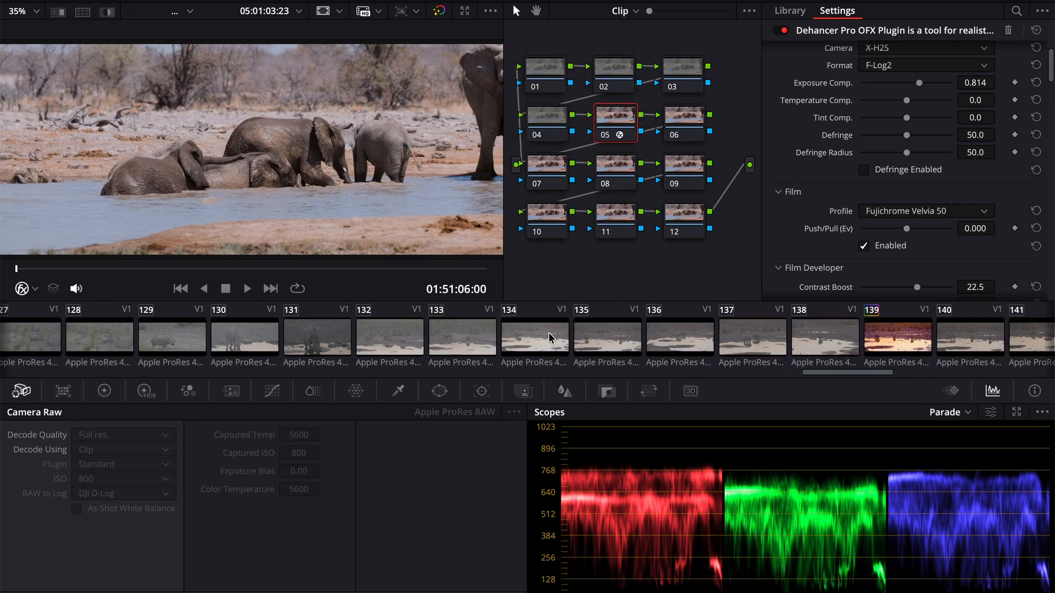
{"action": "left_click", "coordinate": [541, 337]}
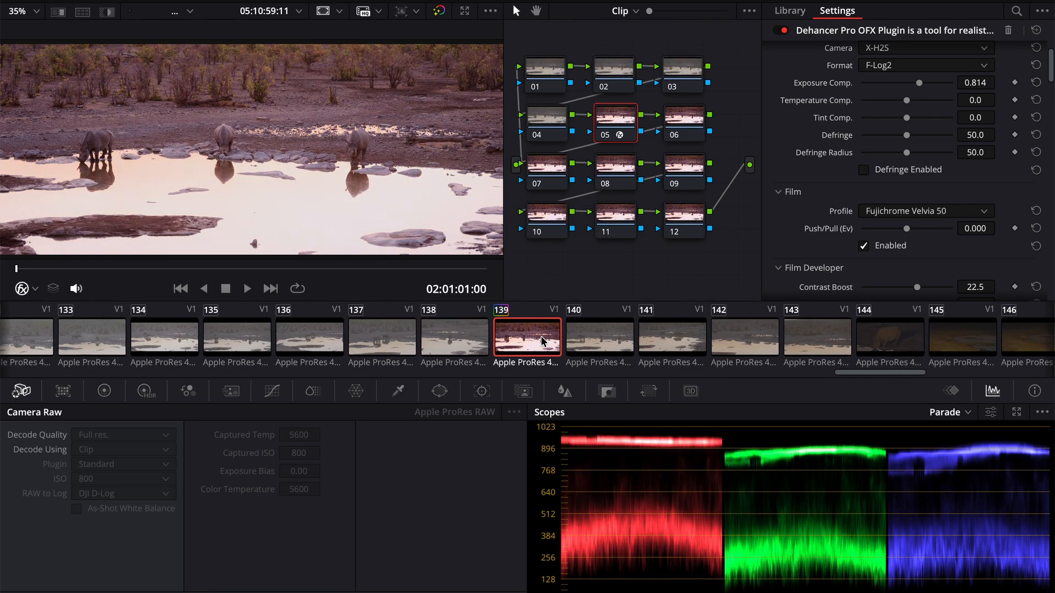
{"action": "left_click", "coordinate": [627, 341]}
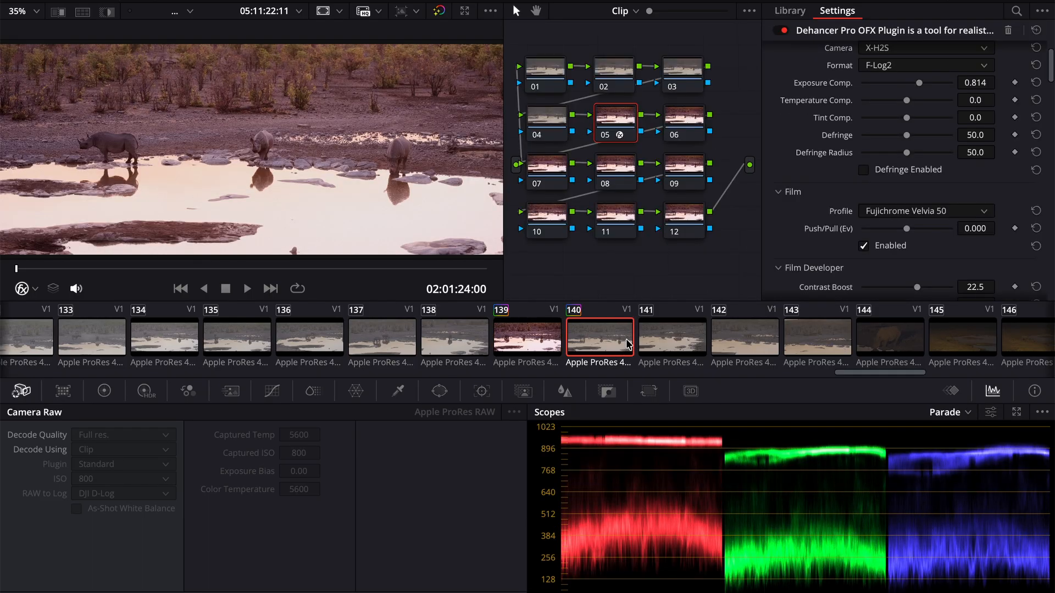
{"action": "scroll", "coordinate": [693, 345], "scroll_direction": "right", "scroll_amount": 3}
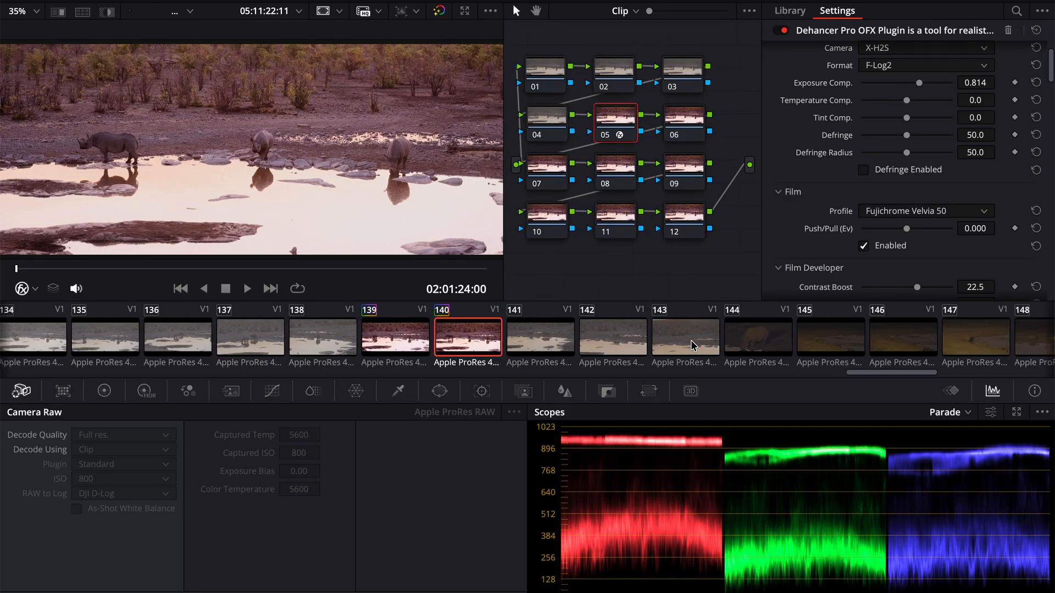
{"action": "left_click", "coordinate": [628, 344]}
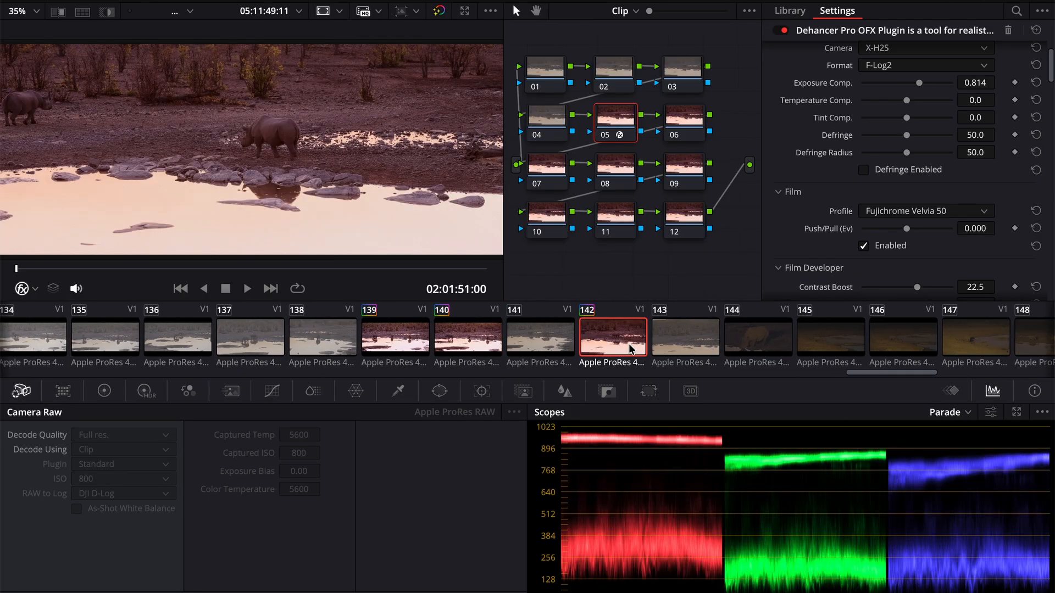
{"action": "left_click", "coordinate": [542, 346]}
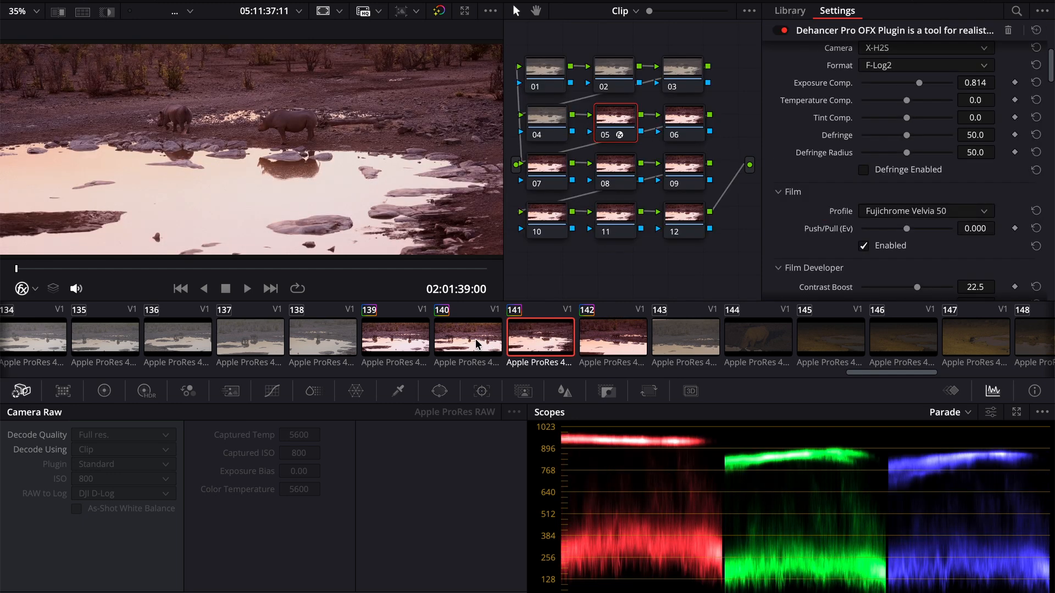
- Play rhino clip 140 briefly, then set its Dehancer Color Boost to 44.2 and Exposure Comp. to 0.070
{"action": "left_click", "coordinate": [477, 344]}
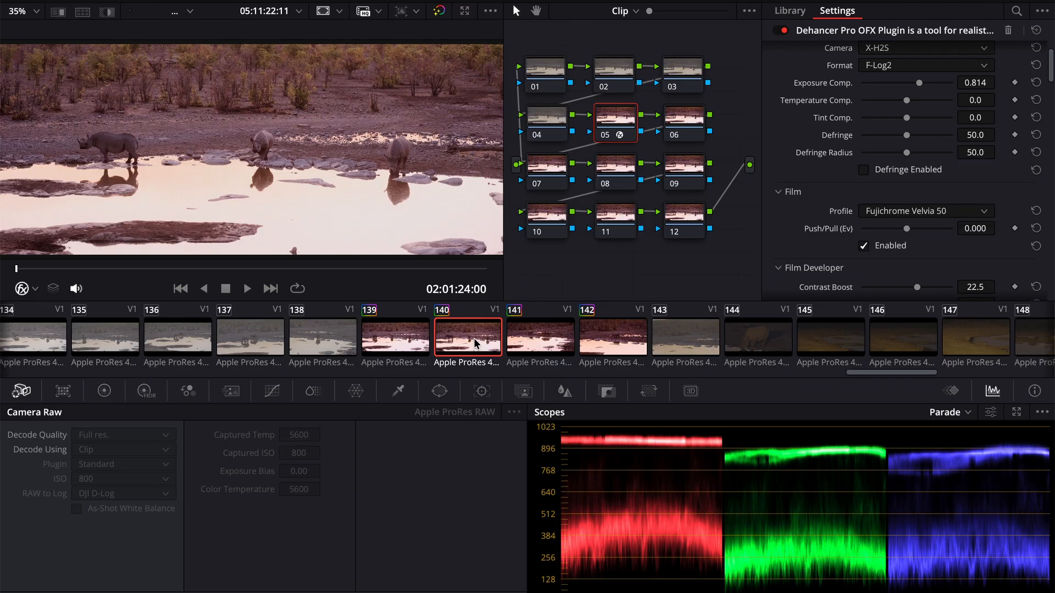
{"action": "key", "text": "space"}
{"action": "key", "text": "space"}
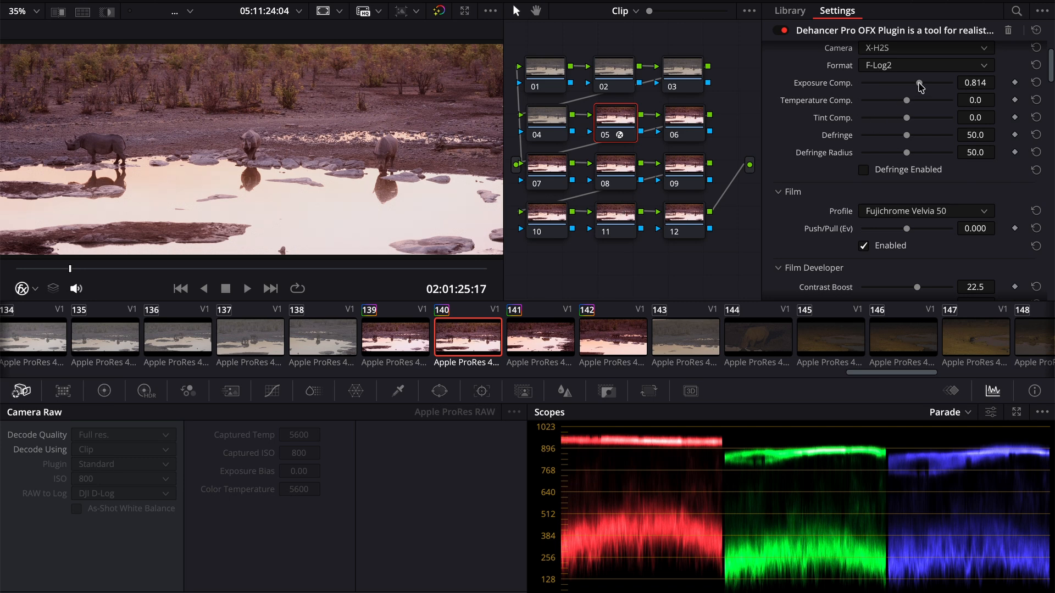
{"action": "left_click_drag", "start_coordinate": [920, 87], "coordinate": [913, 94]}
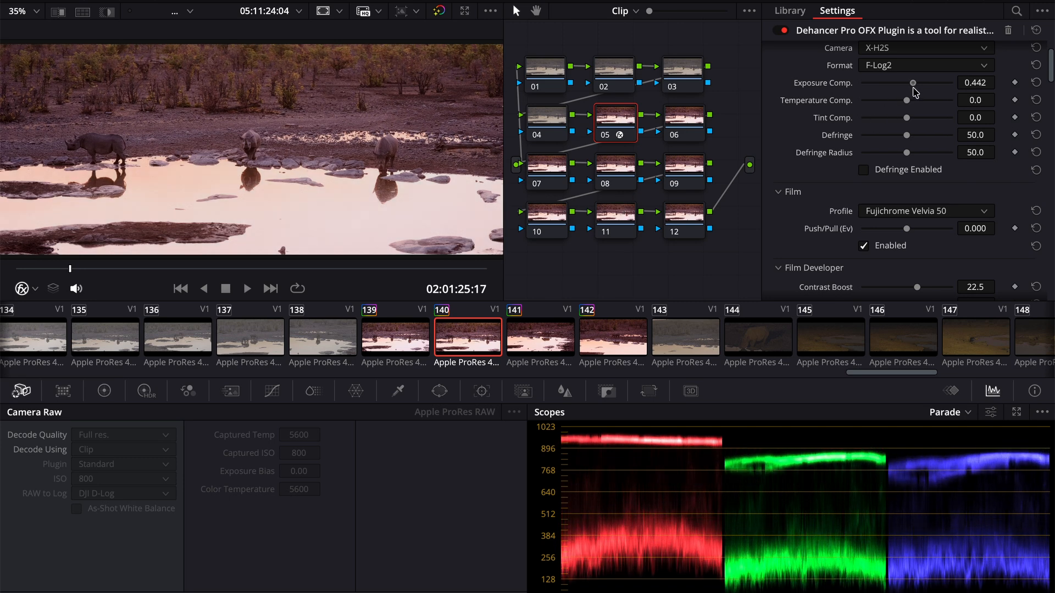
{"action": "scroll", "coordinate": [920, 231], "scroll_direction": "down", "scroll_amount": 5}
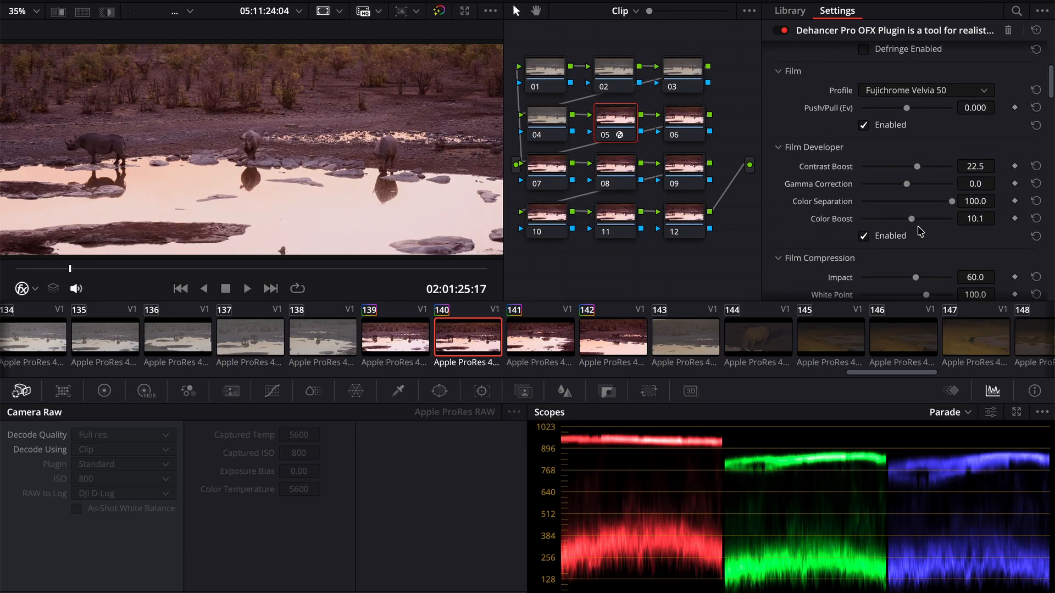
{"action": "left_click_drag", "start_coordinate": [912, 210], "coordinate": [929, 214]}
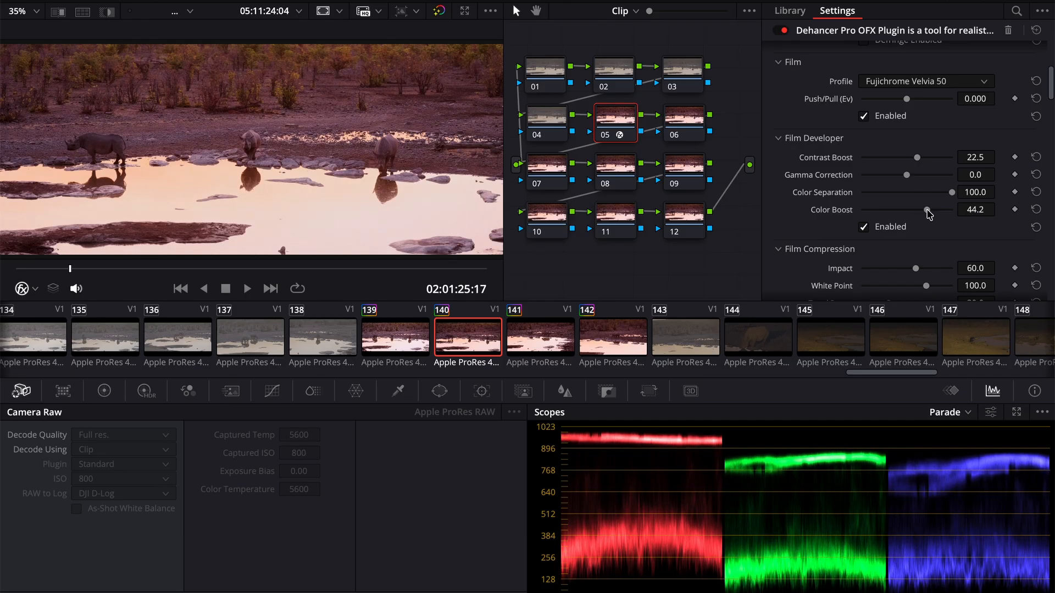
{"action": "scroll", "coordinate": [929, 245], "scroll_direction": "up", "scroll_amount": 2}
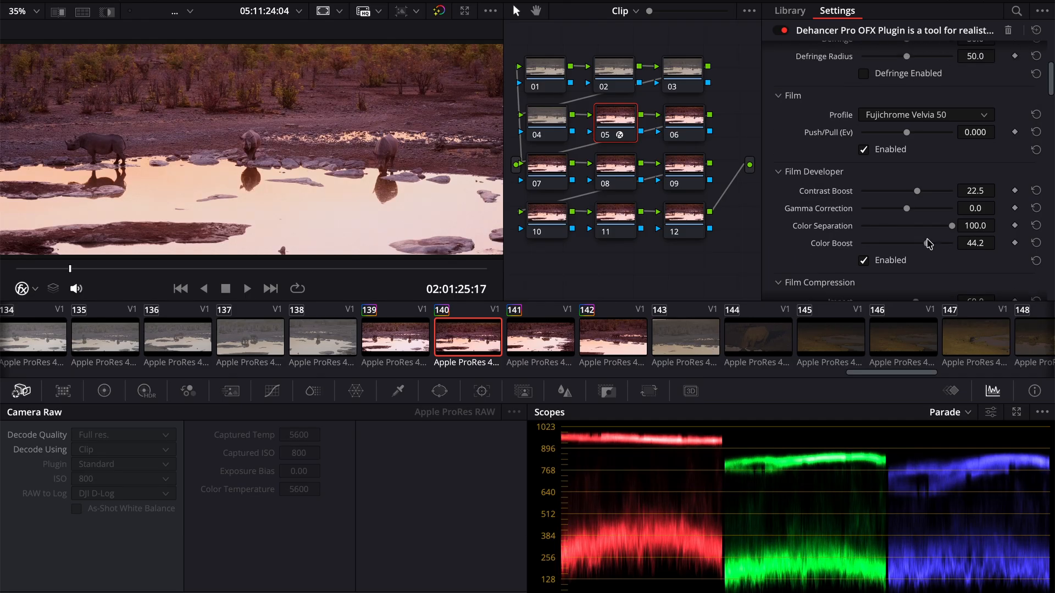
{"action": "scroll", "coordinate": [951, 160], "scroll_direction": "up", "scroll_amount": 8}
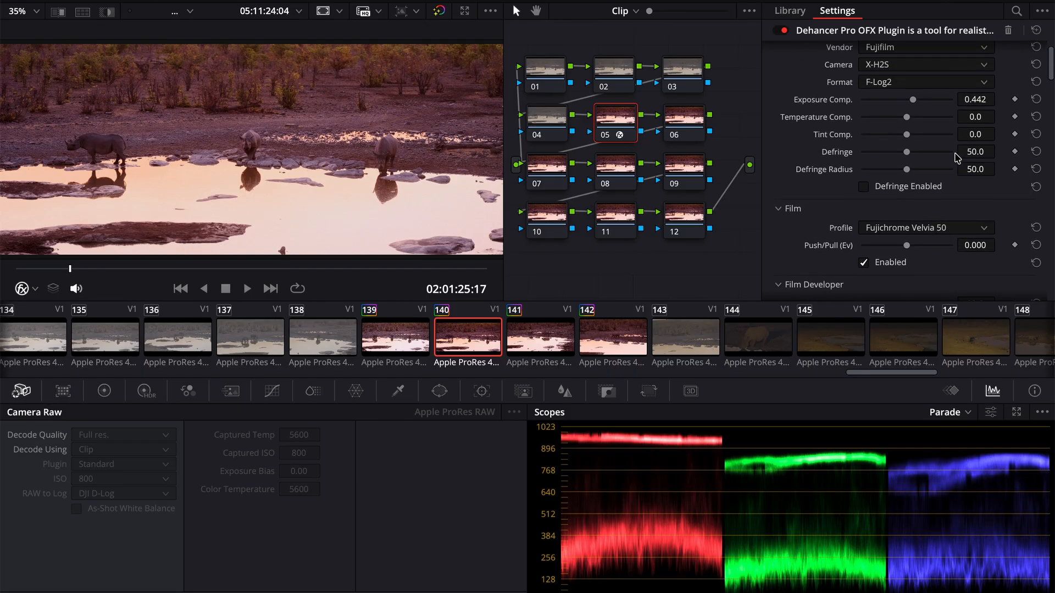
{"action": "left_click_drag", "start_coordinate": [913, 143], "coordinate": [908, 143]}
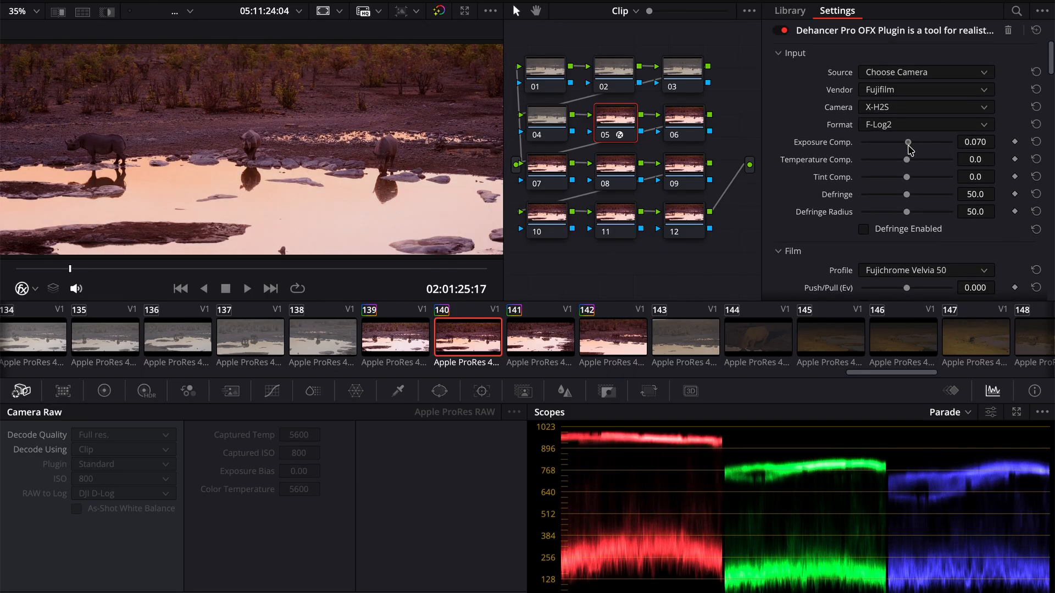
- Set the rhino clip's Expand White Point to 120.0 and Black Point to -9.15
{"action": "scroll", "coordinate": [901, 181], "scroll_direction": "down", "scroll_amount": 9}
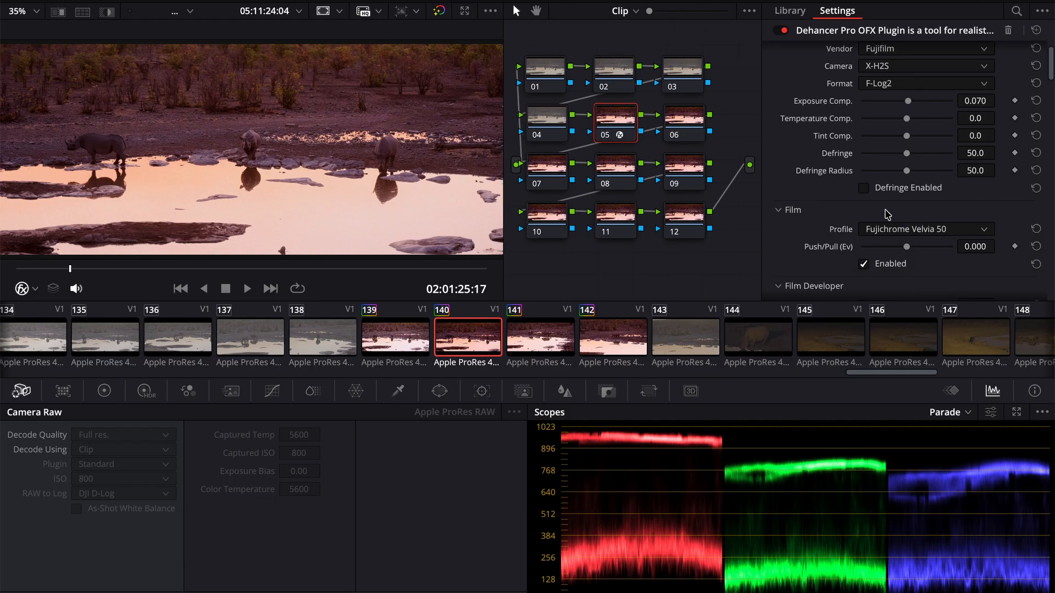
{"action": "scroll", "coordinate": [887, 214], "scroll_direction": "down", "scroll_amount": 6}
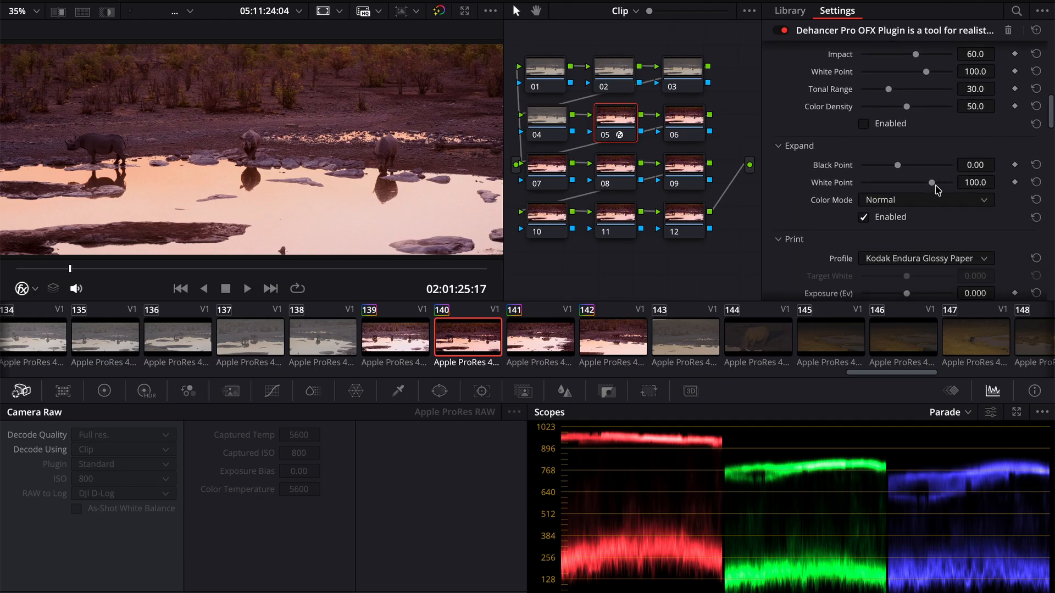
{"action": "left_click_drag", "start_coordinate": [932, 182], "coordinate": [956, 183]}
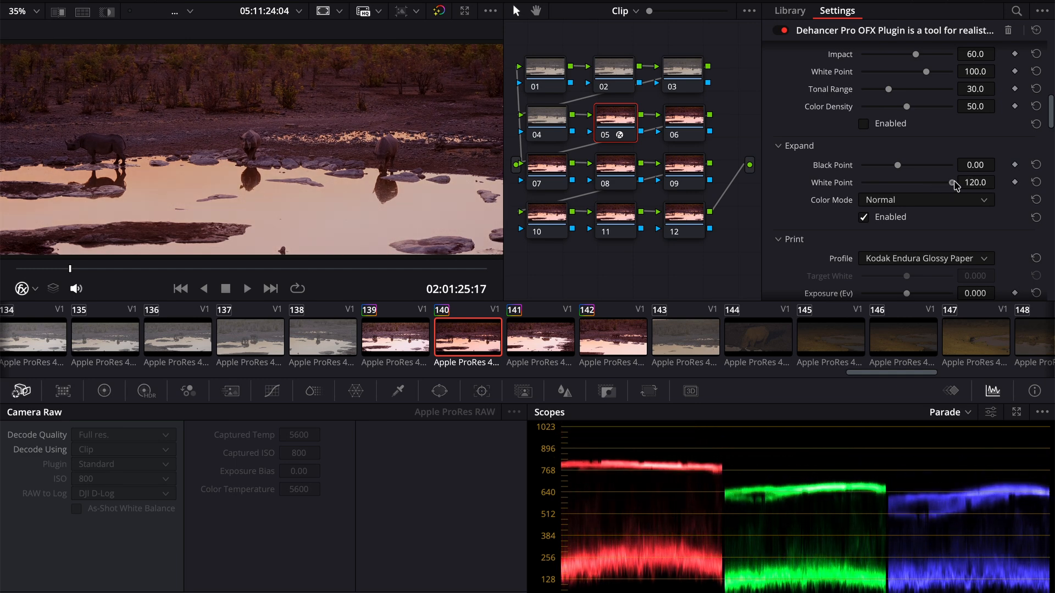
{"action": "left_click_drag", "start_coordinate": [898, 165], "coordinate": [902, 166]}
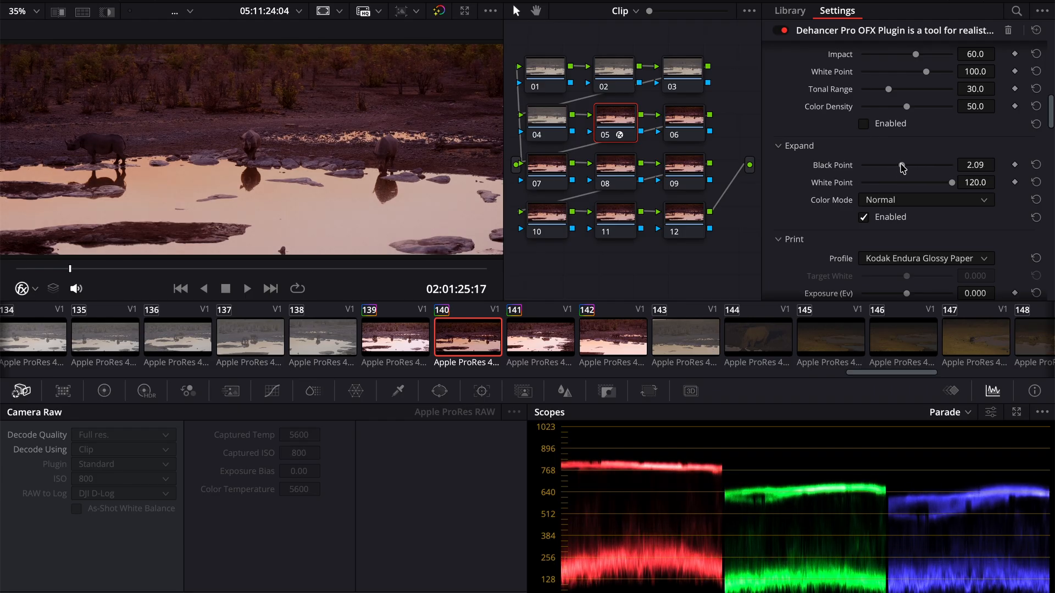
{"action": "left_click_drag", "start_coordinate": [901, 165], "coordinate": [881, 170]}
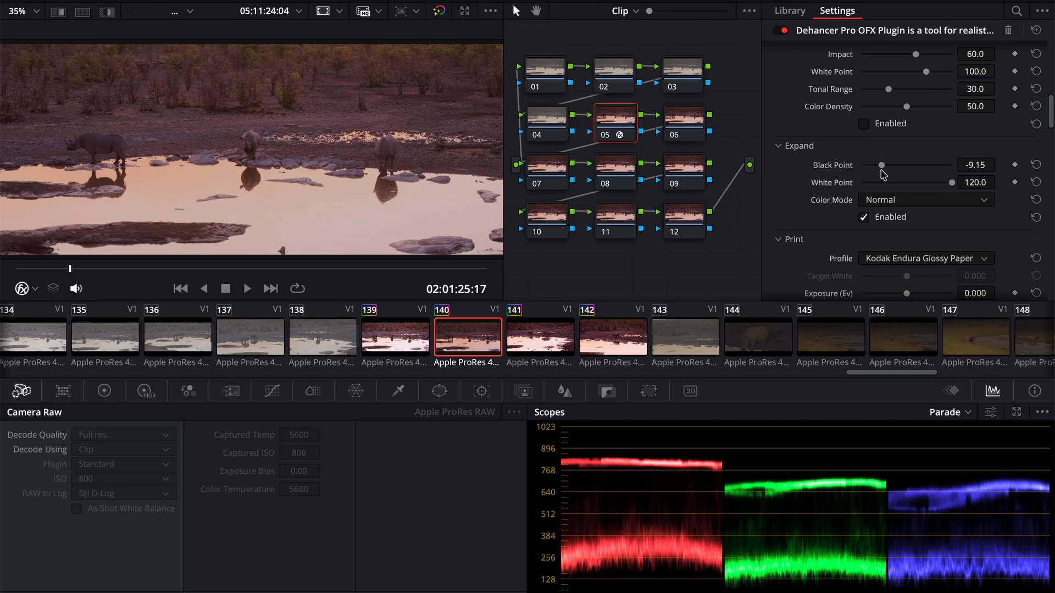
{"action": "scroll", "coordinate": [851, 82], "scroll_direction": "up", "scroll_amount": 6}
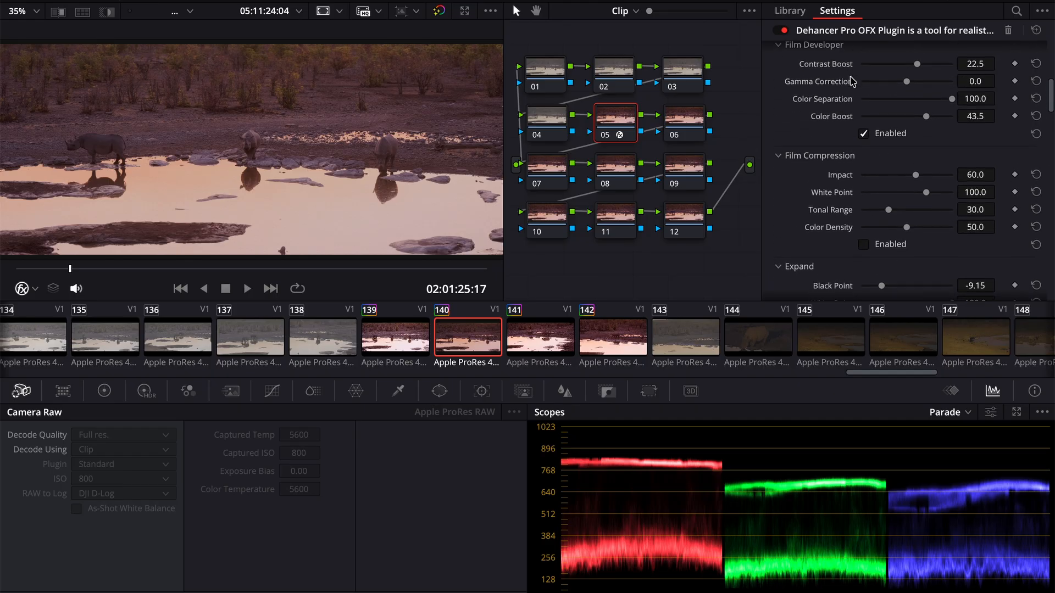
{"action": "scroll", "coordinate": [851, 81], "scroll_direction": "up", "scroll_amount": 5}
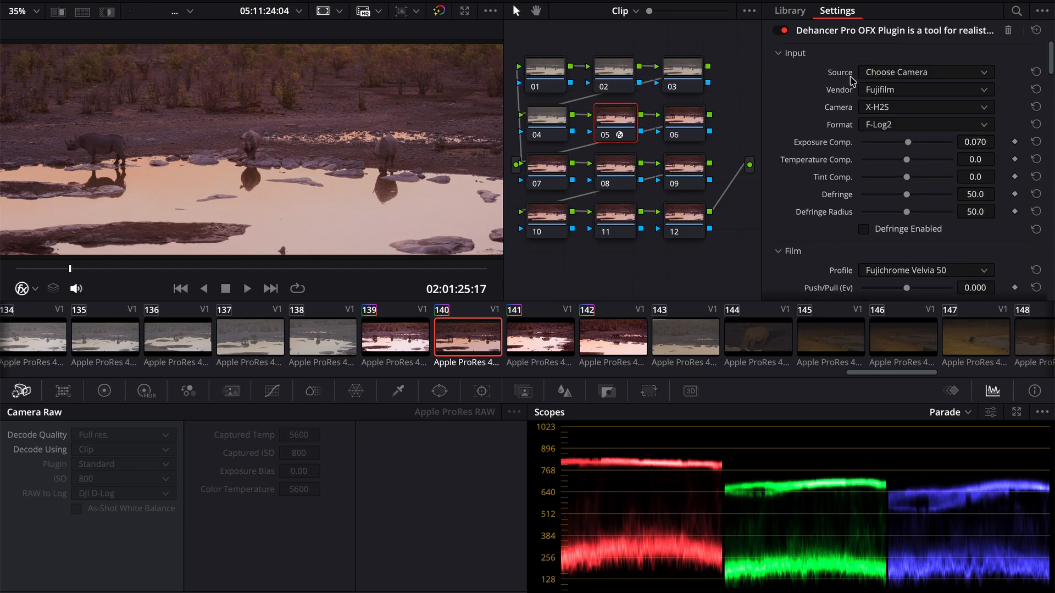
- Set the Dehancer Tint Comp. on rhino clip 140 to -11.6 and play the clip briefly to check it
{"action": "scroll", "coordinate": [850, 81], "scroll_direction": "down", "scroll_amount": 5}
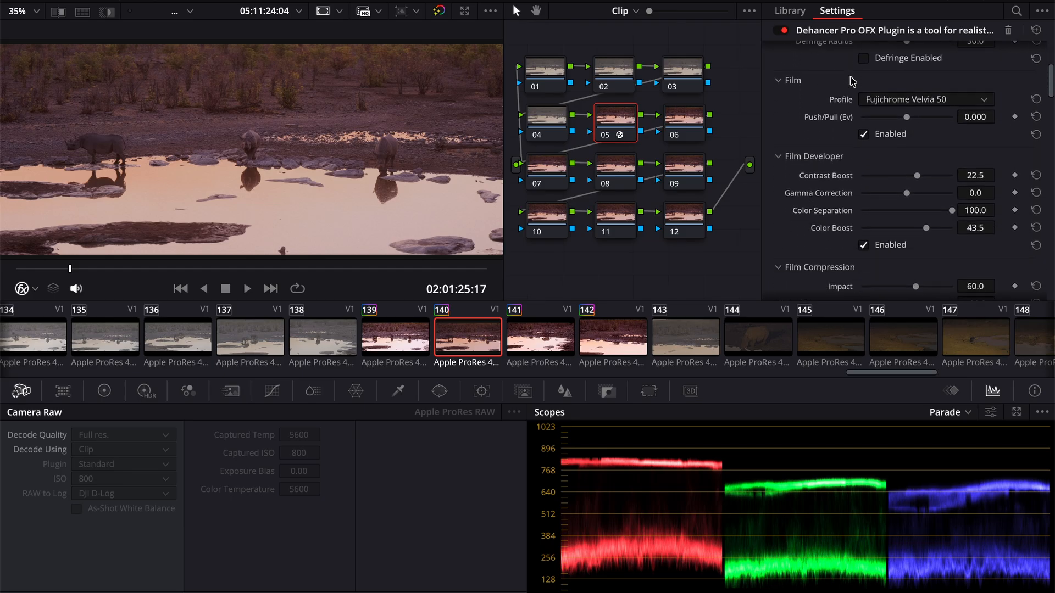
{"action": "scroll", "coordinate": [851, 81], "scroll_direction": "up", "scroll_amount": 5}
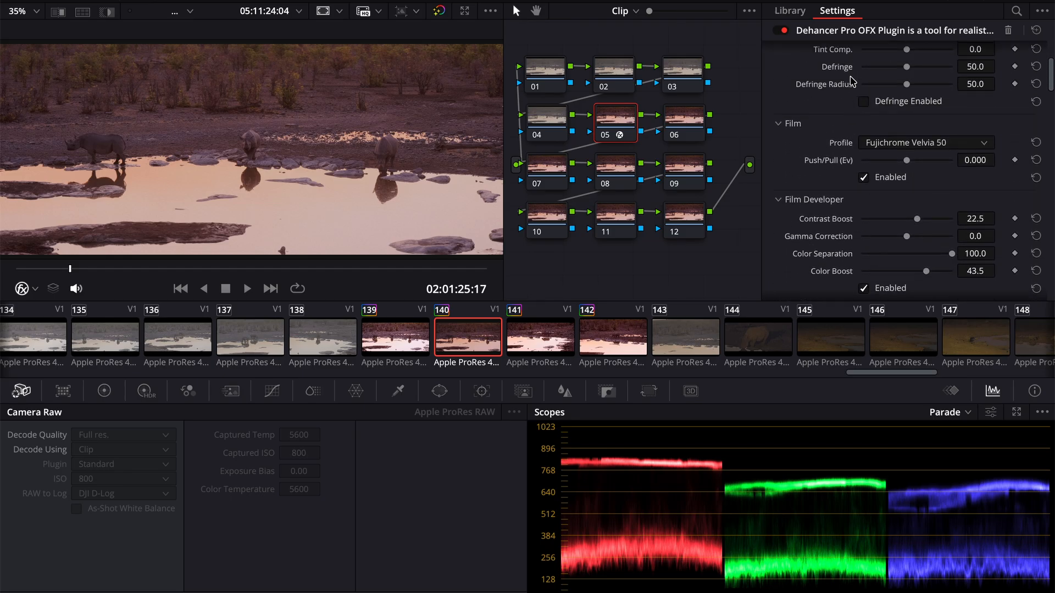
{"action": "left_click_drag", "start_coordinate": [906, 177], "coordinate": [902, 177]}
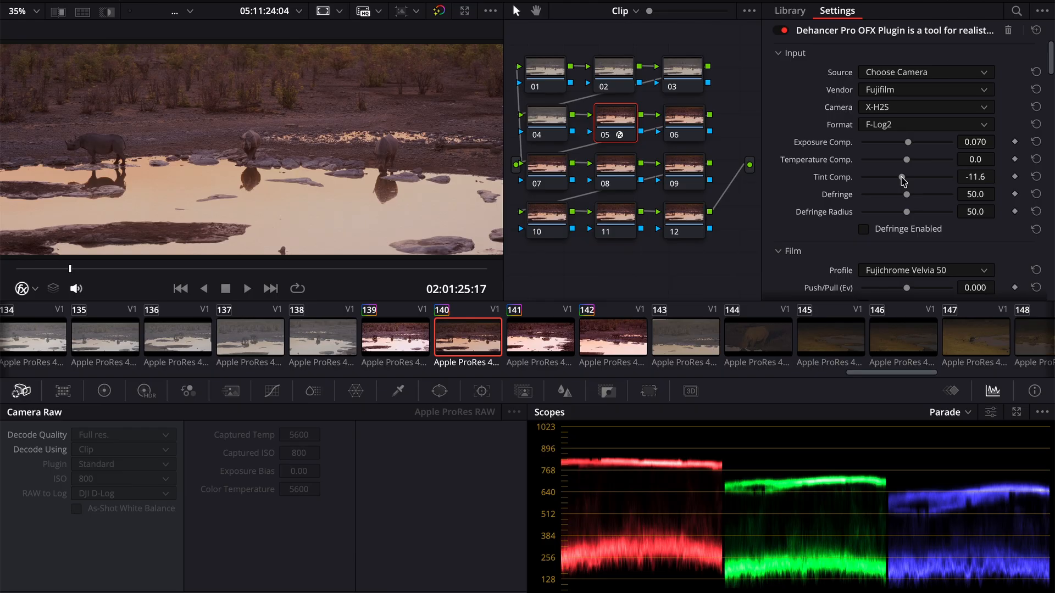
{"action": "key", "text": "space"}
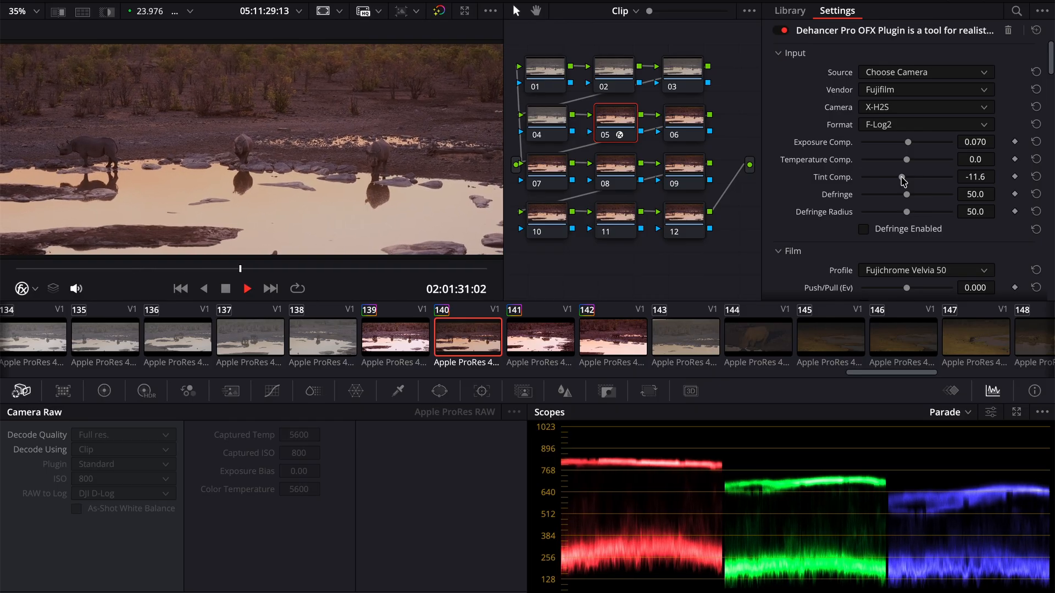
{"action": "key", "text": "space"}
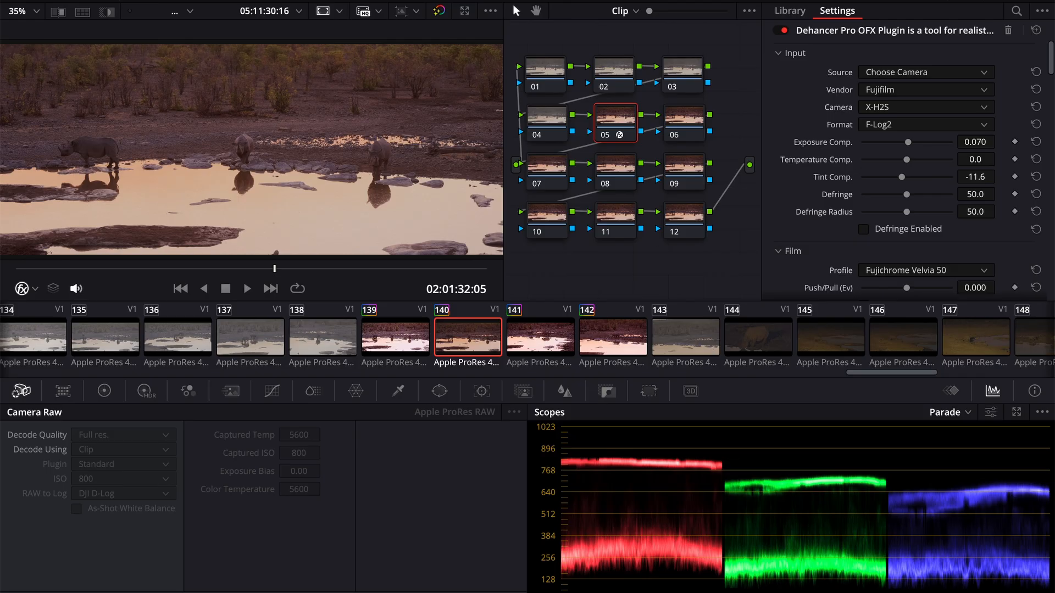
- Open the Summer Roadtrip 2025 timeline from the media pool and bring it up for color grading
{"action": "left_click", "coordinate": [471, 592]}
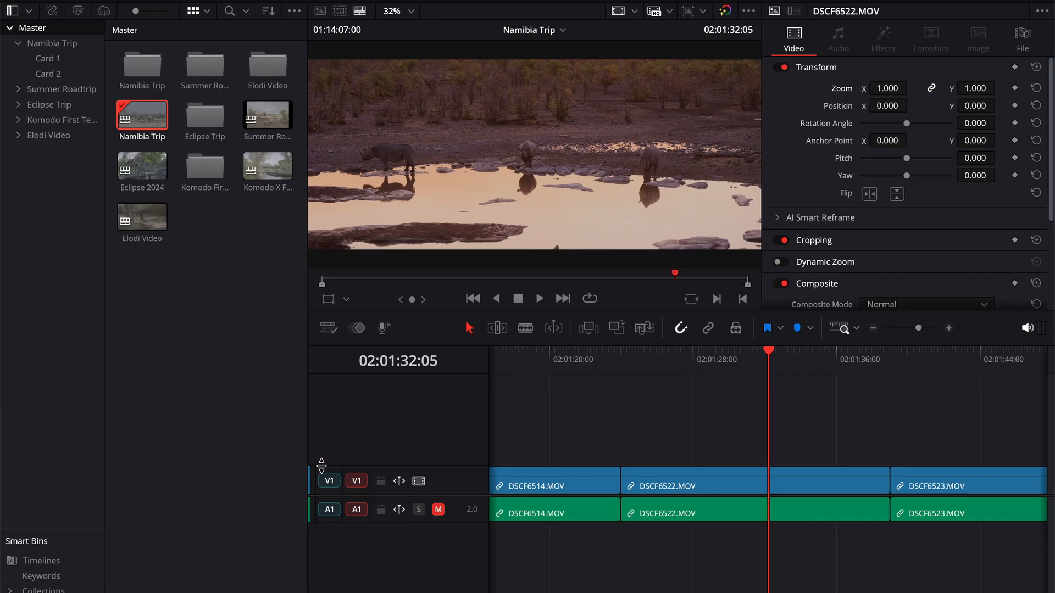
{"action": "left_click", "coordinate": [61, 89]}
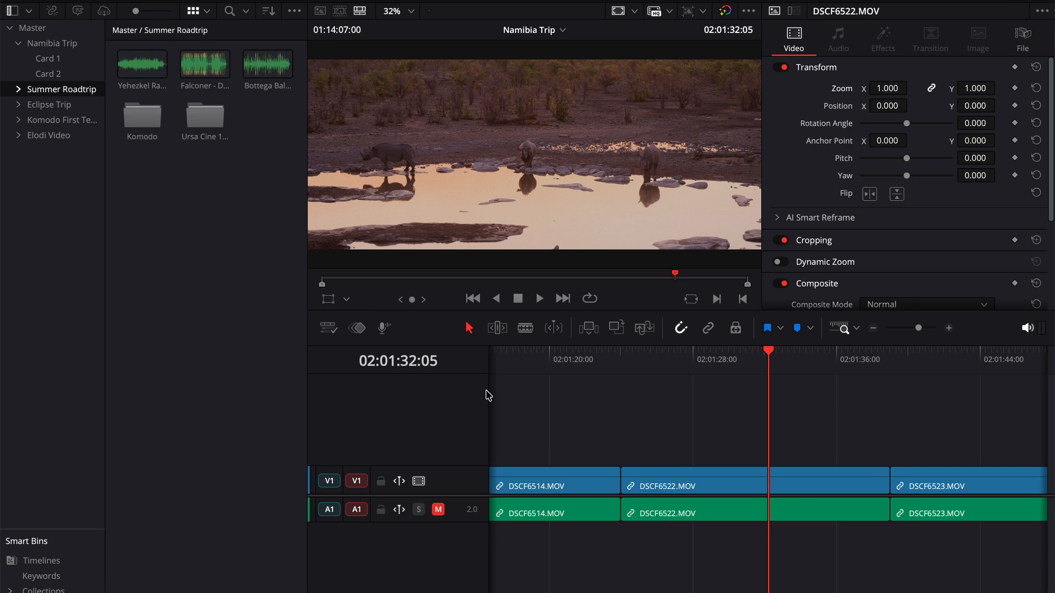
{"action": "left_click", "coordinate": [47, 43]}
{"action": "left_click", "coordinate": [33, 29]}
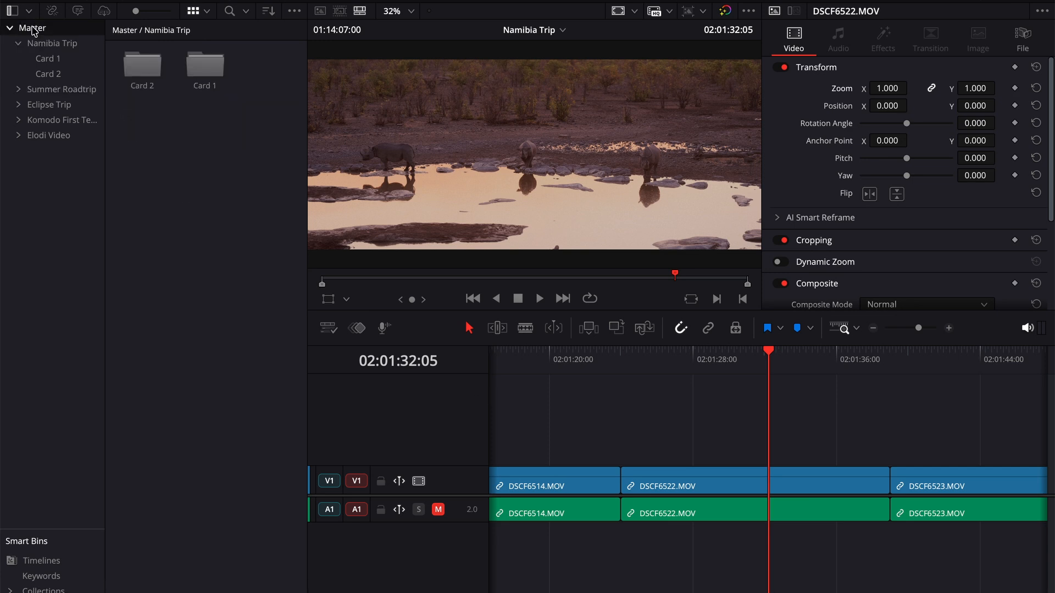
{"action": "left_click", "coordinate": [140, 220]}
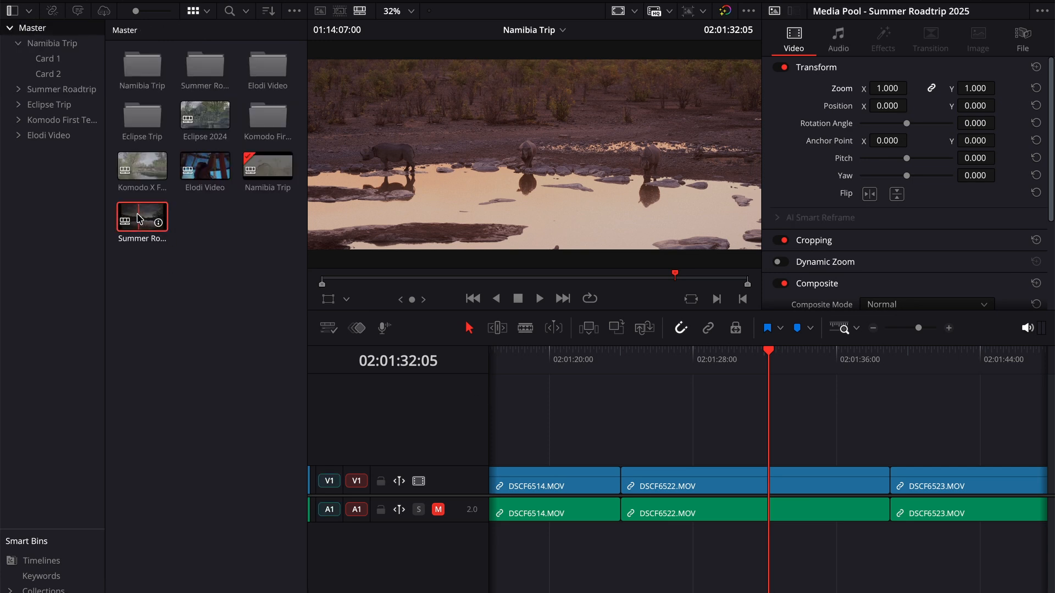
{"action": "double_click", "coordinate": [140, 220]}
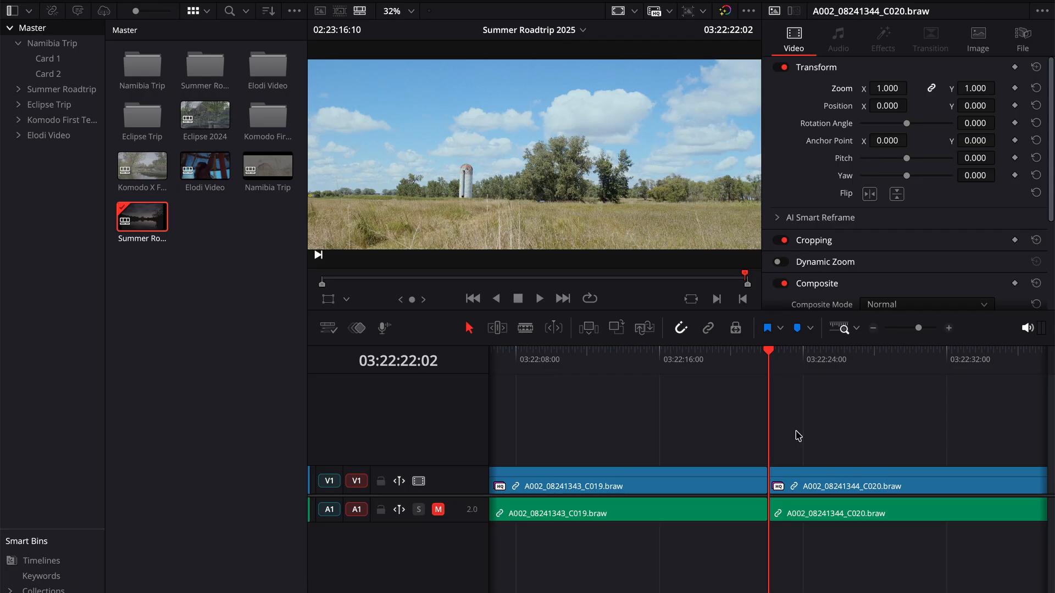
{"action": "left_click", "coordinate": [582, 592]}
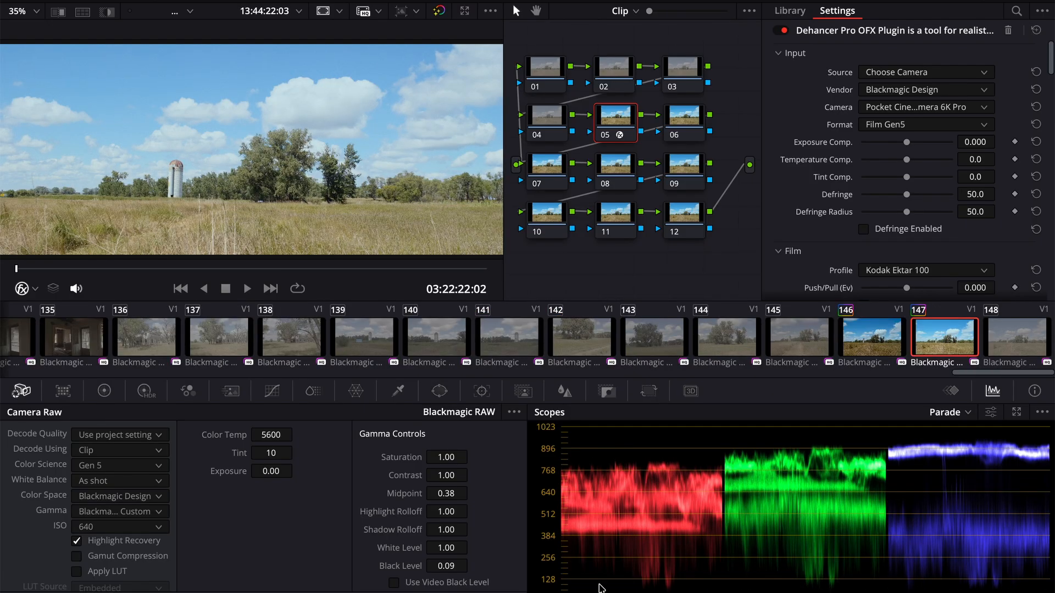
- Paste the copied Dehancer grade onto clip 05 of the forest and distant mountains
{"action": "scroll", "coordinate": [123, 345], "scroll_direction": "left", "scroll_amount": 15}
{"action": "scroll", "coordinate": [123, 345], "scroll_direction": "left", "scroll_amount": 6}
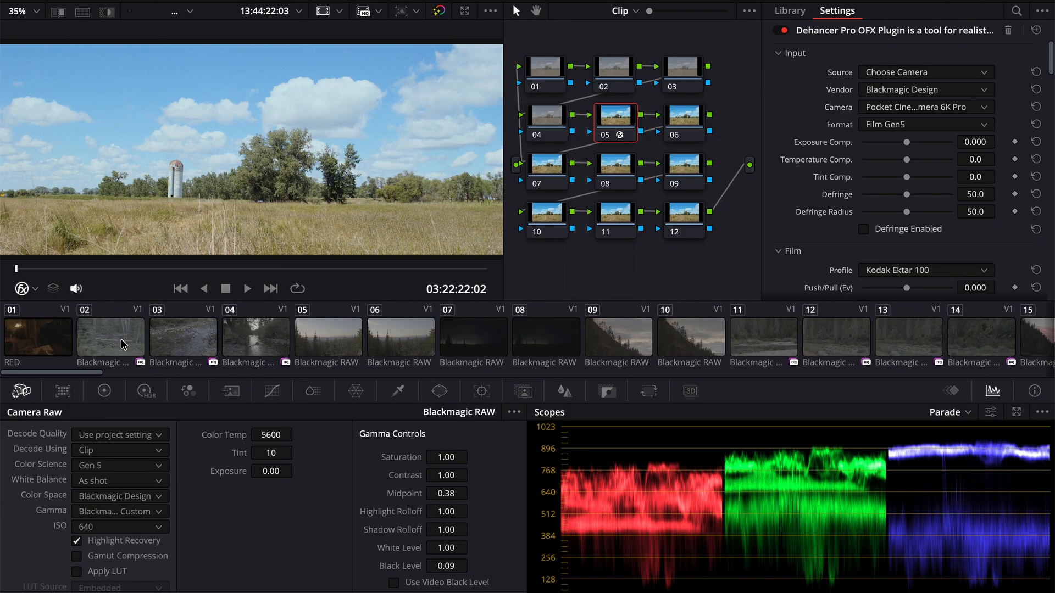
{"action": "left_click", "coordinate": [271, 348]}
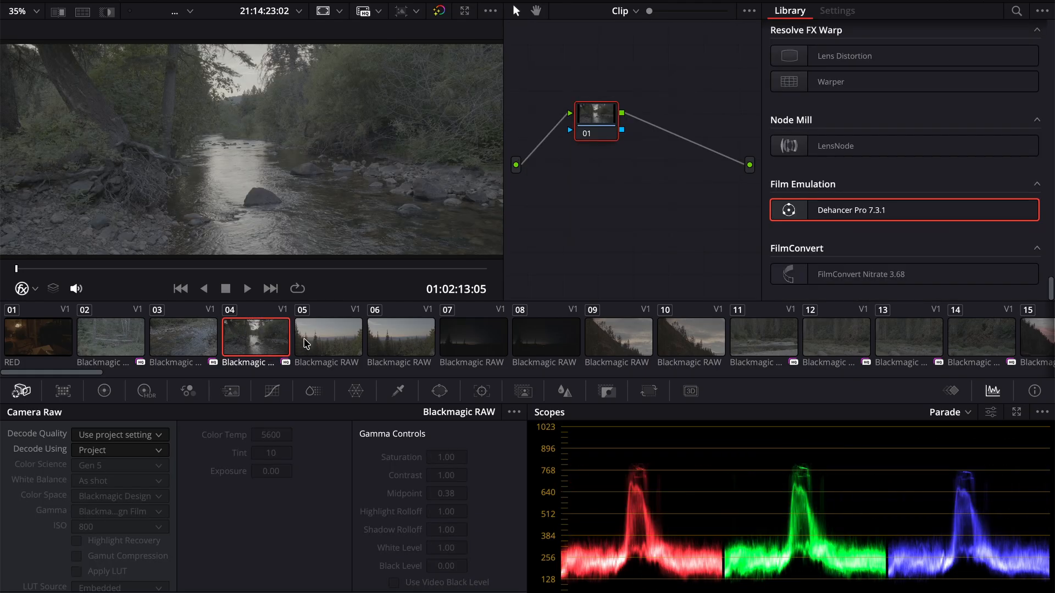
{"action": "left_click", "coordinate": [328, 344]}
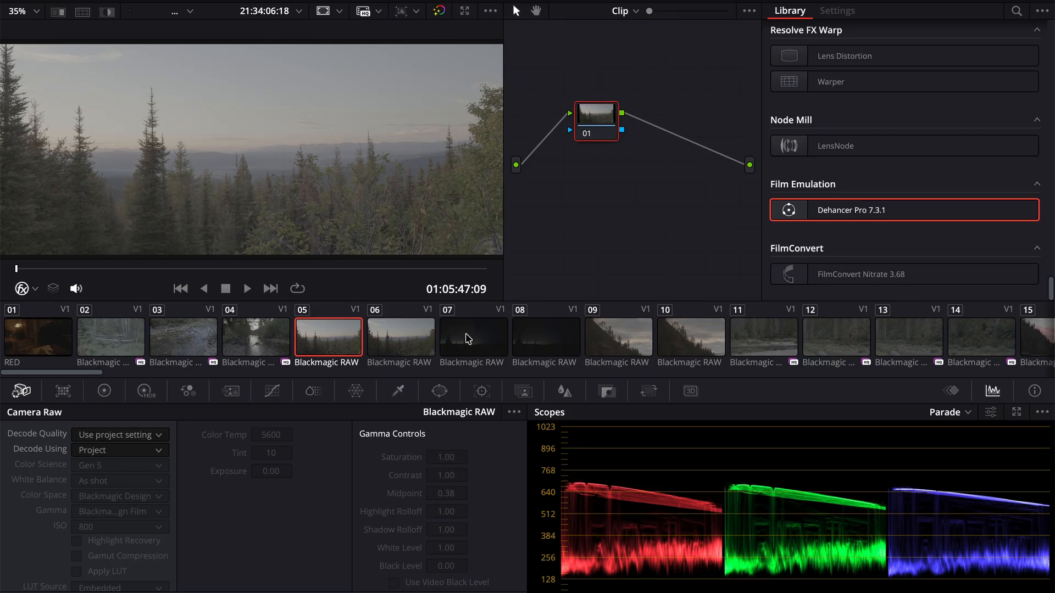
{"action": "key", "text": "ctrl+v"}
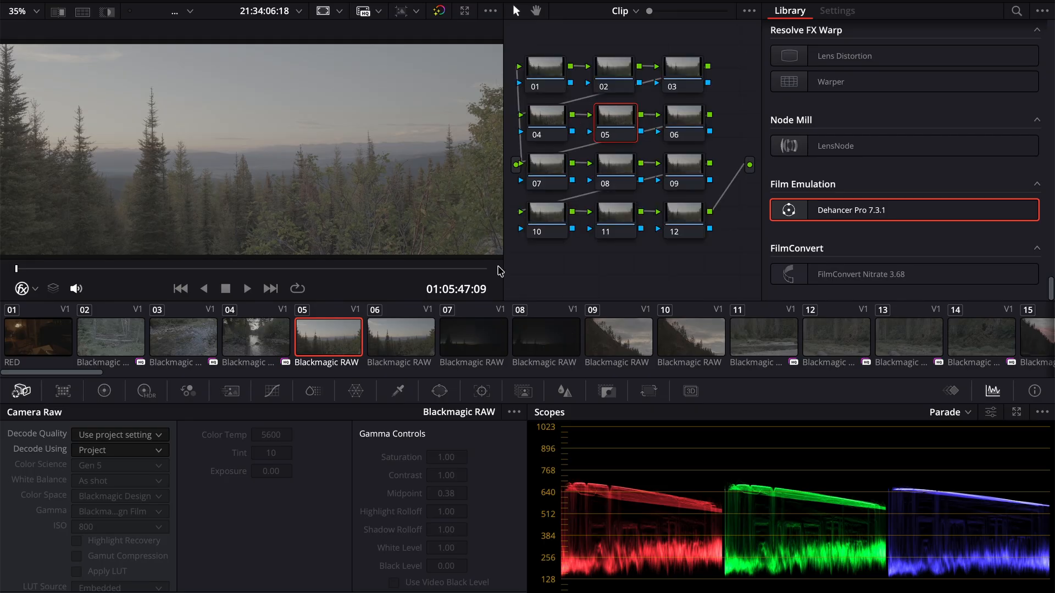
- Set clip 05's Dehancer input to Blackmagic Design, Pocket Cinema Camera 6K Pro, Film Gen5
{"action": "left_click", "coordinate": [911, 89]}
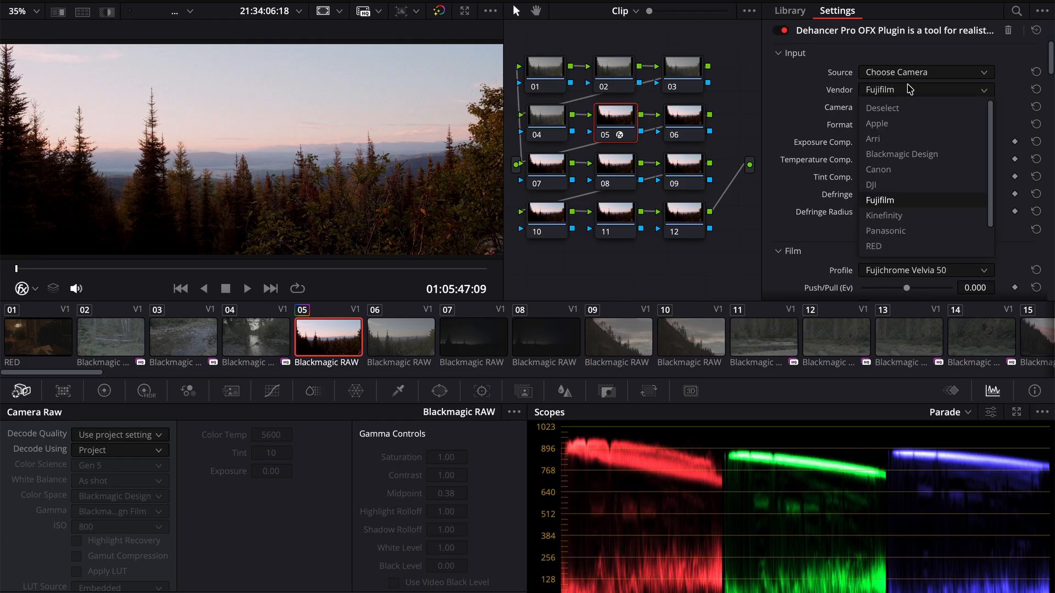
{"action": "scroll", "coordinate": [907, 231], "scroll_direction": "down", "scroll_amount": 1}
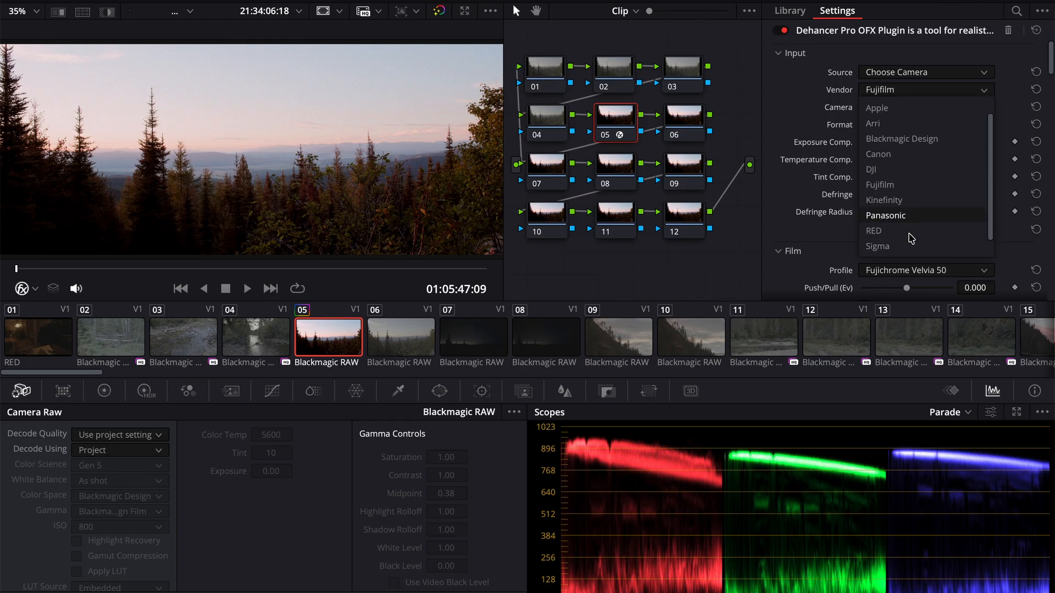
{"action": "left_click", "coordinate": [904, 144]}
{"action": "left_click", "coordinate": [909, 109]}
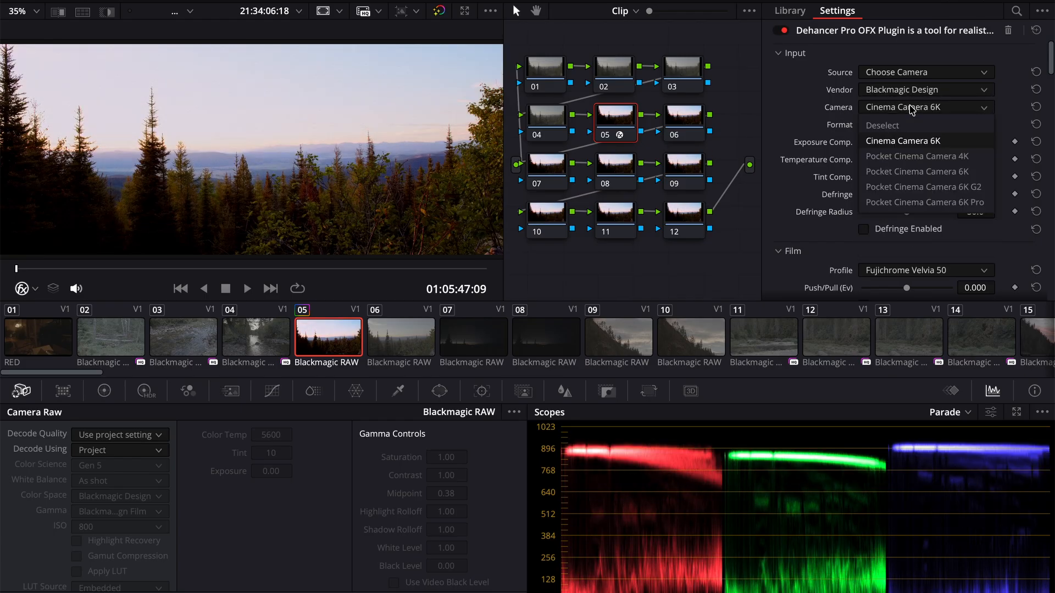
{"action": "left_click", "coordinate": [927, 202]}
{"action": "left_click", "coordinate": [901, 125]}
{"action": "left_click", "coordinate": [893, 132]}
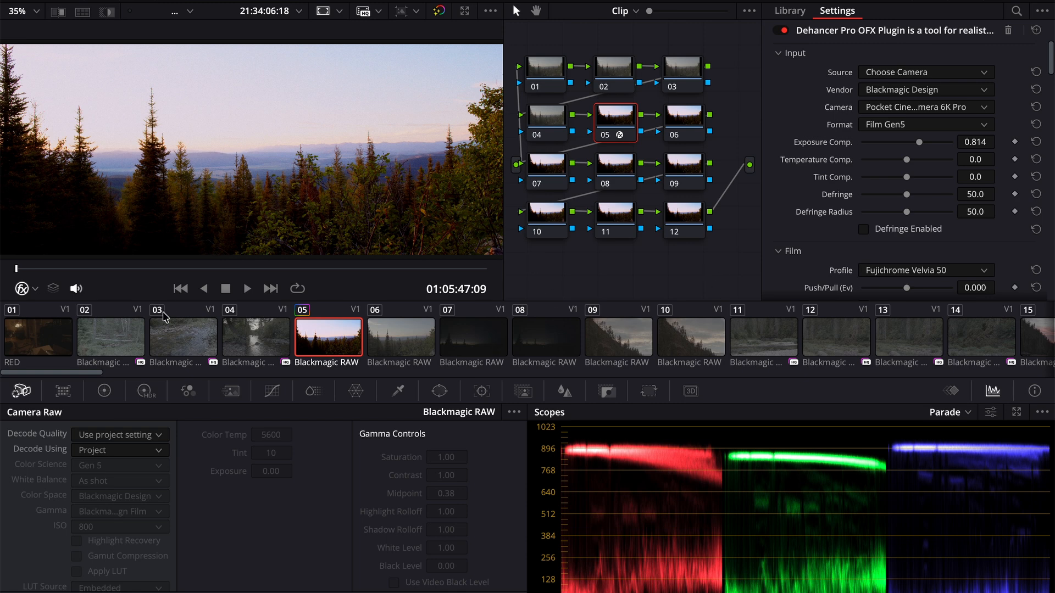
- Switch clip 05's Camera Raw decoding to Clip and enable Highlight Recovery
{"action": "left_click", "coordinate": [113, 453]}
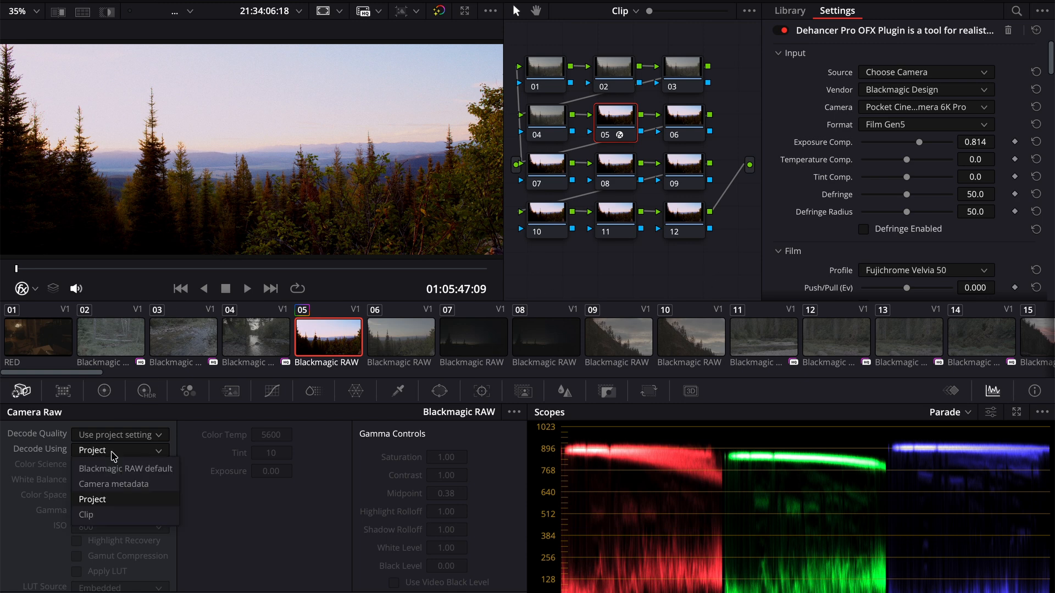
{"action": "left_click", "coordinate": [117, 514]}
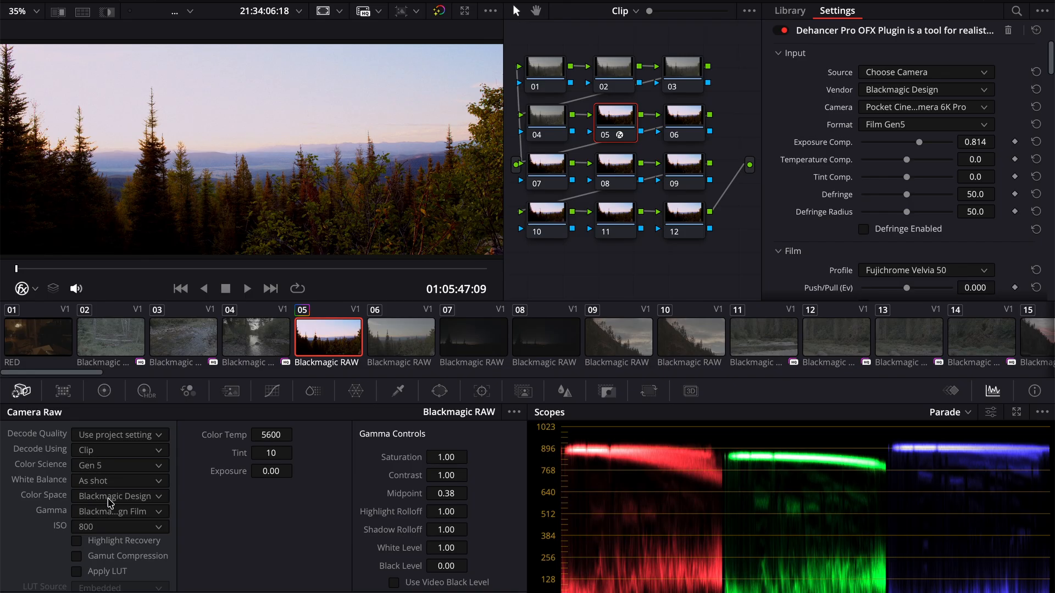
{"action": "left_click", "coordinate": [77, 542]}
{"action": "scroll", "coordinate": [938, 172], "scroll_direction": "down", "scroll_amount": 2}
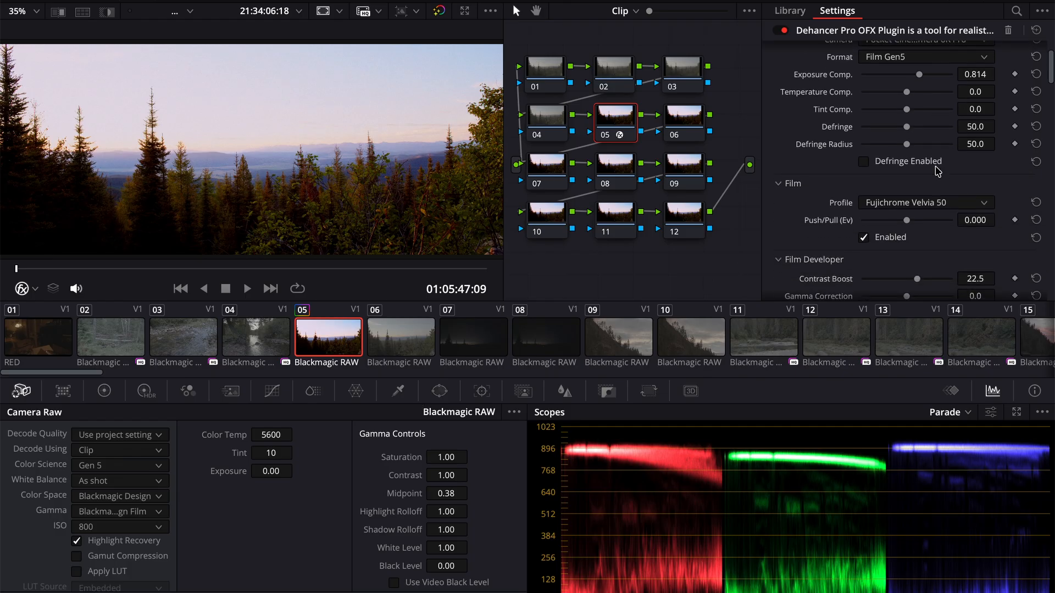
{"action": "left_click", "coordinate": [913, 203]}
{"action": "scroll", "coordinate": [932, 313], "scroll_direction": "down", "scroll_amount": 3}
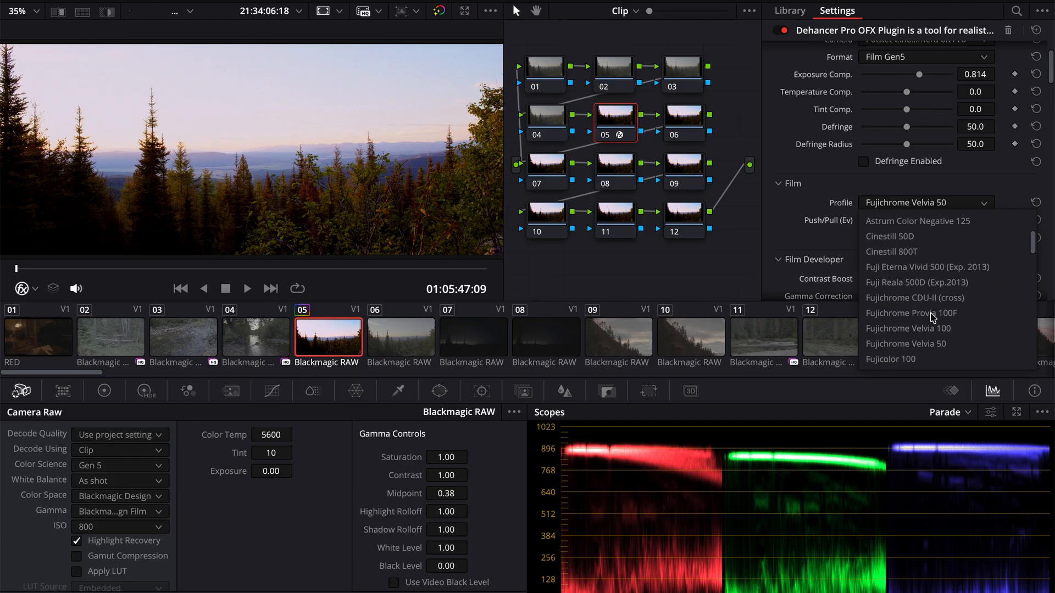
{"action": "left_click", "coordinate": [836, 198]}
- Reset the Film Developer Color Boost and Contrast Boost on clip 05 to their defaults
{"action": "scroll", "coordinate": [849, 241], "scroll_direction": "down", "scroll_amount": 2}
{"action": "scroll", "coordinate": [852, 241], "scroll_direction": "down", "scroll_amount": 2}
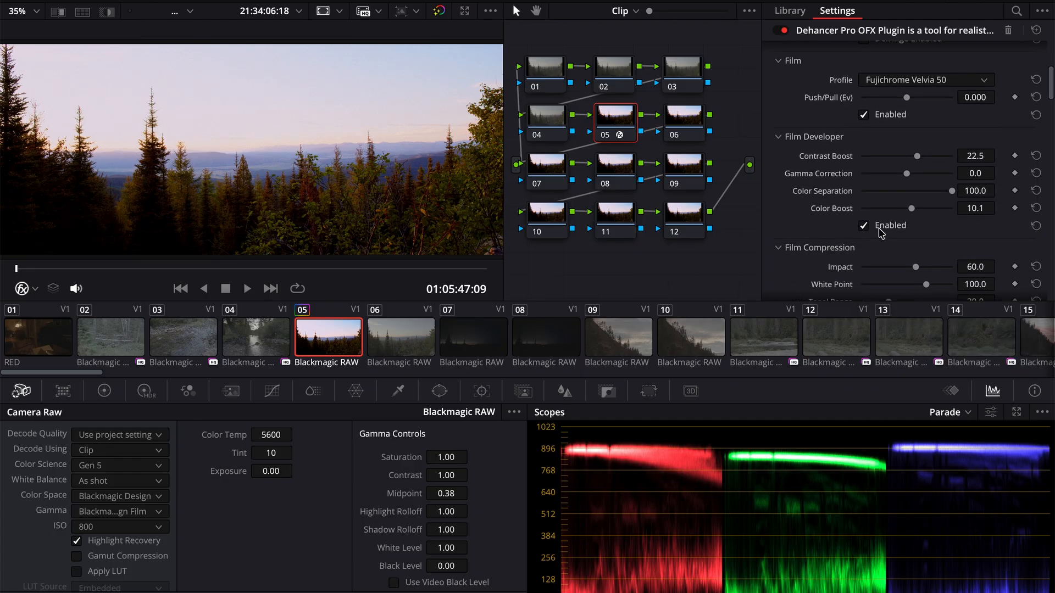
{"action": "left_click", "coordinate": [1036, 209]}
{"action": "left_click", "coordinate": [1036, 157]}
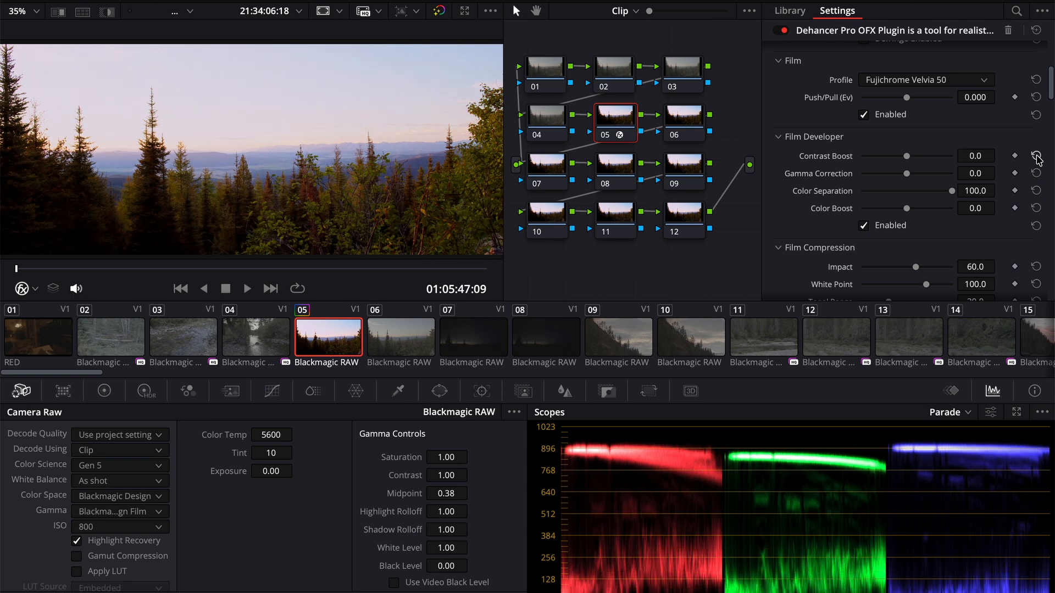
{"action": "scroll", "coordinate": [941, 192], "scroll_direction": "up", "scroll_amount": 3}
{"action": "scroll", "coordinate": [941, 192], "scroll_direction": "up", "scroll_amount": 2}
{"action": "scroll", "coordinate": [940, 192], "scroll_direction": "down", "scroll_amount": 7}
{"action": "scroll", "coordinate": [941, 192], "scroll_direction": "down", "scroll_amount": 4}
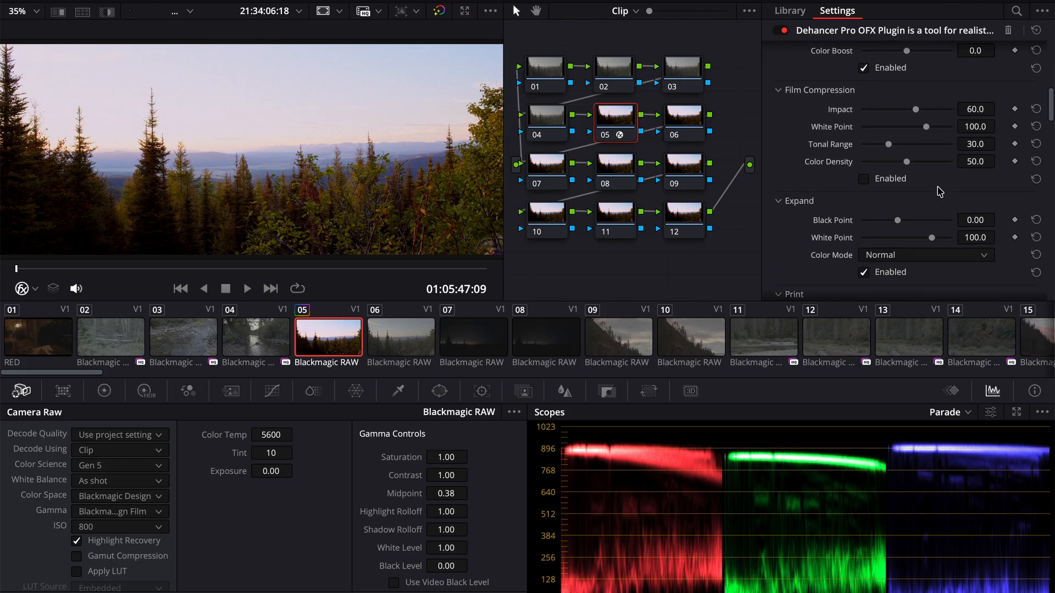
{"action": "scroll", "coordinate": [940, 176], "scroll_direction": "down", "scroll_amount": 1}
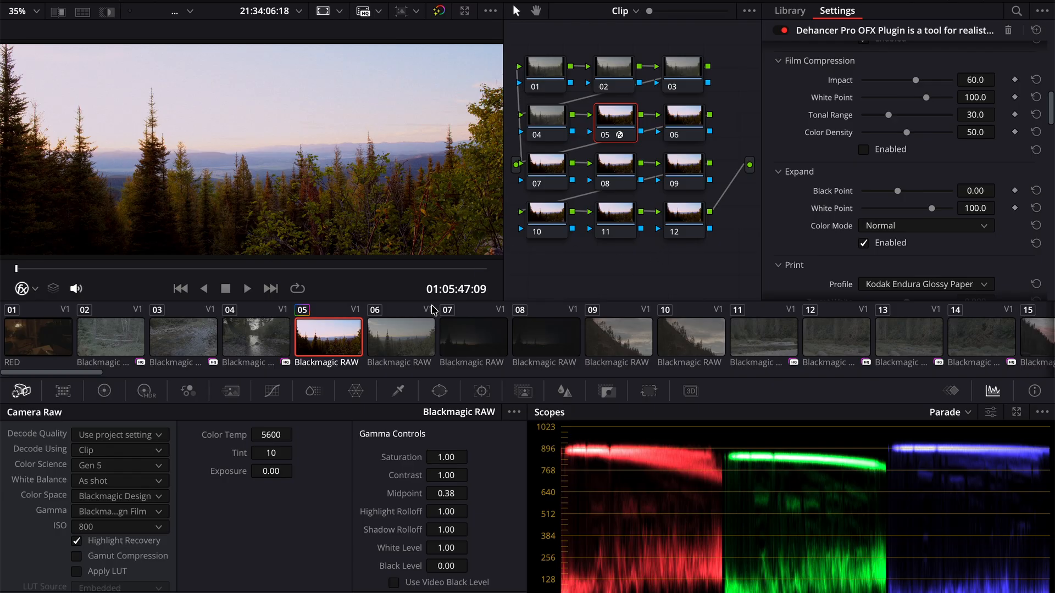
- Apply clip 05's Dehancer grade to dark dusk clip 07, adapting it with ISO 3200 and Exposure Comp. 3.000
{"action": "left_click", "coordinate": [474, 354]}
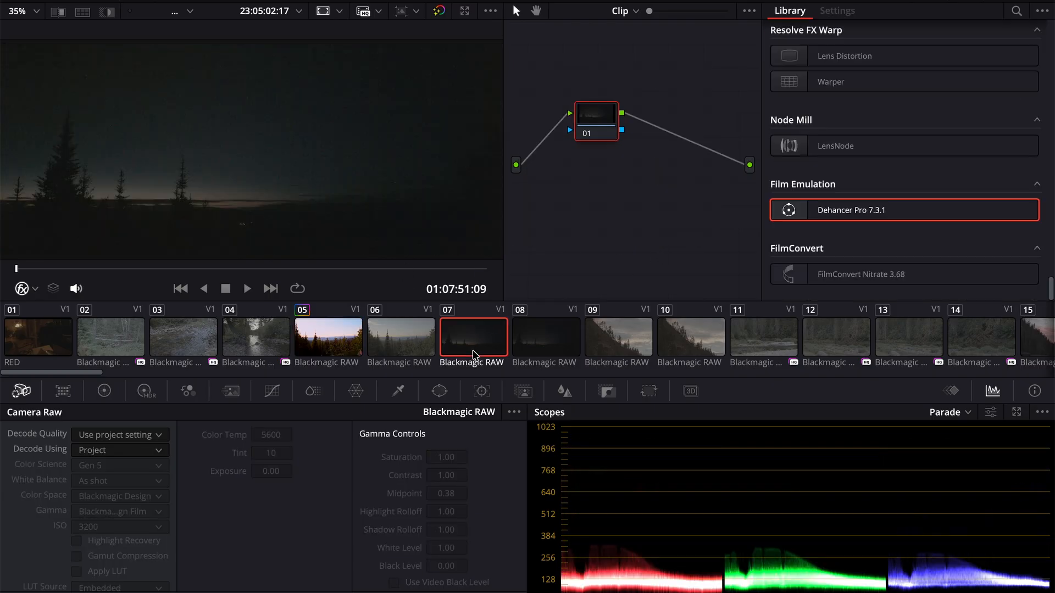
{"action": "key", "text": "super+v"}
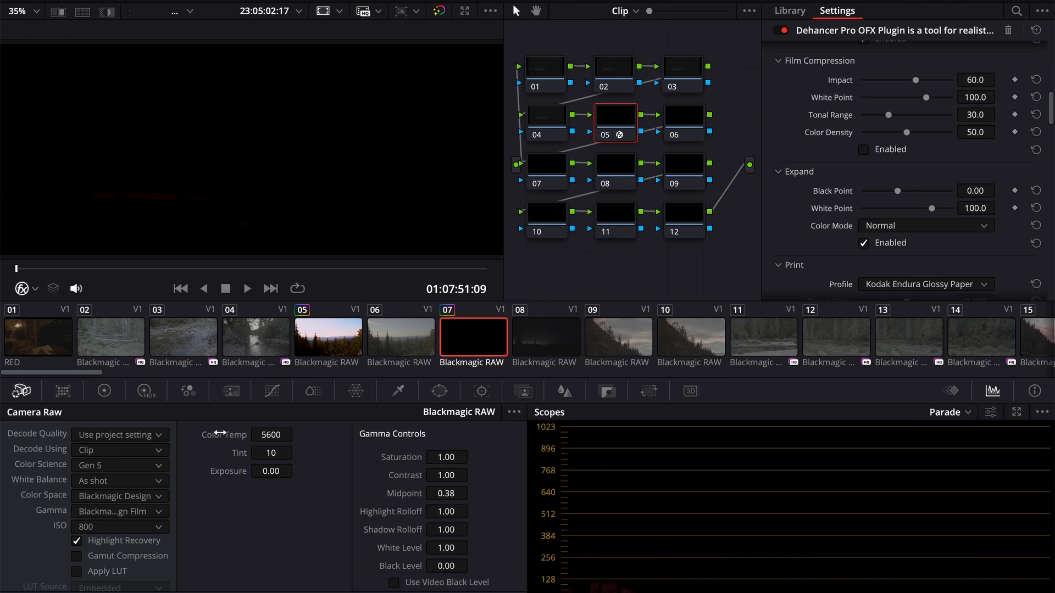
{"action": "left_click", "coordinate": [120, 527]}
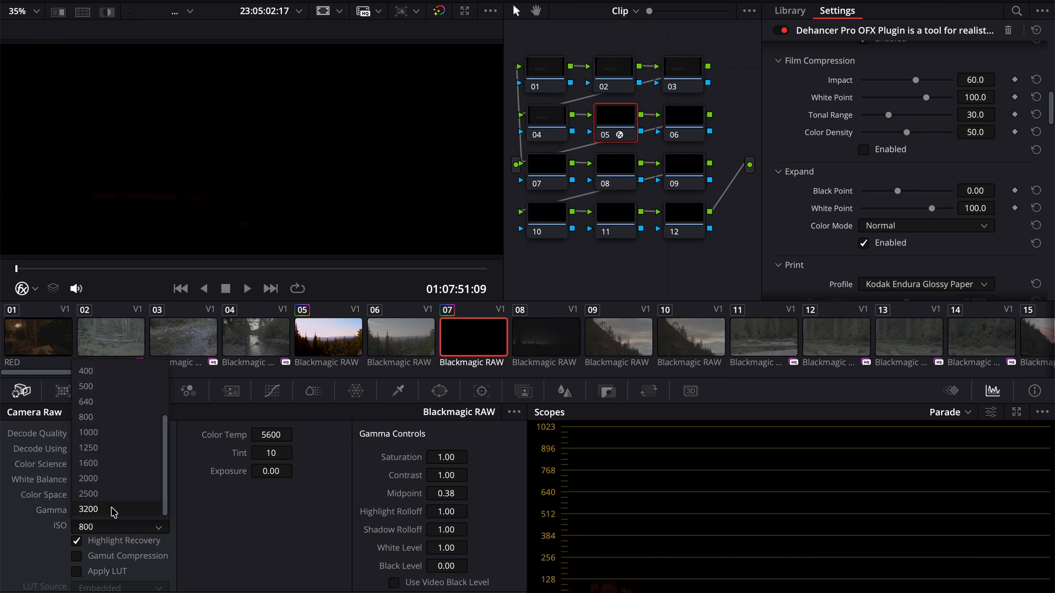
{"action": "left_click", "coordinate": [114, 509]}
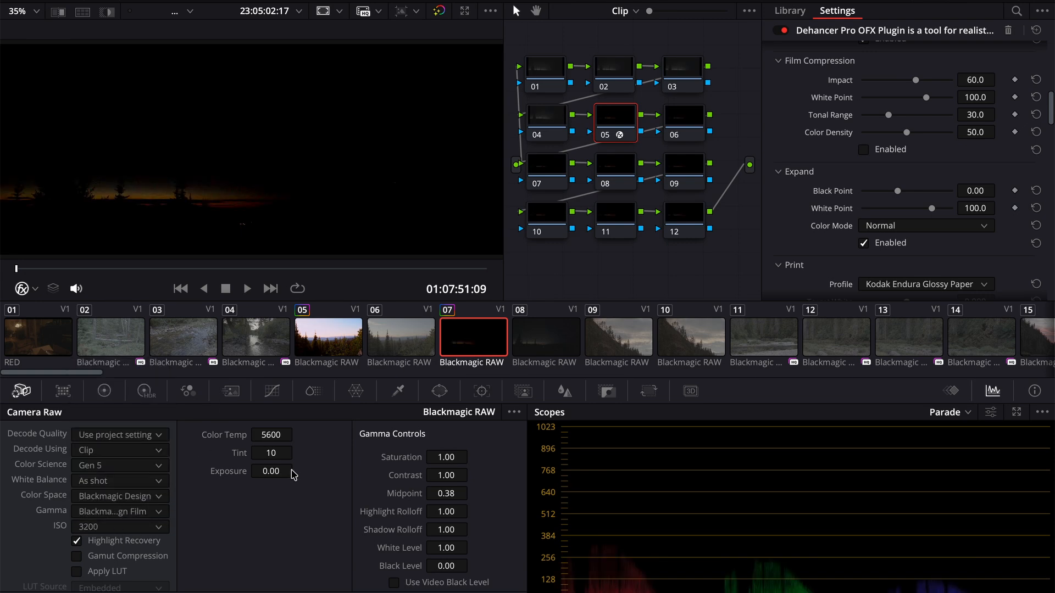
{"action": "scroll", "coordinate": [906, 87], "scroll_direction": "up", "scroll_amount": 6}
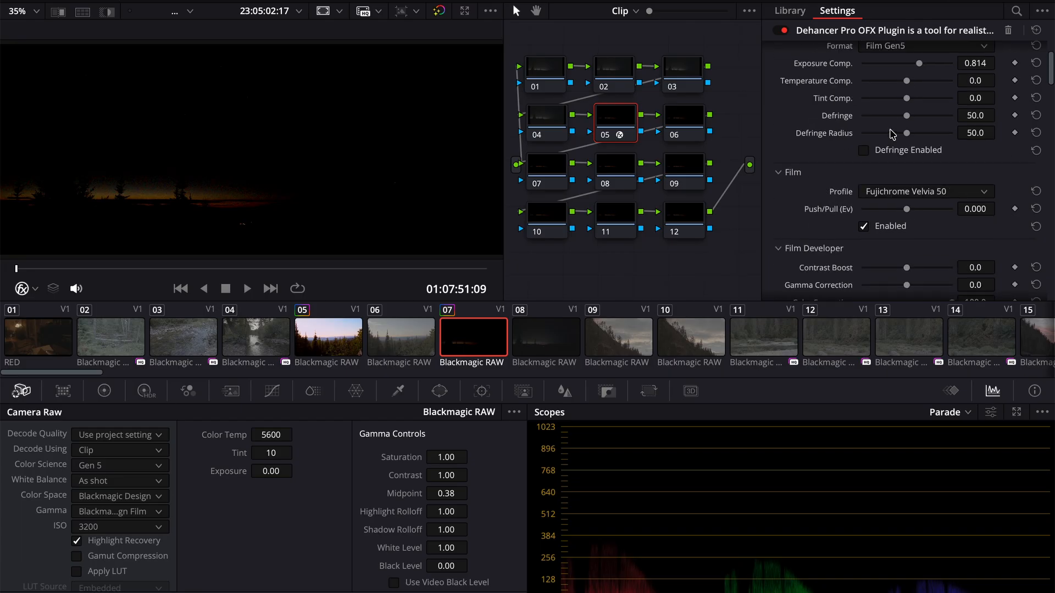
{"action": "left_click_drag", "start_coordinate": [920, 144], "coordinate": [978, 139]}
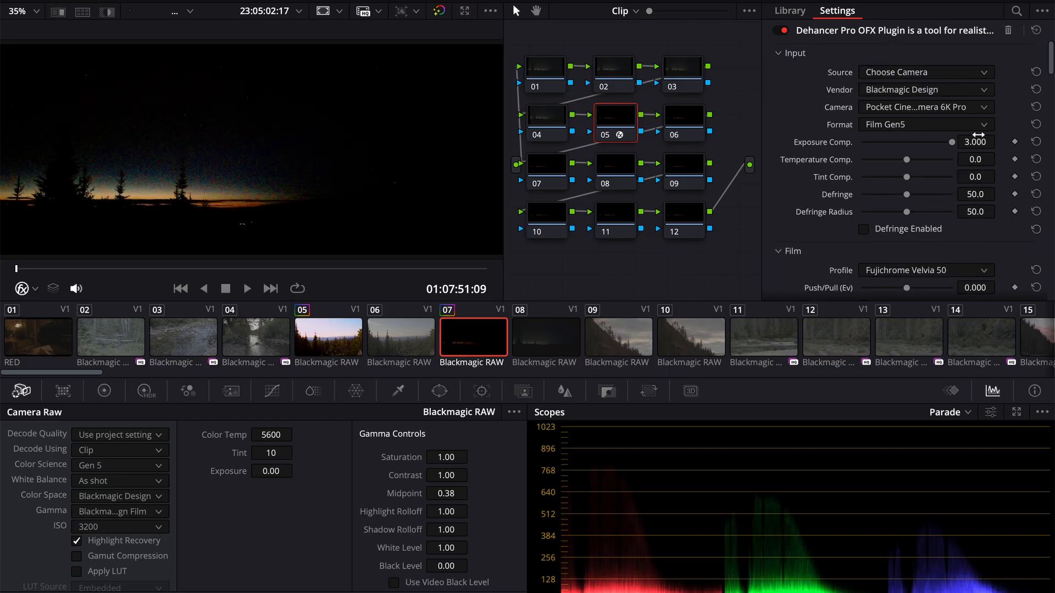
- Try clip 05's Dehancer grade on clip 09 of the wooded hillside, and undo it
{"action": "left_click", "coordinate": [613, 344]}
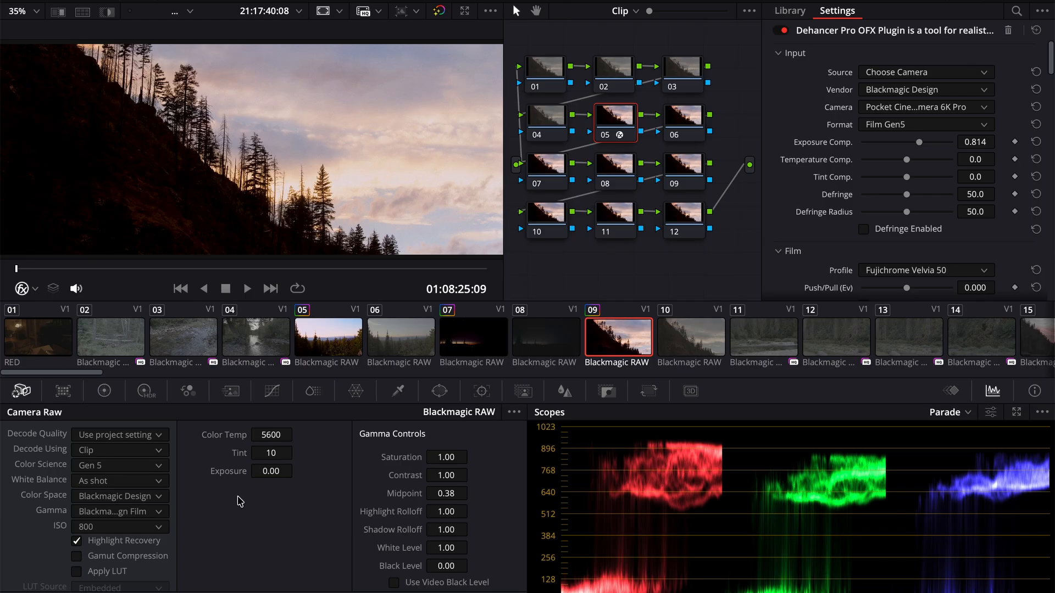
{"action": "key", "text": "ctrl+z"}
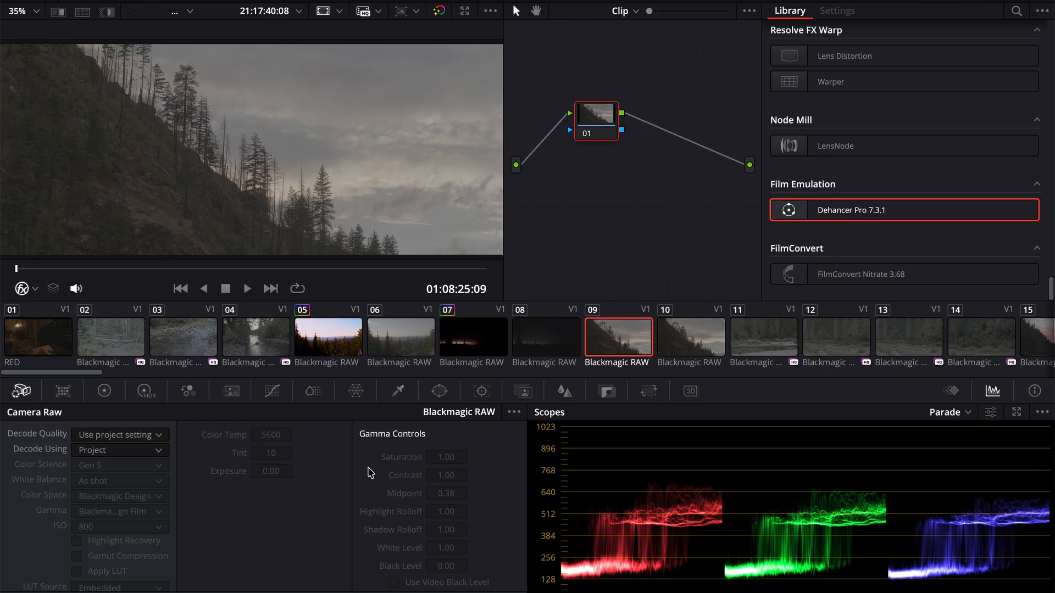
- Redo applying clip 05's Dehancer grade to hillside clip 09 and review its Dehancer settings
{"action": "key", "text": "ctrl+shift+z"}
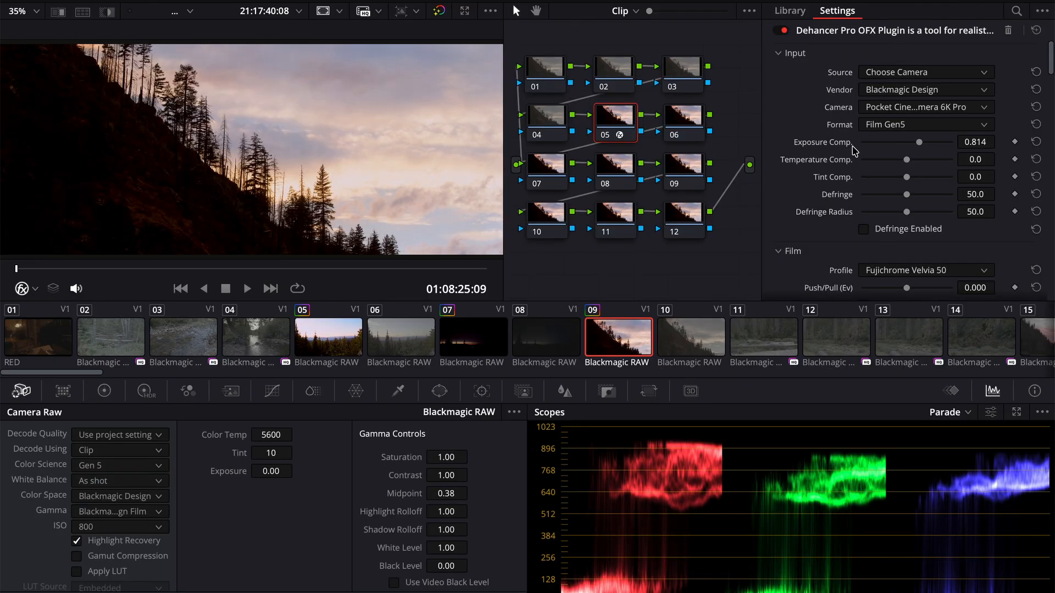
{"action": "scroll", "coordinate": [891, 151], "scroll_direction": "down", "scroll_amount": 1}
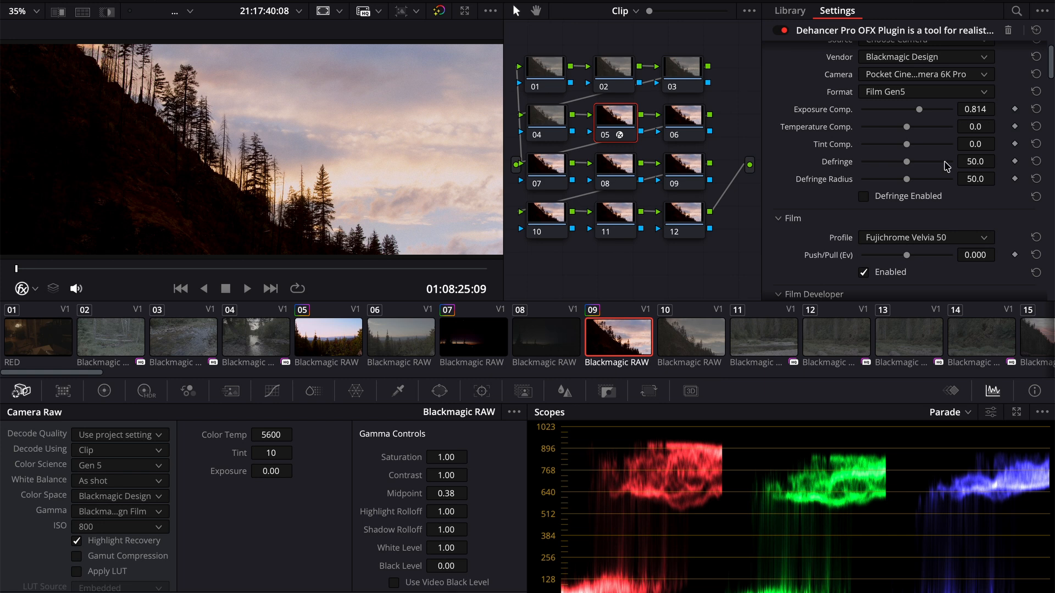
{"action": "scroll", "coordinate": [852, 198], "scroll_direction": "down", "scroll_amount": 4}
{"action": "scroll", "coordinate": [852, 199], "scroll_direction": "down", "scroll_amount": 5}
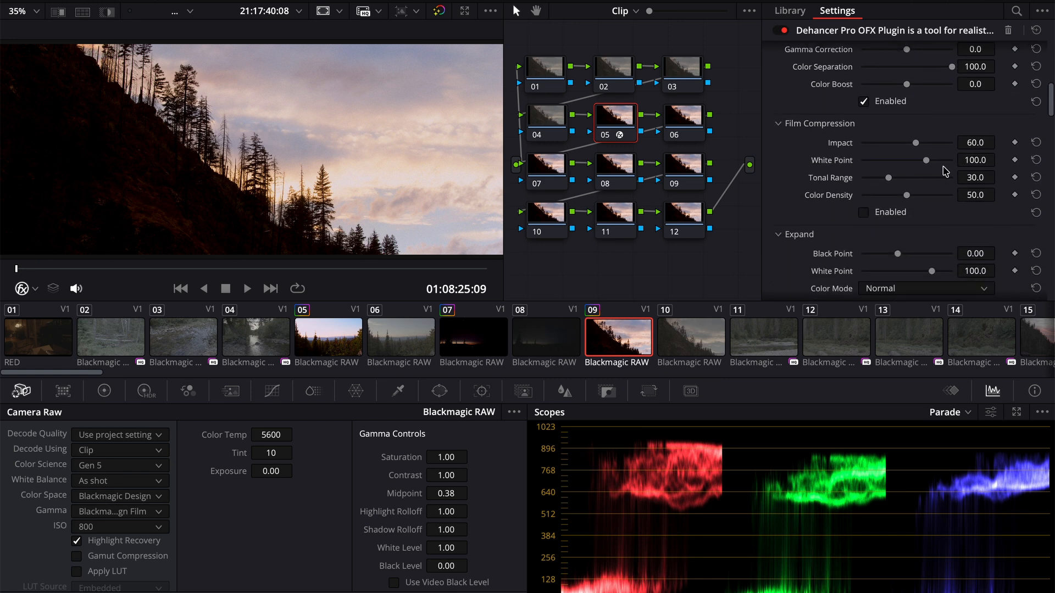
{"action": "scroll", "coordinate": [967, 240], "scroll_direction": "down", "scroll_amount": 4}
{"action": "scroll", "coordinate": [969, 243], "scroll_direction": "down", "scroll_amount": 9}
{"action": "scroll", "coordinate": [968, 244], "scroll_direction": "down", "scroll_amount": 8}
{"action": "scroll", "coordinate": [968, 244], "scroll_direction": "up", "scroll_amount": 20}
{"action": "scroll", "coordinate": [968, 244], "scroll_direction": "down", "scroll_amount": 5}
- Set clip 09's Dehancer film profile to Kodak Portra 160VC
{"action": "left_click", "coordinate": [911, 135]}
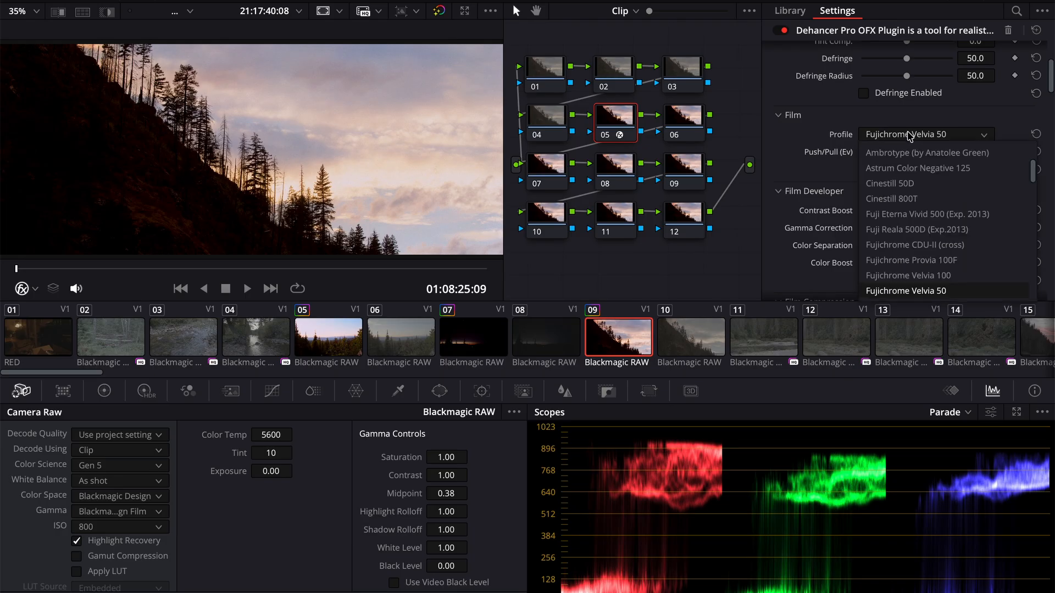
{"action": "scroll", "coordinate": [935, 241], "scroll_direction": "down", "scroll_amount": 5}
{"action": "scroll", "coordinate": [936, 242], "scroll_direction": "down", "scroll_amount": 6}
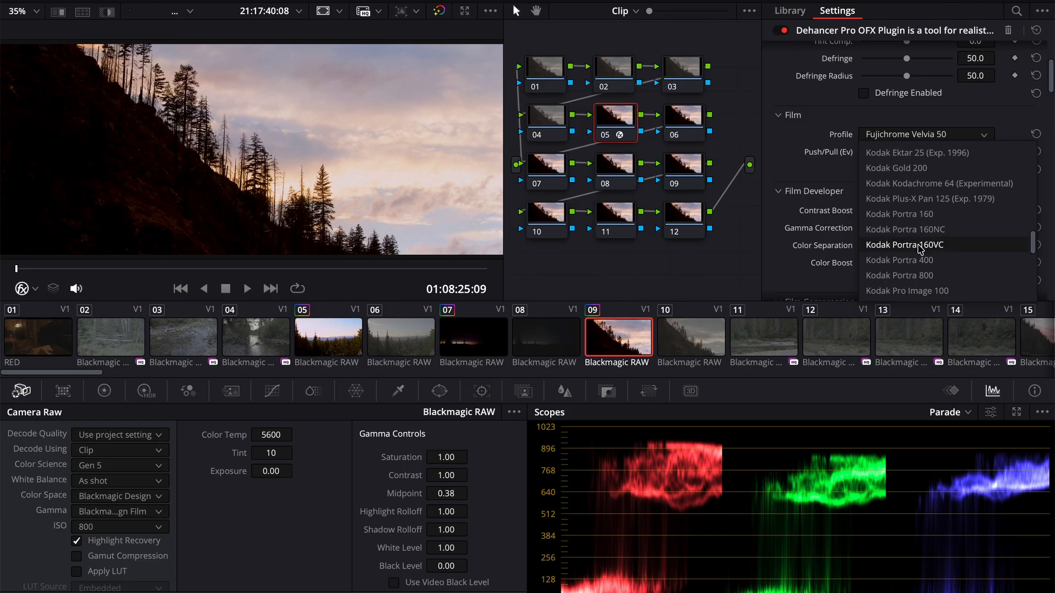
{"action": "left_click", "coordinate": [920, 245]}
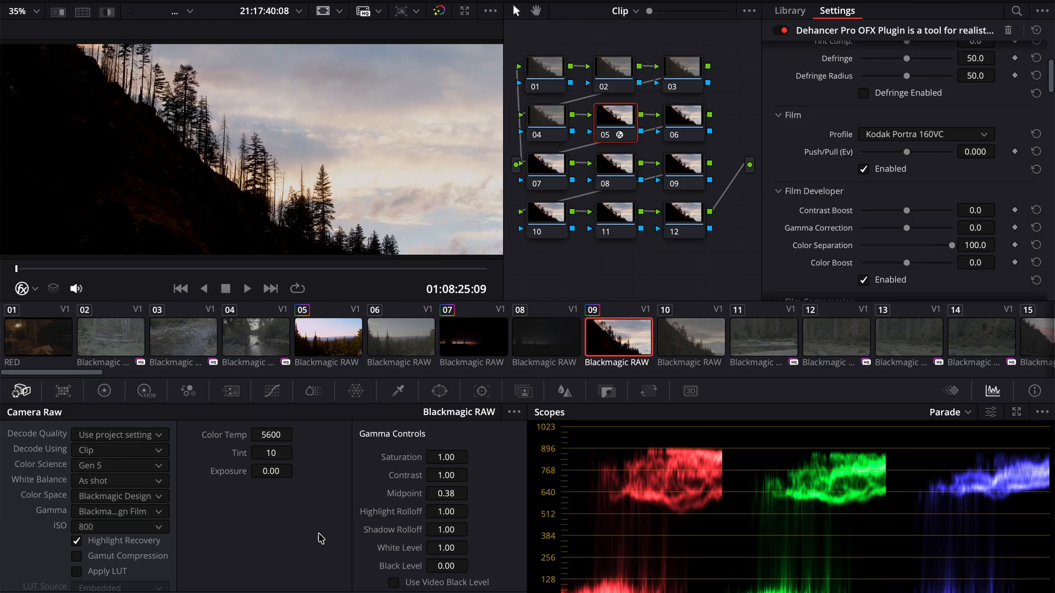
- Set clip 09's Camera Raw Black Level to 0.08 to lift the shadows on the hillside
{"action": "mouse_move", "coordinate": [444, 567]}
{"action": "left_mouse_down"}
{"action": "mouse_move", "coordinate": [480, 567]}
{"action": "mouse_move", "coordinate": [444, 566]}
{"action": "left_mouse_up"}
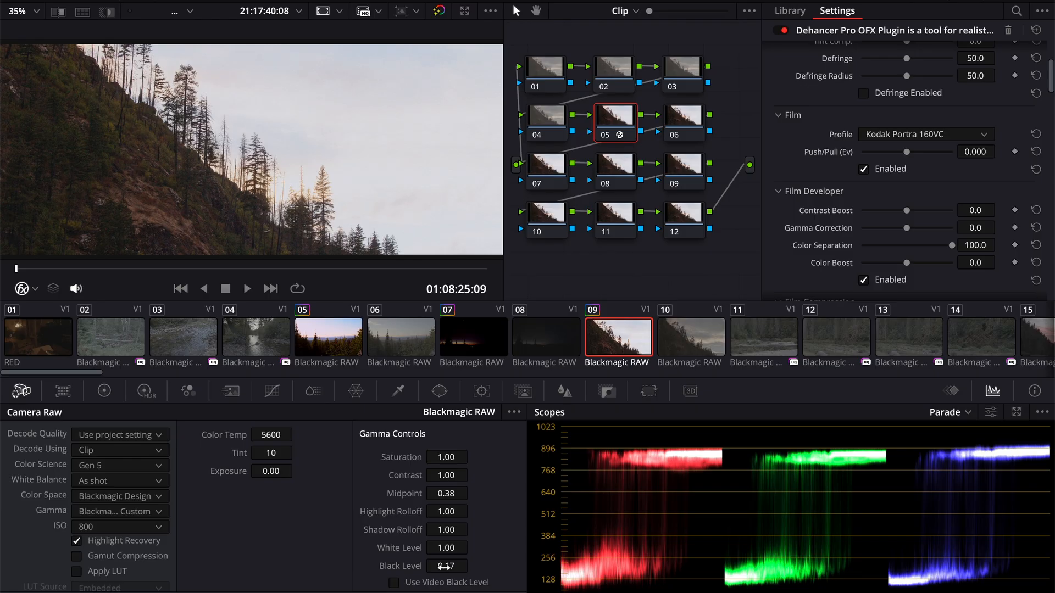
{"action": "mouse_move", "coordinate": [444, 566]}
{"action": "left_mouse_down"}
{"action": "mouse_move", "coordinate": [472, 566]}
{"action": "mouse_move", "coordinate": [444, 567]}
{"action": "left_mouse_up"}
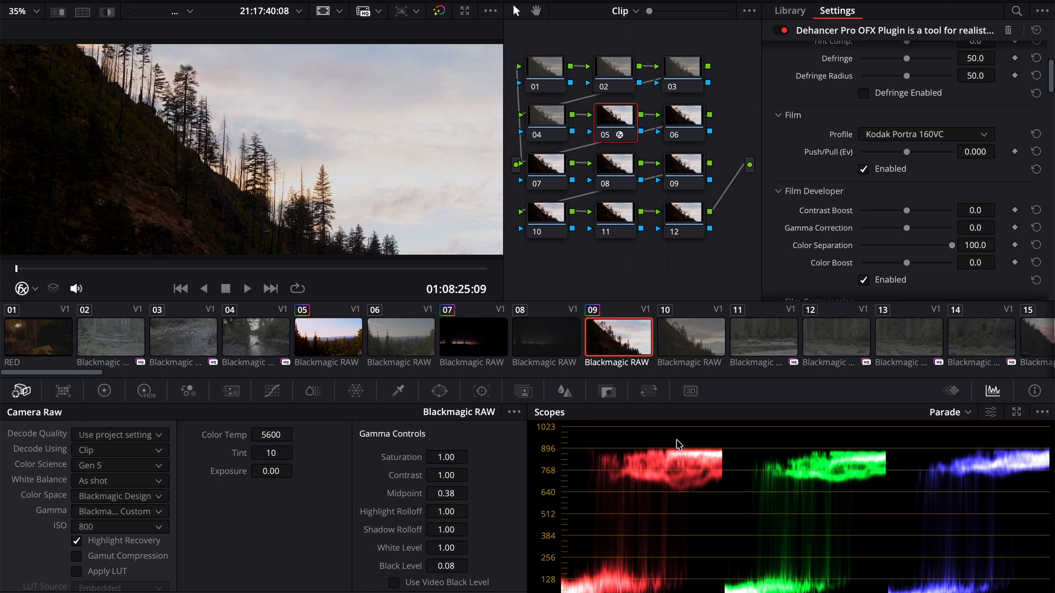
- Apply clip 05's Dehancer grade to river clip 11 and pink sunset clip 15, and play back part of clip 15
{"action": "left_click", "coordinate": [761, 349]}
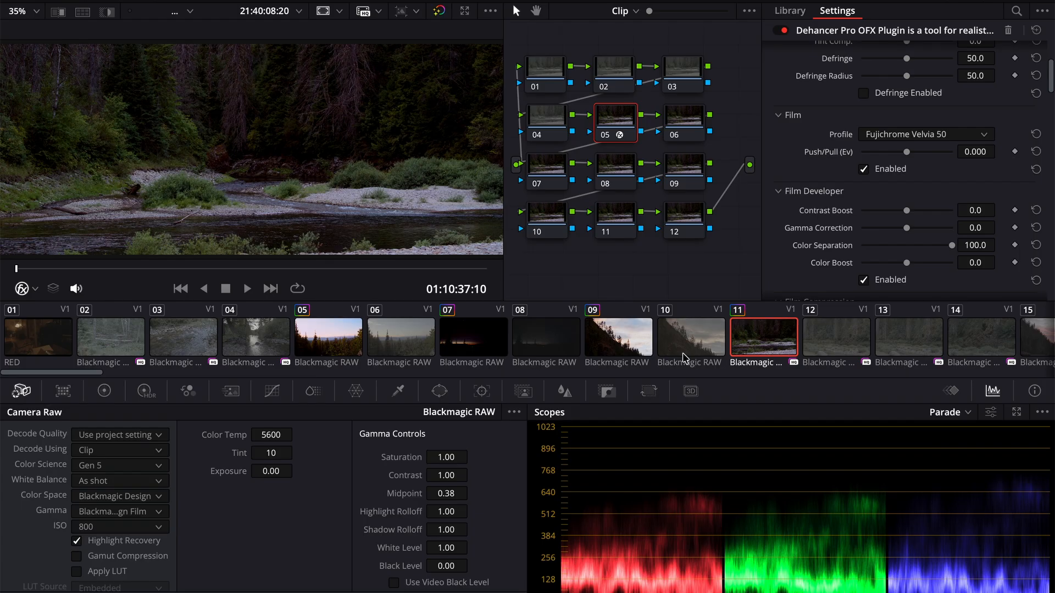
{"action": "scroll", "coordinate": [752, 345], "scroll_direction": "down", "scroll_amount": 6}
{"action": "left_click", "coordinate": [627, 344]}
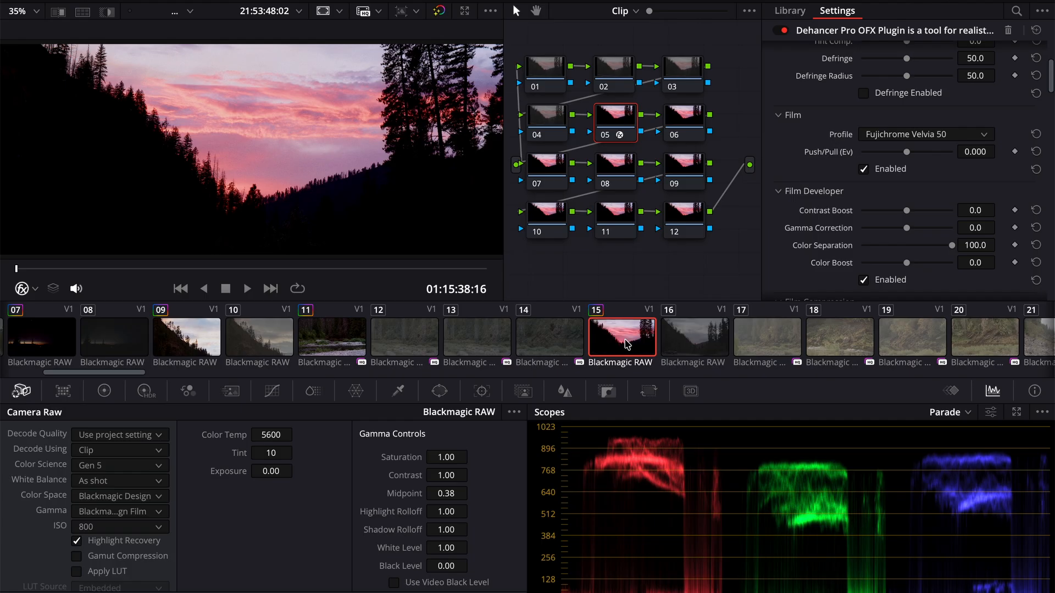
{"action": "key", "text": "space"}
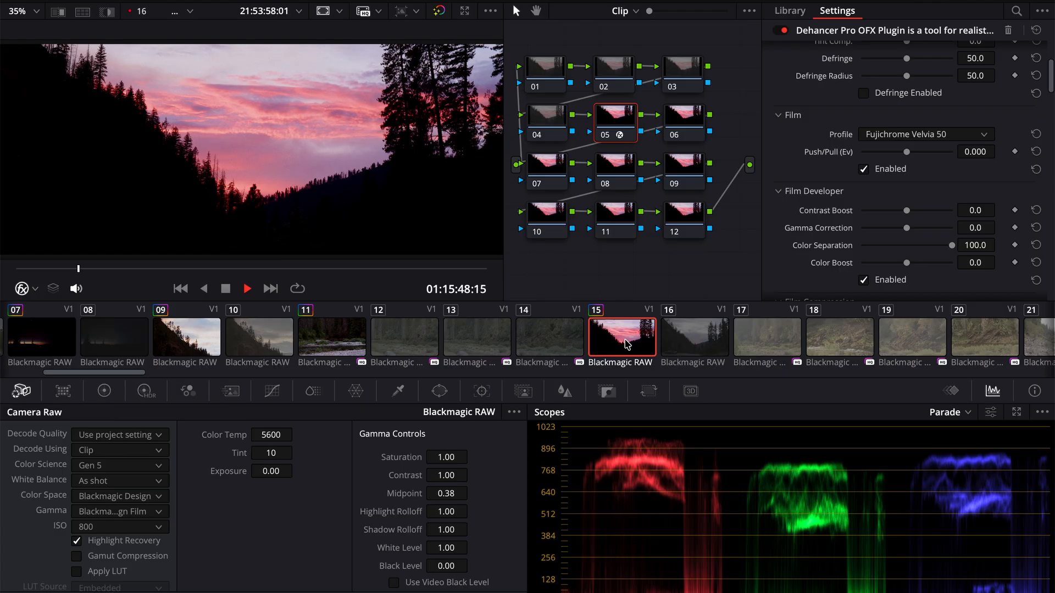
{"action": "key", "text": "space"}
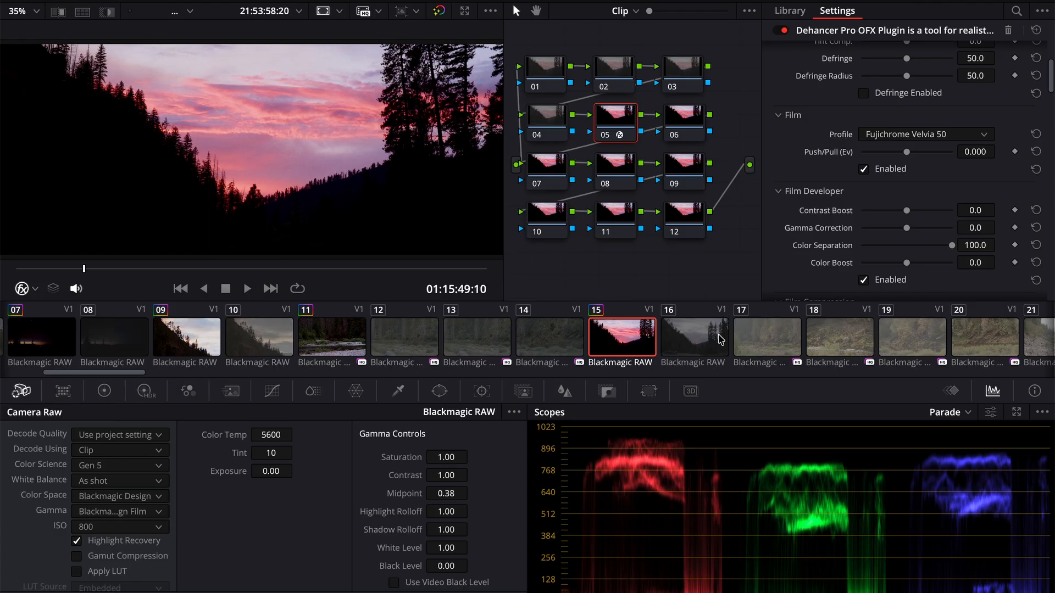
- Apply clip 05's Dehancer grade to dusk sky clip 16 and play it briefly
{"action": "left_click", "coordinate": [720, 339]}
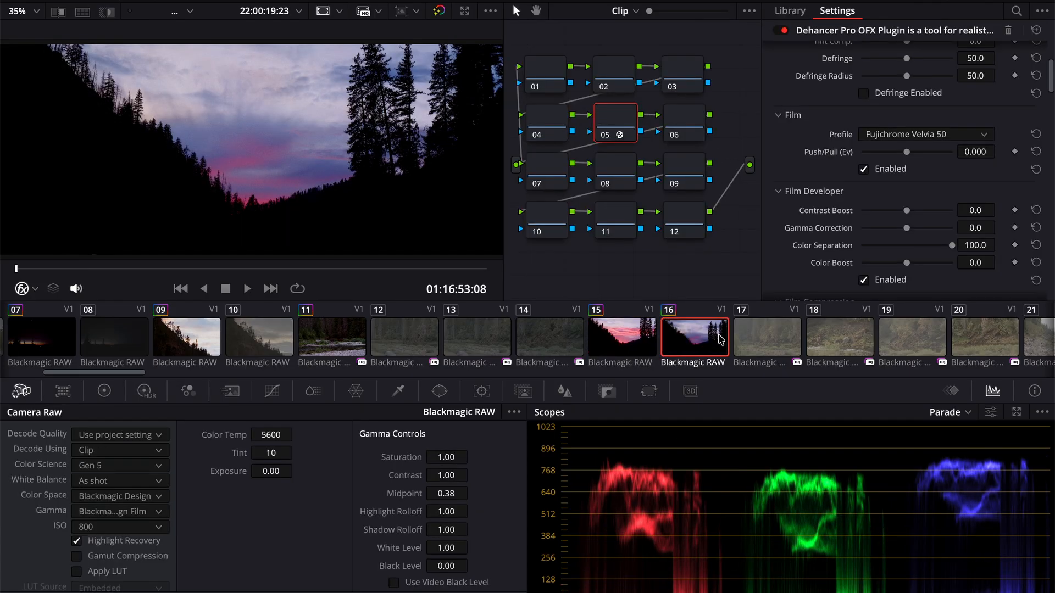
{"action": "key", "text": "space"}
{"action": "key", "text": "space"}
- Apply clip 05's Dehancer grade to rocky river clip 24 and show a frame further into the clip
{"action": "scroll", "coordinate": [809, 344], "scroll_direction": "right", "scroll_amount": 8}
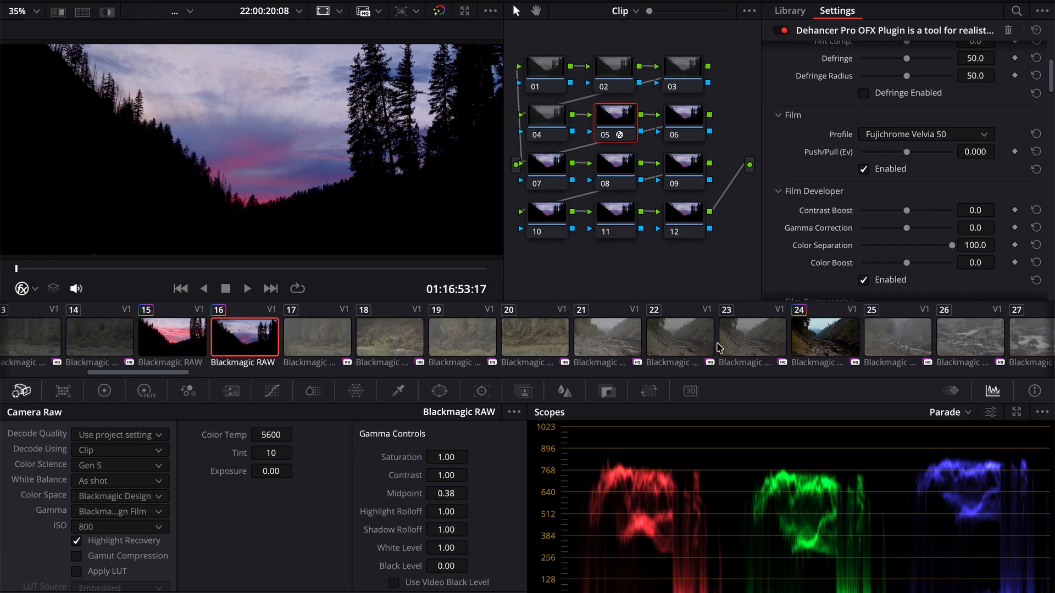
{"action": "left_click", "coordinate": [818, 340]}
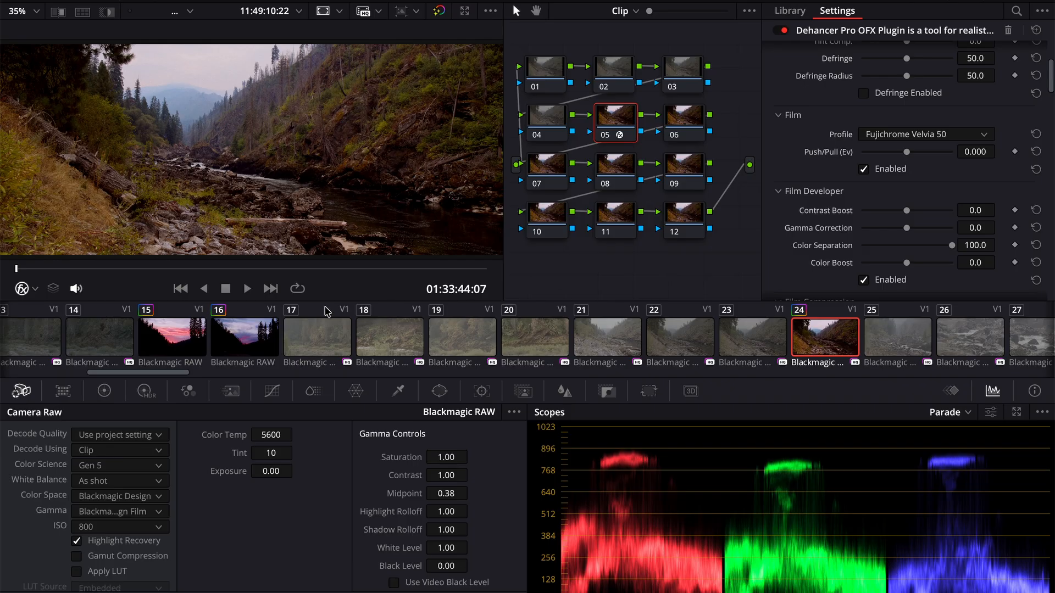
{"action": "left_click", "coordinate": [192, 269]}
{"action": "left_click_drag", "start_coordinate": [193, 269], "coordinate": [197, 270]}
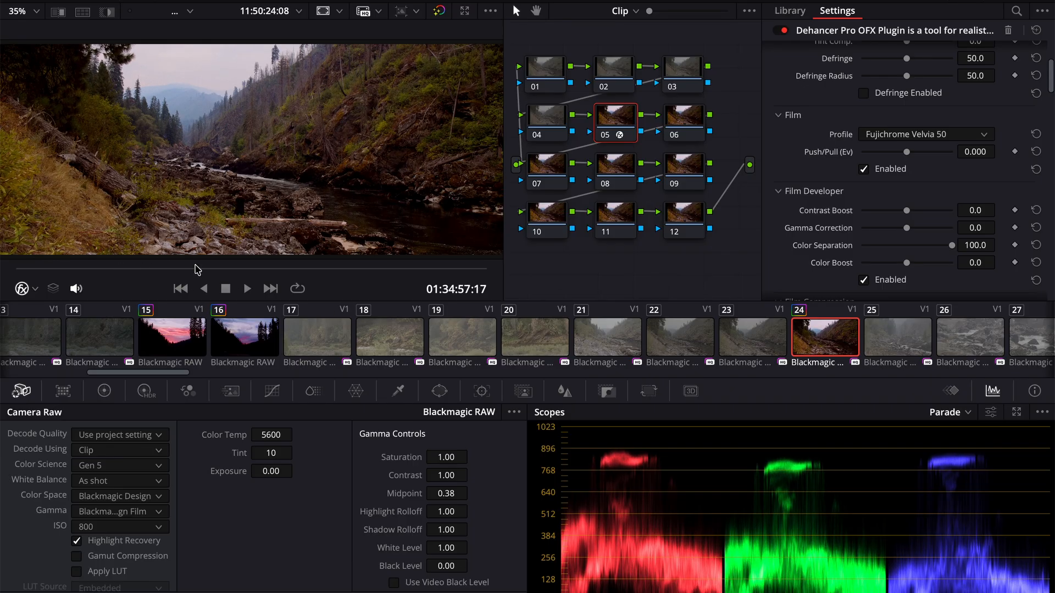
- Try the Kodak Gold 200 film profile on clip 24, and set it to Kodak Portra 160VC instead
{"action": "left_click", "coordinate": [917, 136]}
{"action": "scroll", "coordinate": [937, 259], "scroll_direction": "down", "scroll_amount": 1}
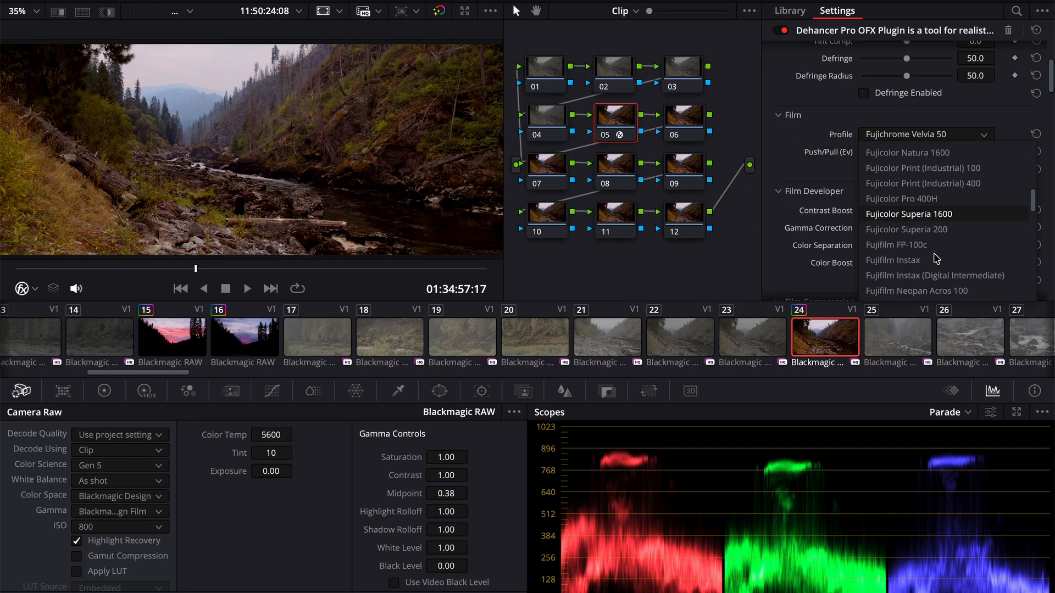
{"action": "scroll", "coordinate": [936, 259], "scroll_direction": "down", "scroll_amount": 6}
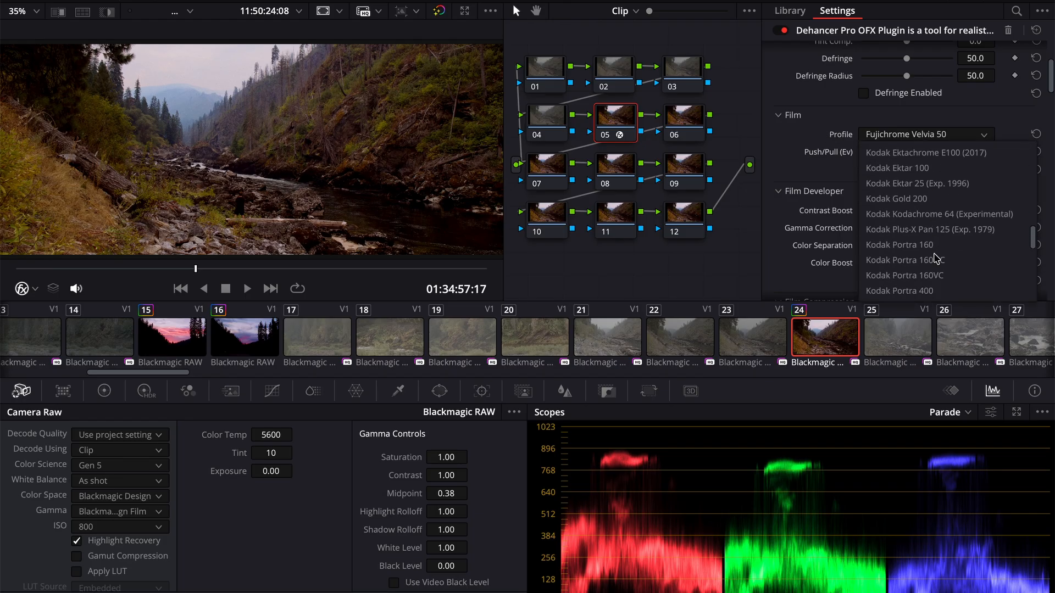
{"action": "left_click", "coordinate": [925, 200]}
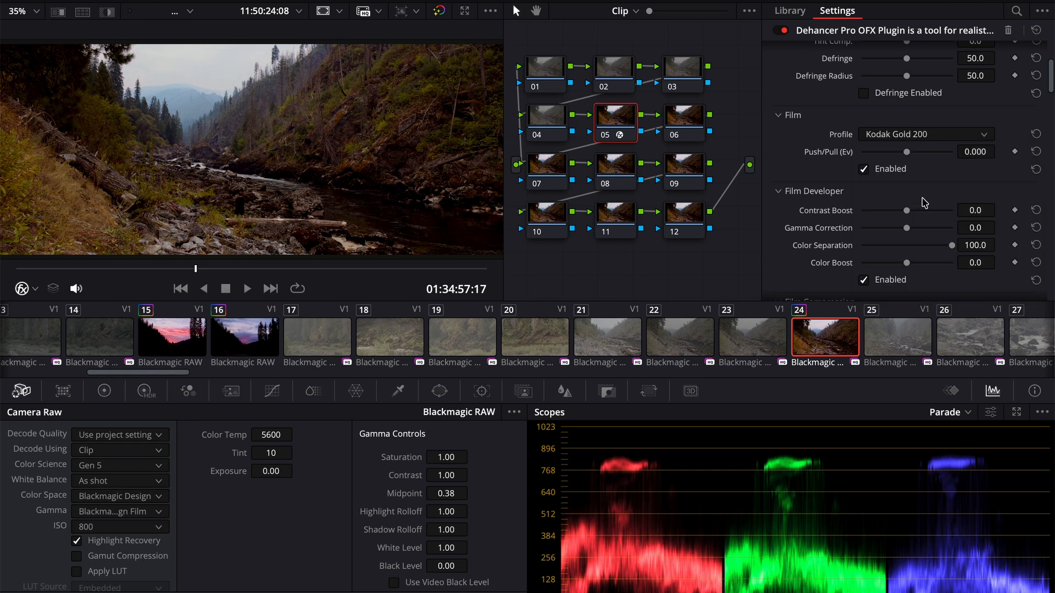
{"action": "left_click", "coordinate": [941, 138]}
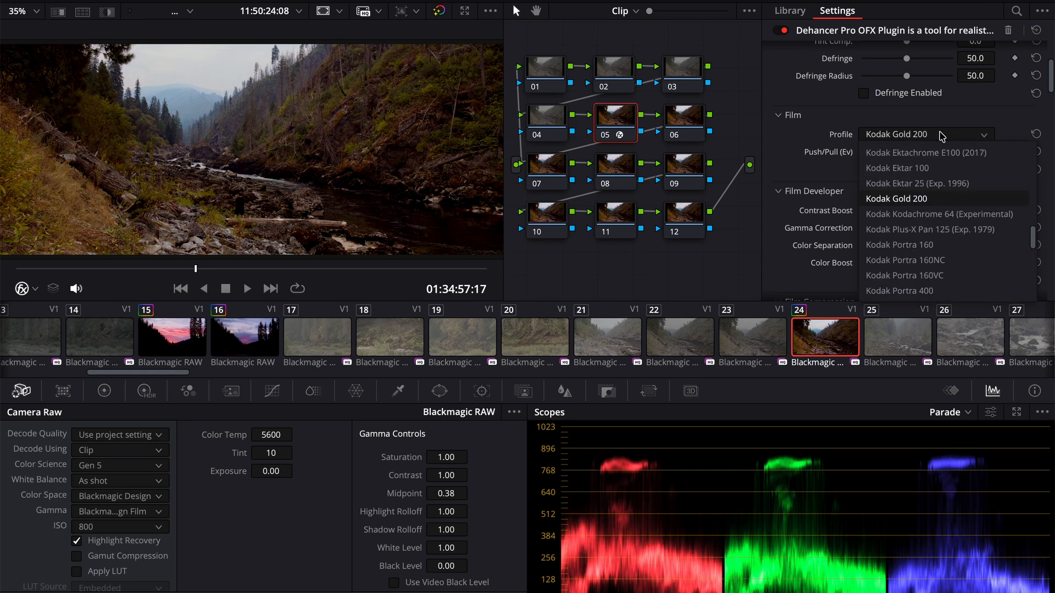
{"action": "left_click", "coordinate": [924, 274]}
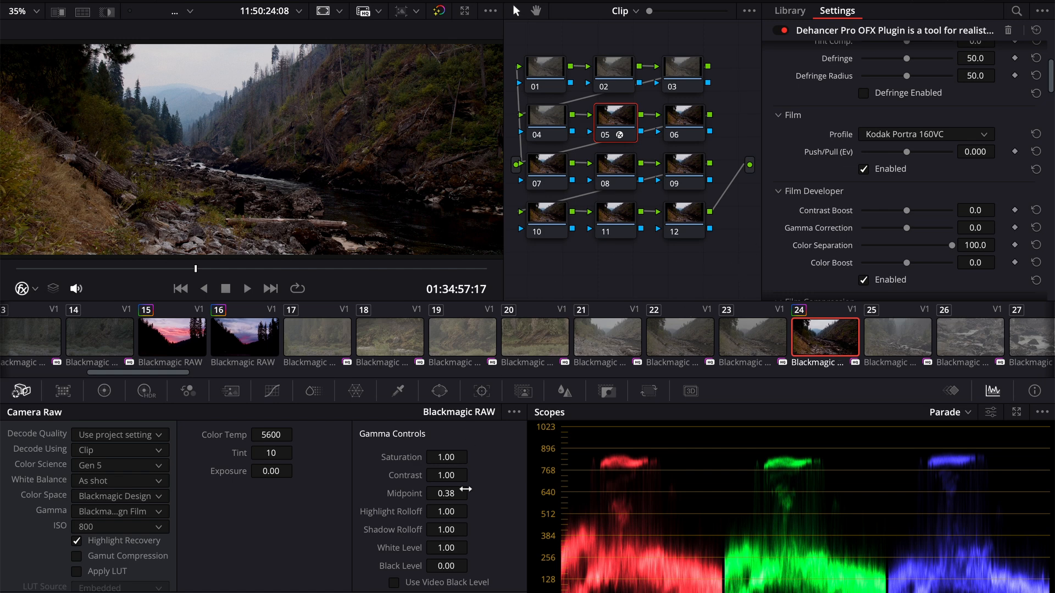
- Set clip 24's Camera Raw Black Level to 0.01 and review the shot full screen
{"action": "left_click_drag", "start_coordinate": [444, 562], "coordinate": [479, 565]}
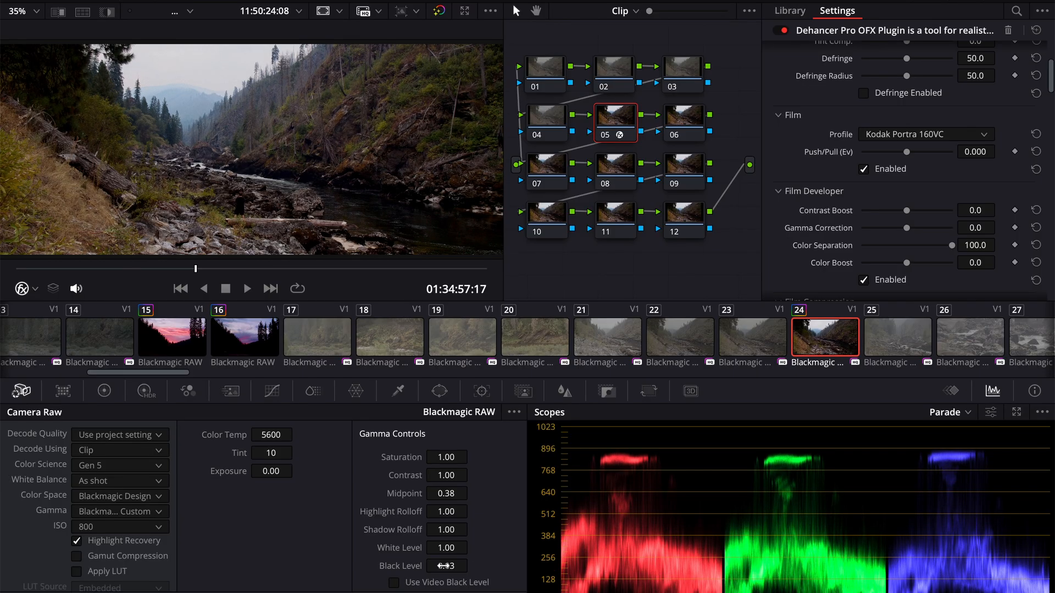
{"action": "mouse_move", "coordinate": [443, 565]}
{"action": "left_mouse_down"}
{"action": "mouse_move", "coordinate": [477, 566]}
{"action": "mouse_move", "coordinate": [444, 566]}
{"action": "left_mouse_up"}
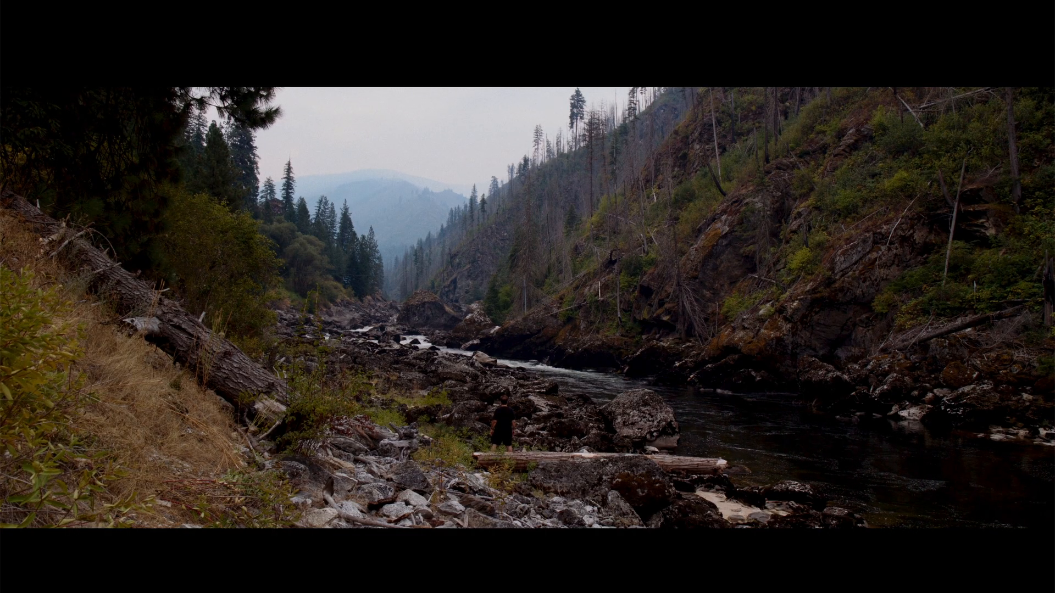
{"action": "mouse_move", "coordinate": [444, 570]}
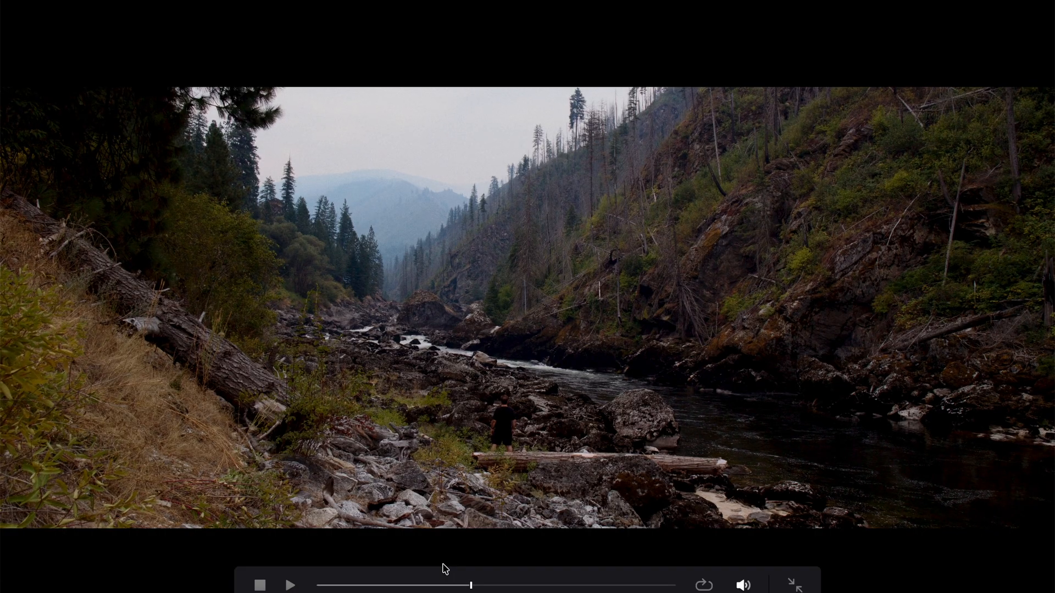
{"action": "key", "text": "Escape"}
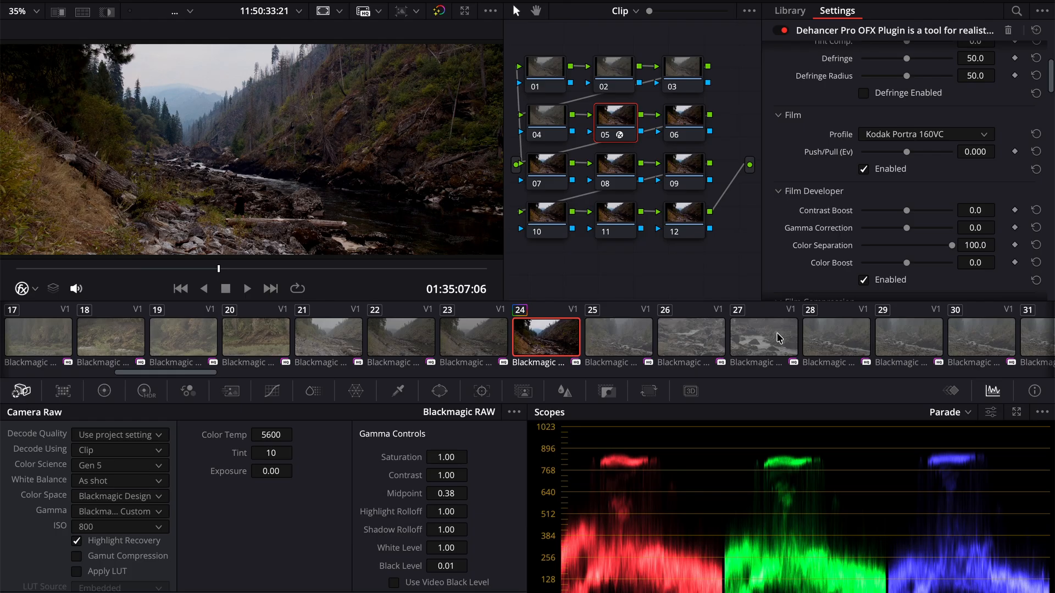
- Apply clip 24's grade to white-water clip 27 with its Camera Raw ISO set to 320, and play it briefly
{"action": "left_click", "coordinate": [779, 337]}
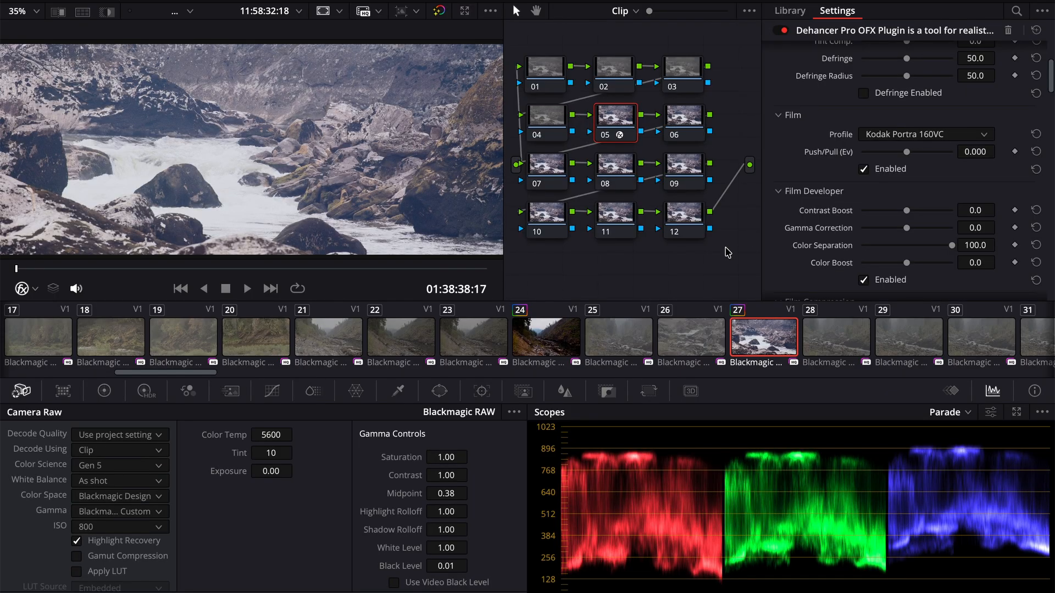
{"action": "left_click", "coordinate": [118, 527]}
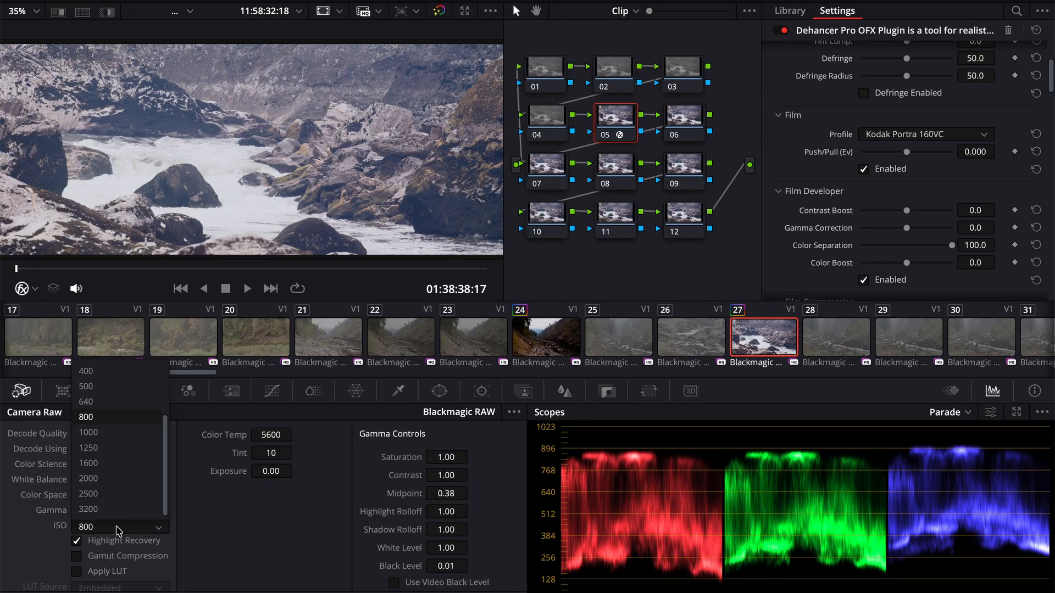
{"action": "left_click", "coordinate": [107, 374]}
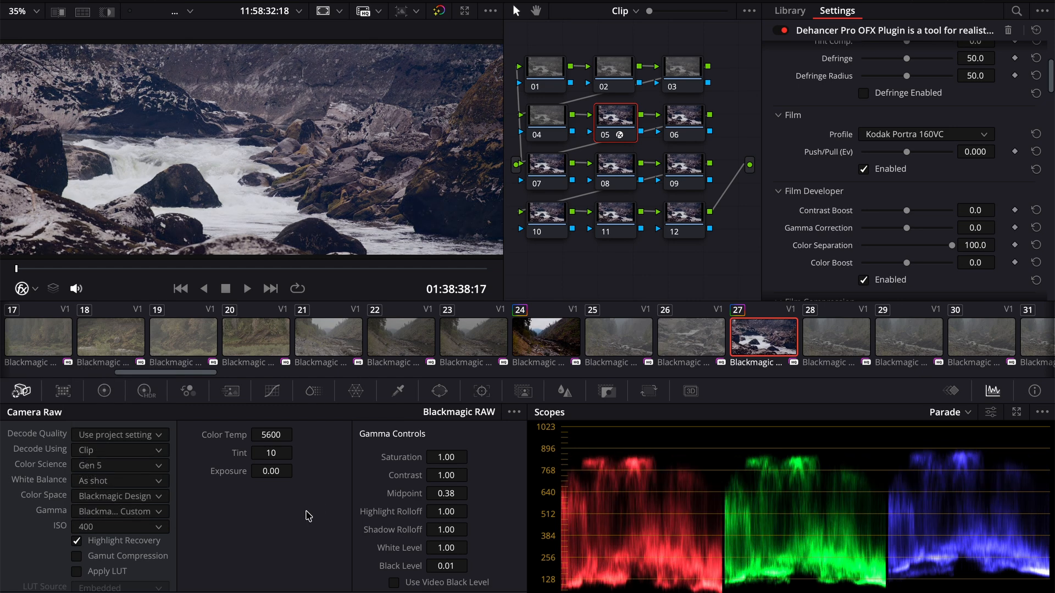
{"action": "left_click", "coordinate": [127, 527]}
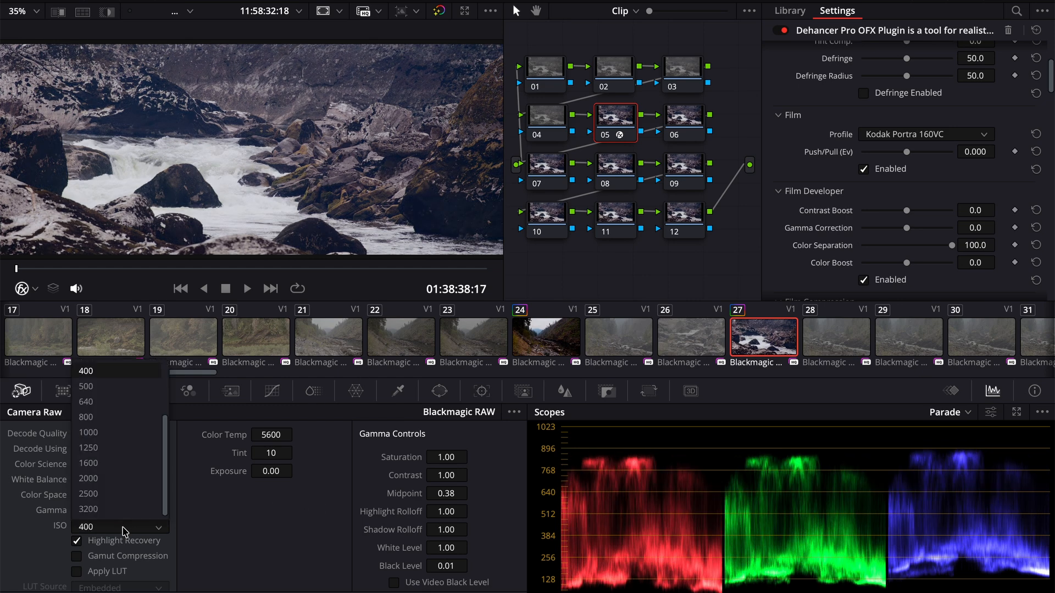
{"action": "scroll", "coordinate": [108, 404], "scroll_direction": "up", "scroll_amount": 2}
{"action": "left_click", "coordinate": [105, 394]}
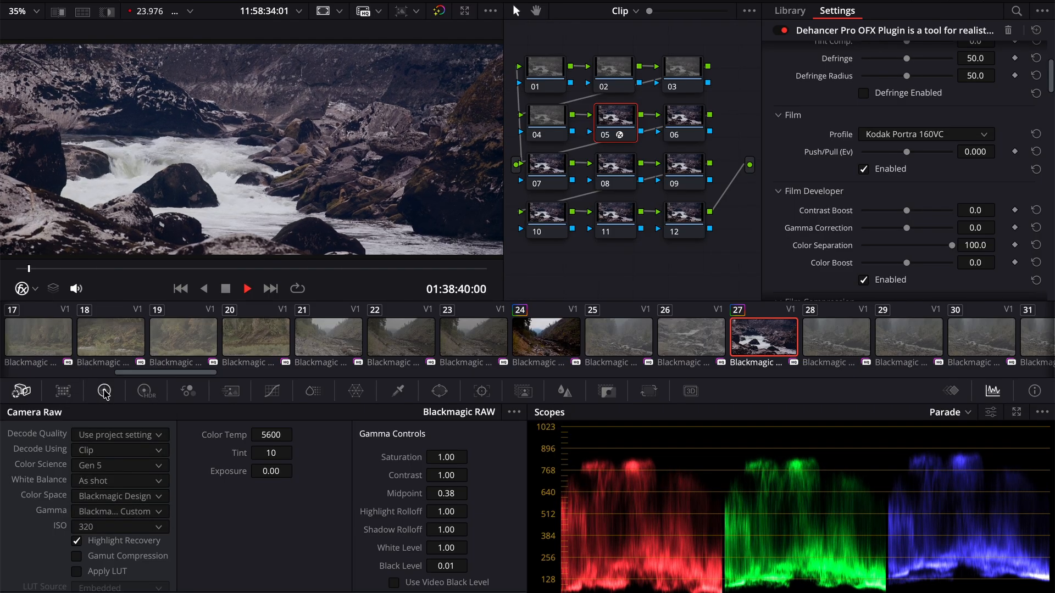
{"action": "key", "text": "space"}
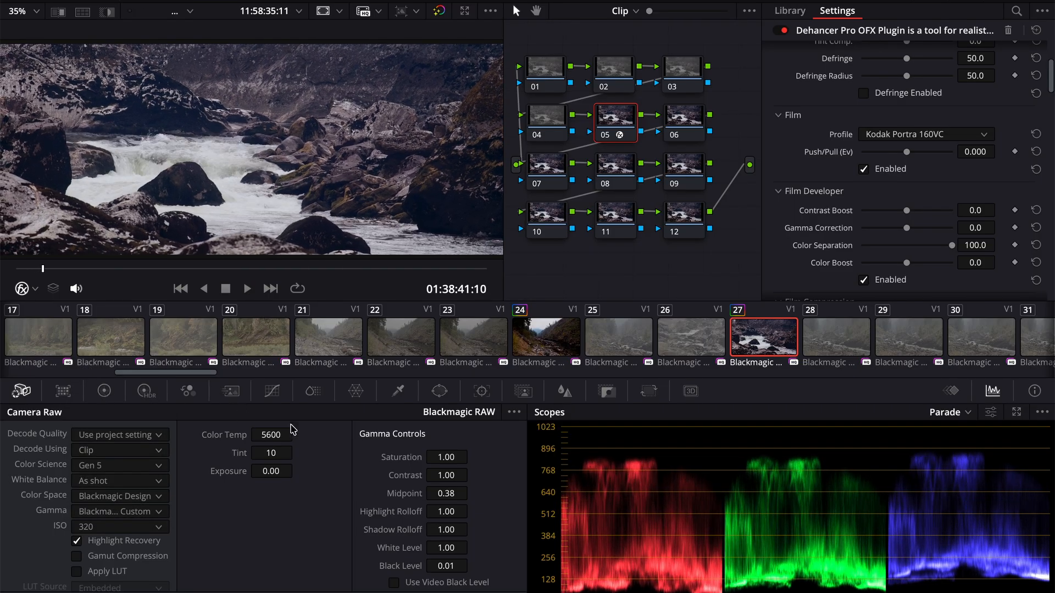
- Apply the same grade to rapids clip 26 with its Camera Raw ISO set to 320, and play it briefly
{"action": "left_click", "coordinate": [696, 335]}
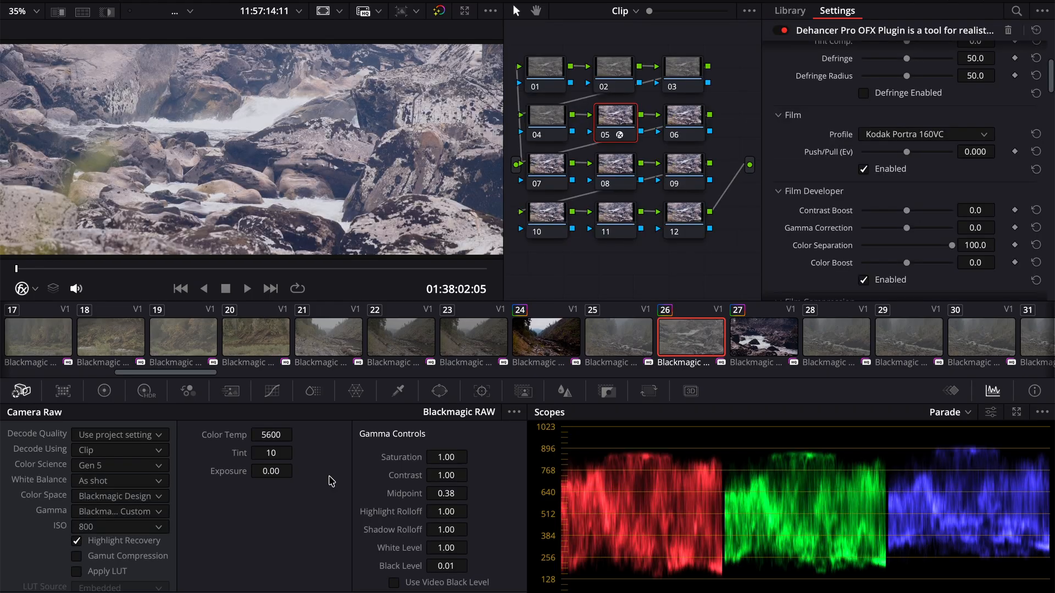
{"action": "left_click", "coordinate": [112, 527]}
{"action": "left_click", "coordinate": [88, 386]}
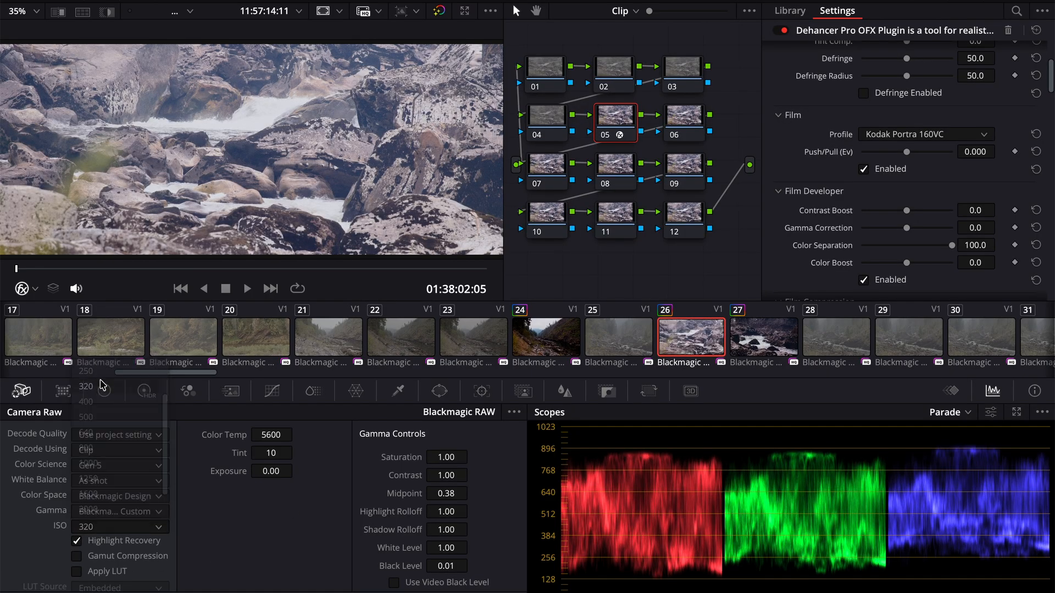
{"action": "key", "text": "space"}
{"action": "key", "text": "space"}
- Look at the ungraded river clips 28 and 33, and play back part of clip 33
{"action": "left_click", "coordinate": [835, 343]}
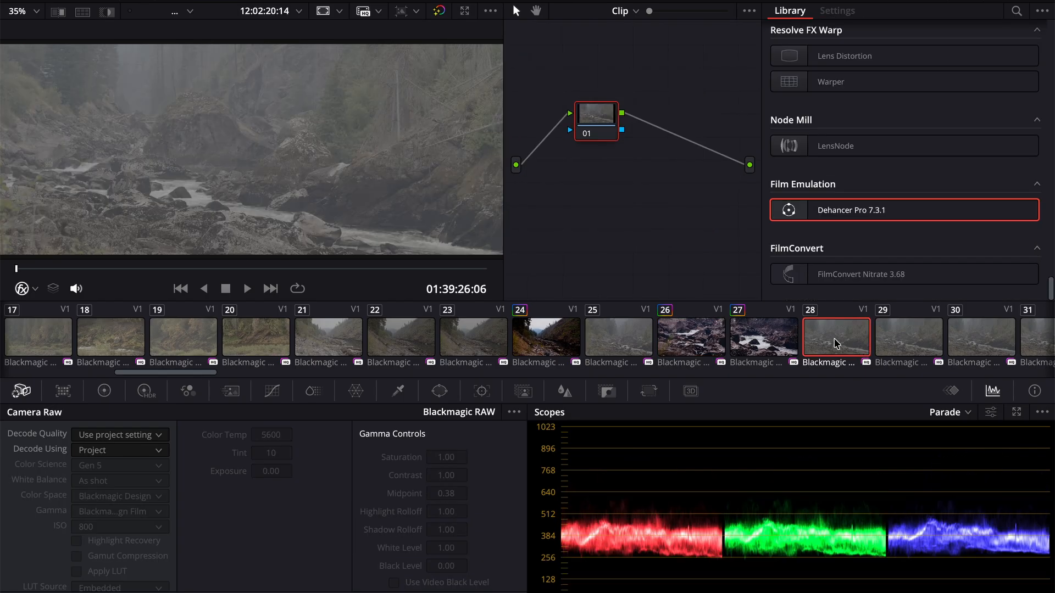
{"action": "scroll", "coordinate": [833, 342], "scroll_direction": "down", "scroll_amount": 3}
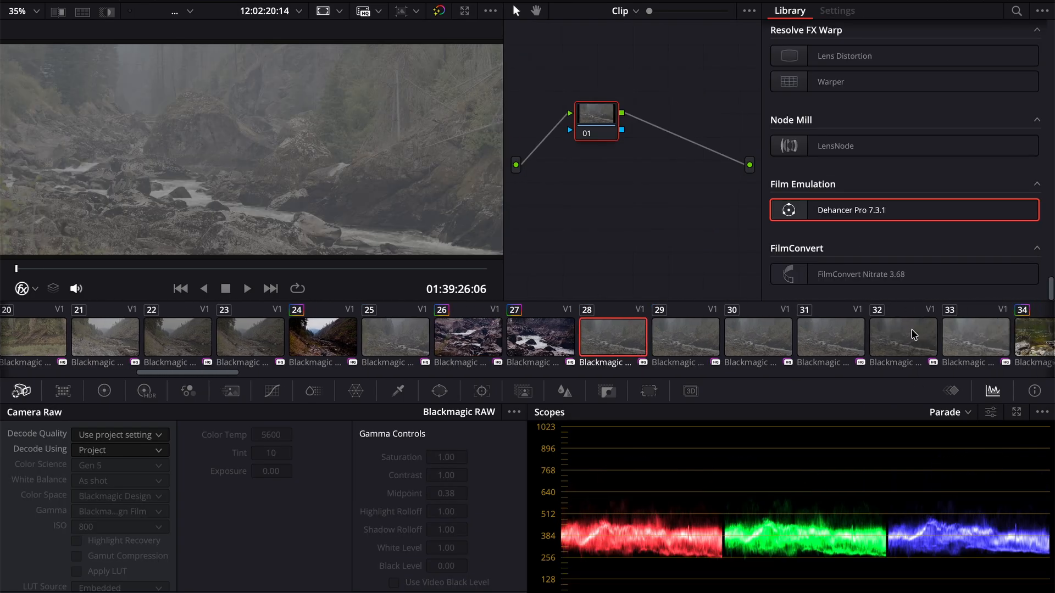
{"action": "left_click", "coordinate": [960, 335]}
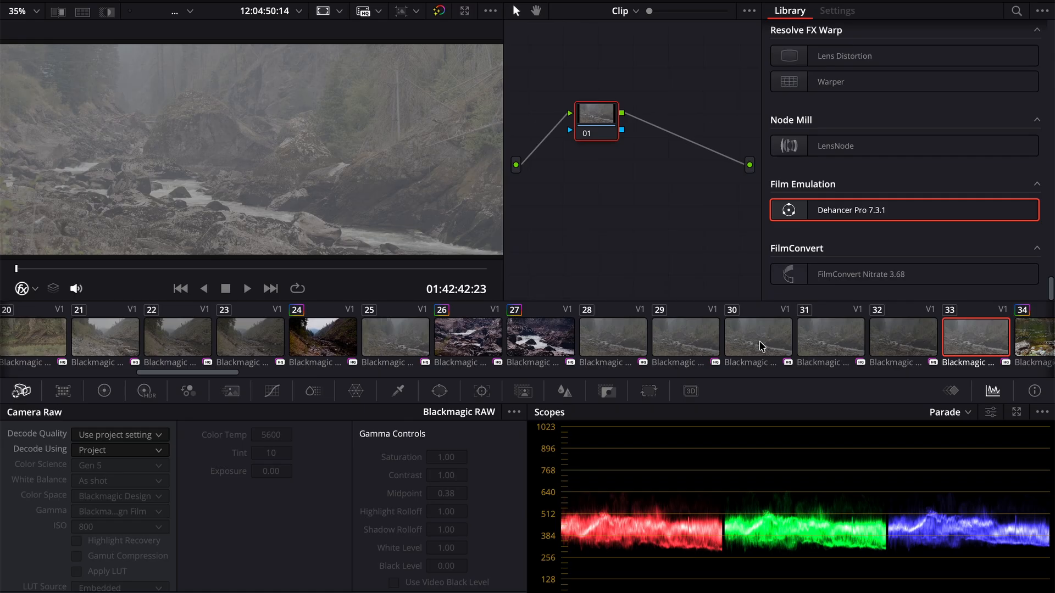
{"action": "key", "text": "space"}
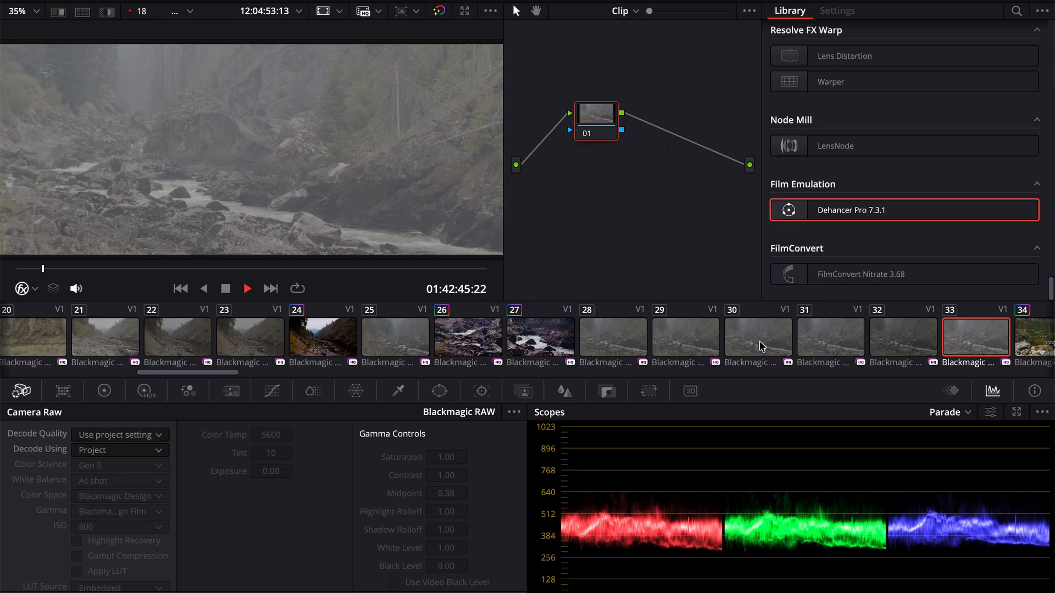
{"action": "key", "text": "space"}
- Apply the Kodak Portra 160VC grade from clip 24 to cable car clip 36
{"action": "scroll", "coordinate": [950, 363], "scroll_direction": "right", "scroll_amount": 5}
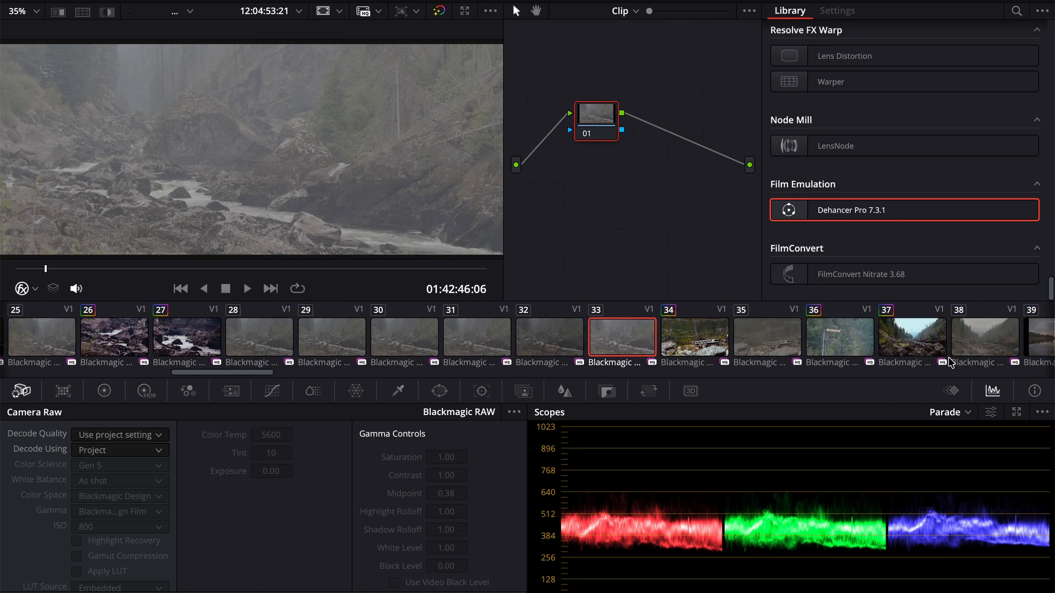
{"action": "scroll", "coordinate": [840, 335], "scroll_direction": "right", "scroll_amount": 2}
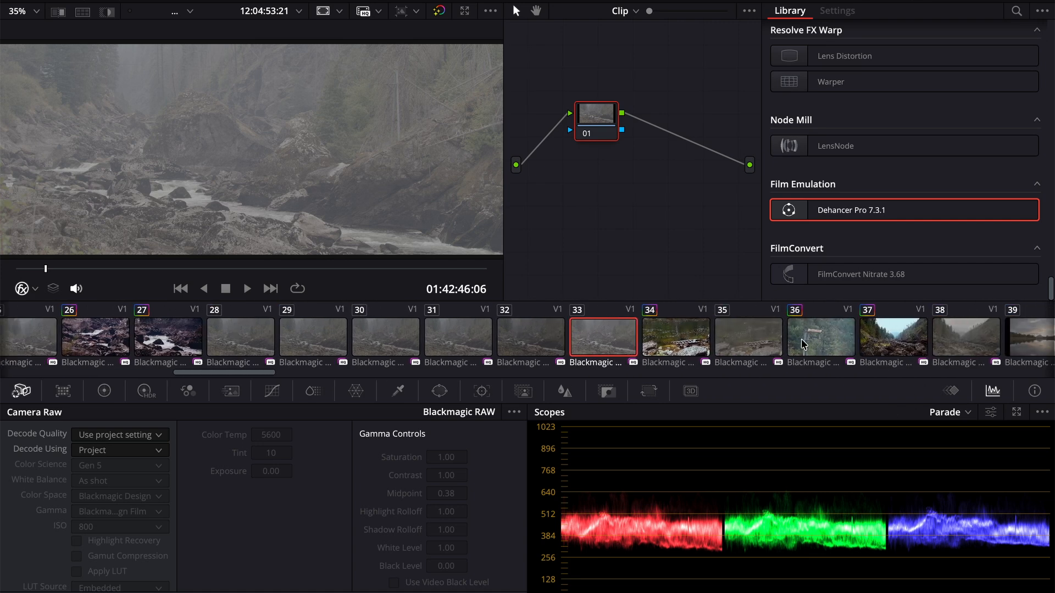
{"action": "left_click", "coordinate": [806, 339]}
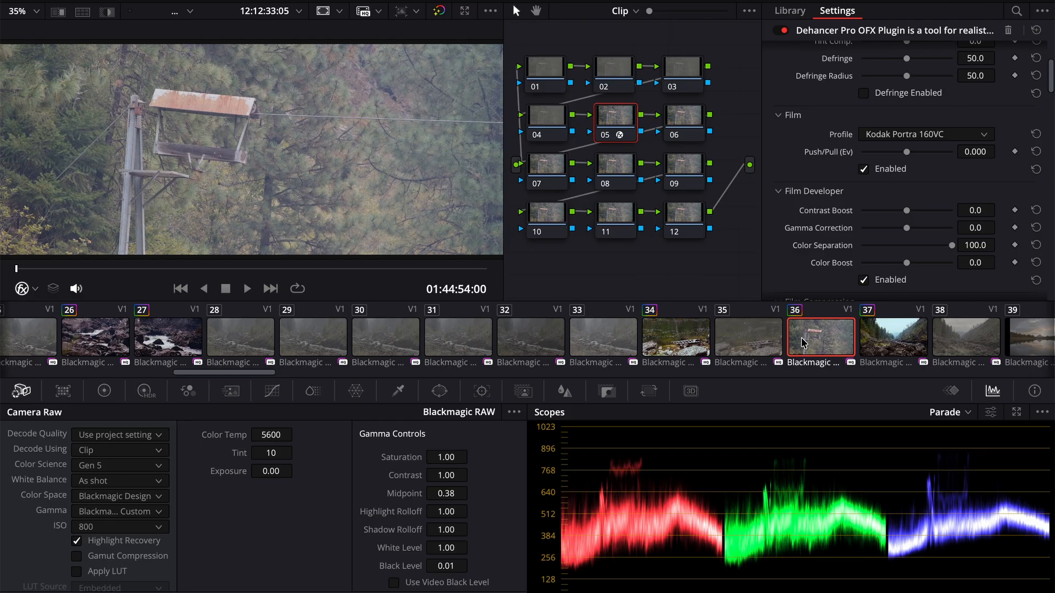
- Examine the chain, rusted roof and wooden beam of the cable car in clip 36 up close, and fit the image back to the viewer
{"action": "scroll", "coordinate": [148, 132], "scroll_direction": "up", "scroll_amount": 10}
{"action": "scroll", "coordinate": [147, 127], "scroll_direction": "up", "scroll_amount": 5}
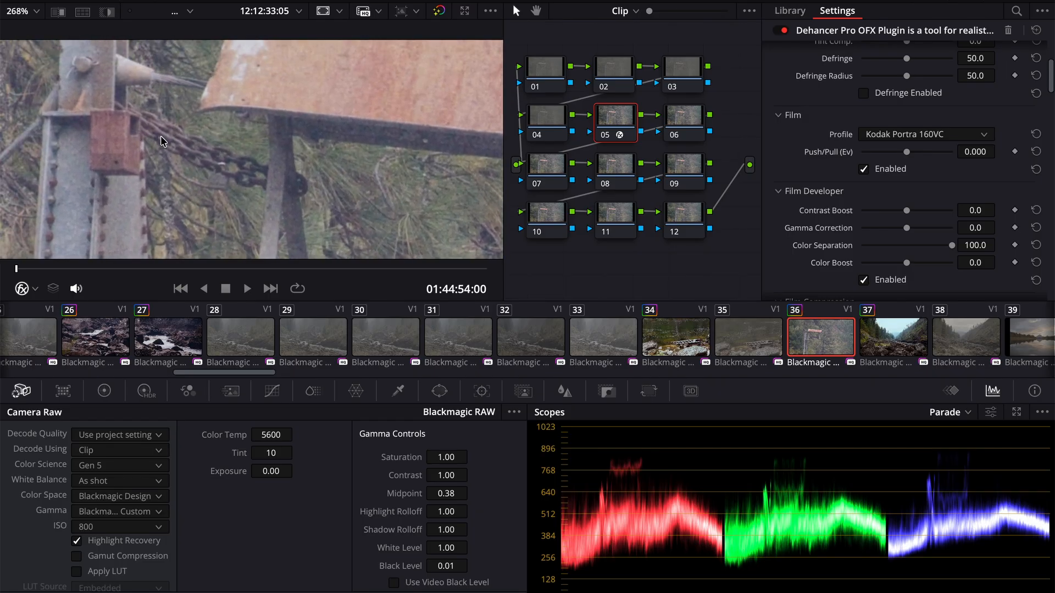
{"action": "scroll", "coordinate": [219, 167], "scroll_direction": "down", "scroll_amount": 8}
{"action": "scroll", "coordinate": [219, 167], "scroll_direction": "up", "scroll_amount": 1}
{"action": "scroll", "coordinate": [218, 167], "scroll_direction": "down", "scroll_amount": 2}
{"action": "scroll", "coordinate": [219, 167], "scroll_direction": "left", "scroll_amount": 2}
{"action": "scroll", "coordinate": [218, 167], "scroll_direction": "right", "scroll_amount": 4}
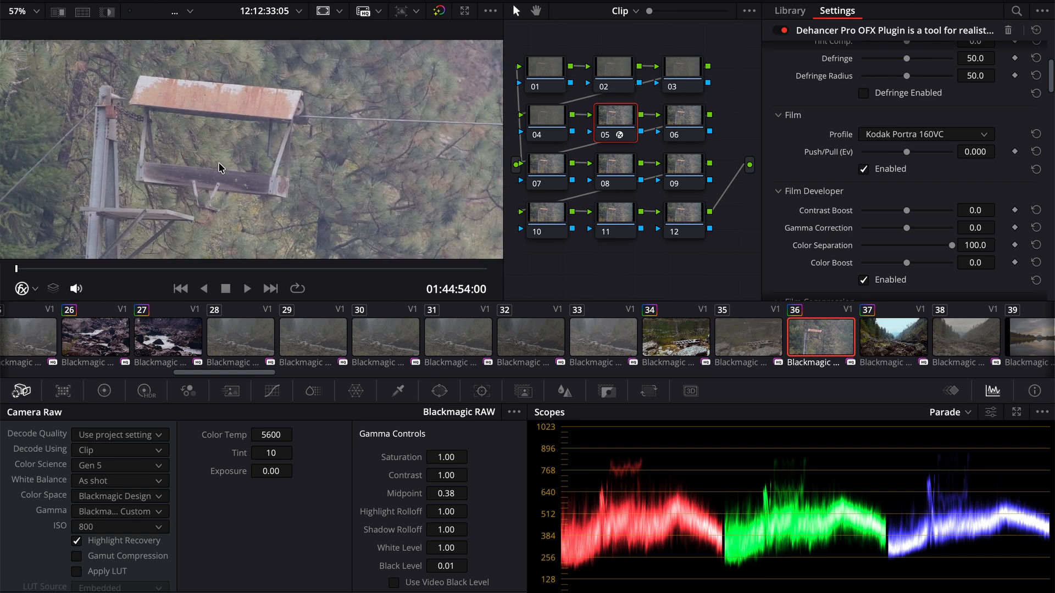
{"action": "scroll", "coordinate": [266, 186], "scroll_direction": "up", "scroll_amount": 8}
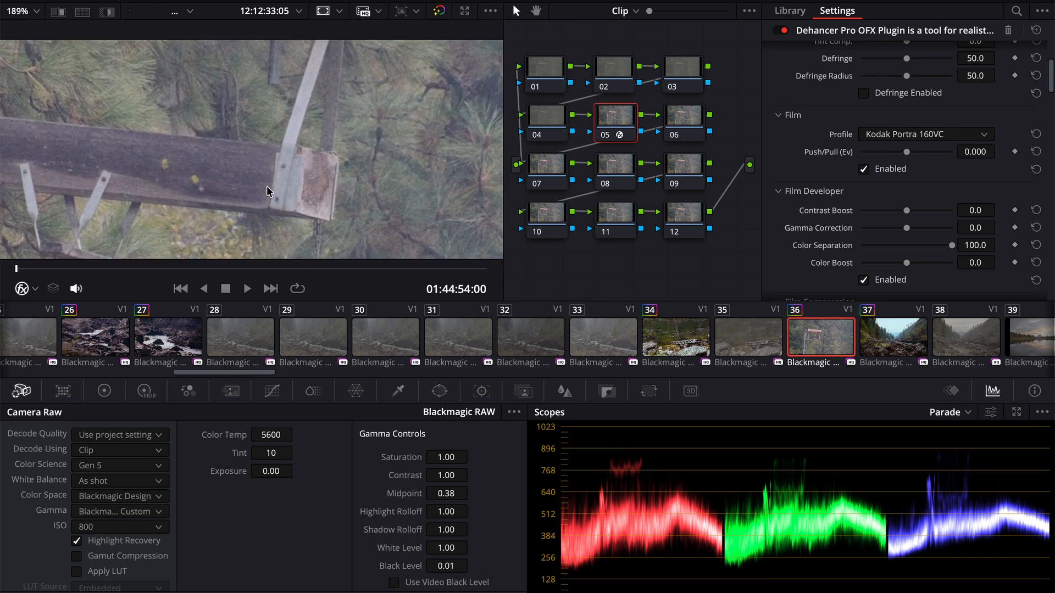
{"action": "scroll", "coordinate": [267, 188], "scroll_direction": "down", "scroll_amount": 1}
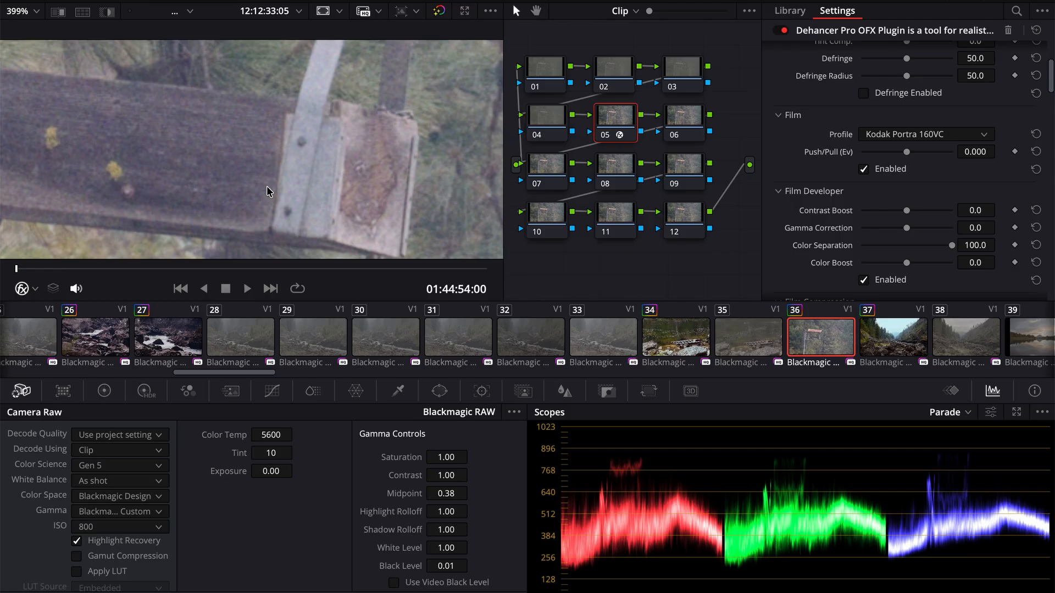
{"action": "scroll", "coordinate": [176, 150], "scroll_direction": "down", "scroll_amount": 7}
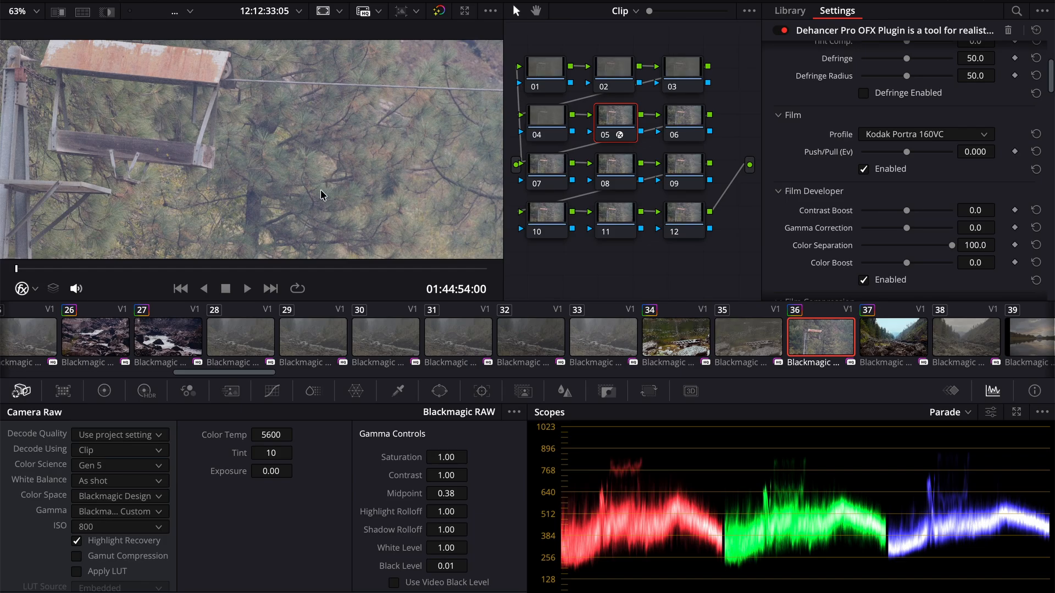
{"action": "left_click", "coordinate": [33, 12]}
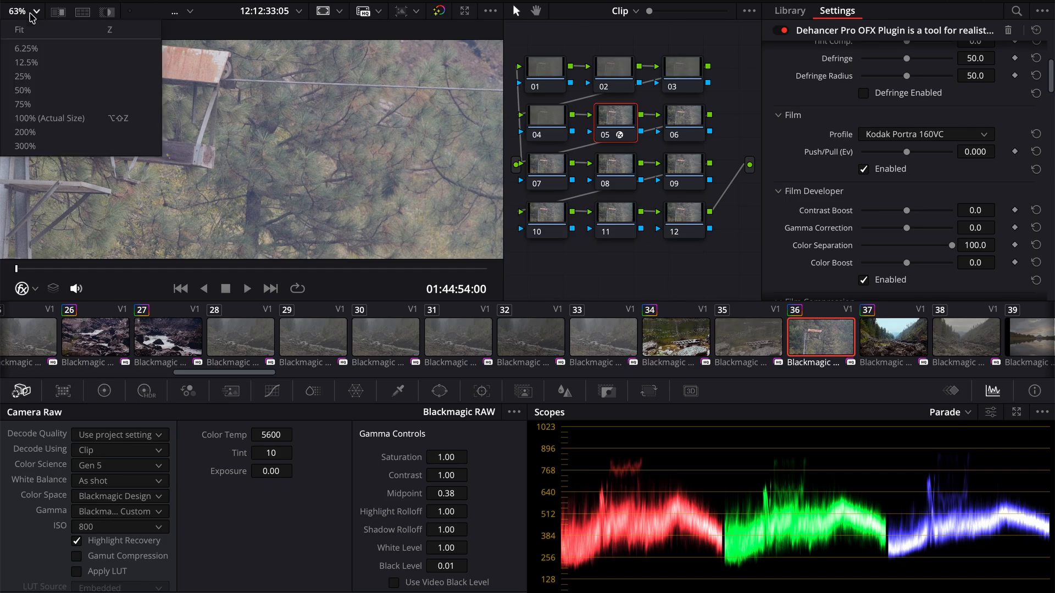
{"action": "left_click", "coordinate": [29, 32]}
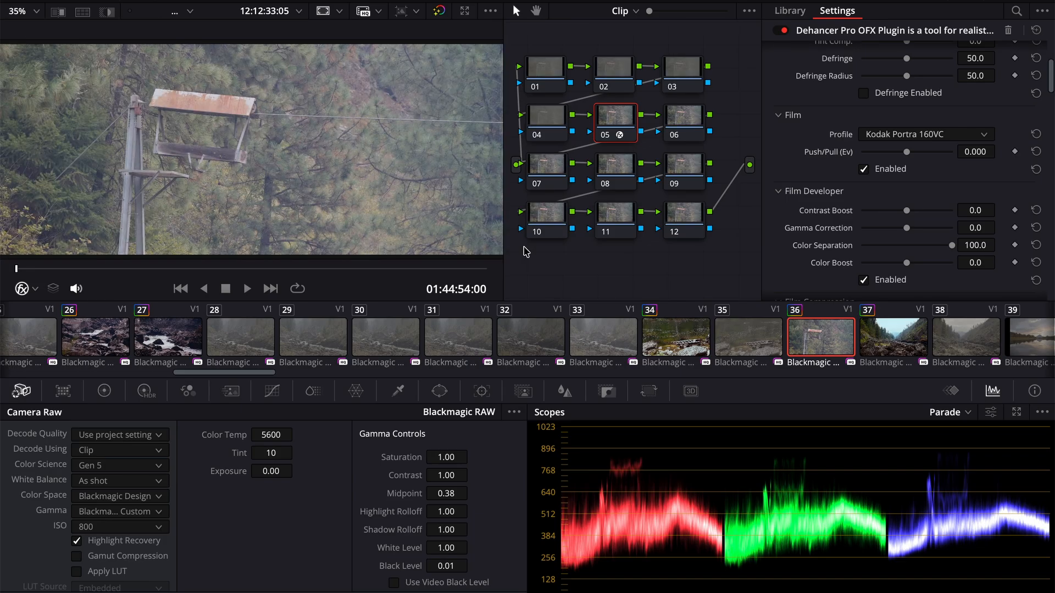
- Apply the Kodak Portra 160VC grade to rocky valley clip 37 and fit its image to the viewer
{"action": "left_click", "coordinate": [899, 343]}
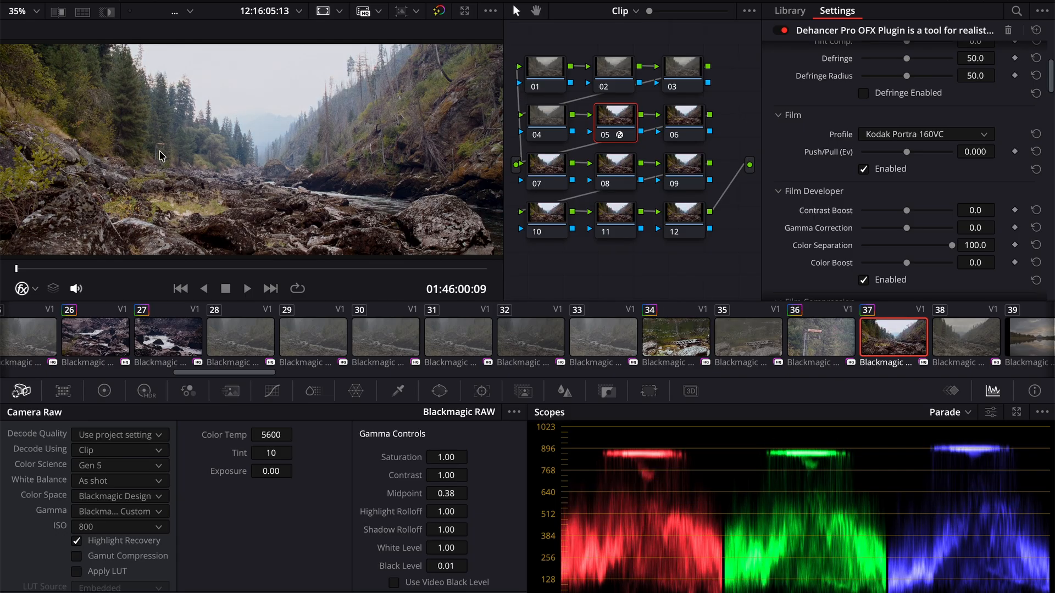
{"action": "scroll", "coordinate": [161, 155], "scroll_direction": "up", "scroll_amount": 5}
{"action": "scroll", "coordinate": [161, 156], "scroll_direction": "down", "scroll_amount": 6}
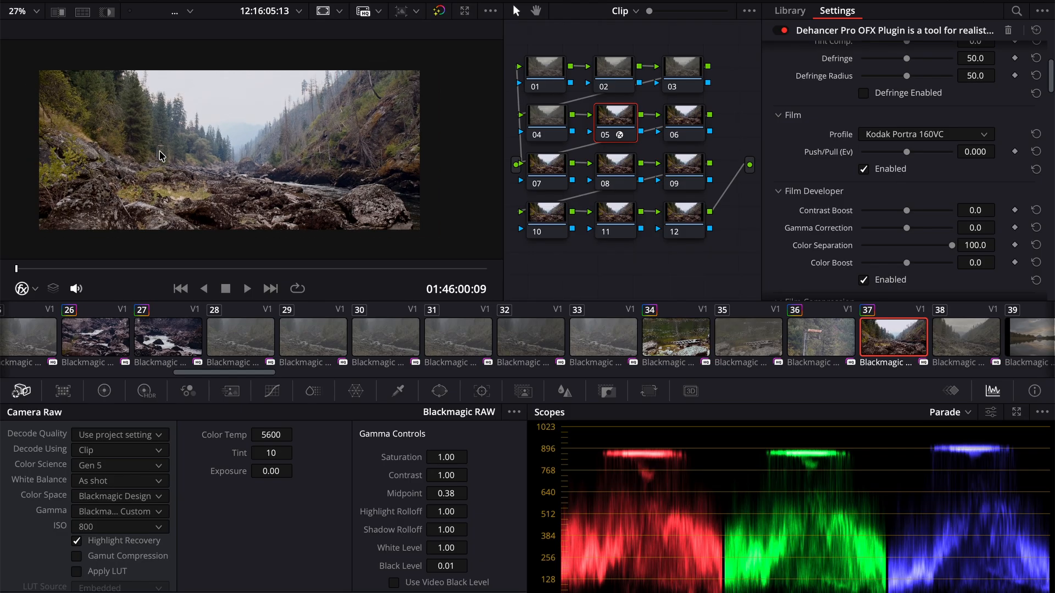
{"action": "left_click", "coordinate": [34, 11]}
{"action": "left_click", "coordinate": [31, 30]}
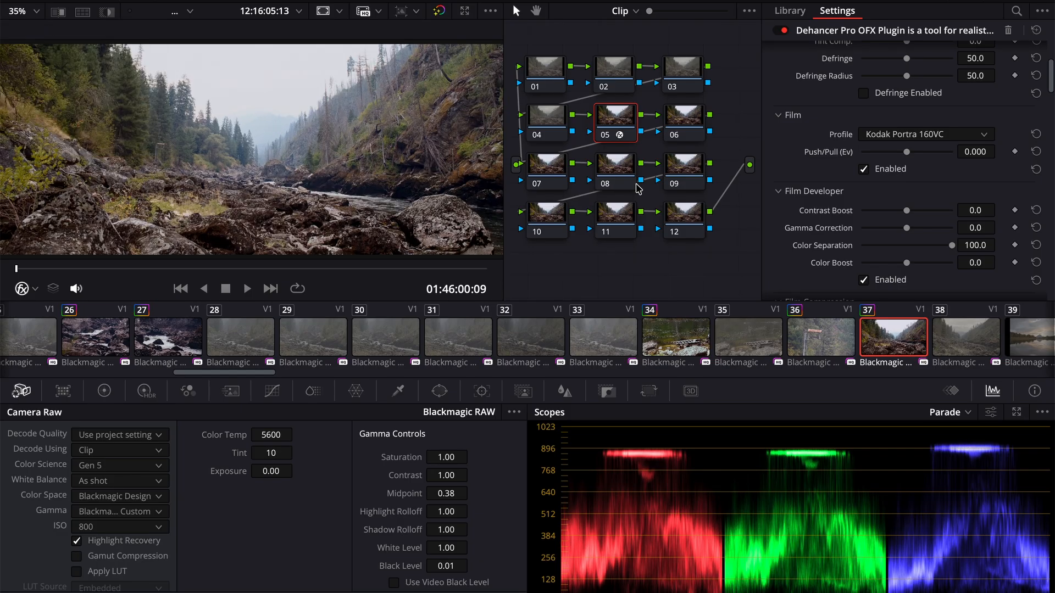
- Apply the Kodak Portra 160VC grade to sunset lake clip 40 and dusk lake clip 46
{"action": "scroll", "coordinate": [932, 359], "scroll_direction": "down", "scroll_amount": 5}
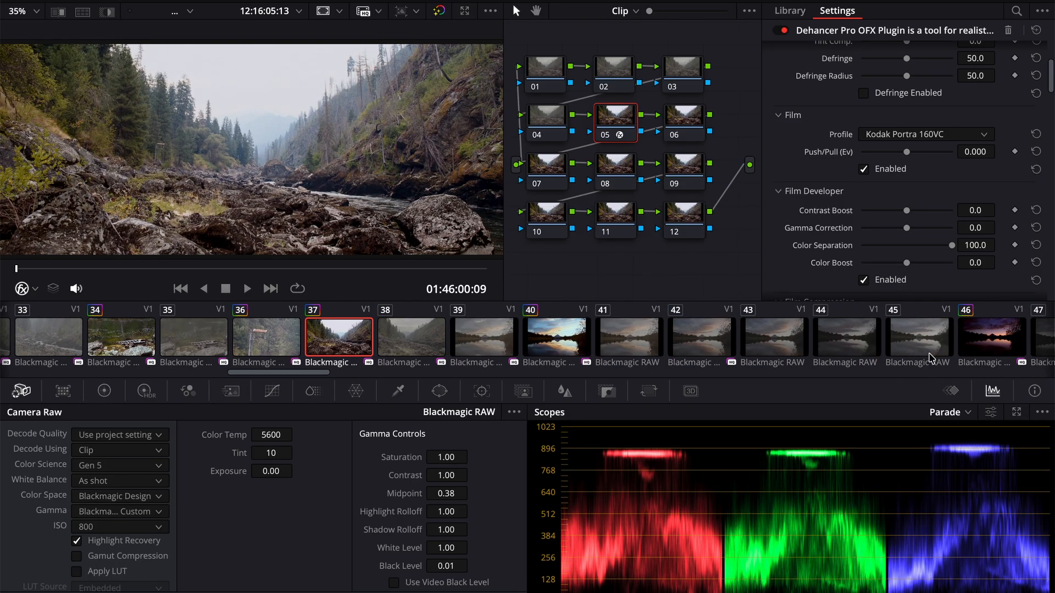
{"action": "left_click", "coordinate": [557, 342]}
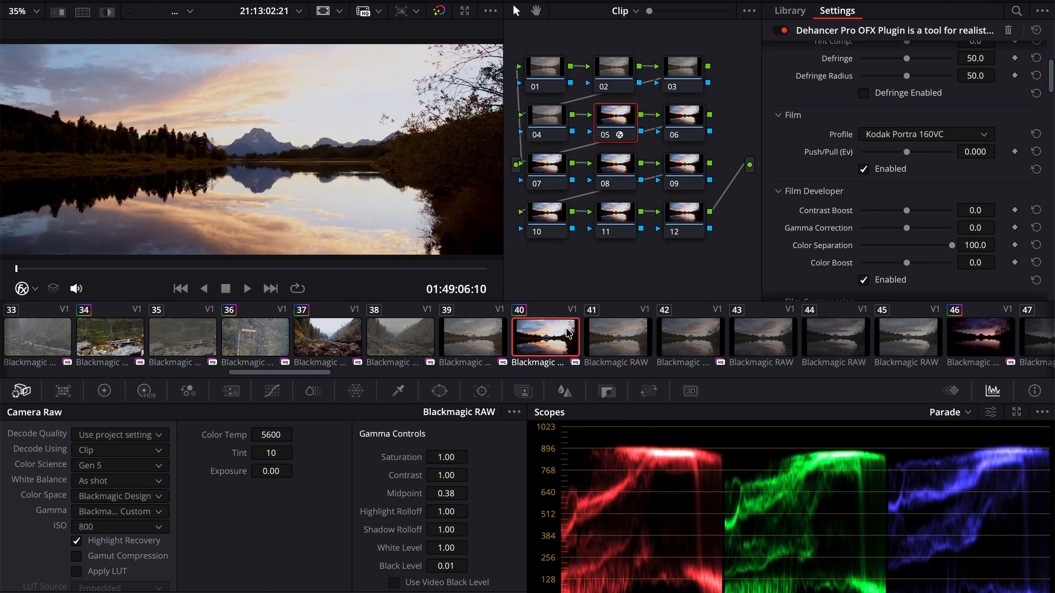
{"action": "left_click", "coordinate": [962, 345]}
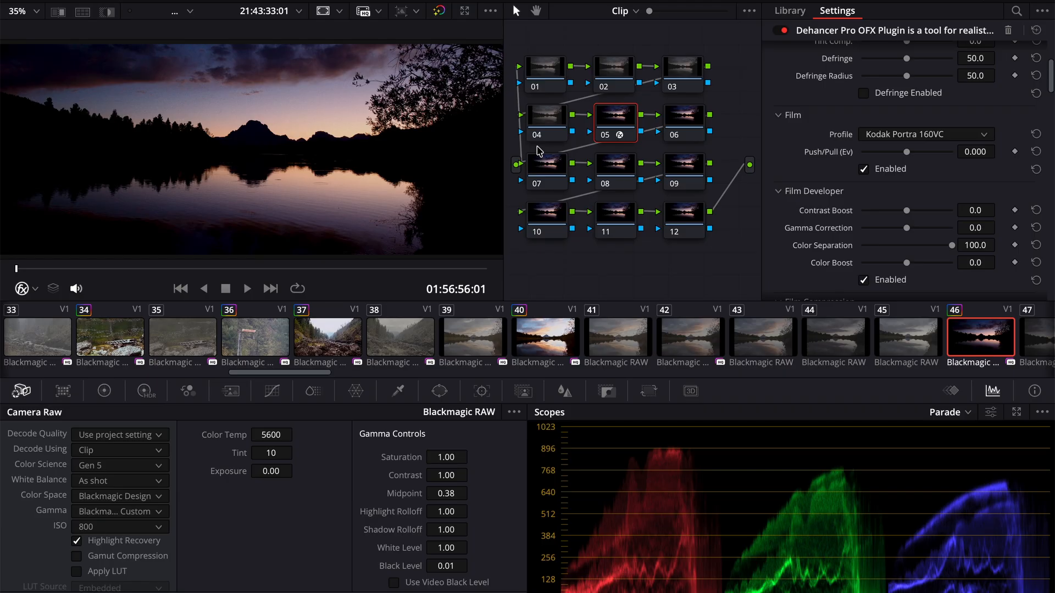
- Change the Dehancer film profile of dusk lake clip 46 to Fujichrome Velvia 50 and review its playback
{"action": "left_click", "coordinate": [932, 134]}
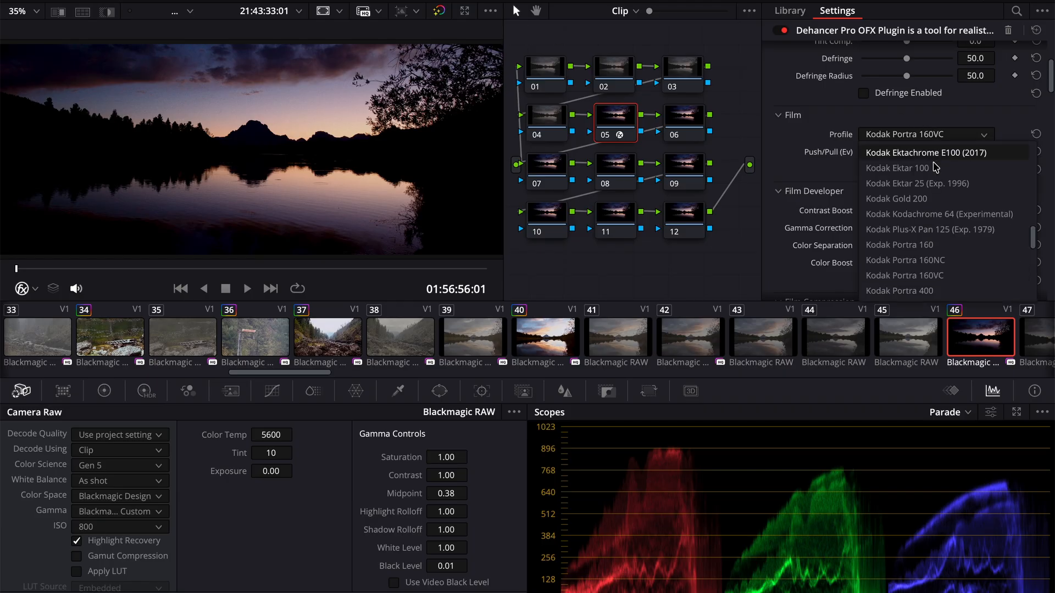
{"action": "scroll", "coordinate": [935, 216], "scroll_direction": "up", "scroll_amount": 3}
{"action": "scroll", "coordinate": [936, 216], "scroll_direction": "up", "scroll_amount": 2}
{"action": "scroll", "coordinate": [936, 211], "scroll_direction": "up", "scroll_amount": 2}
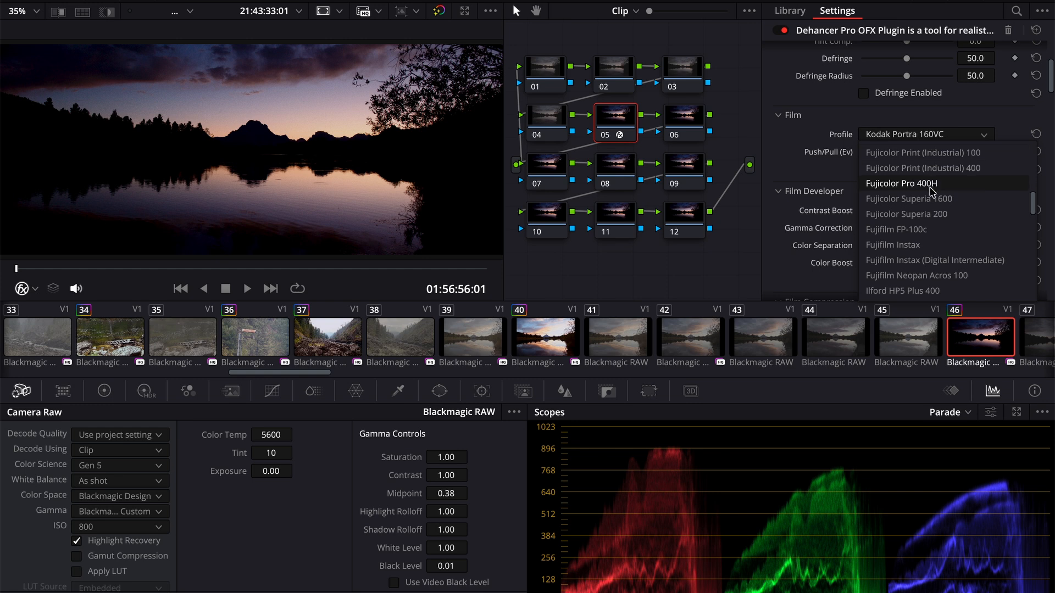
{"action": "scroll", "coordinate": [933, 192], "scroll_direction": "up", "scroll_amount": 1}
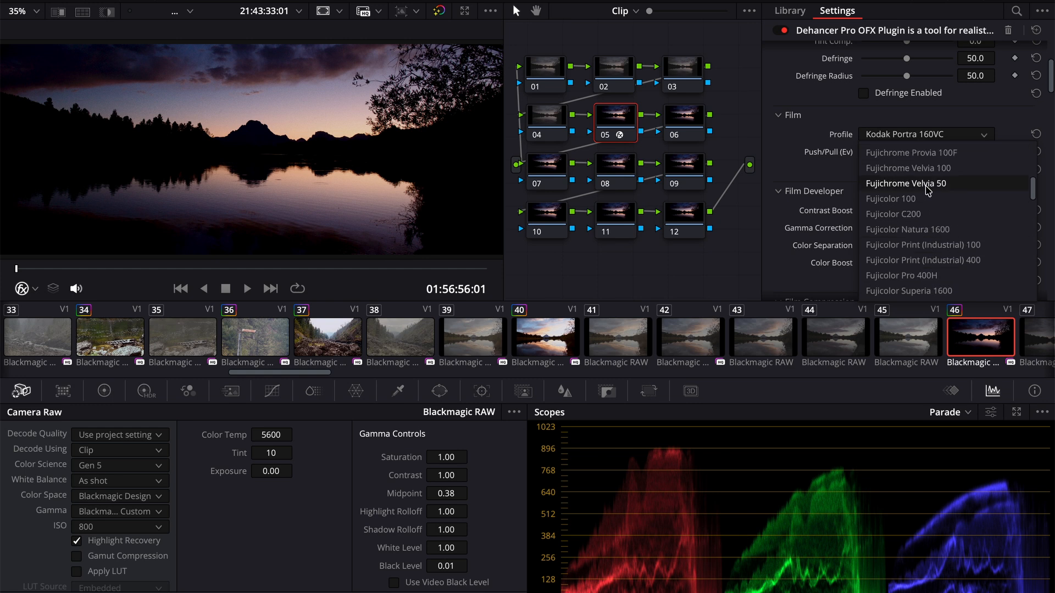
{"action": "left_click", "coordinate": [928, 187]}
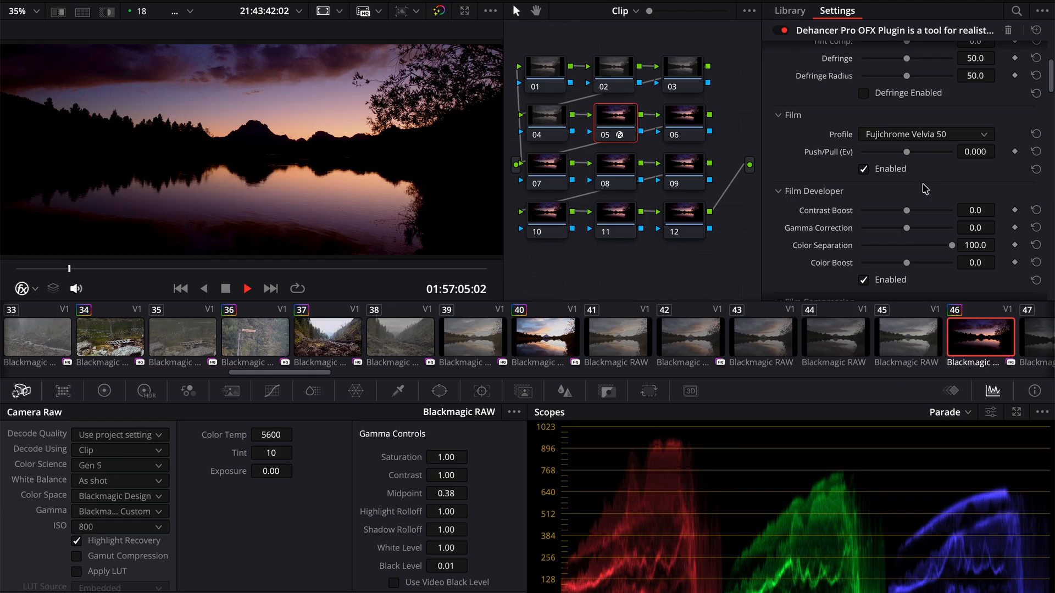
{"action": "key", "text": "space"}
- Apply the Kodak Portra 160VC grade to sunny cabin path clip 58 and set its Camera Raw ISO to 320
{"action": "scroll", "coordinate": [997, 357], "scroll_direction": "right", "scroll_amount": 10}
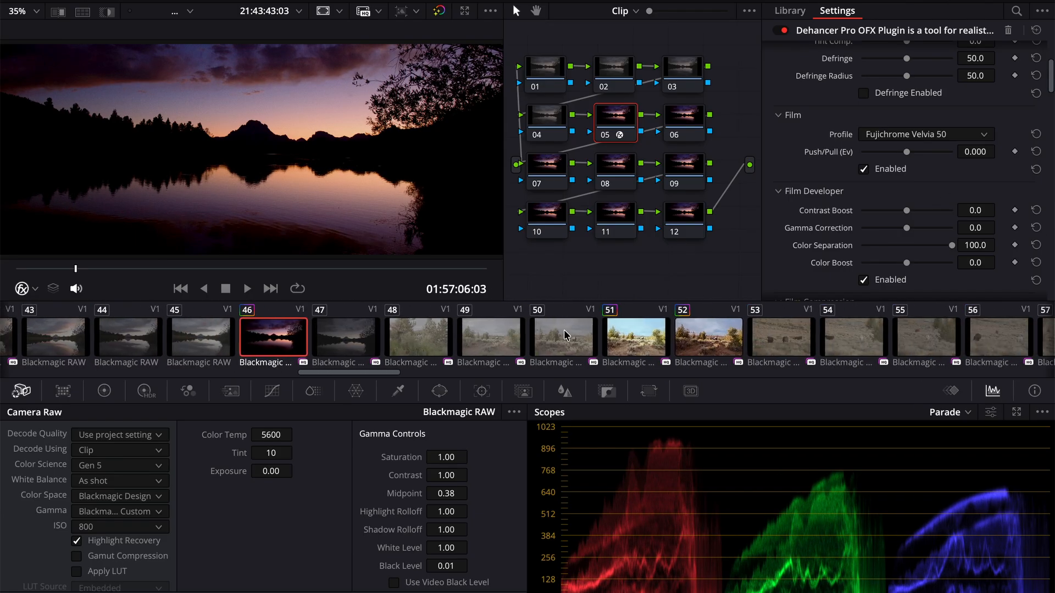
{"action": "left_click", "coordinate": [717, 341]}
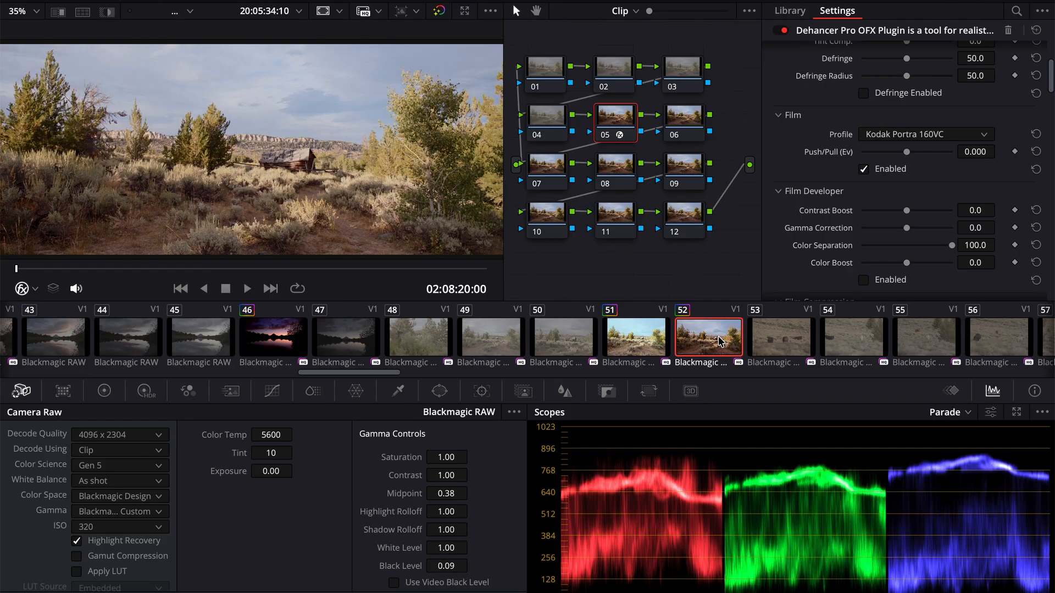
{"action": "scroll", "coordinate": [719, 341], "scroll_direction": "right", "scroll_amount": 8}
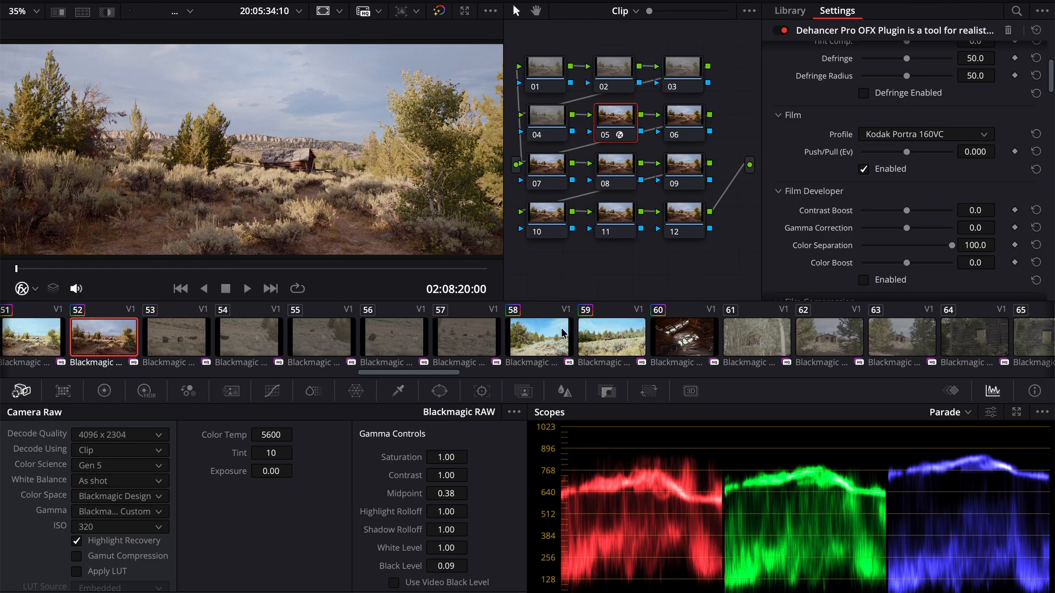
{"action": "left_click", "coordinate": [539, 330]}
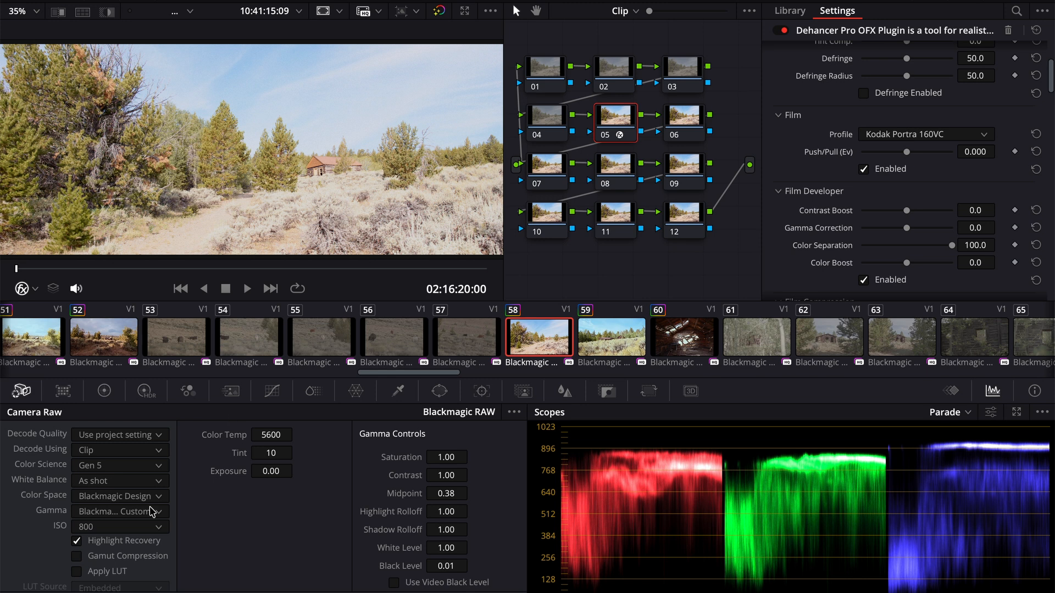
{"action": "left_click", "coordinate": [123, 528]}
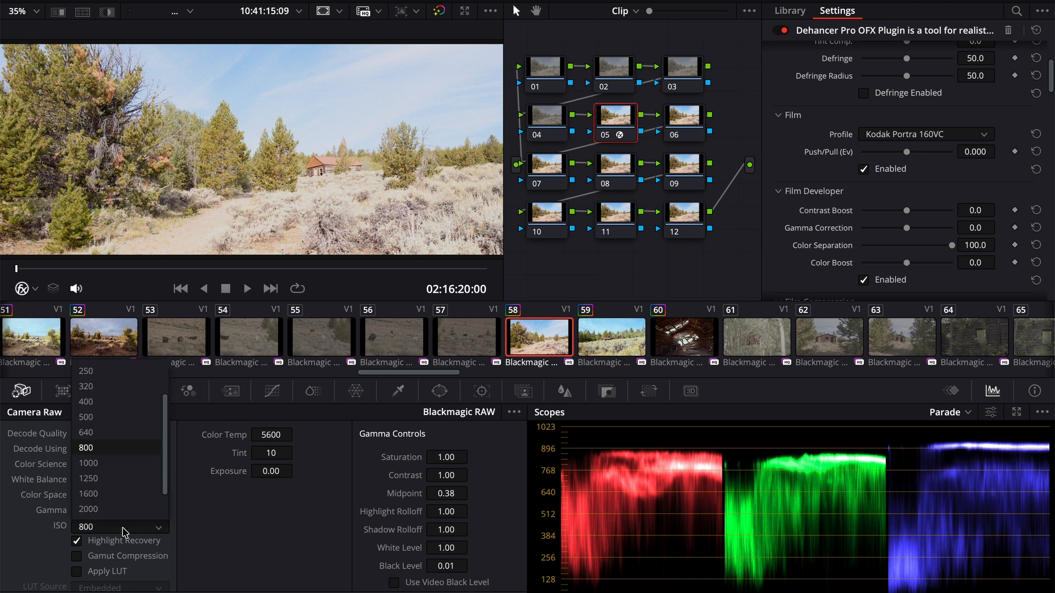
{"action": "left_click", "coordinate": [122, 387]}
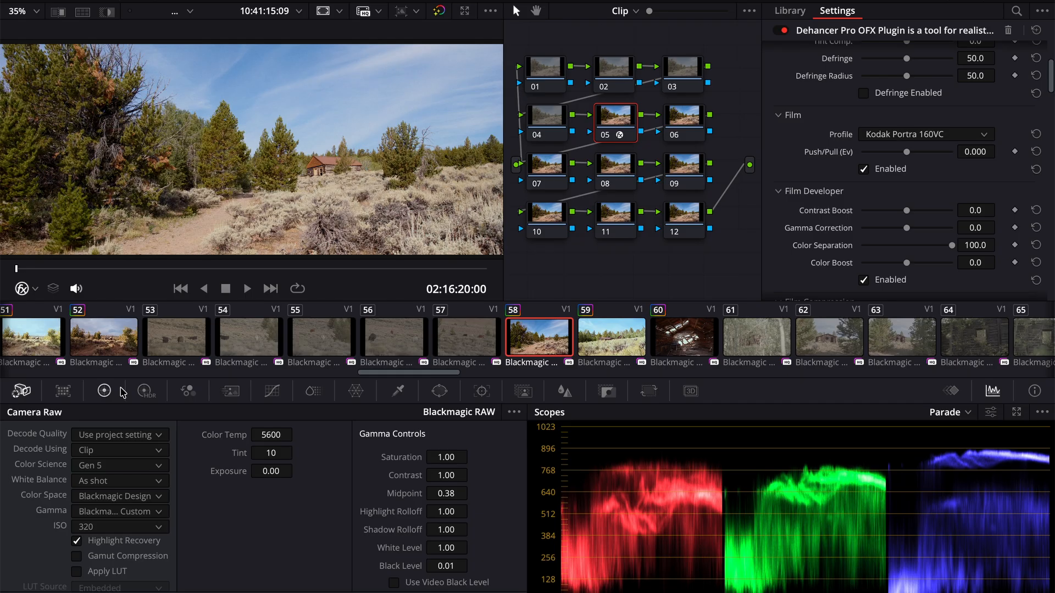
{"action": "key", "text": "space"}
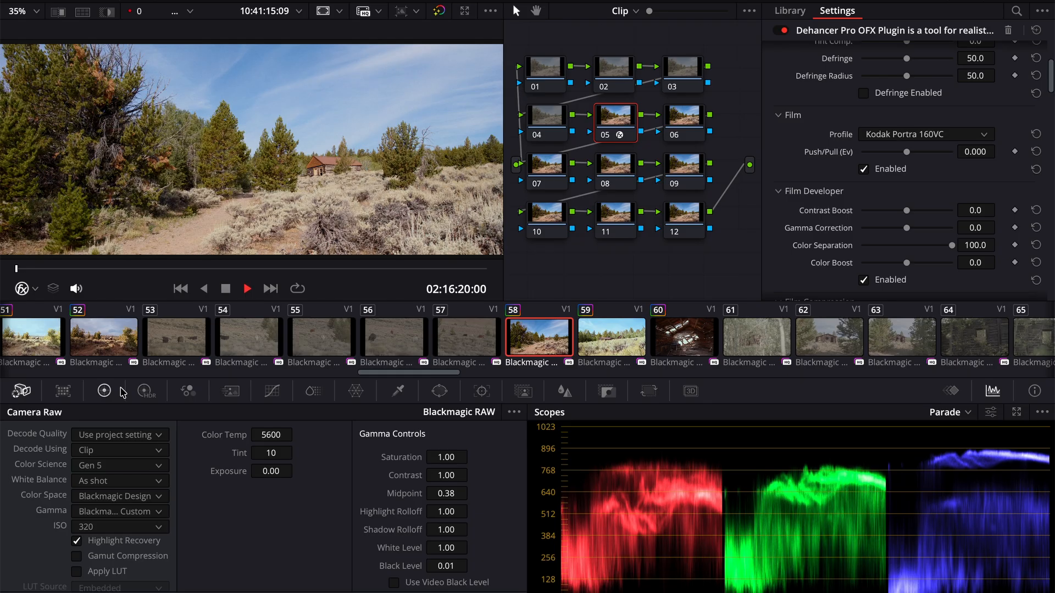
{"action": "key", "text": "space"}
{"action": "left_click", "coordinate": [347, 269]}
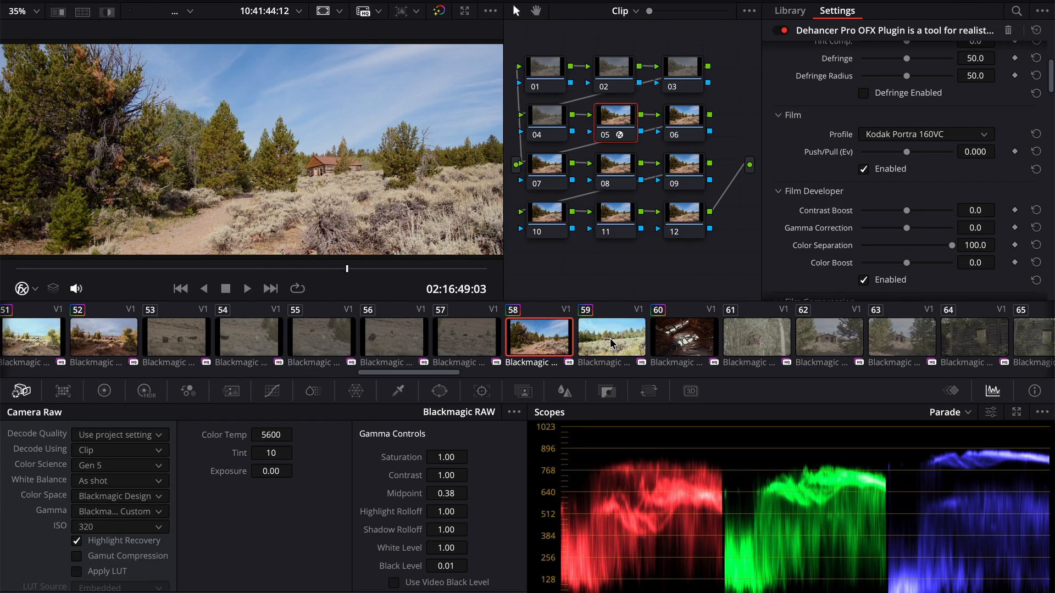
- Apply the Kodak Portra 160VC grade to log cabin clip 63 and set its Camera Raw ISO to 320
{"action": "scroll", "coordinate": [782, 334], "scroll_direction": "right", "scroll_amount": 5}
{"action": "left_click", "coordinate": [669, 339]}
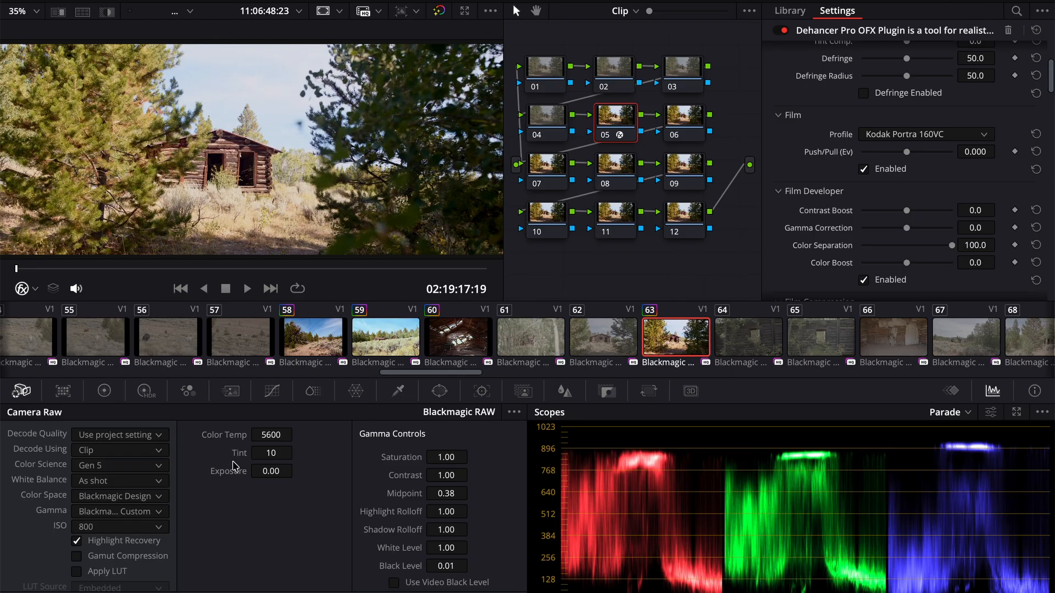
{"action": "left_click", "coordinate": [106, 527]}
{"action": "left_click", "coordinate": [102, 388]}
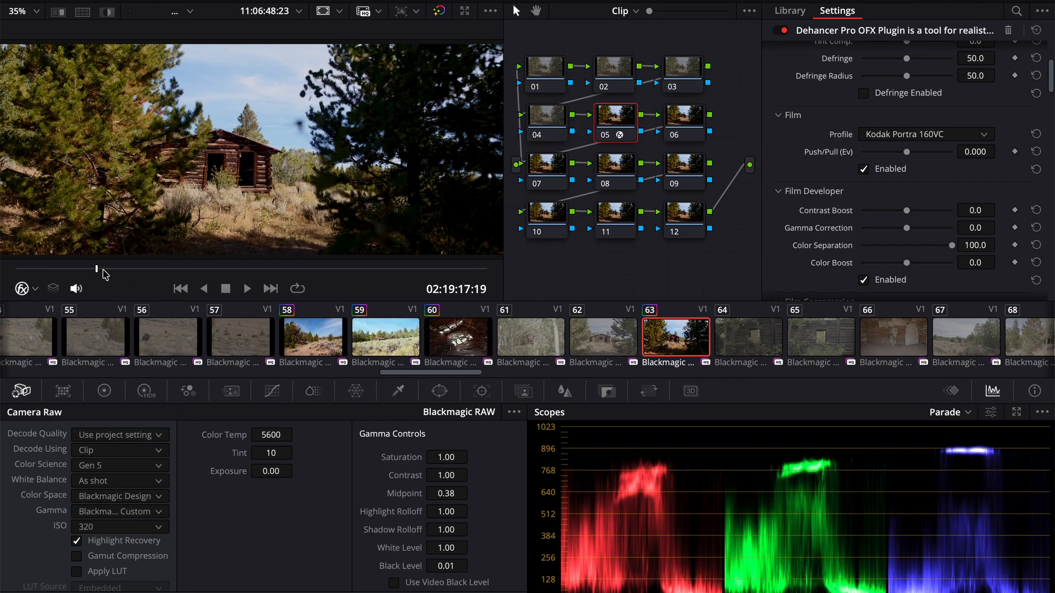
{"action": "left_click_drag", "start_coordinate": [272, 268], "coordinate": [308, 269]}
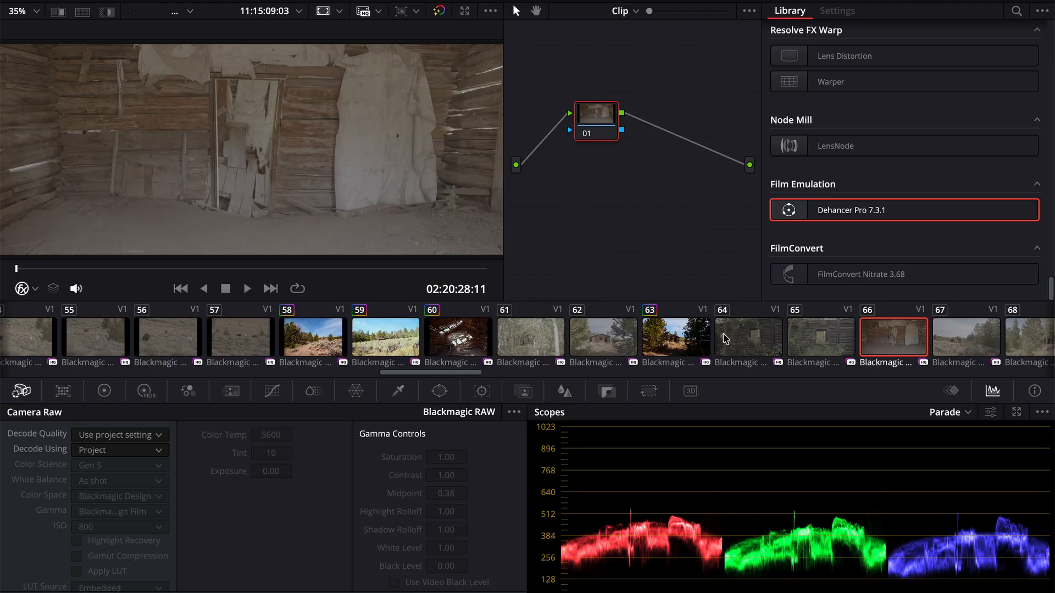
- Review graded clips 70, 72, 75 and 78, and examine the building and rock face in clip 75 up close
{"action": "scroll", "coordinate": [711, 335], "scroll_direction": "right", "scroll_amount": 5}
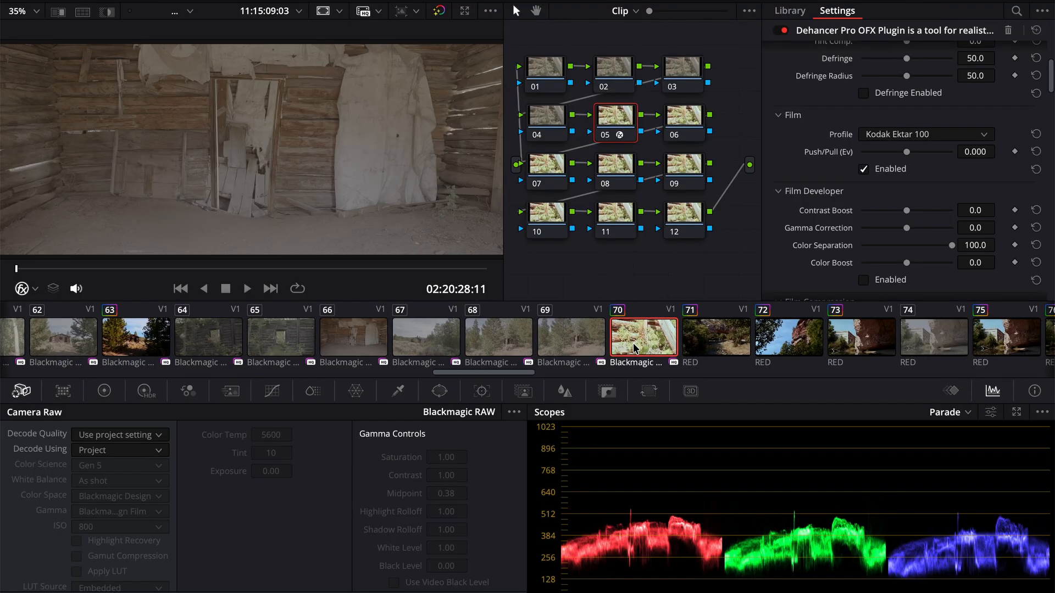
{"action": "left_click", "coordinate": [633, 343]}
{"action": "scroll", "coordinate": [633, 343], "scroll_direction": "right", "scroll_amount": 4}
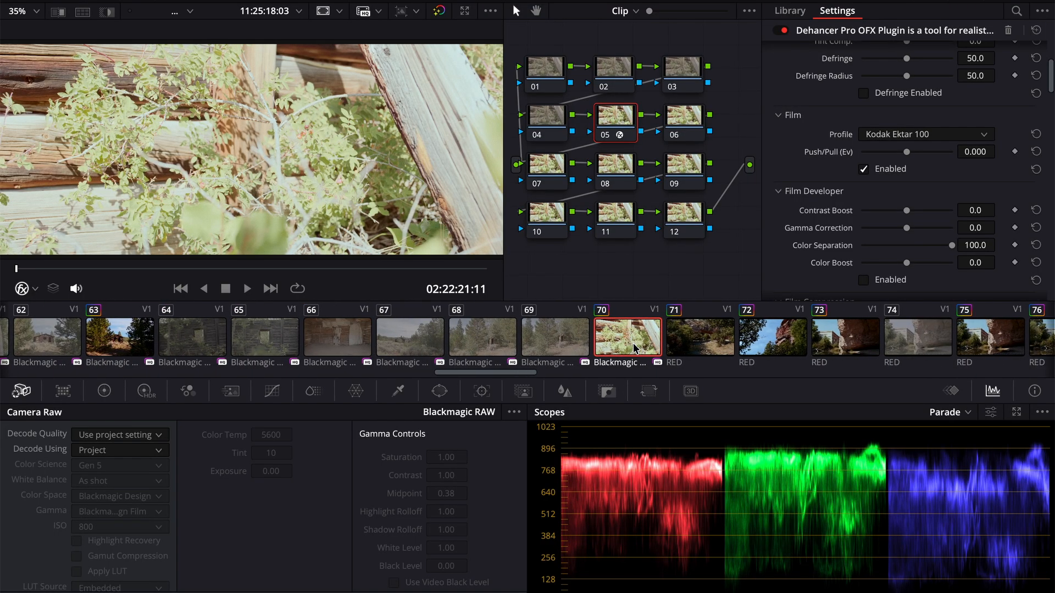
{"action": "left_click", "coordinate": [505, 343]}
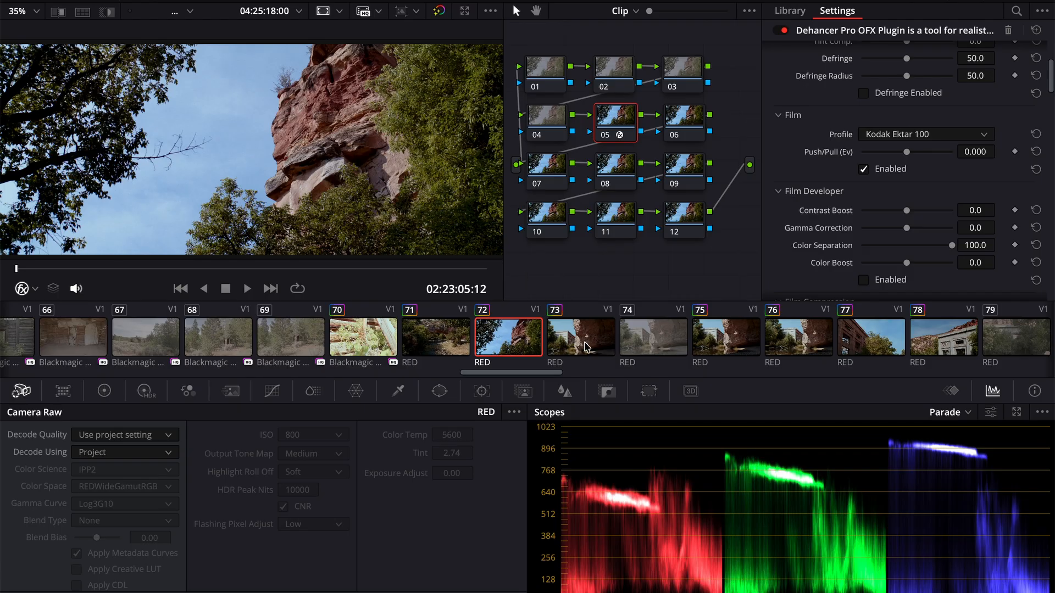
{"action": "scroll", "coordinate": [587, 346], "scroll_direction": "right", "scroll_amount": 5}
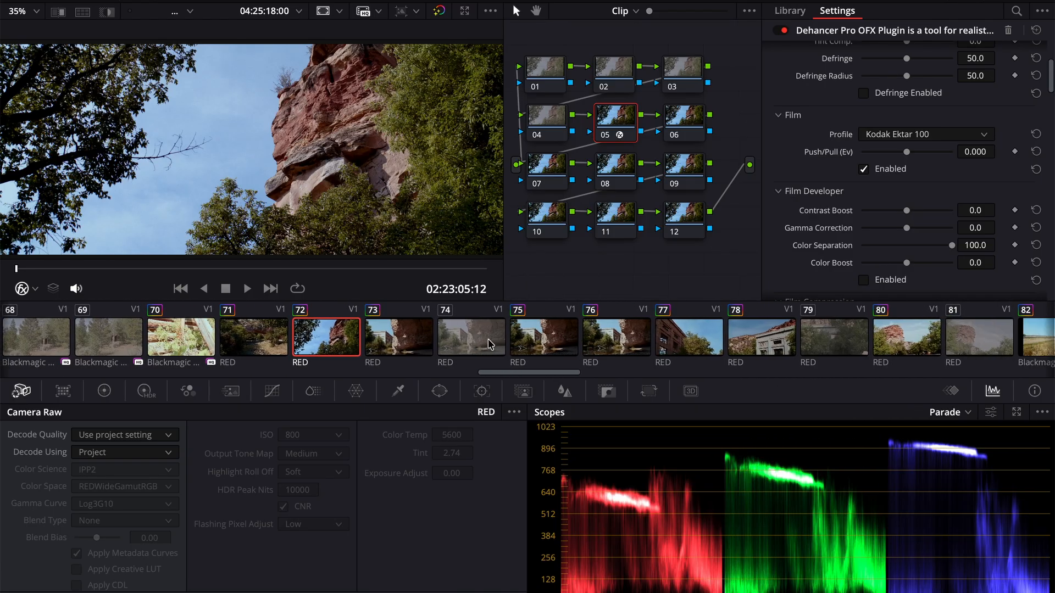
{"action": "left_click", "coordinate": [547, 341]}
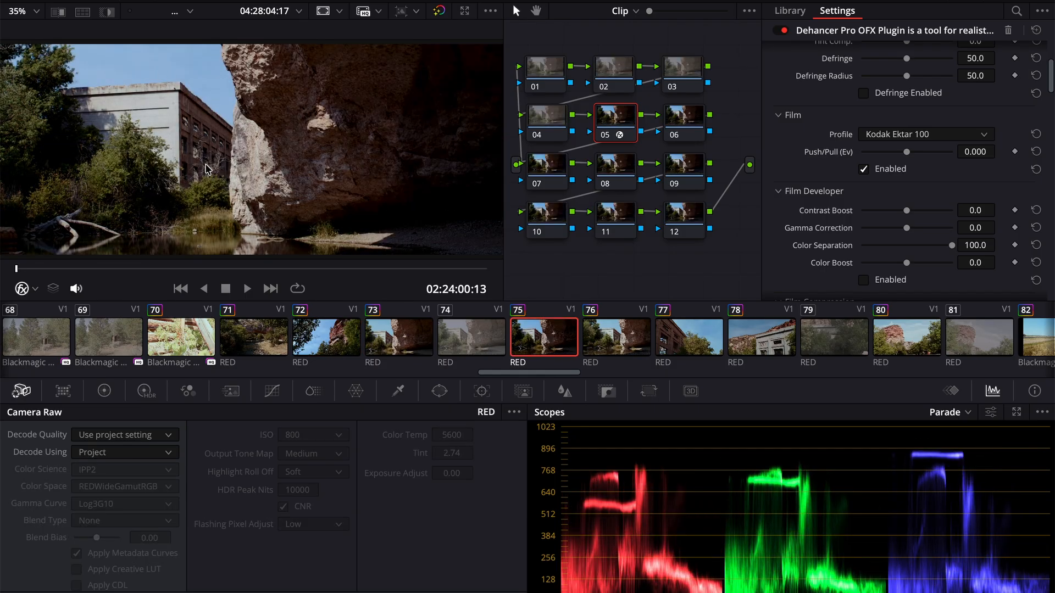
{"action": "scroll", "coordinate": [212, 171], "scroll_direction": "up", "scroll_amount": 3}
{"action": "scroll", "coordinate": [205, 167], "scroll_direction": "down", "scroll_amount": 4}
{"action": "scroll", "coordinate": [205, 168], "scroll_direction": "up", "scroll_amount": 3}
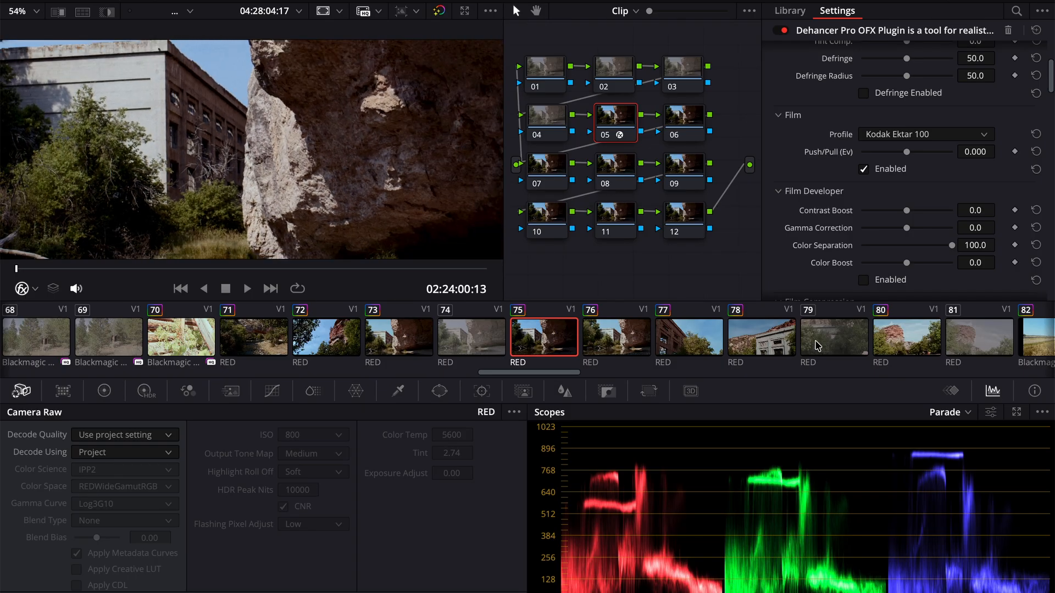
{"action": "left_click", "coordinate": [767, 344]}
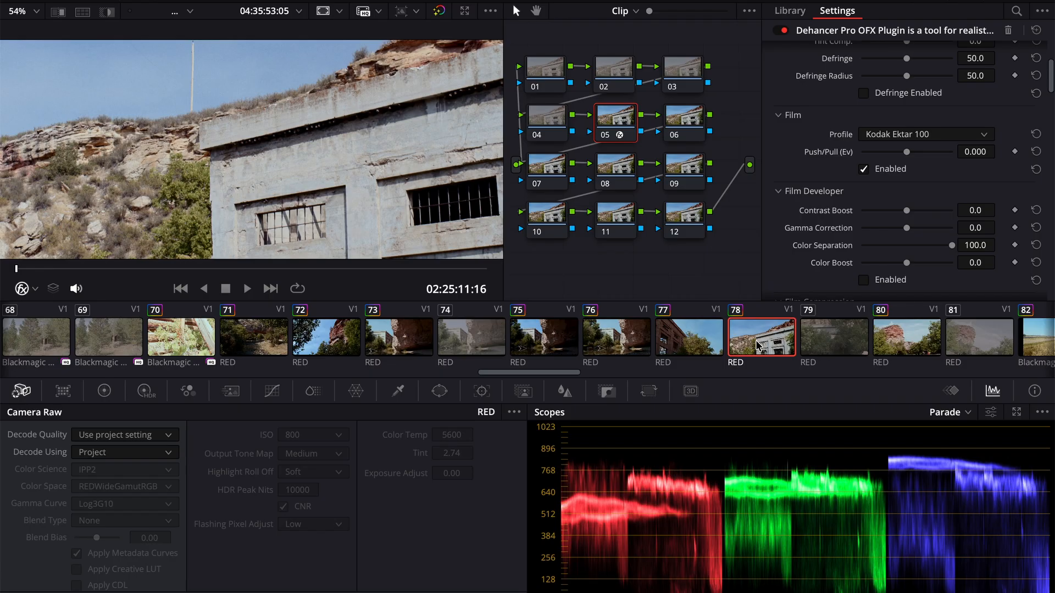
- Undo the last Camera Raw change on red rock clip 80
{"action": "left_click", "coordinate": [877, 337]}
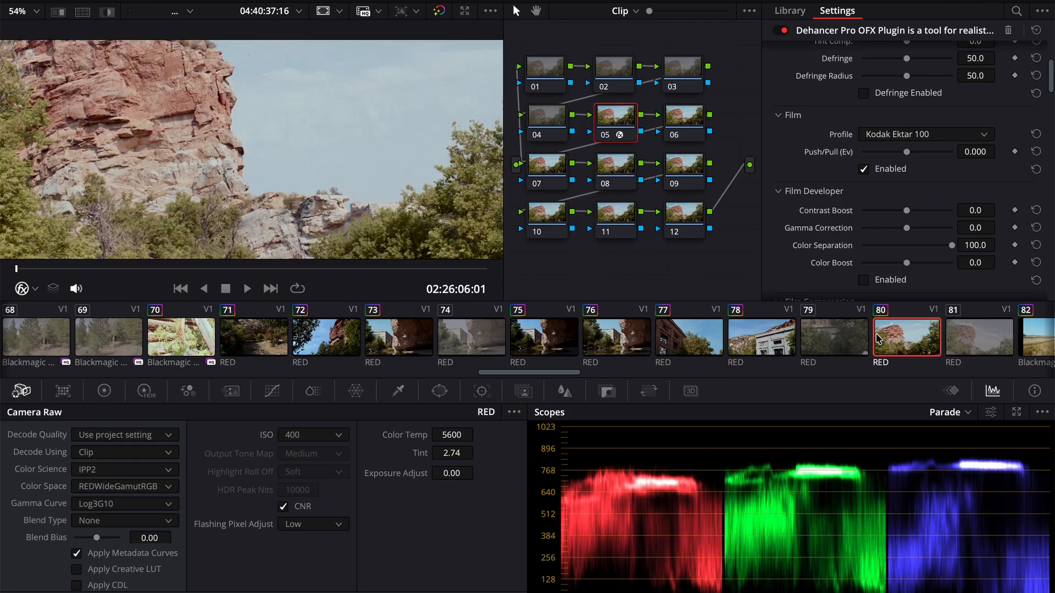
{"action": "key", "text": "super+z"}
- View two-tree prairie clip 84 and apply the Kodak Portra 160VC grade to dead tree field clip 86
{"action": "scroll", "coordinate": [887, 340], "scroll_direction": "right", "scroll_amount": 3}
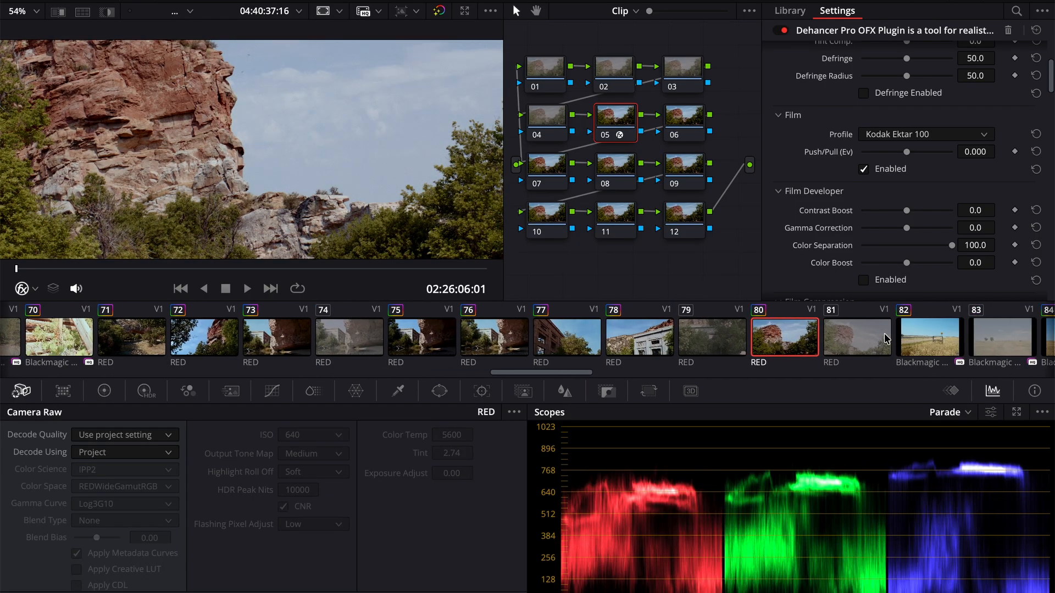
{"action": "scroll", "coordinate": [886, 337], "scroll_direction": "right", "scroll_amount": 3}
{"action": "left_click", "coordinate": [856, 332]}
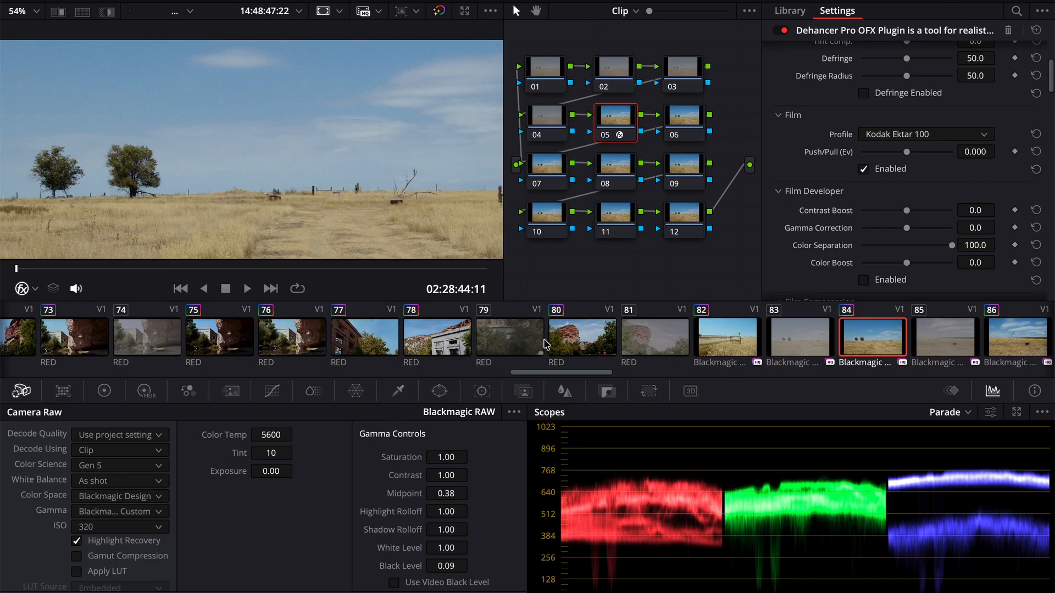
{"action": "scroll", "coordinate": [598, 336], "scroll_direction": "right", "scroll_amount": 1}
{"action": "scroll", "coordinate": [598, 337], "scroll_direction": "right", "scroll_amount": 5}
{"action": "left_click", "coordinate": [594, 353]}
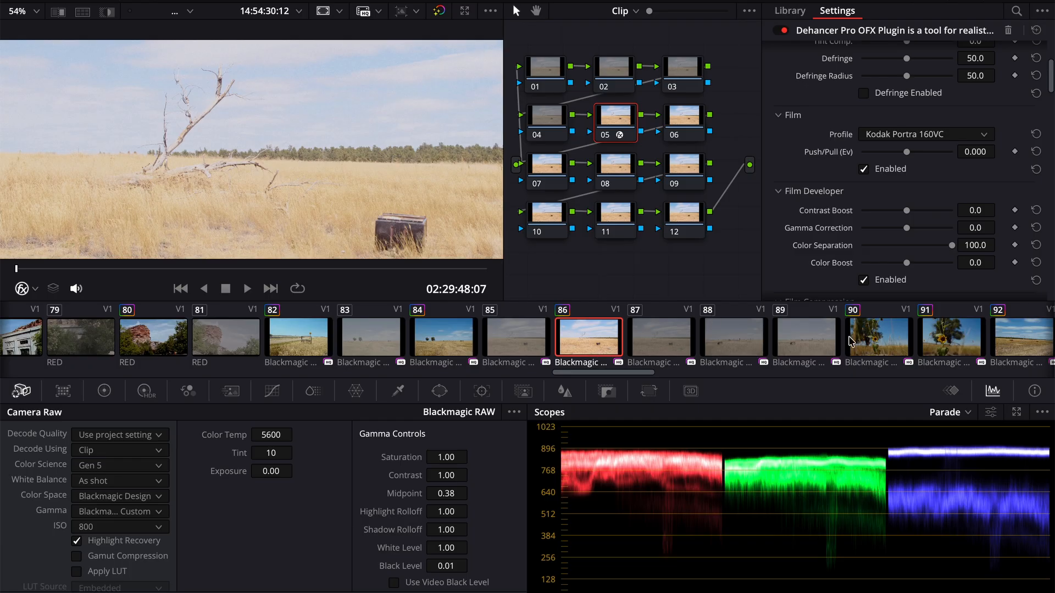
- Apply the Kodak Portra 160VC grade to railway track clip 102 and set its Camera Raw ISO to 400
{"action": "scroll", "coordinate": [698, 351], "scroll_direction": "right", "scroll_amount": 8}
{"action": "left_click", "coordinate": [698, 352]}
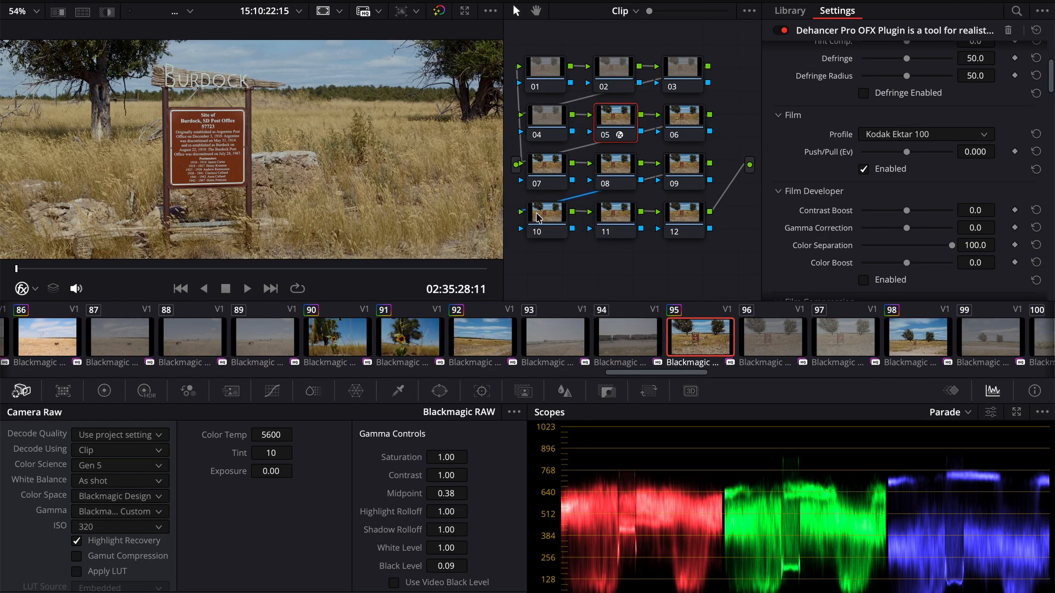
{"action": "scroll", "coordinate": [824, 357], "scroll_direction": "right", "scroll_amount": 7}
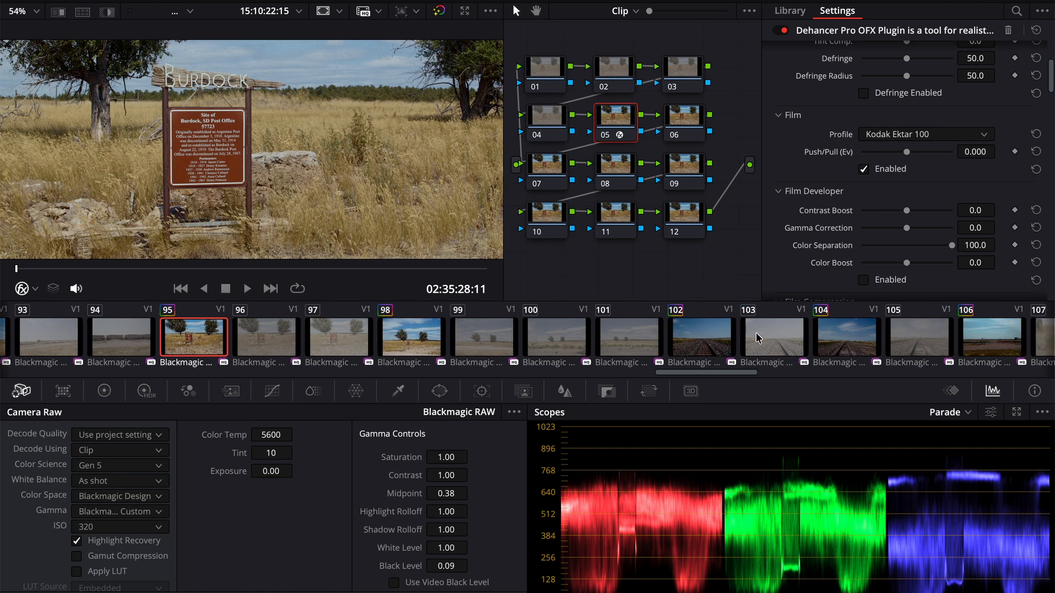
{"action": "left_click", "coordinate": [713, 338]}
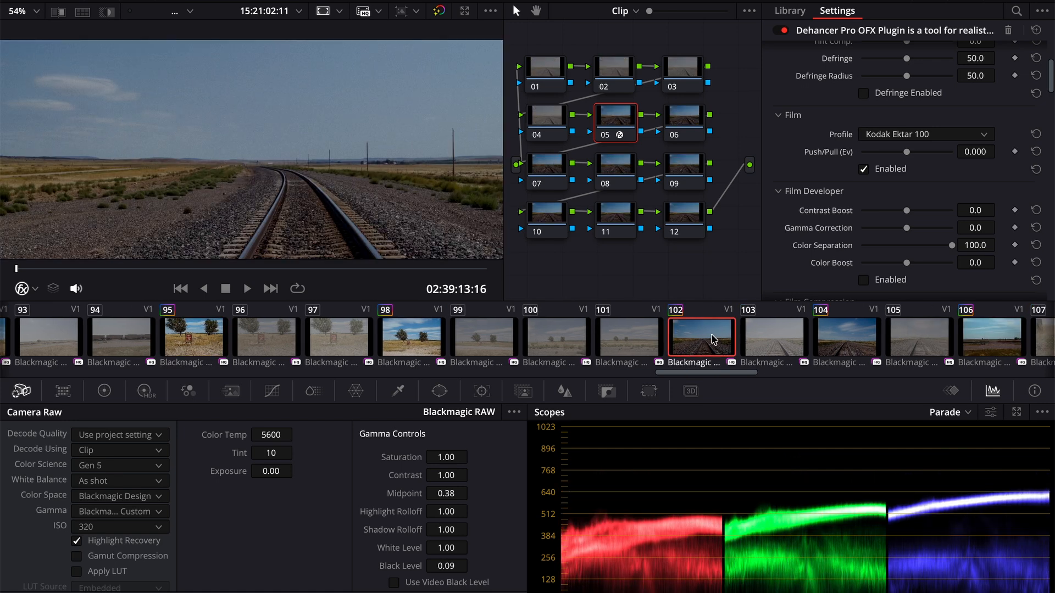
{"action": "left_click", "coordinate": [126, 526]}
{"action": "left_click", "coordinate": [113, 387]}
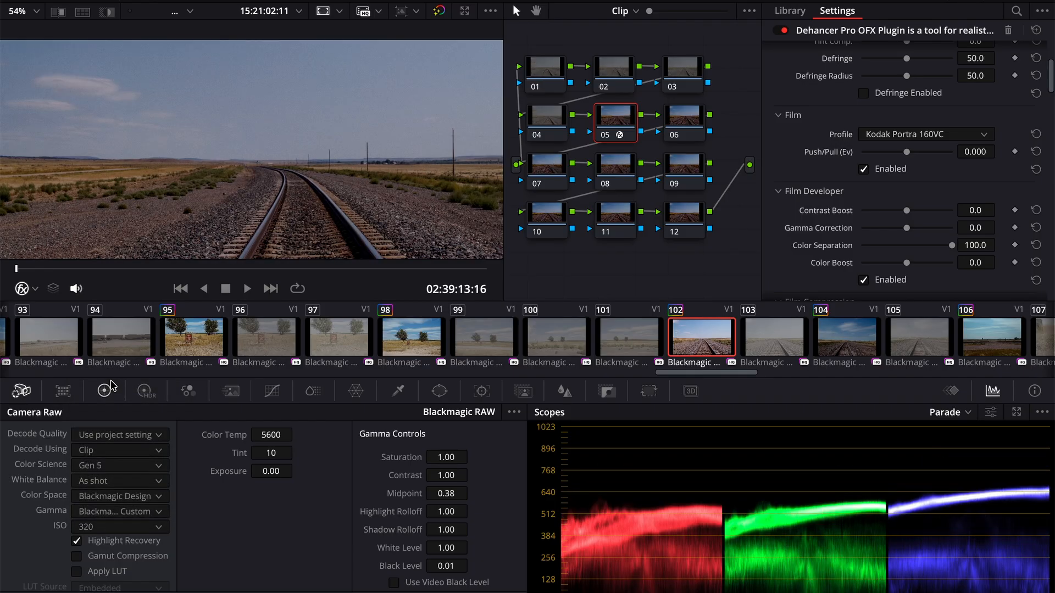
{"action": "left_click", "coordinate": [117, 527]}
{"action": "left_click", "coordinate": [122, 403]}
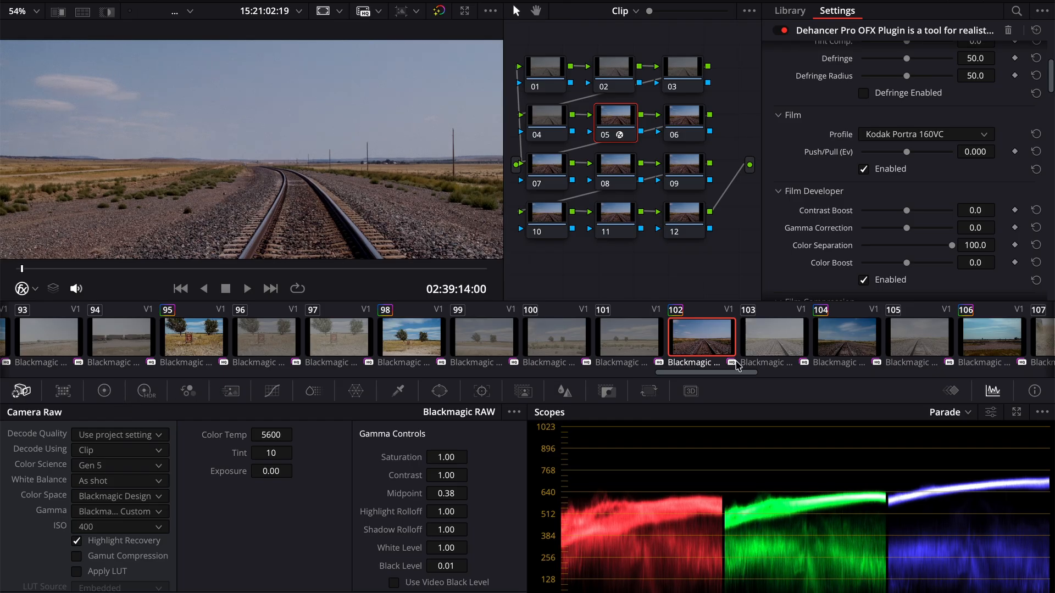
- Review railway clip 104 and prairie dog clip 108, and apply the Kodak Portra 160VC grade to prairie dog and bird clip 110
{"action": "left_click", "coordinate": [844, 339]}
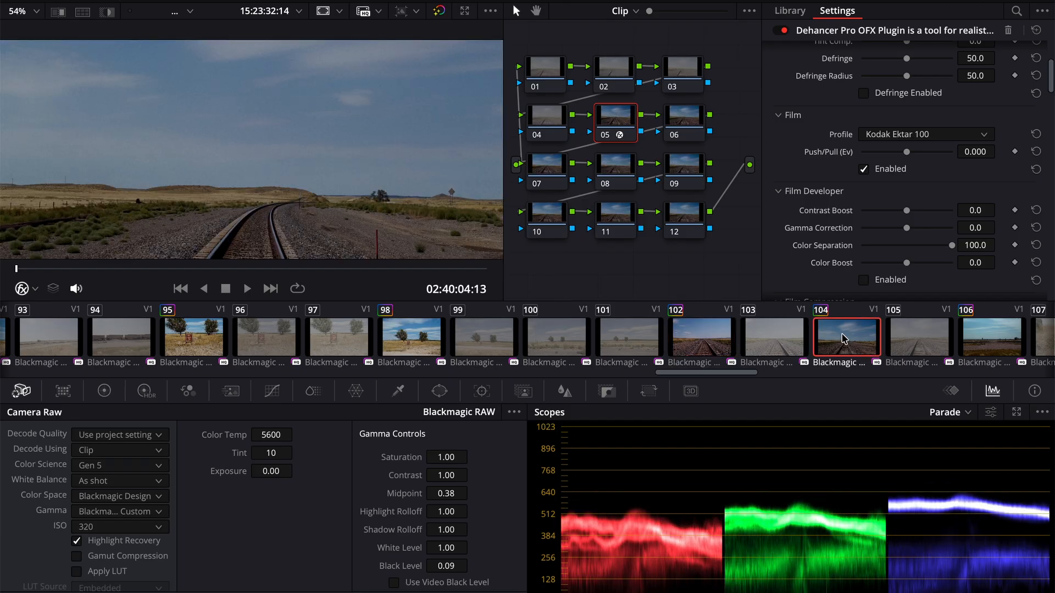
{"action": "scroll", "coordinate": [875, 337], "scroll_direction": "right", "scroll_amount": 5}
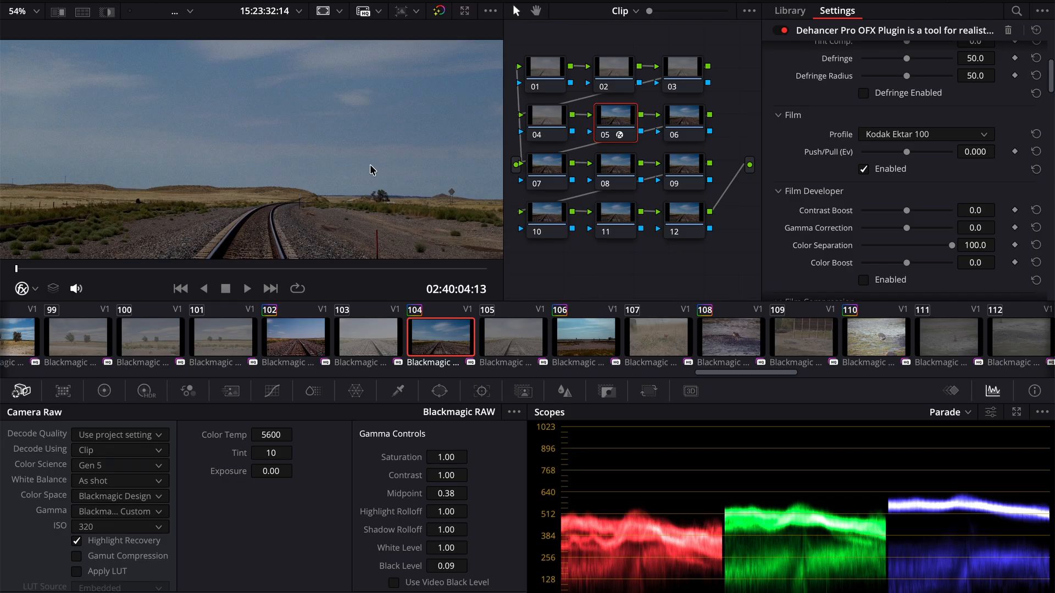
{"action": "left_click", "coordinate": [720, 348]}
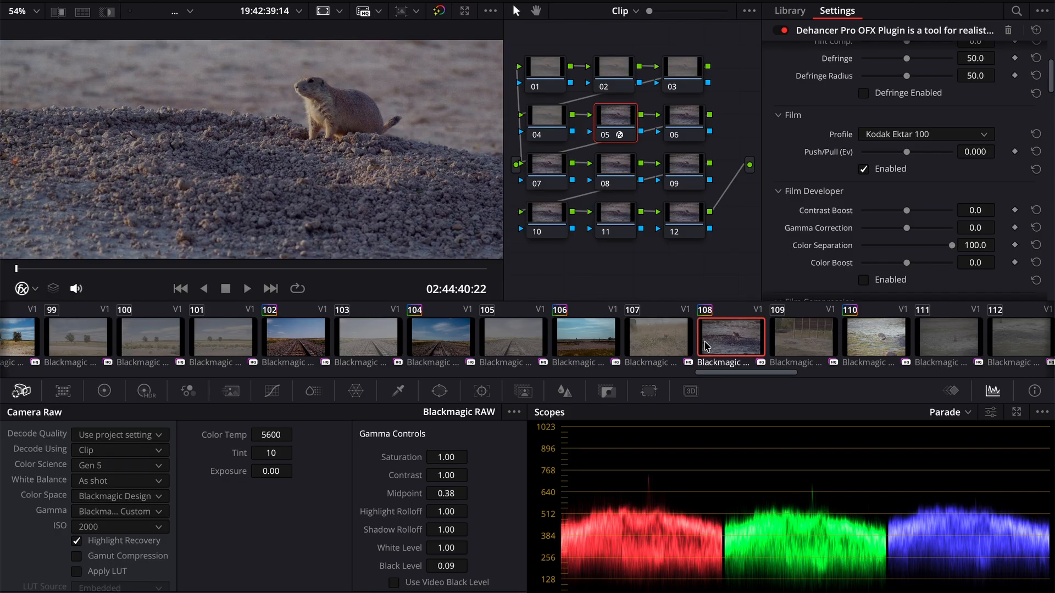
{"action": "scroll", "coordinate": [738, 344], "scroll_direction": "right", "scroll_amount": 5}
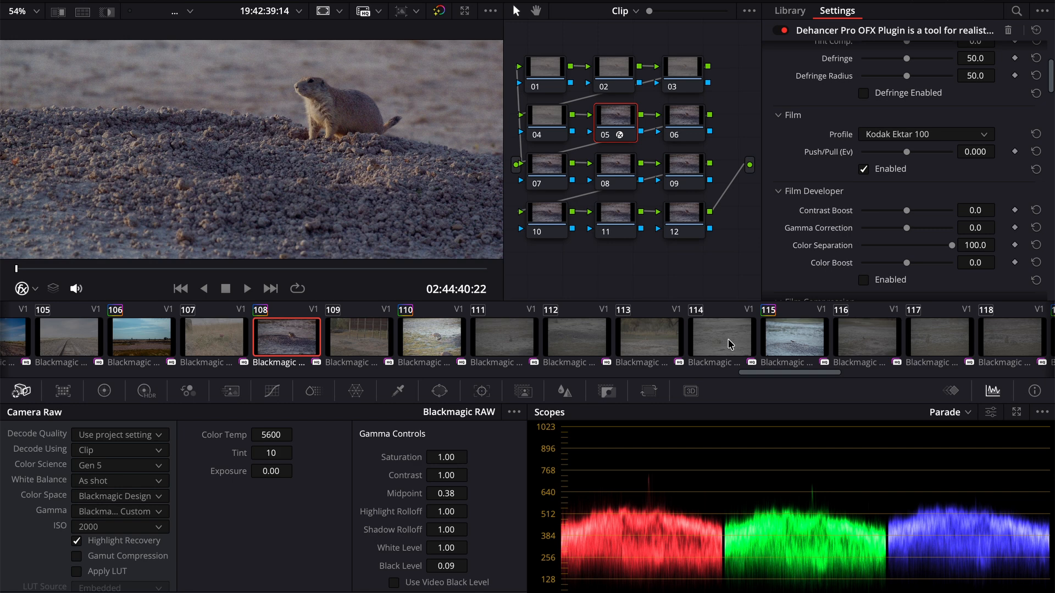
{"action": "scroll", "coordinate": [682, 342], "scroll_direction": "down", "scroll_amount": 1}
{"action": "left_click", "coordinate": [369, 337]}
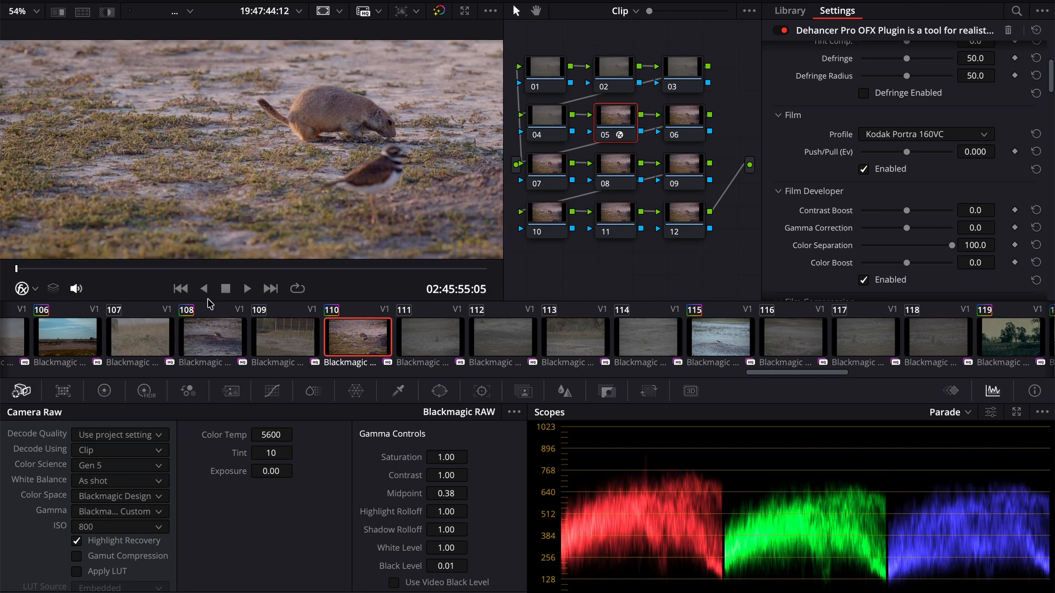
- Scrub through prairie dog and bird clip 110 and check shorebird clip 115 at about its midpoint
{"action": "left_click_drag", "start_coordinate": [167, 269], "coordinate": [358, 270]}
{"action": "left_click", "coordinate": [731, 353]}
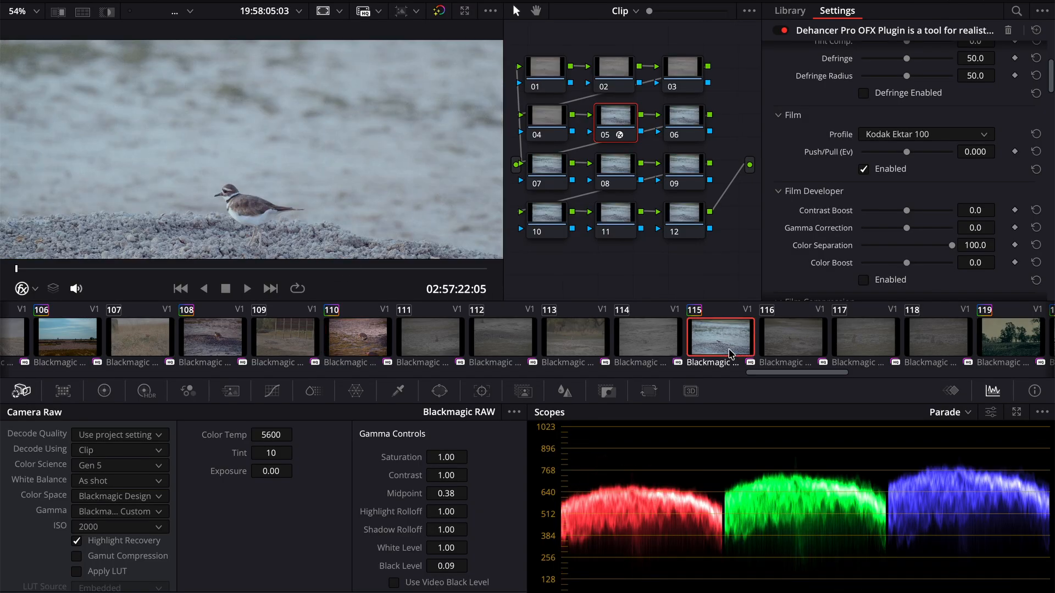
{"action": "left_click", "coordinate": [277, 270]}
- Apply the Kodak Portra 160VC grade to abandoned farmhouse clip 120 and set its Camera Raw ISO to 400
{"action": "scroll", "coordinate": [836, 370], "scroll_direction": "right", "scroll_amount": 3}
{"action": "scroll", "coordinate": [836, 369], "scroll_direction": "right", "scroll_amount": 1}
{"action": "left_click", "coordinate": [691, 350]}
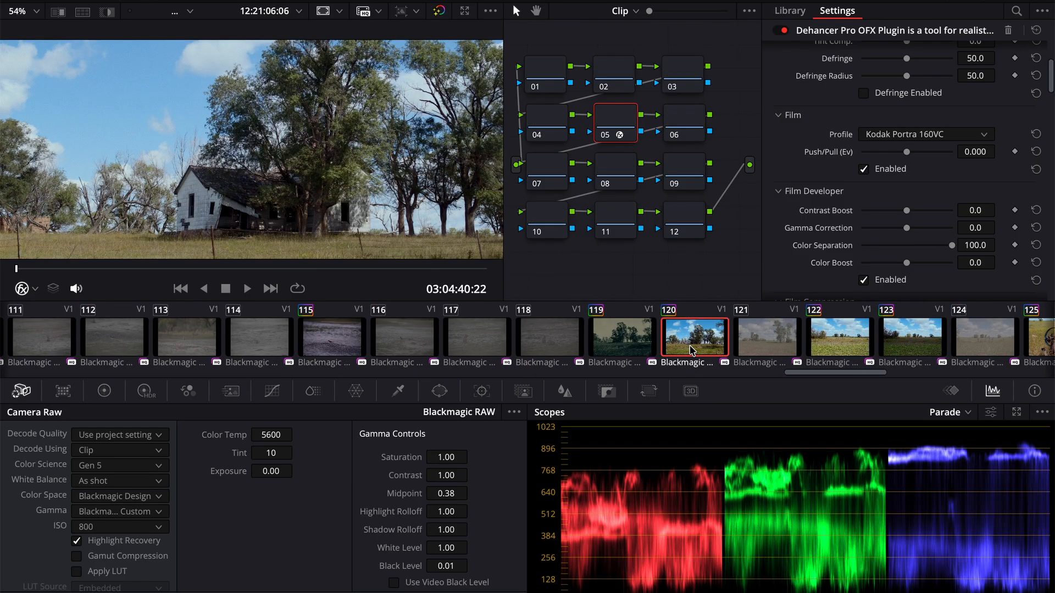
{"action": "key", "text": "super+n"}
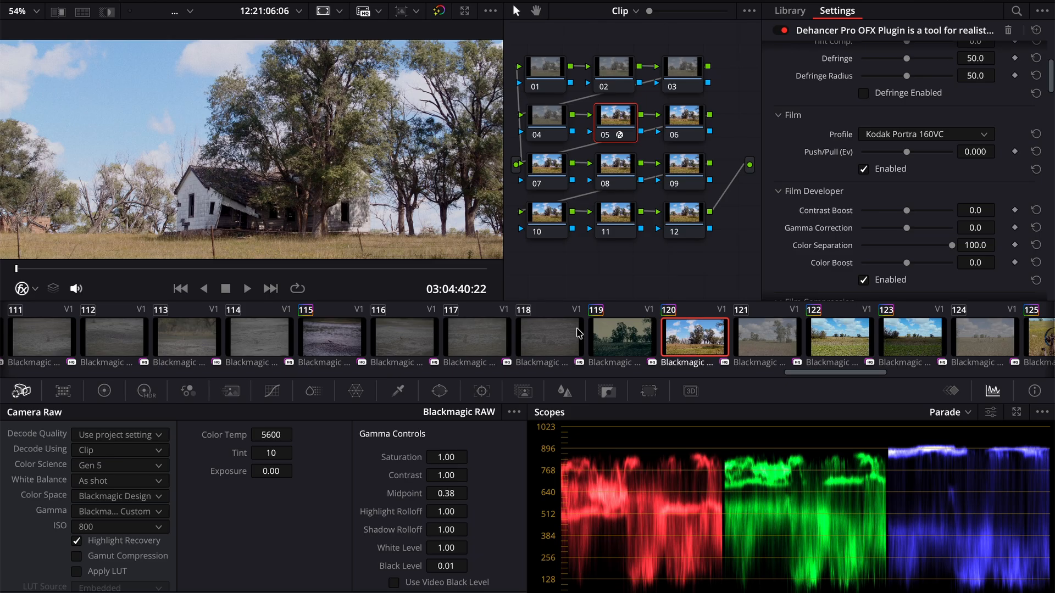
{"action": "left_click", "coordinate": [117, 528]}
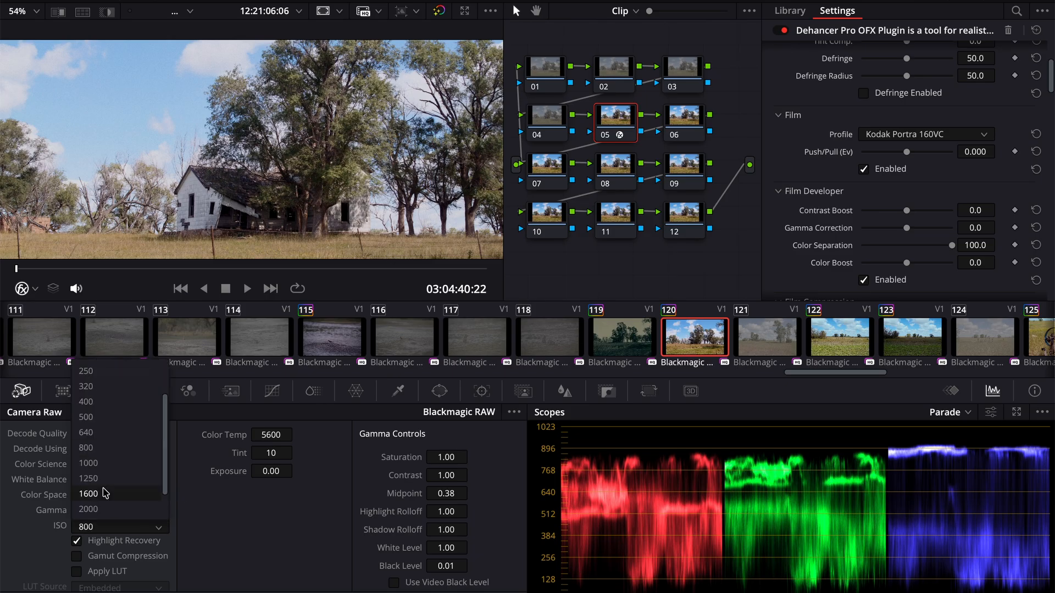
{"action": "left_click", "coordinate": [110, 405]}
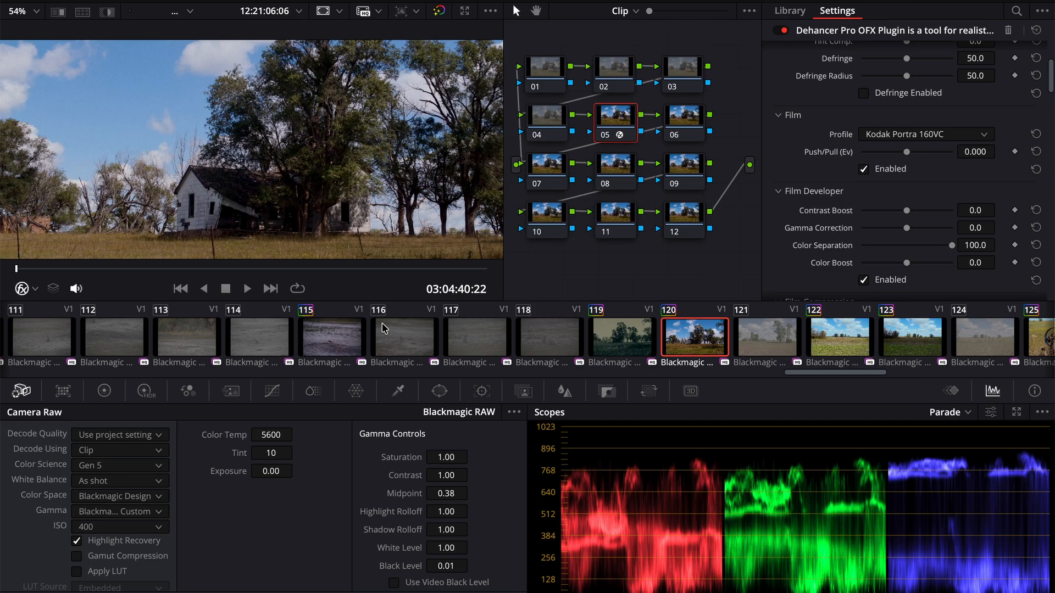
{"action": "left_click_drag", "start_coordinate": [137, 269], "coordinate": [269, 269]}
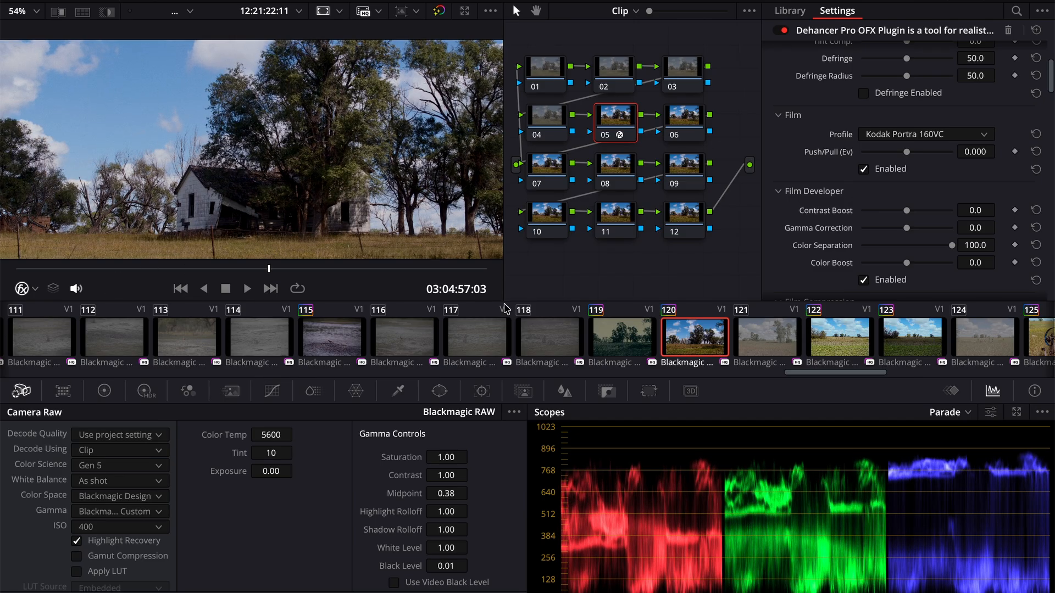
- Apply the Kodak Portra 160VC grade to rusty plow close-up clip 125 and fit its whole frame in the viewer
{"action": "scroll", "coordinate": [790, 350], "scroll_direction": "down", "scroll_amount": 5}
{"action": "scroll", "coordinate": [790, 350], "scroll_direction": "down", "scroll_amount": 1}
{"action": "left_click", "coordinate": [693, 350]}
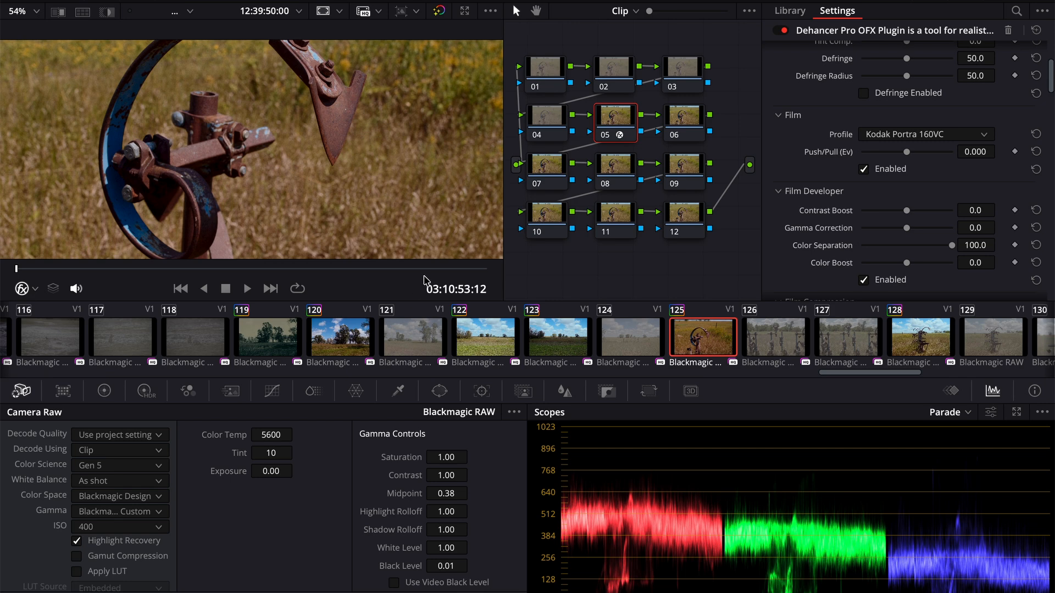
{"action": "left_click", "coordinate": [22, 11]}
{"action": "left_click", "coordinate": [26, 34]}
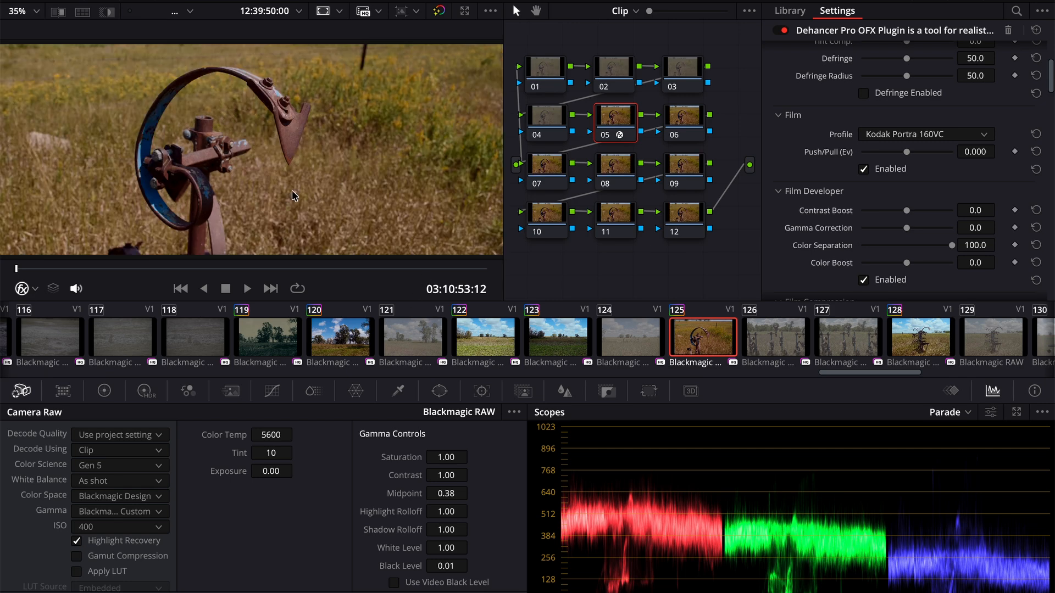
- Set the Camera Raw ISO of rusty plow clip 125 to 500 and play part of the clip
{"action": "left_click", "coordinate": [138, 529]}
{"action": "left_click", "coordinate": [112, 418]}
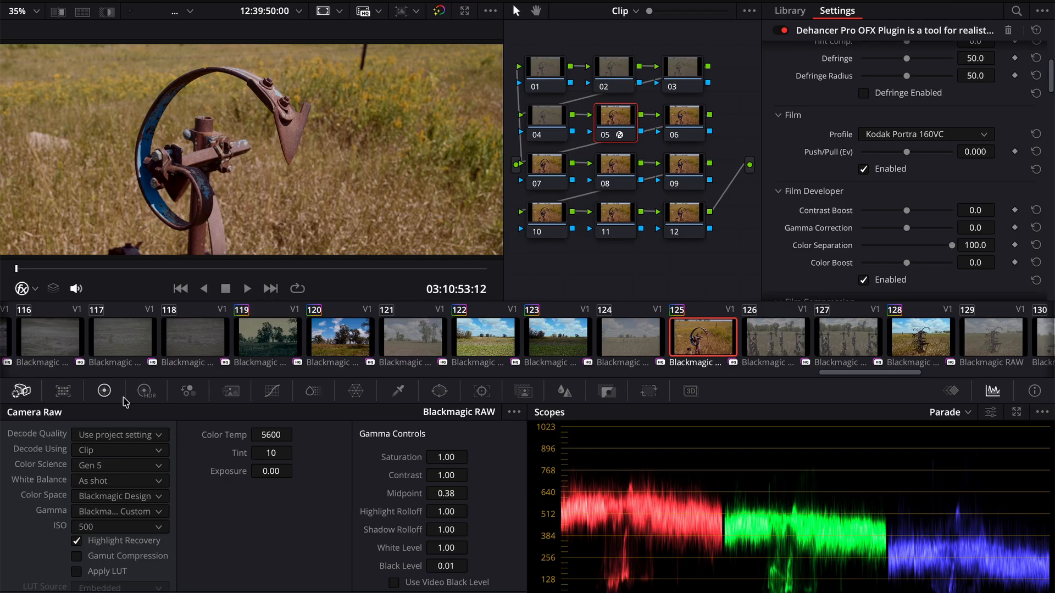
{"action": "key", "text": "space"}
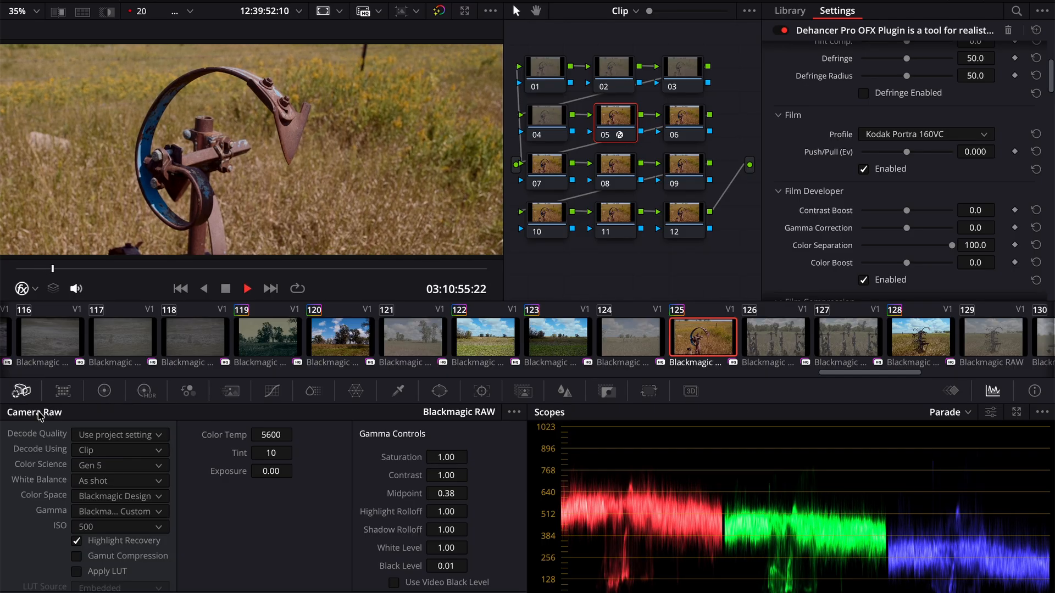
{"action": "key", "text": "space"}
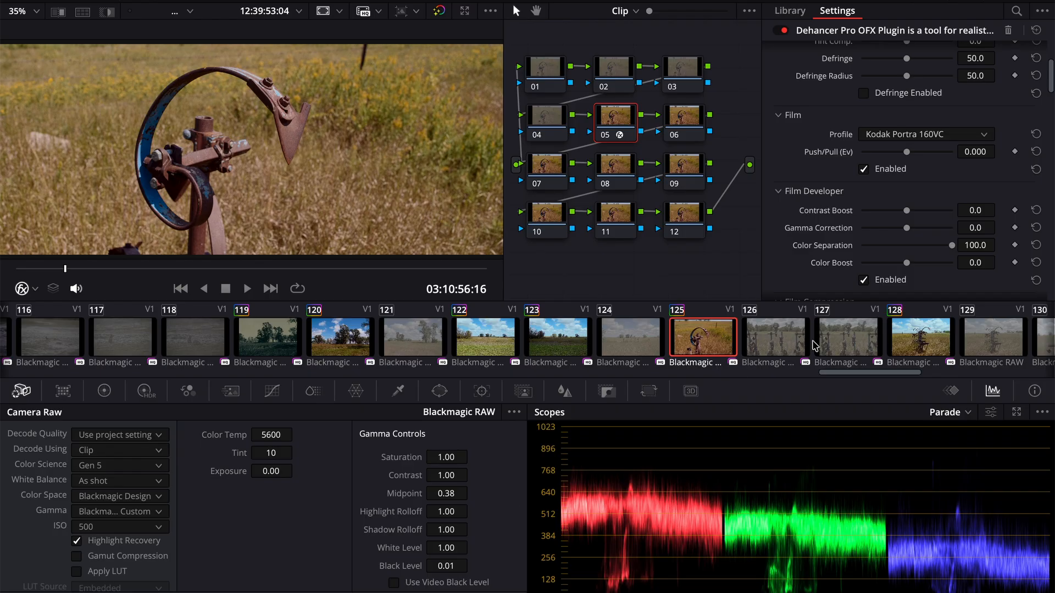
- Apply the Kodak Portra 160VC grade to wide plow field clip 128 and play part of the clip
{"action": "left_click", "coordinate": [930, 334]}
{"action": "key", "text": "space"}
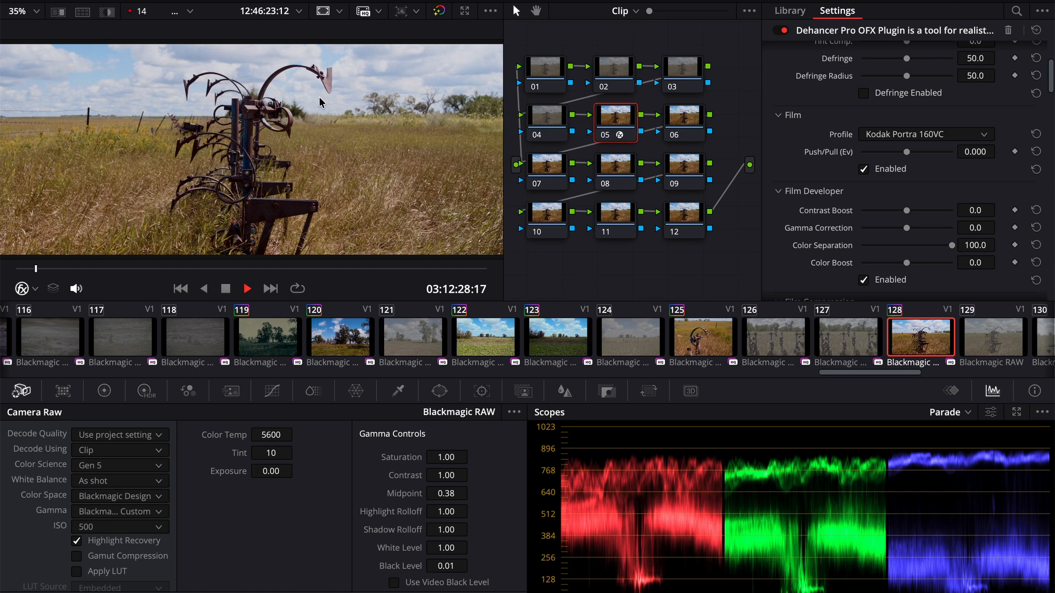
{"action": "key", "text": "space"}
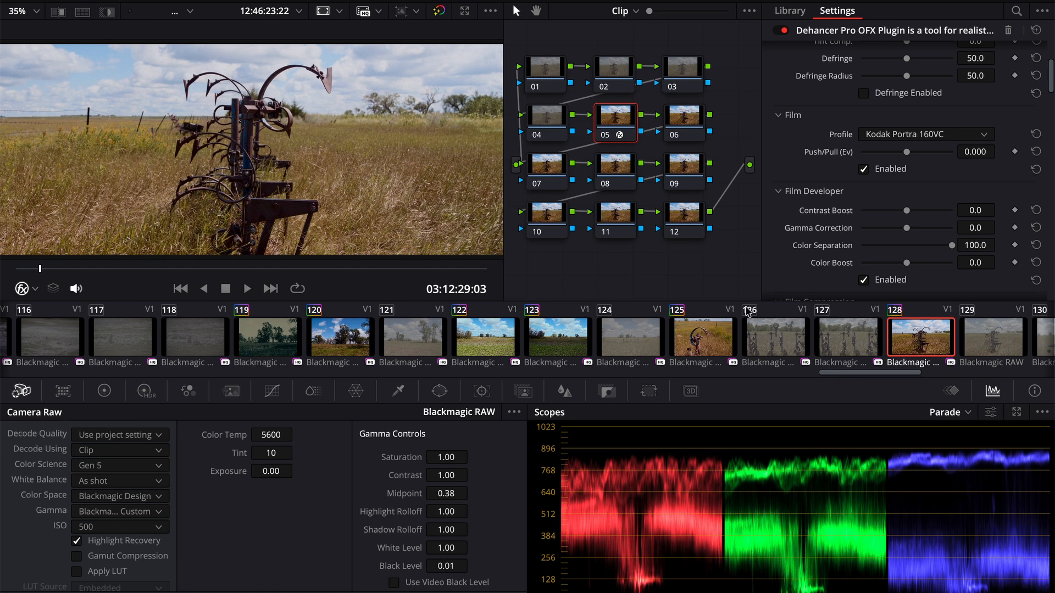
- Review the existing grades on ruined house interior clip 131 and silo field clip 146
{"action": "scroll", "coordinate": [764, 330], "scroll_direction": "down", "scroll_amount": 5}
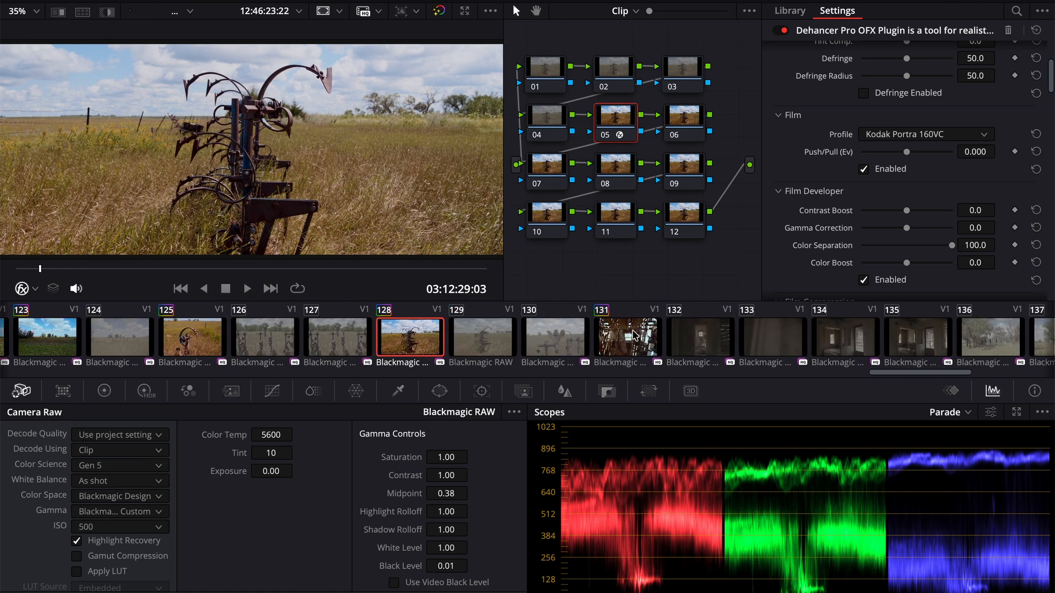
{"action": "left_click", "coordinate": [633, 337]}
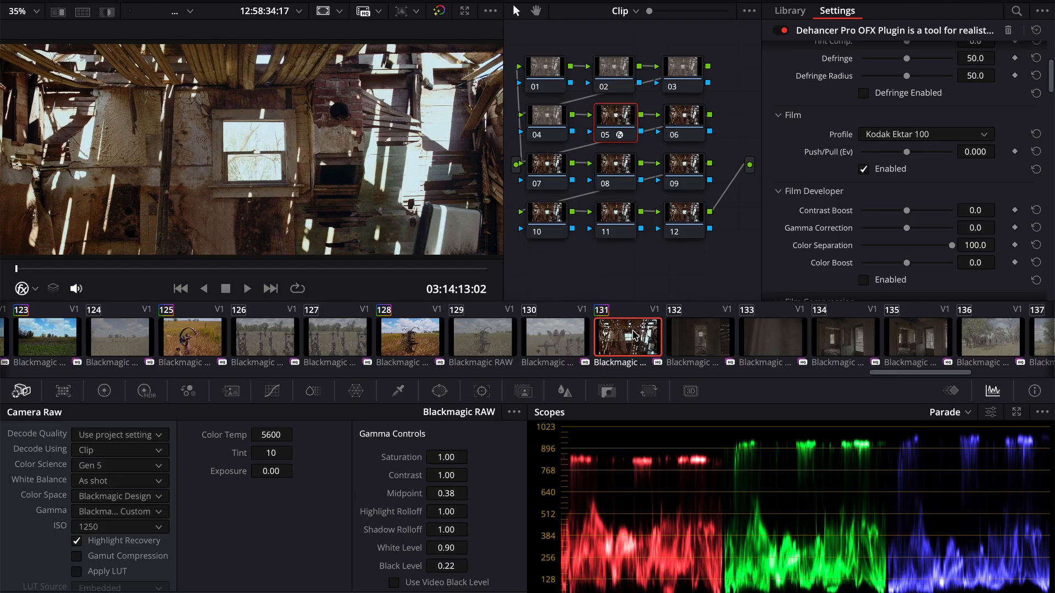
{"action": "scroll", "coordinate": [840, 342], "scroll_direction": "down", "scroll_amount": 5}
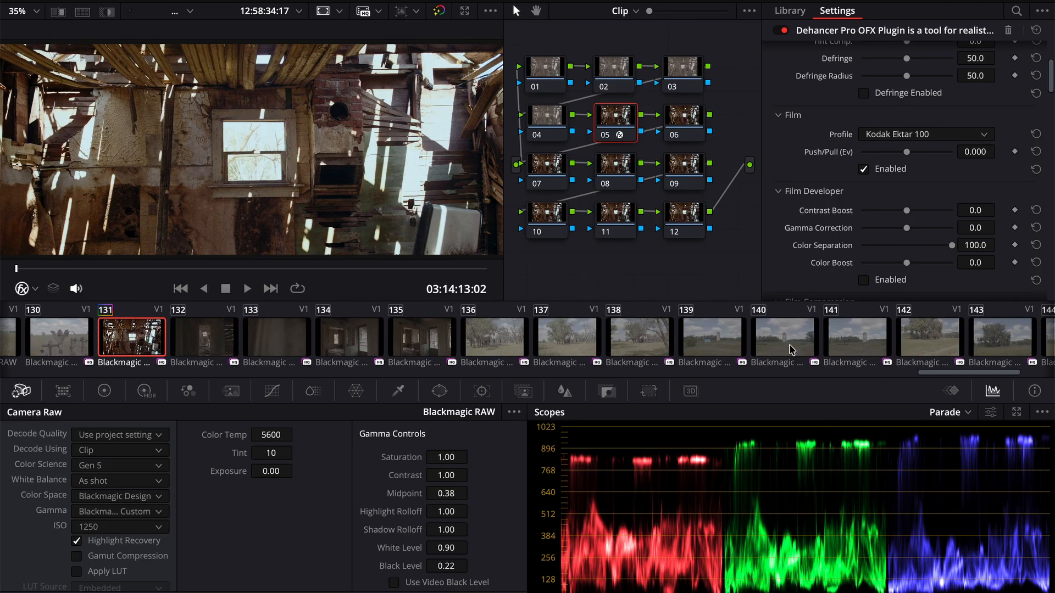
{"action": "scroll", "coordinate": [791, 349], "scroll_direction": "down", "scroll_amount": 4}
{"action": "left_click", "coordinate": [886, 340]}
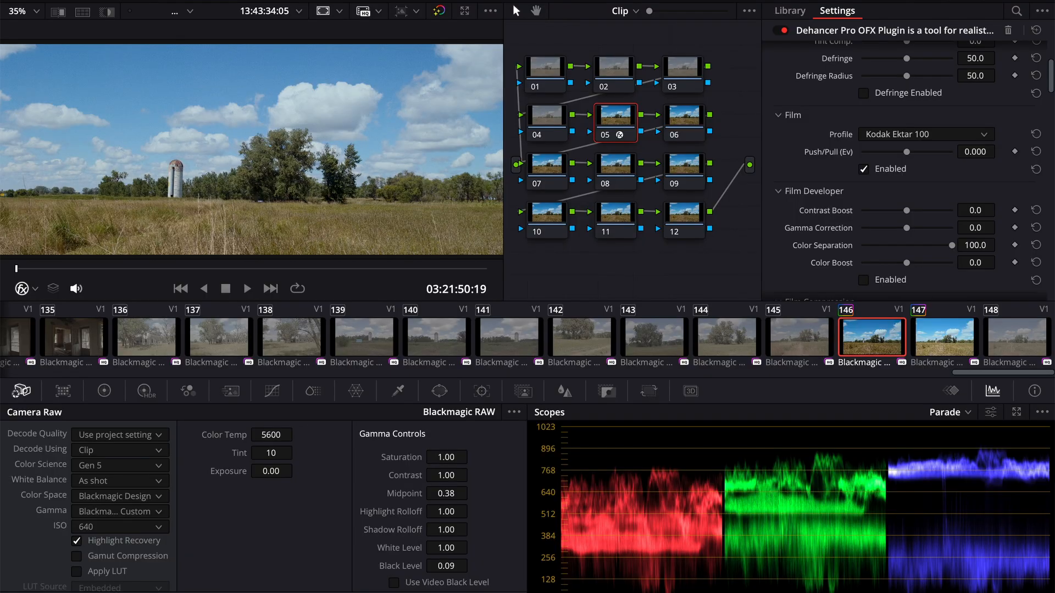
- Open the Elodi Video timeline for color grading and select clip 04 of the woman with the raised arm
{"action": "key", "text": "shift+4"}
{"action": "double_click", "coordinate": [199, 175]}
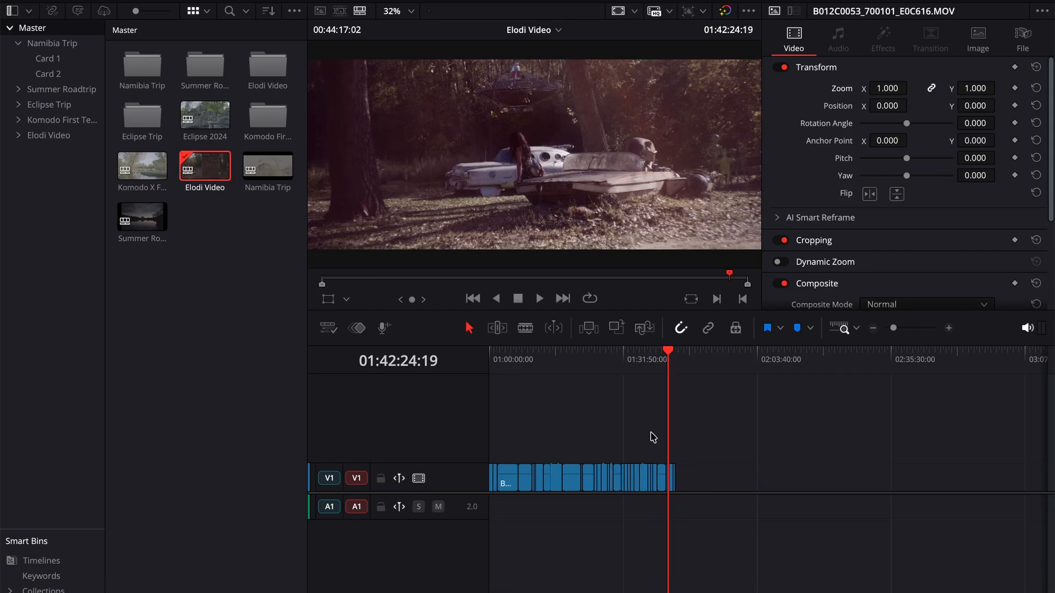
{"action": "key", "text": "shift+6"}
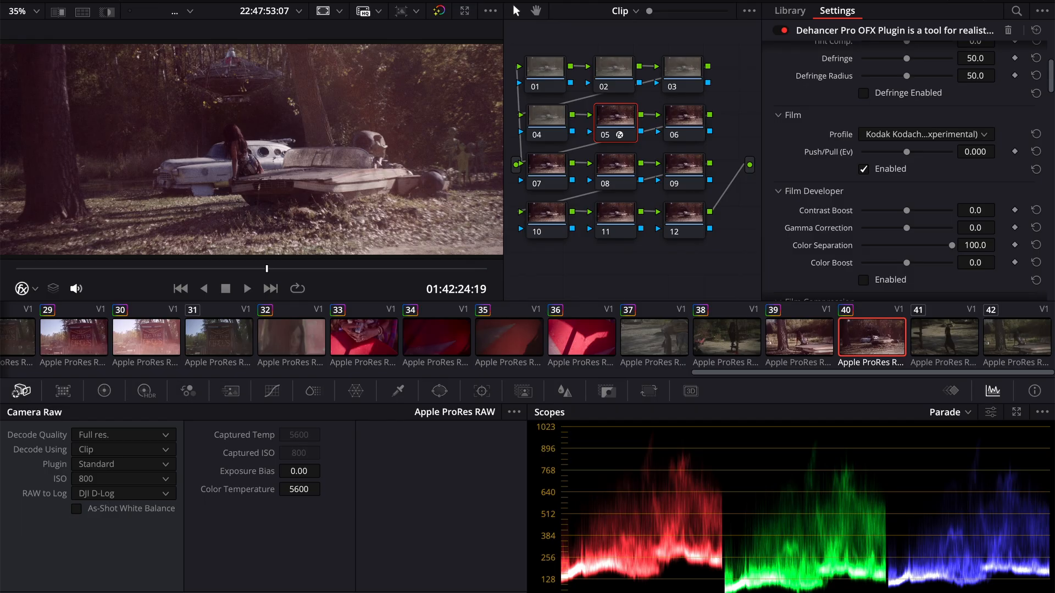
{"action": "scroll", "coordinate": [284, 360], "scroll_direction": "left", "scroll_amount": 10}
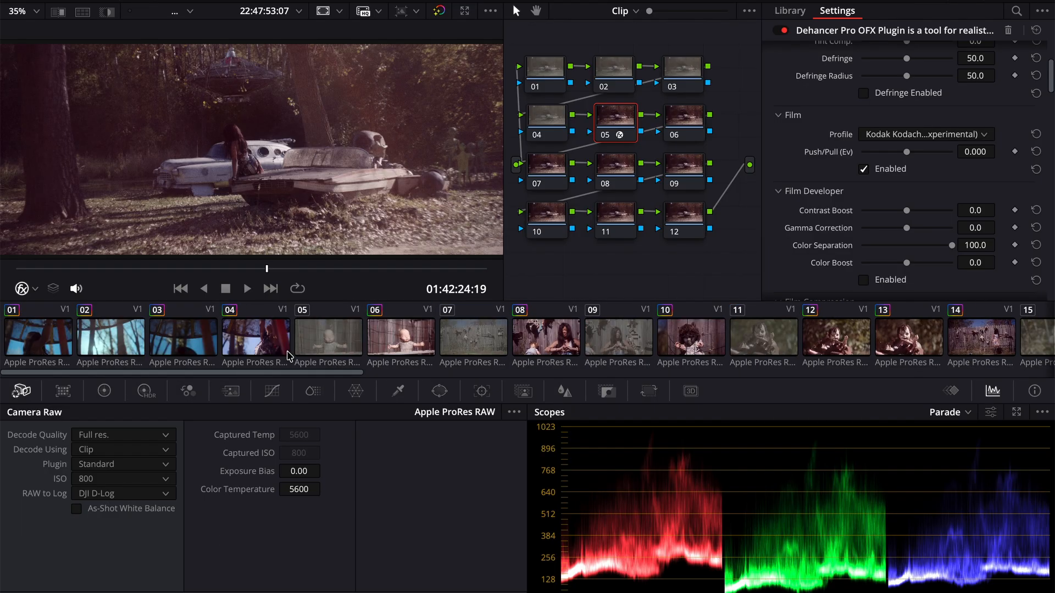
{"action": "left_click", "coordinate": [254, 343]}
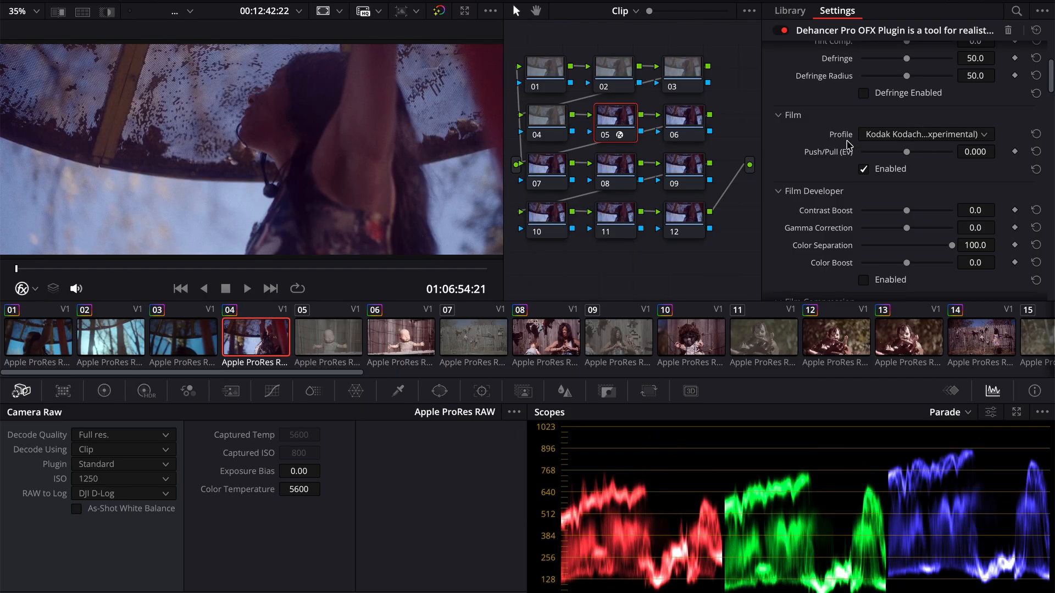
- Examine clip 04's Dehancer input, film, expand, print, film grain and halation settings and inspect its frame full screen
{"action": "scroll", "coordinate": [816, 168], "scroll_direction": "up", "scroll_amount": 5}
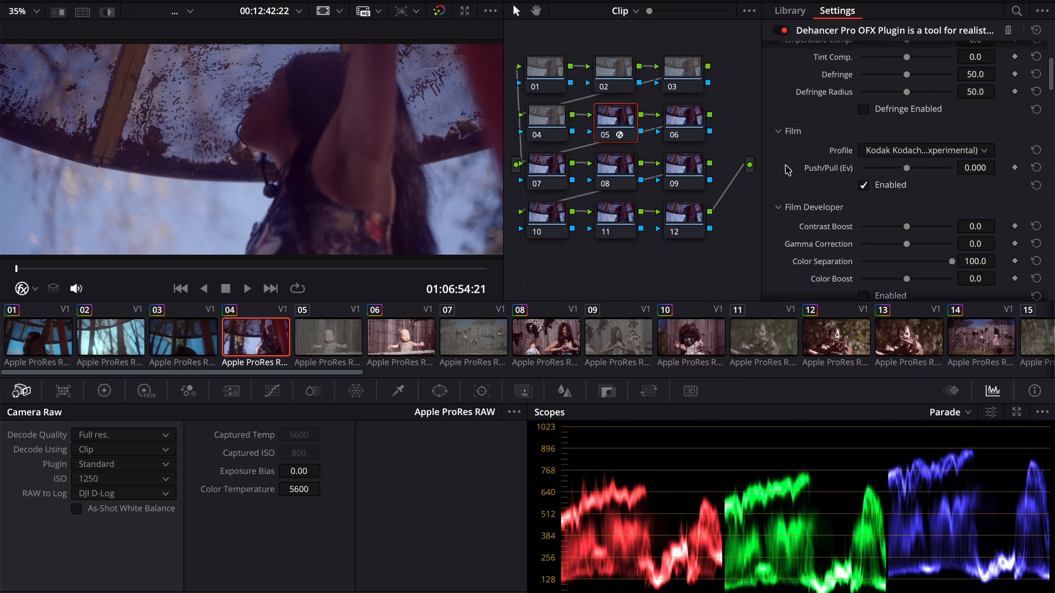
{"action": "scroll", "coordinate": [791, 202], "scroll_direction": "down", "scroll_amount": 2}
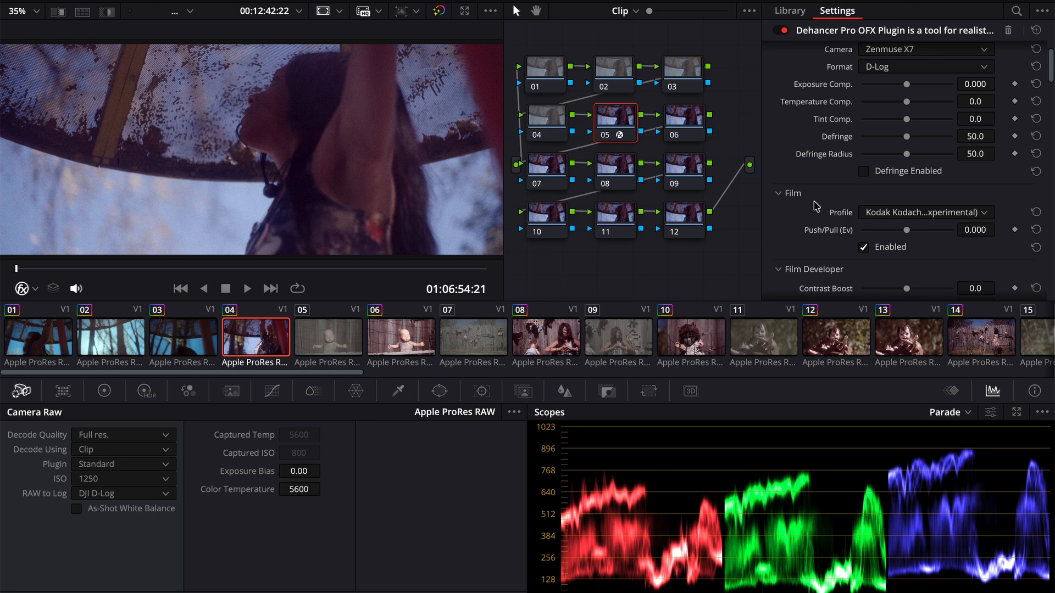
{"action": "scroll", "coordinate": [801, 239], "scroll_direction": "down", "scroll_amount": 2}
{"action": "scroll", "coordinate": [801, 239], "scroll_direction": "down", "scroll_amount": 4}
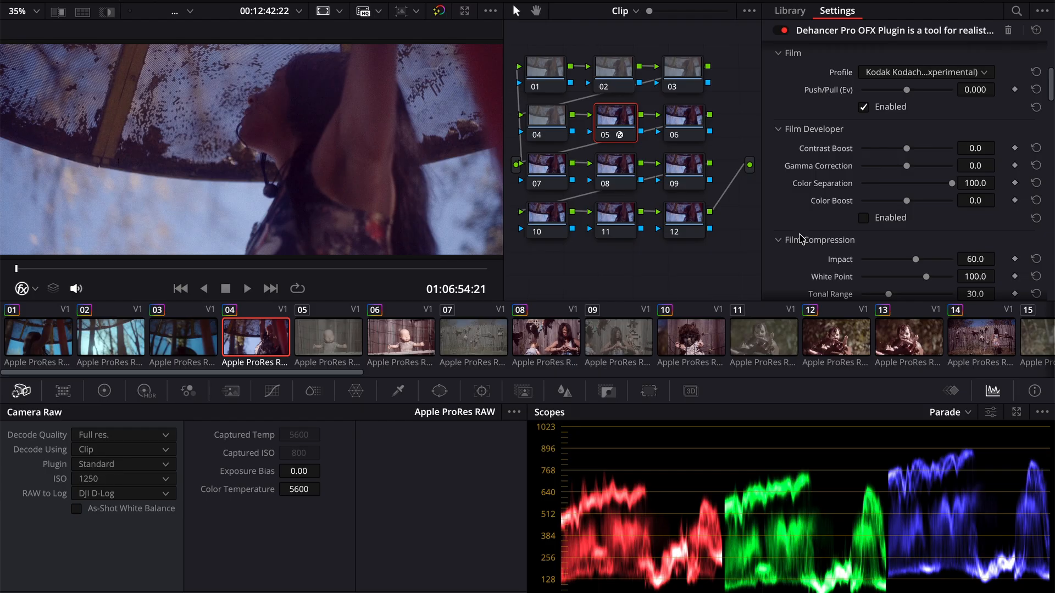
{"action": "scroll", "coordinate": [812, 219], "scroll_direction": "down", "scroll_amount": 3}
{"action": "scroll", "coordinate": [812, 219], "scroll_direction": "down", "scroll_amount": 7}
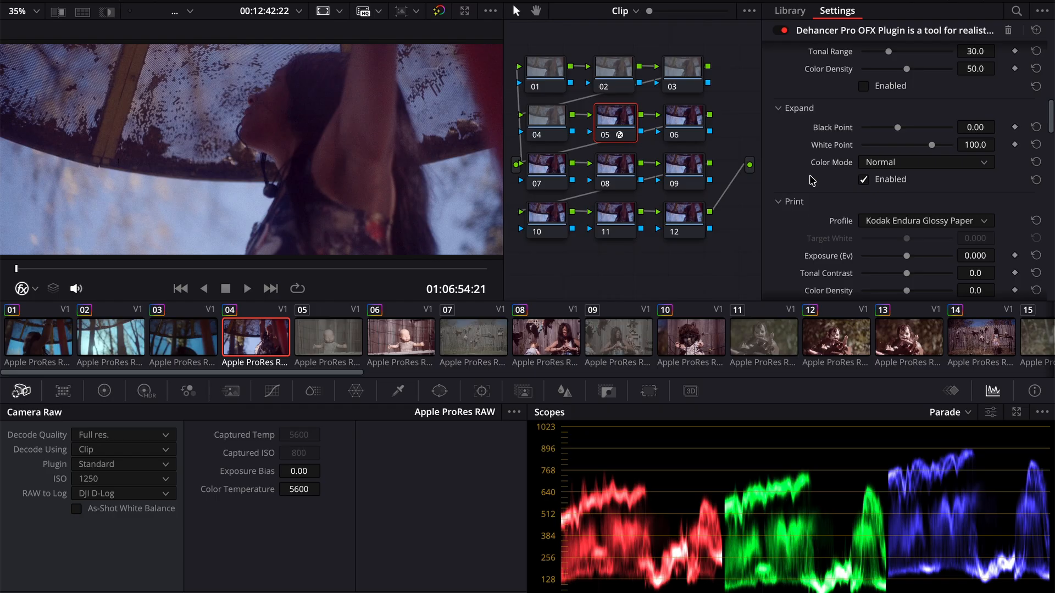
{"action": "scroll", "coordinate": [812, 180], "scroll_direction": "down", "scroll_amount": 3}
{"action": "scroll", "coordinate": [834, 230], "scroll_direction": "down", "scroll_amount": 5}
{"action": "scroll", "coordinate": [834, 230], "scroll_direction": "up", "scroll_amount": 2}
{"action": "scroll", "coordinate": [879, 215], "scroll_direction": "down", "scroll_amount": 3}
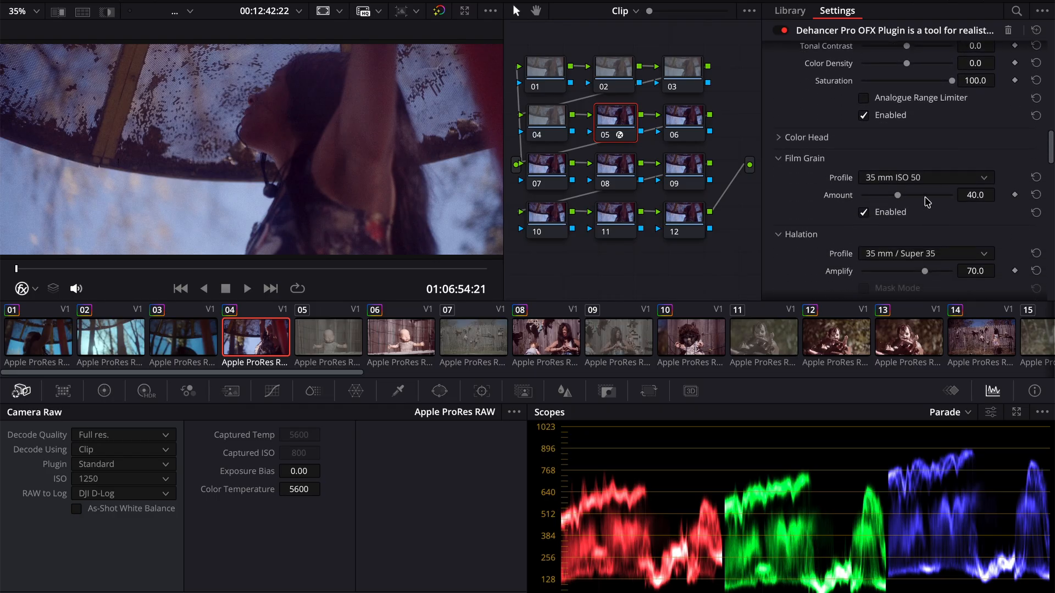
{"action": "scroll", "coordinate": [897, 254], "scroll_direction": "down", "scroll_amount": 6}
{"action": "scroll", "coordinate": [896, 254], "scroll_direction": "down", "scroll_amount": 5}
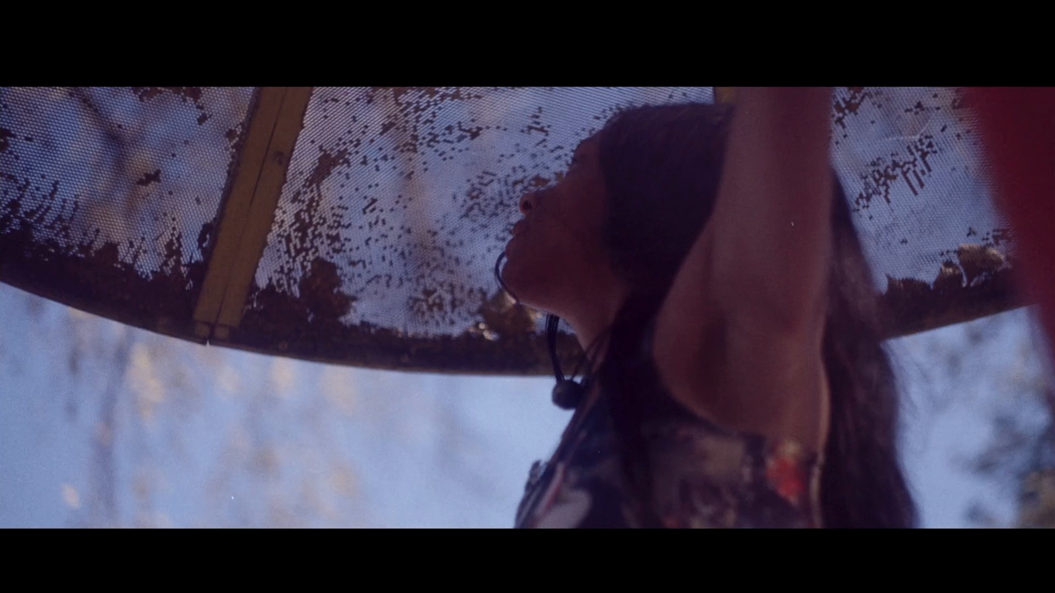
{"action": "key", "text": "ctrl+f"}
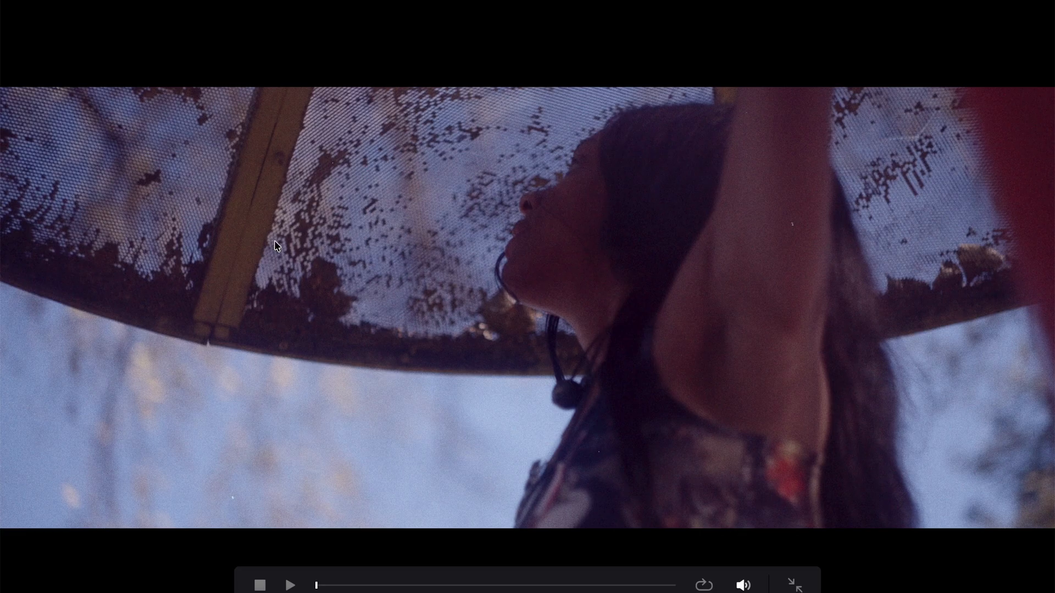